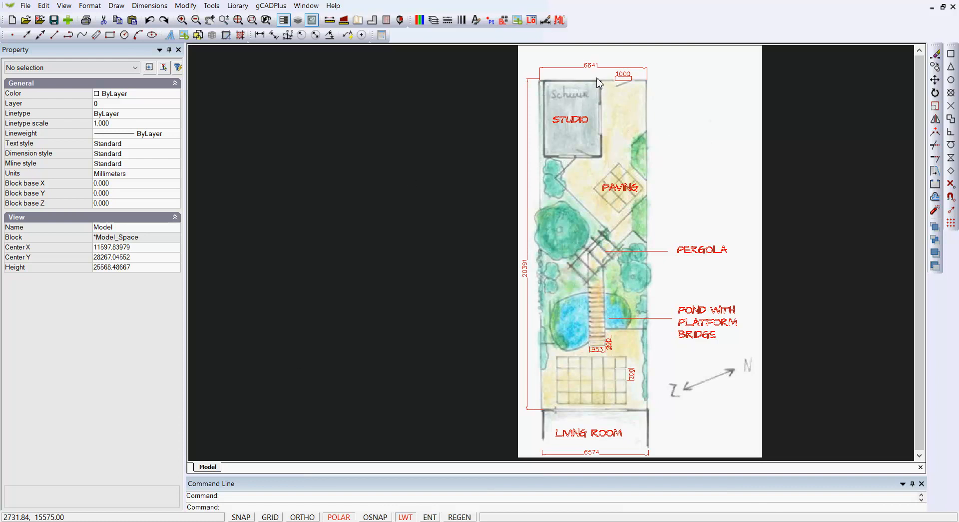
Step: Draw a horizontal line 6641 mm long to the left of the garden sketch as the outline's upper edge
{"action": "scroll", "coordinate": [598, 82], "scroll_direction": "up", "scroll_amount": 1}
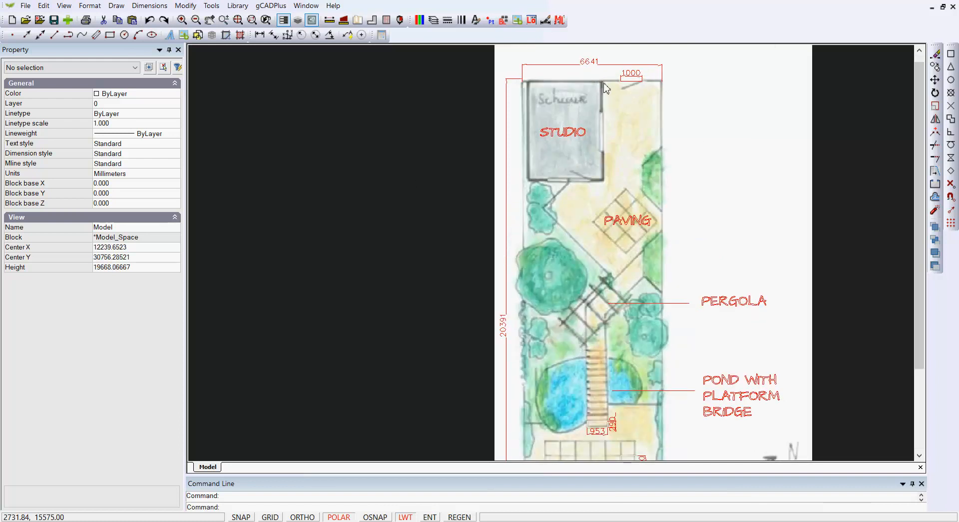
{"action": "left_click", "coordinate": [116, 7]}
{"action": "left_click", "coordinate": [127, 17]}
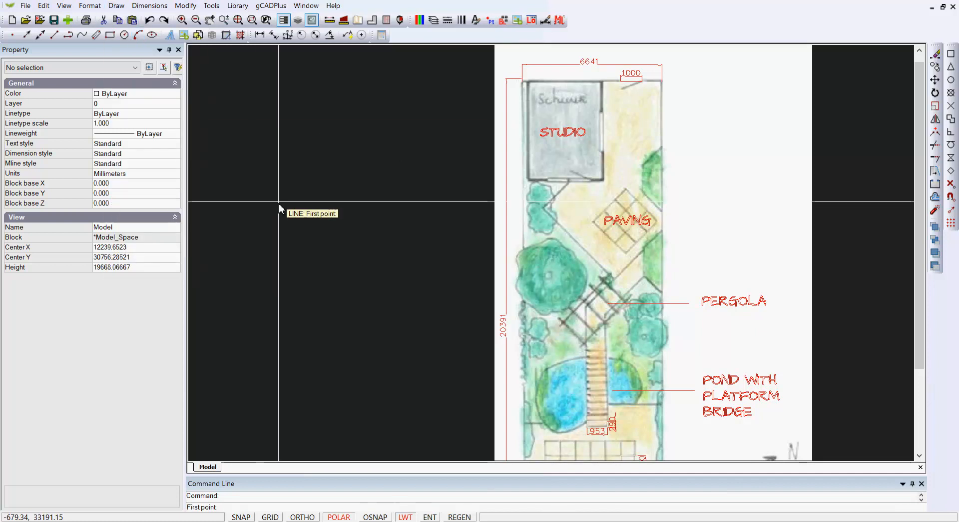
{"action": "left_click", "coordinate": [220, 78]}
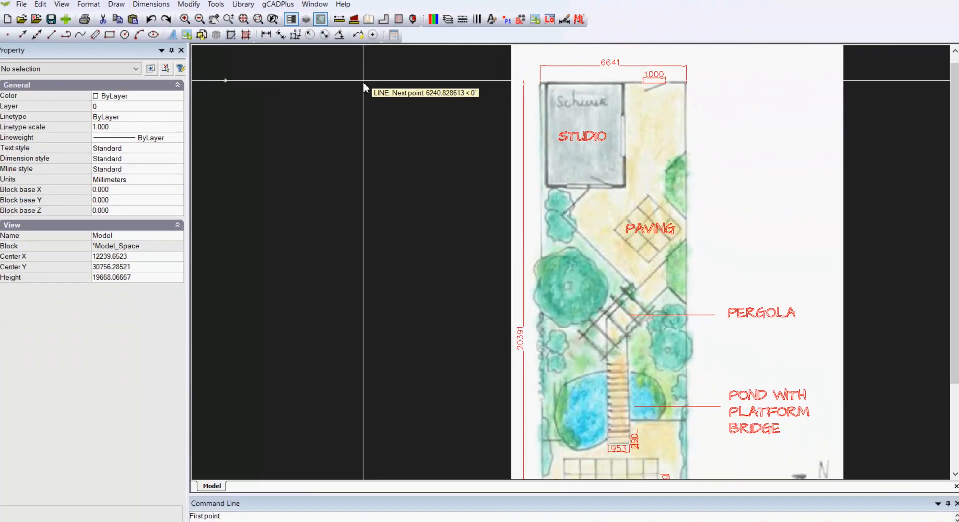
{"action": "type", "text": "6641"}
{"action": "key", "text": "Return"}
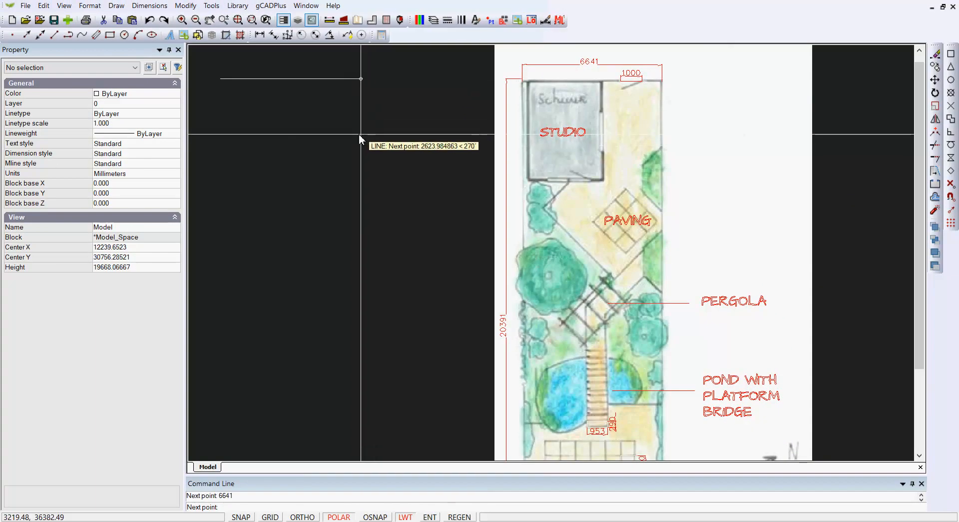
Step: Continue the line 20391 mm straight down as the right edge of the garden outline and end the line command
{"action": "middle_click_drag", "start_coordinate": [361, 143], "coordinate": [355, 118]}
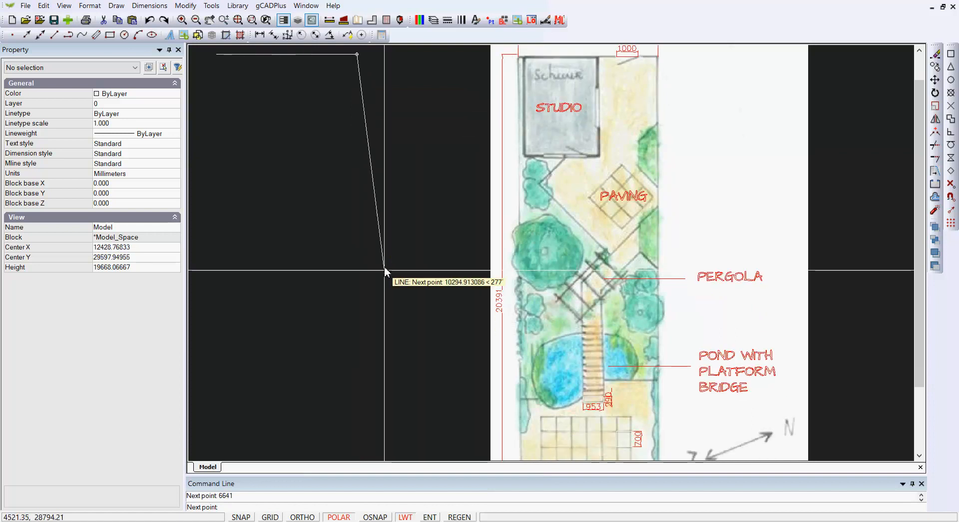
{"action": "scroll", "coordinate": [498, 320], "scroll_direction": "up", "scroll_amount": 2}
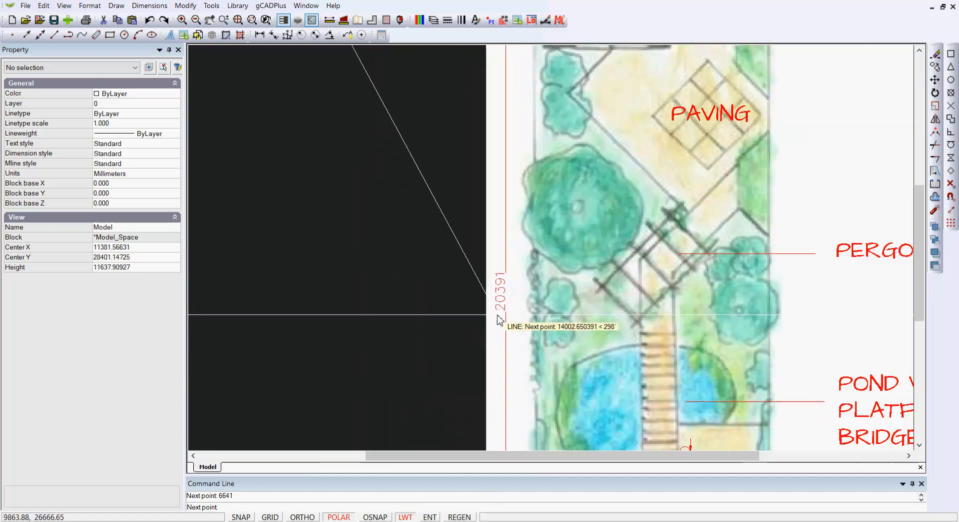
{"action": "scroll", "coordinate": [498, 320], "scroll_direction": "up", "scroll_amount": 2}
{"action": "scroll", "coordinate": [499, 320], "scroll_direction": "down", "scroll_amount": 5}
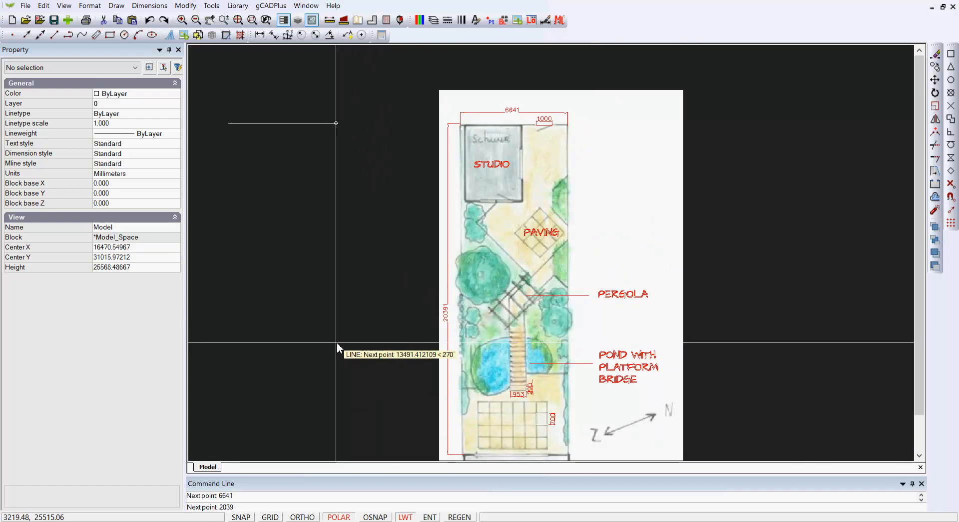
{"action": "type", "text": "1"}
{"action": "key", "text": "Return"}
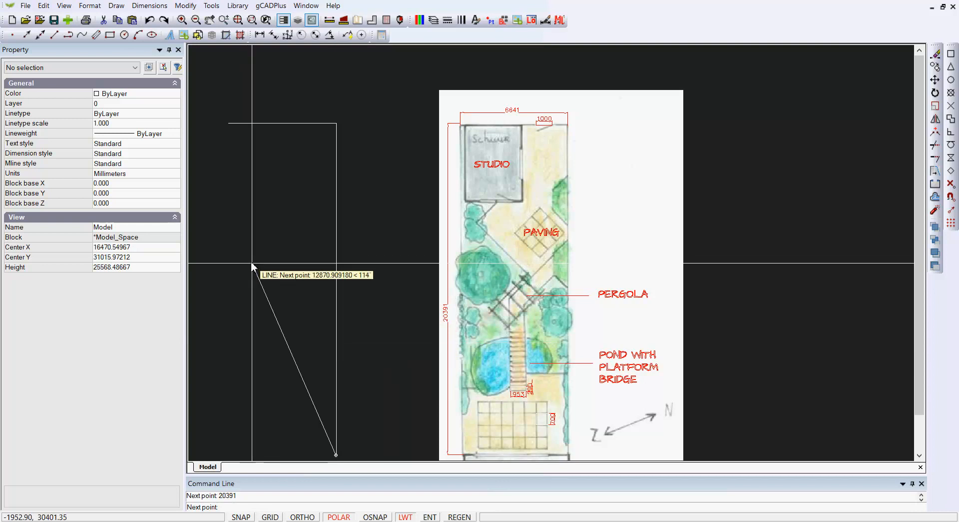
{"action": "right_click", "coordinate": [360, 334]}
{"action": "left_click", "coordinate": [380, 342]}
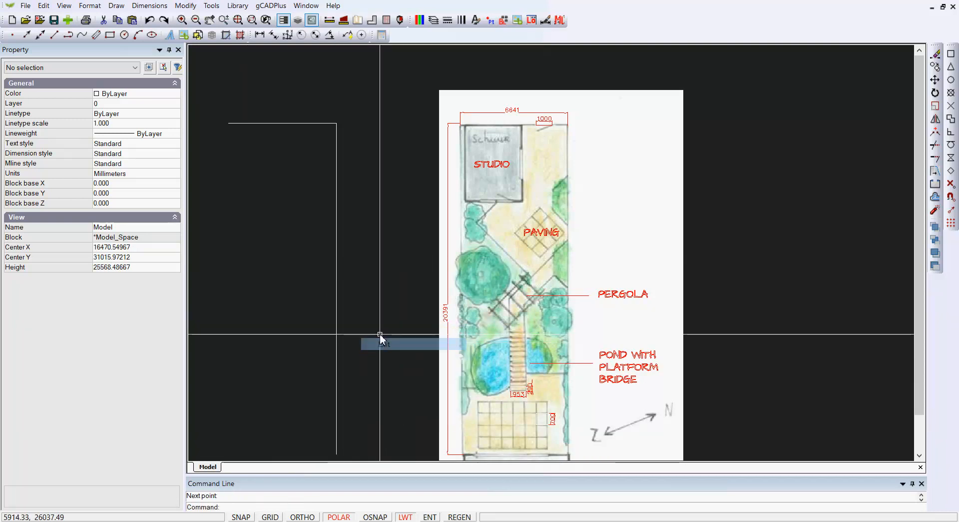
Step: Draw a vertical line 20391 mm down from the left endpoint of the outline's upper edge, using endpoint snap
{"action": "scroll", "coordinate": [382, 315], "scroll_direction": "down", "scroll_amount": 2}
{"action": "middle_click_drag", "start_coordinate": [388, 299], "coordinate": [389, 254]}
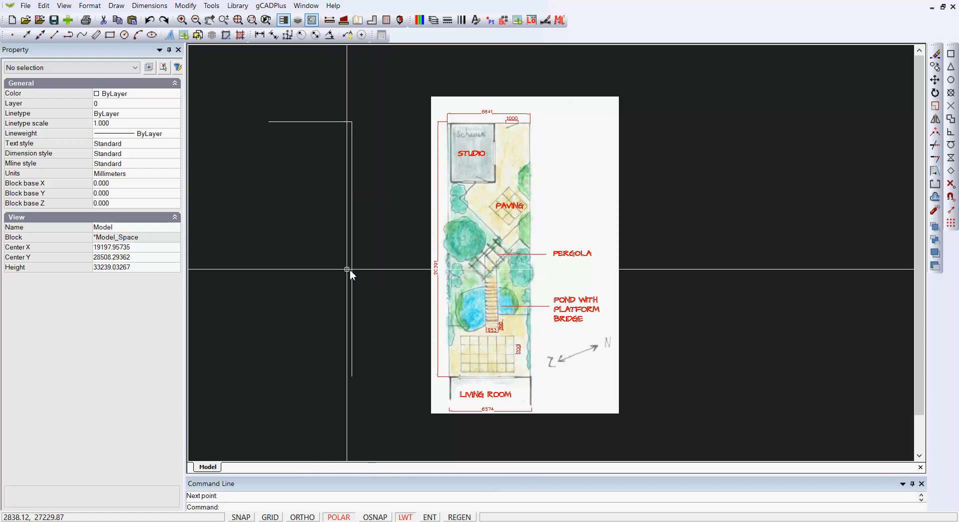
{"action": "right_click", "coordinate": [247, 234]}
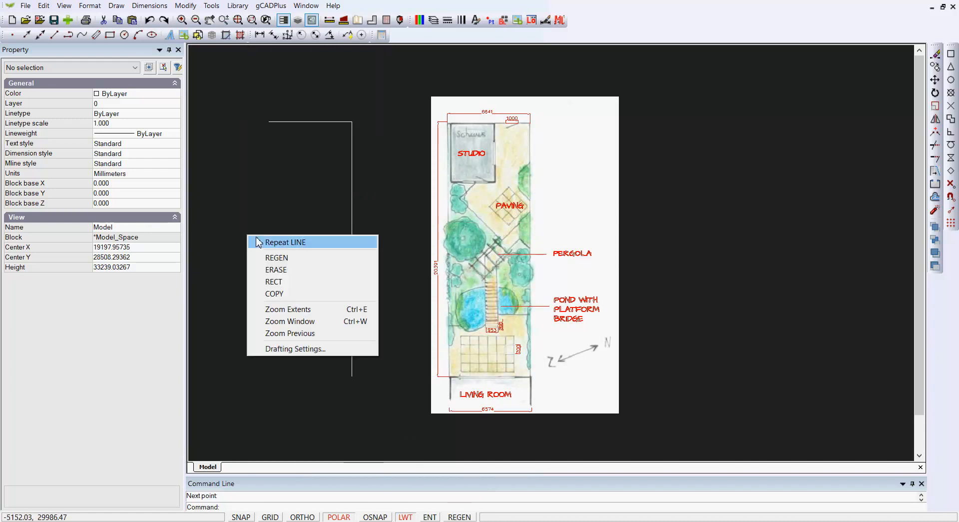
{"action": "left_click", "coordinate": [285, 243]}
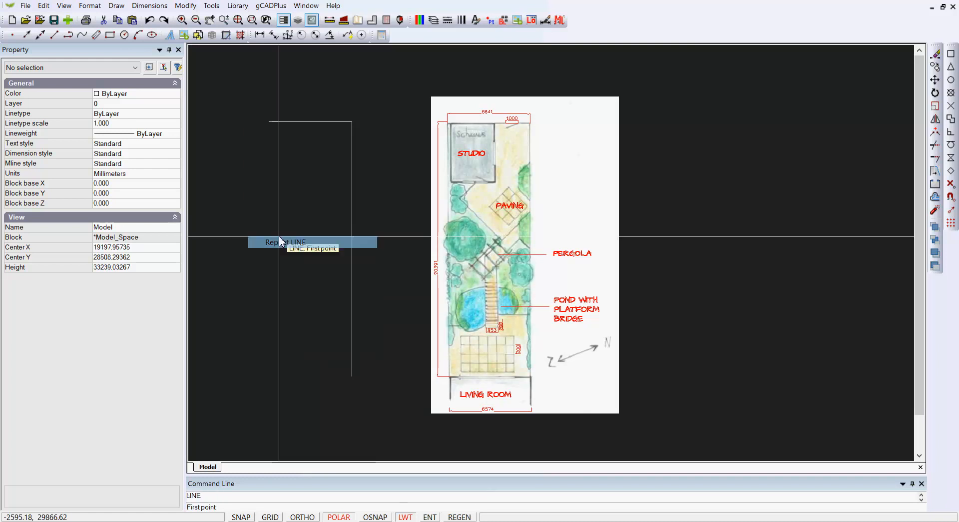
{"action": "left_click", "coordinate": [951, 56]}
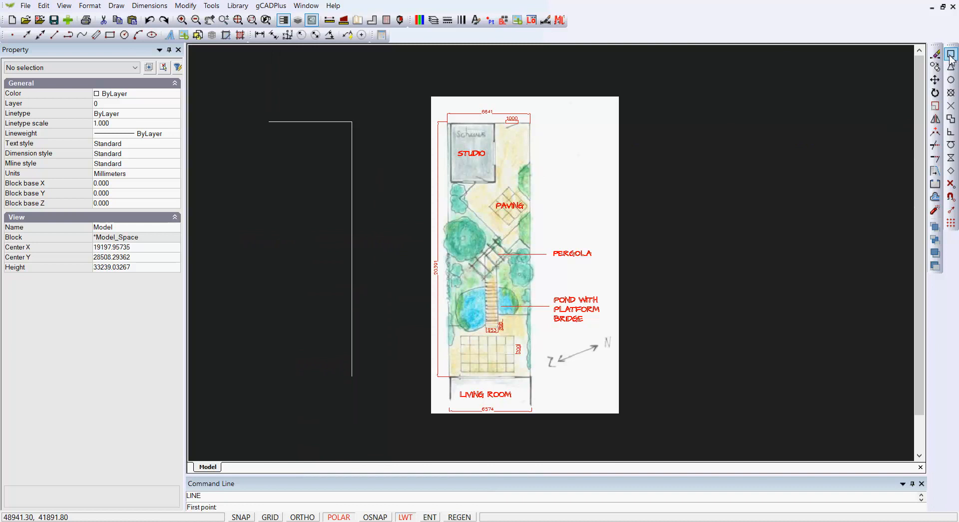
{"action": "left_click", "coordinate": [268, 121]}
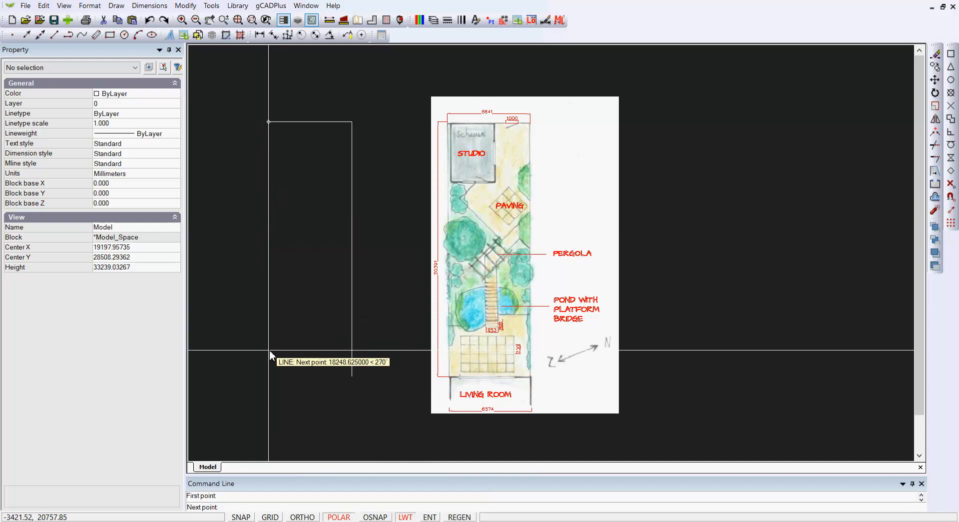
{"action": "type", "text": "20391"}
{"action": "key", "text": "Return"}
{"action": "right_click", "coordinate": [287, 338]}
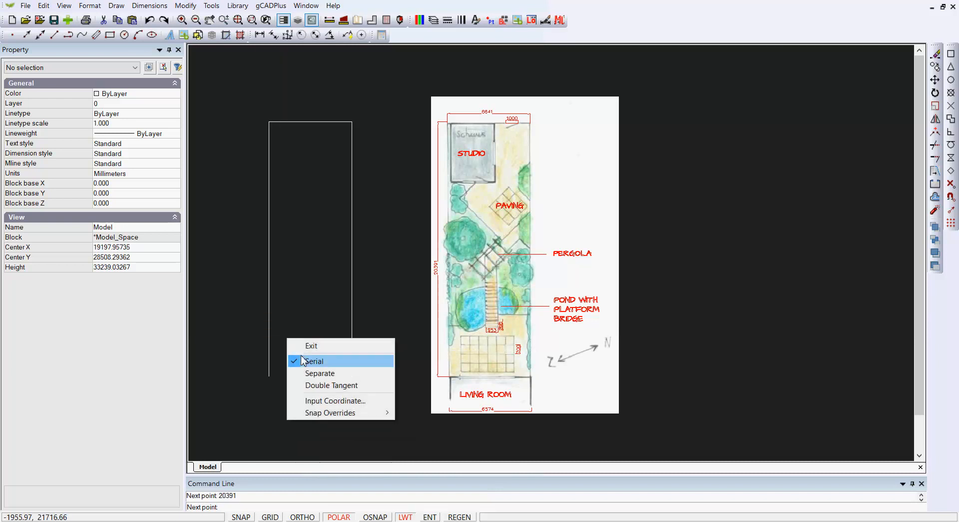
{"action": "left_click", "coordinate": [310, 347]}
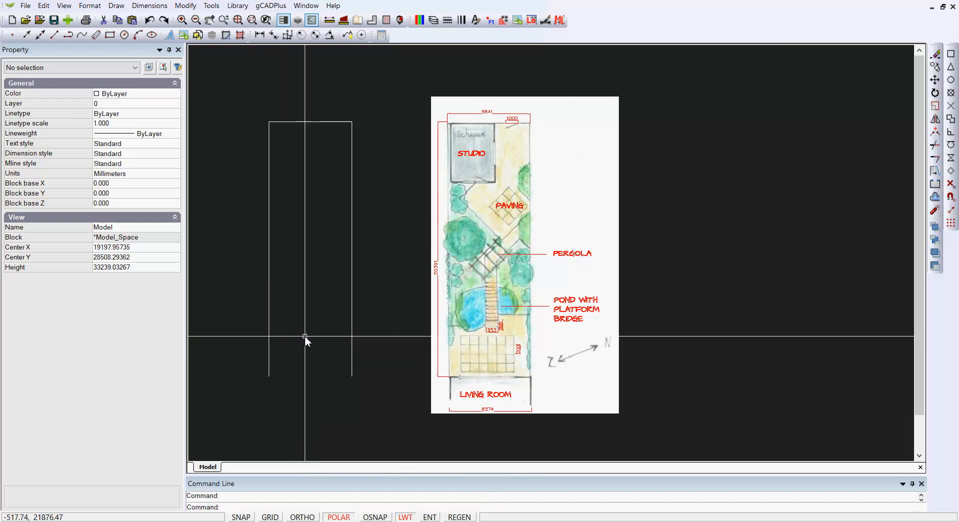
Step: Close the garden outline with a line snapped between the lower endpoints of its two long sides
{"action": "right_click", "coordinate": [240, 175]}
{"action": "left_click", "coordinate": [270, 183]}
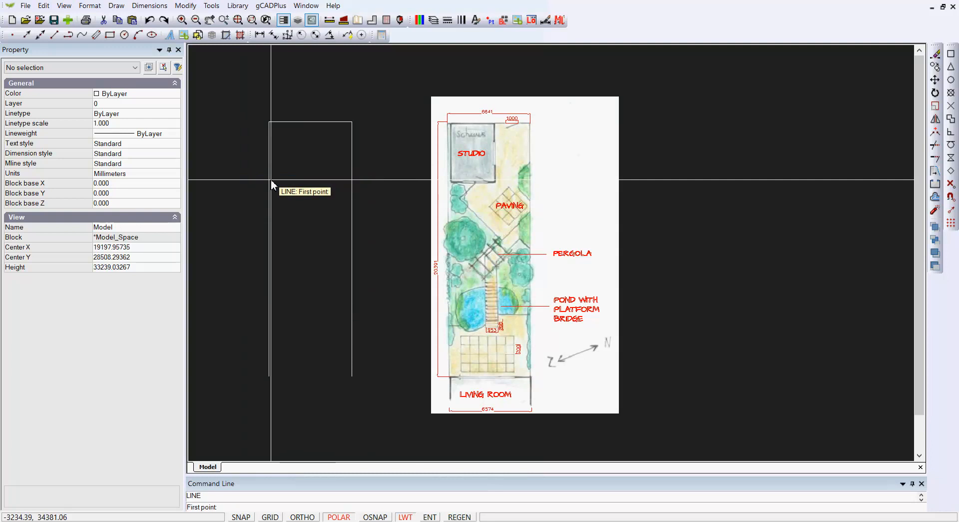
{"action": "left_click", "coordinate": [952, 55]}
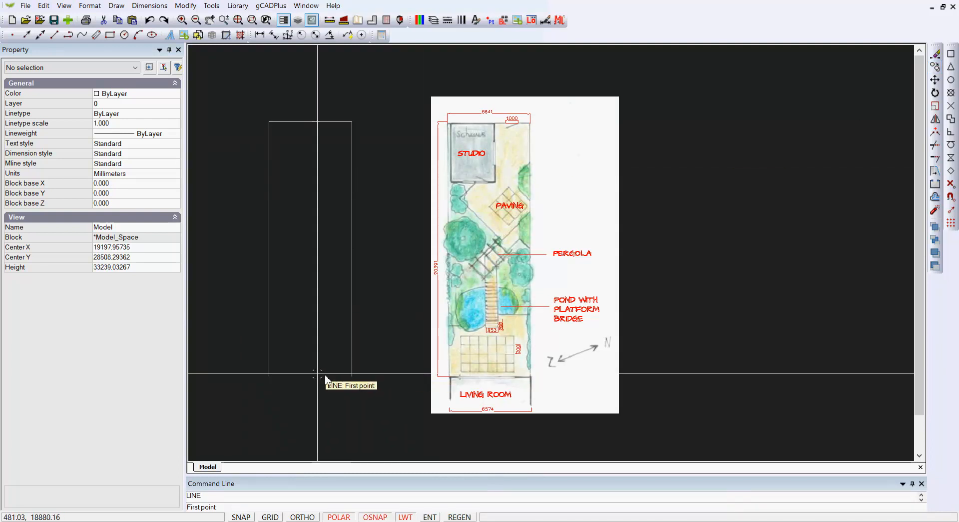
{"action": "left_click", "coordinate": [268, 376]}
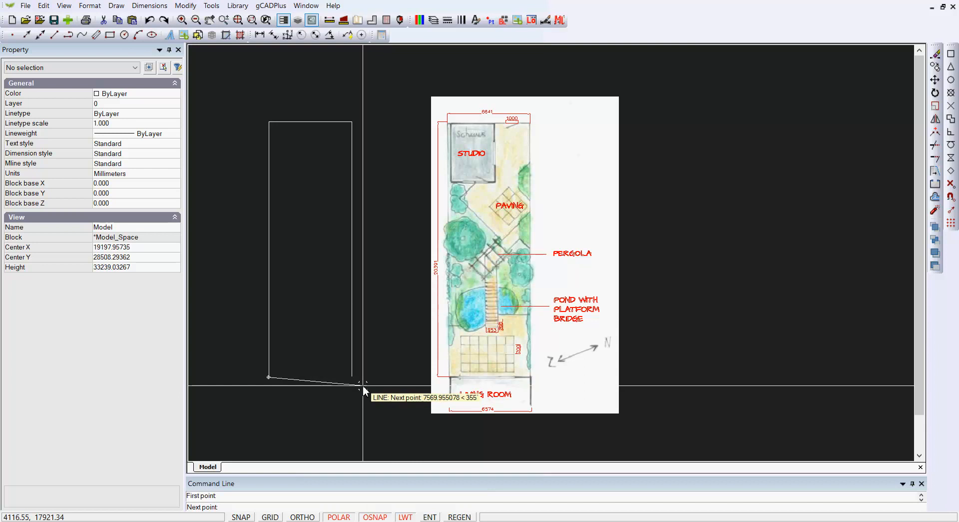
{"action": "left_click", "coordinate": [352, 377]}
{"action": "right_click", "coordinate": [369, 364]}
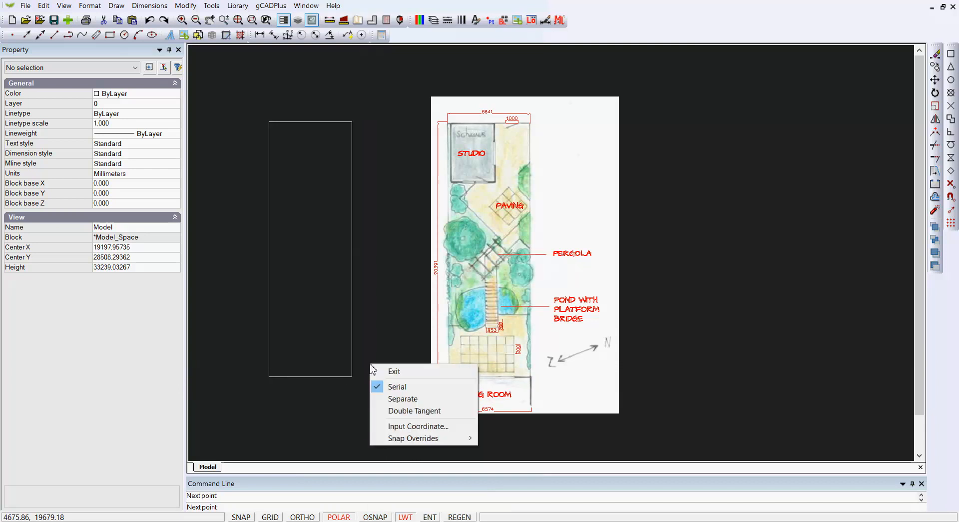
{"action": "left_click", "coordinate": [392, 371]}
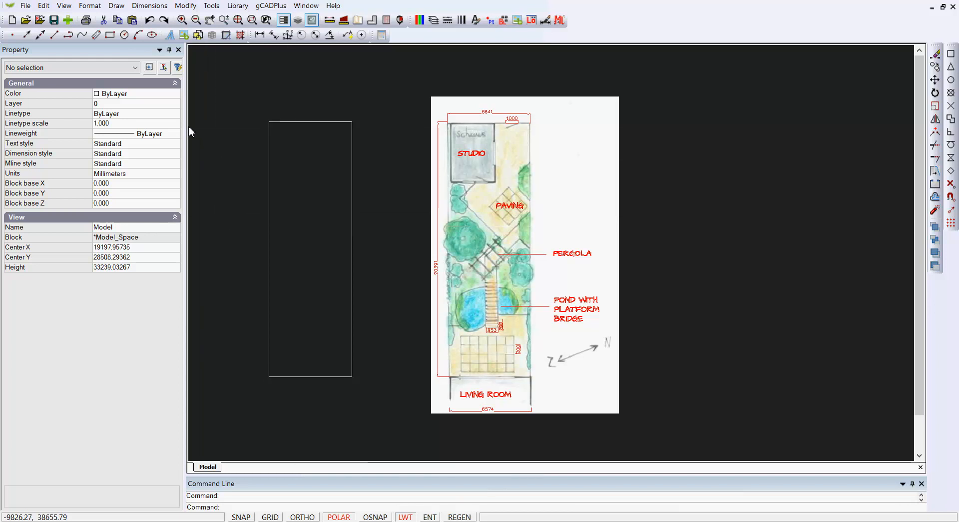
{"action": "left_click", "coordinate": [121, 10]}
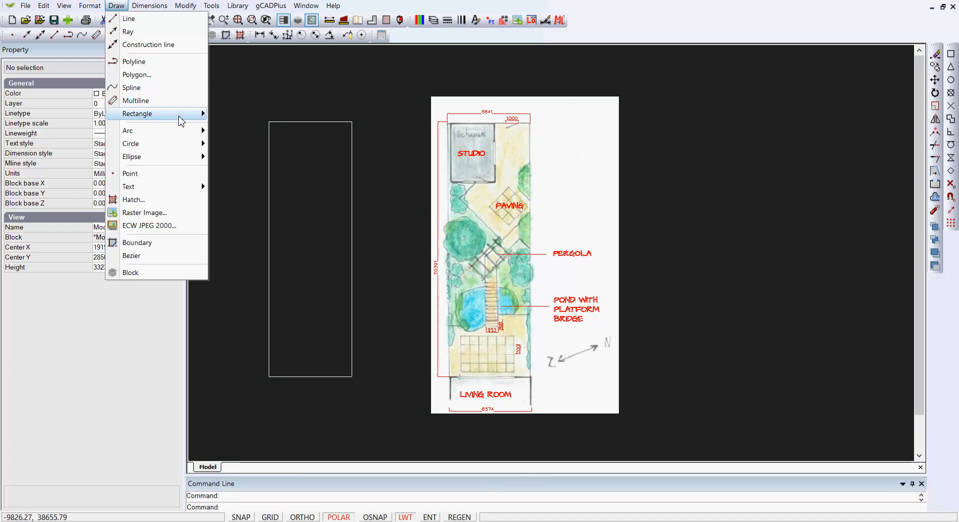
{"action": "mouse_move", "coordinate": [192, 114]}
{"action": "left_click", "coordinate": [231, 115]}
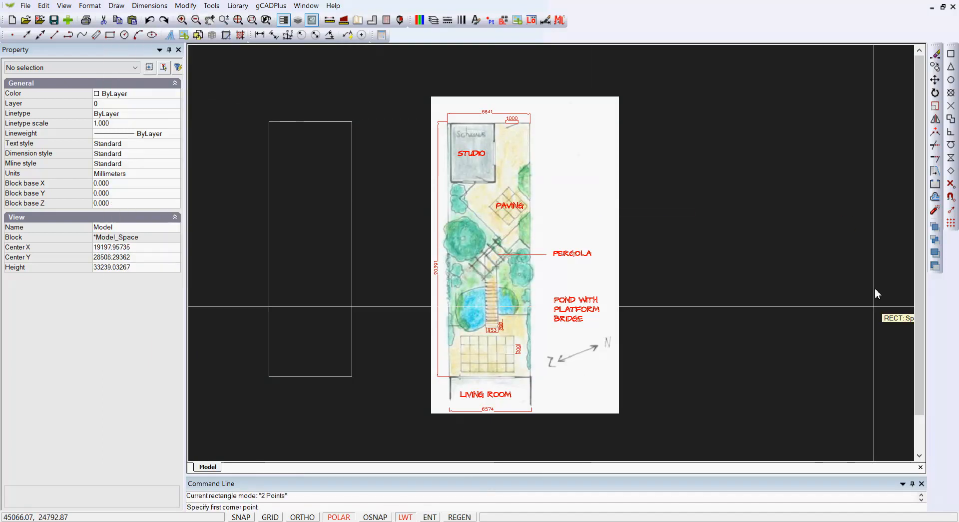
{"action": "left_click", "coordinate": [662, 376]}
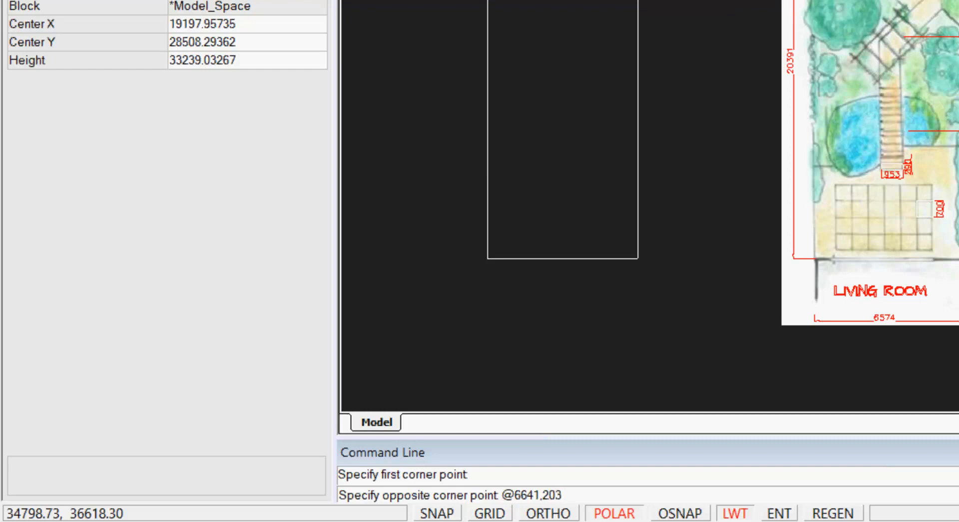
{"action": "type", "text": "91"}
{"action": "key", "text": "Return"}
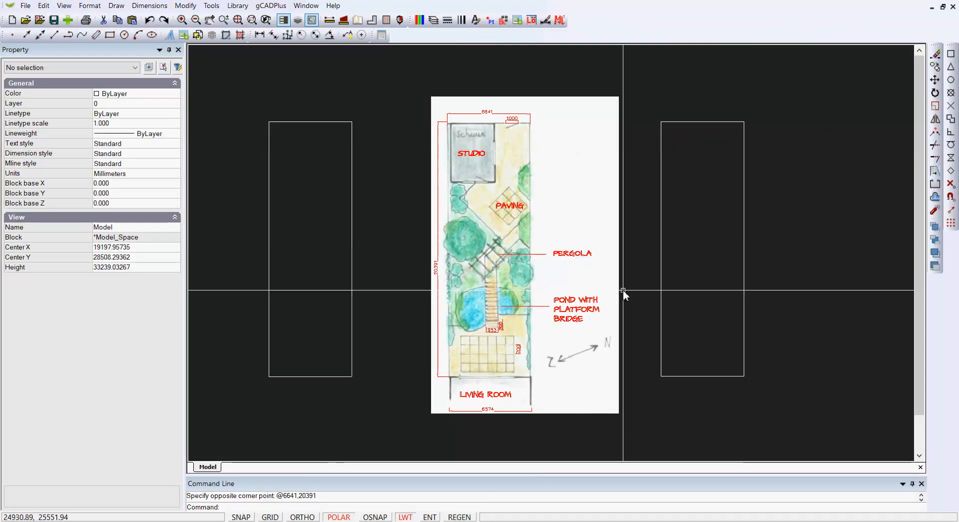
Step: Check the new rectangle's properties and delete the rectangle
{"action": "left_click", "coordinate": [703, 374]}
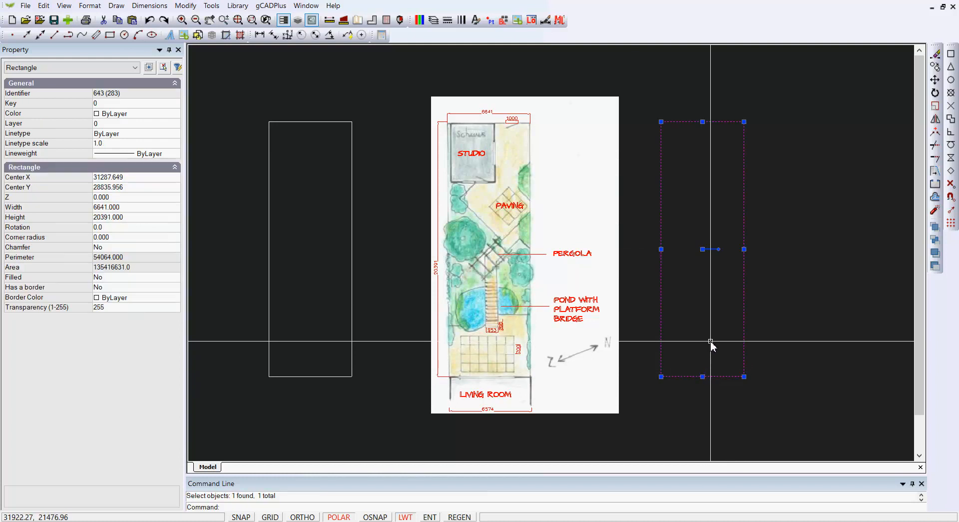
{"action": "key", "text": "Escape"}
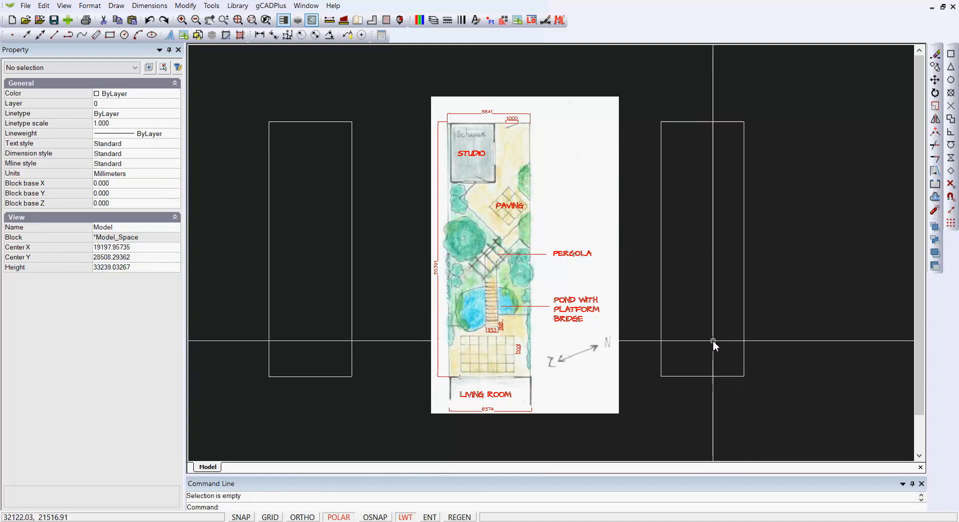
{"action": "left_click", "coordinate": [741, 376]}
{"action": "key", "text": "Delete"}
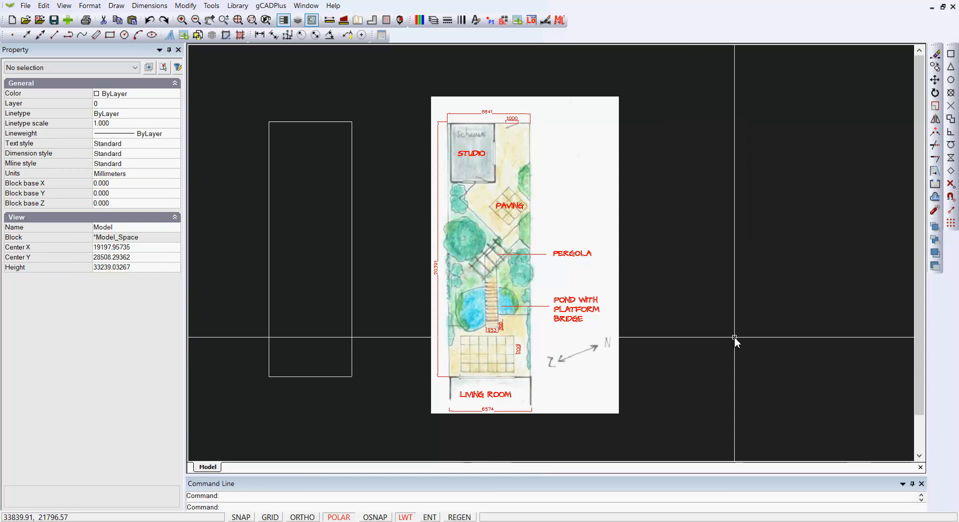
Step: Draw a living room wall line about 2500 mm straight down from the outline's lower-left corner
{"action": "middle_click_drag", "start_coordinate": [704, 370], "coordinate": [773, 327]}
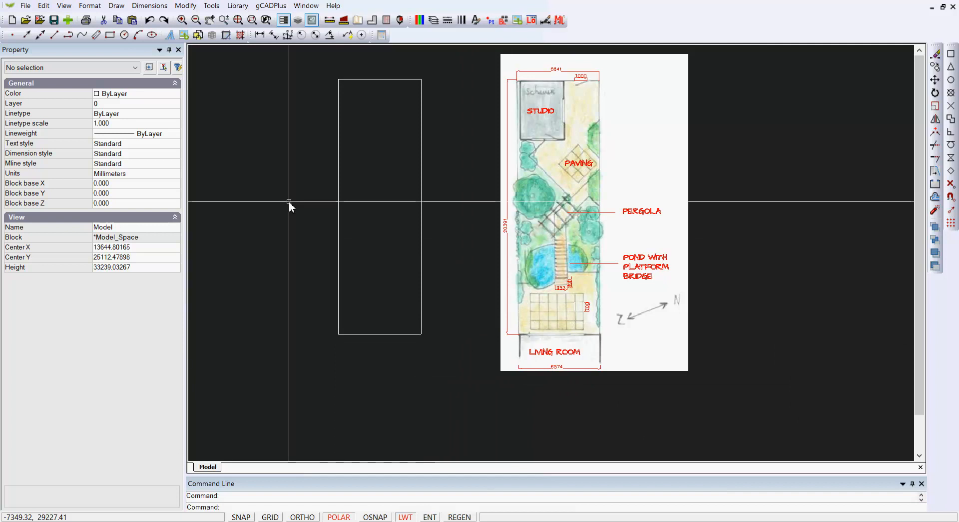
{"action": "left_click", "coordinate": [117, 5]}
{"action": "left_click", "coordinate": [131, 19]}
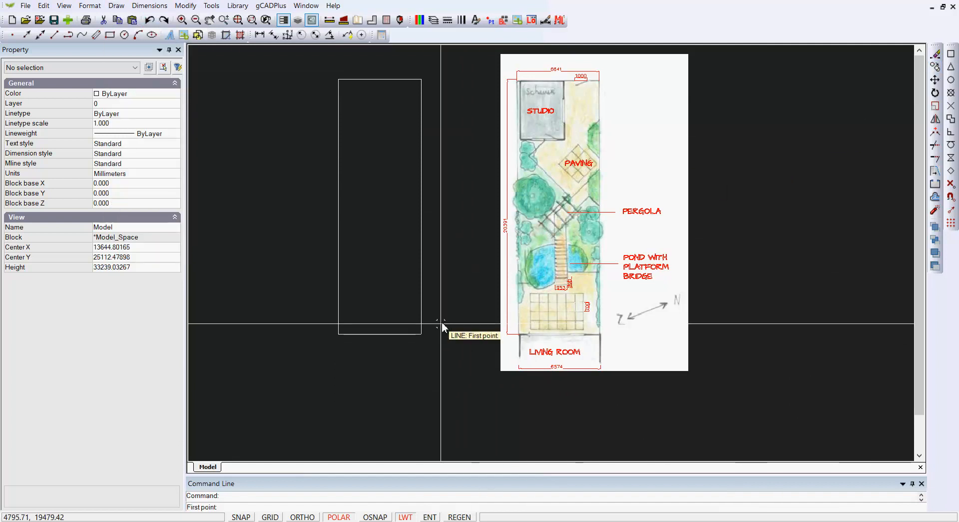
{"action": "left_click", "coordinate": [338, 334]}
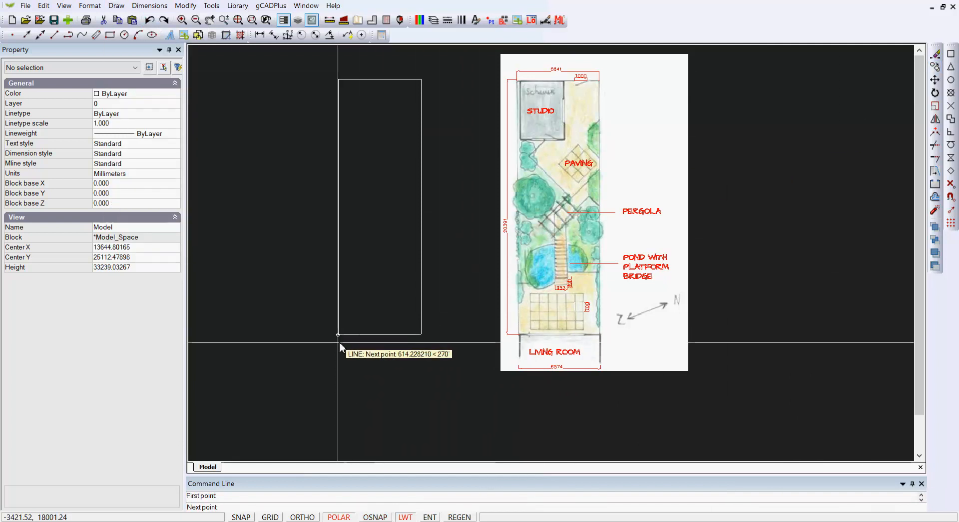
{"action": "left_click", "coordinate": [339, 365]}
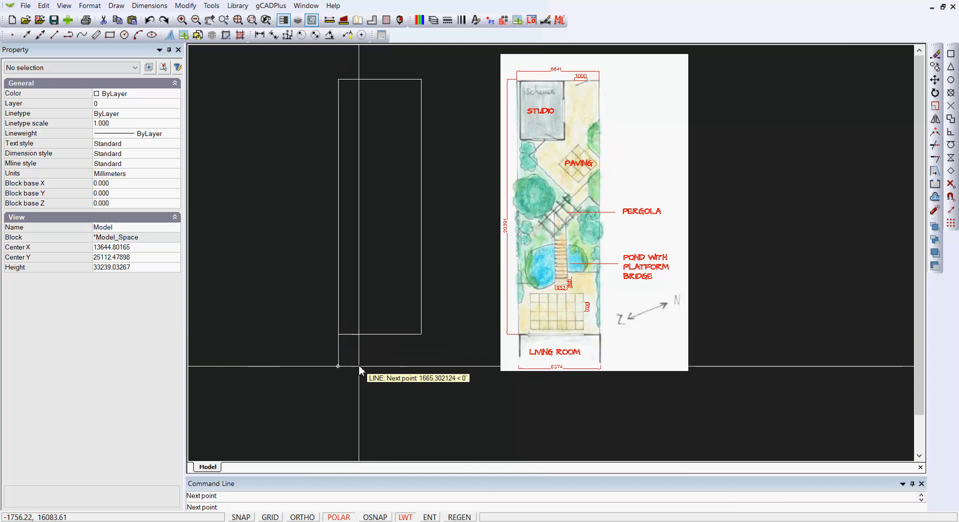
{"action": "right_click", "coordinate": [359, 365]}
{"action": "left_click", "coordinate": [382, 373]}
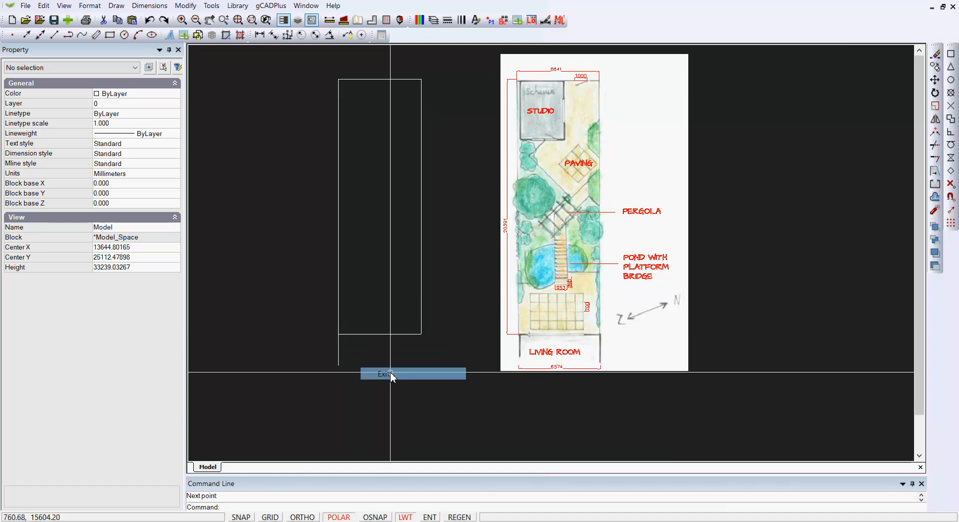
Step: Draw the matching living room wall line about 2500 mm straight down from the outline's lower-right corner
{"action": "right_click", "coordinate": [411, 365]}
{"action": "left_click", "coordinate": [430, 372]}
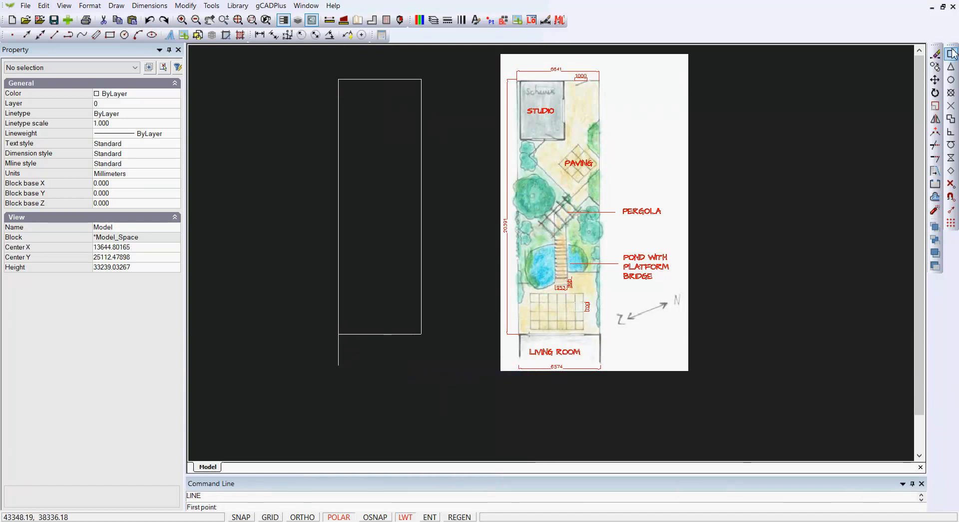
{"action": "left_click", "coordinate": [421, 334]}
{"action": "left_click", "coordinate": [423, 366]}
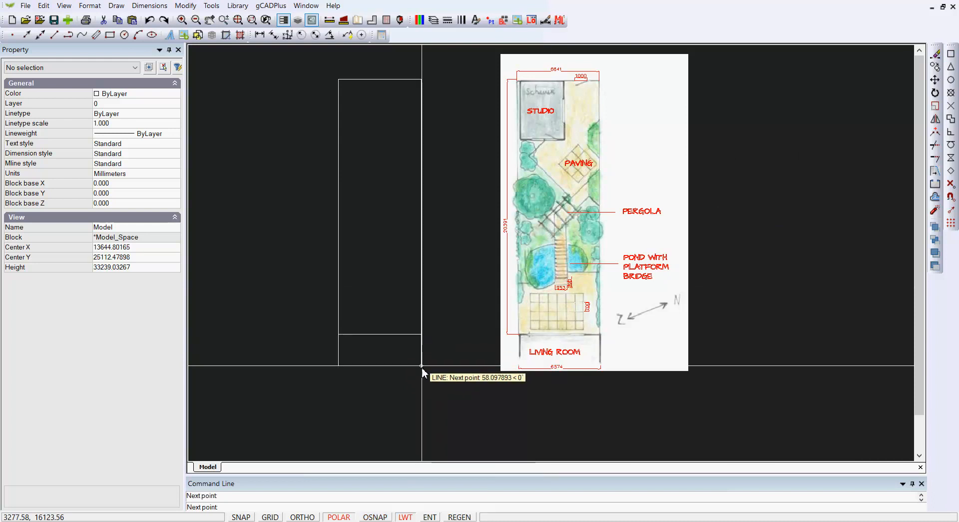
Step: Finish the living room wall line below the outline's lower-right corner
{"action": "right_click", "coordinate": [423, 366]}
{"action": "left_click", "coordinate": [445, 372]}
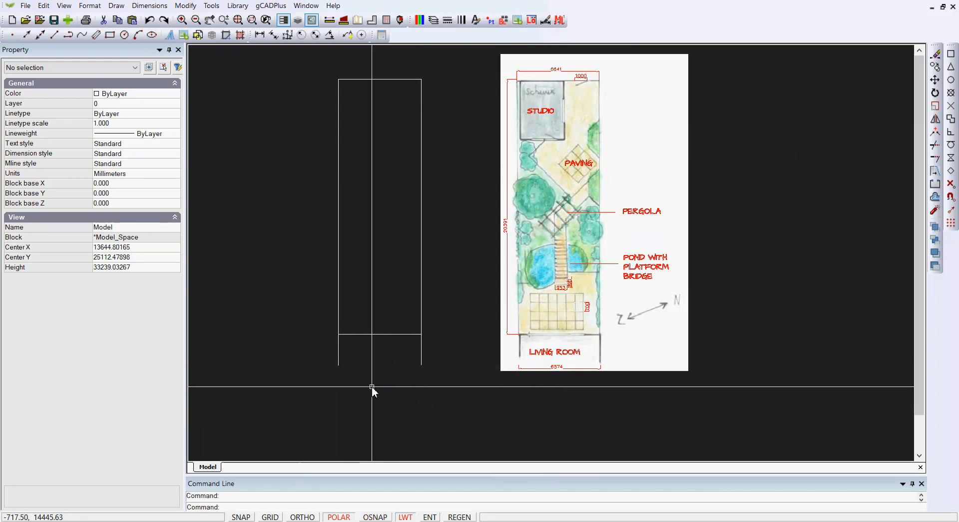
{"action": "scroll", "coordinate": [330, 329], "scroll_direction": "up", "scroll_amount": 2}
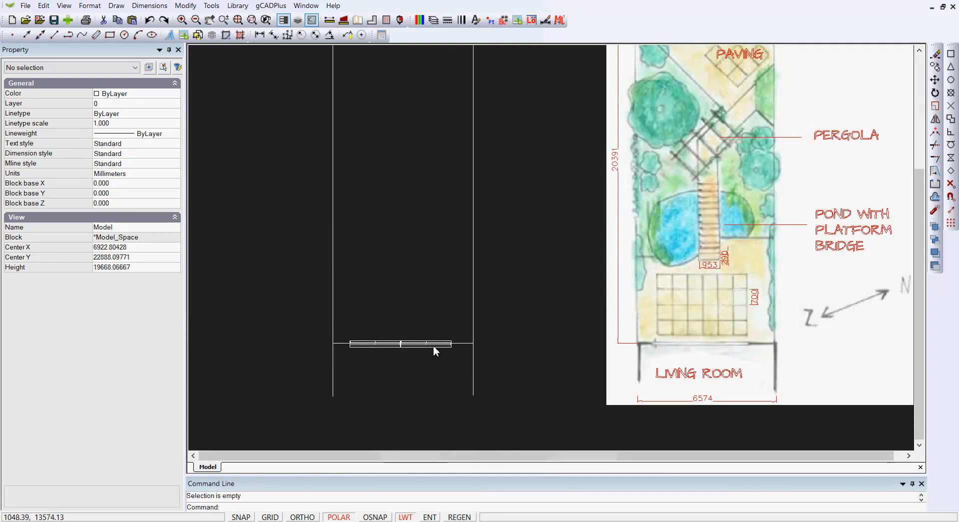
Step: Insert the 2410x300Window block from the Architectural details library just above the existing living room windows and delete it again
{"action": "scroll", "coordinate": [430, 345], "scroll_direction": "up", "scroll_amount": 3}
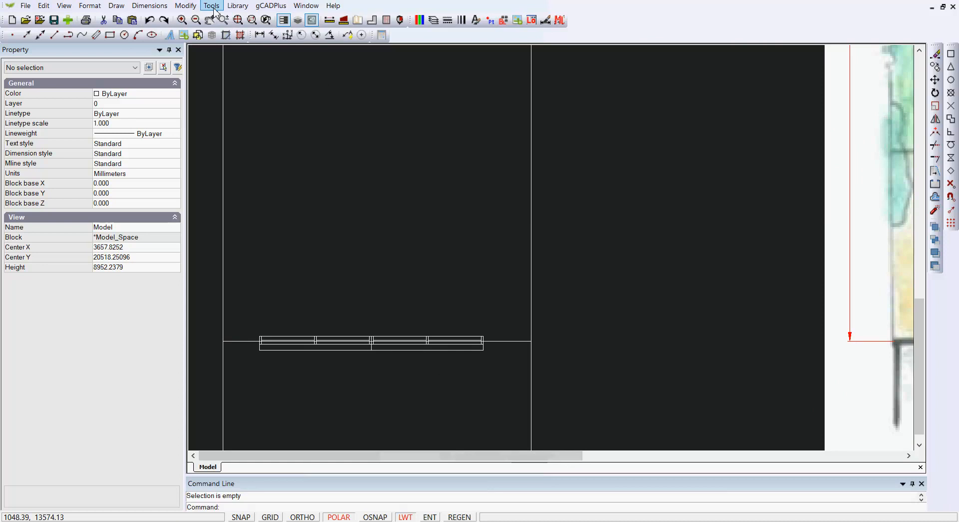
{"action": "left_click", "coordinate": [237, 6]}
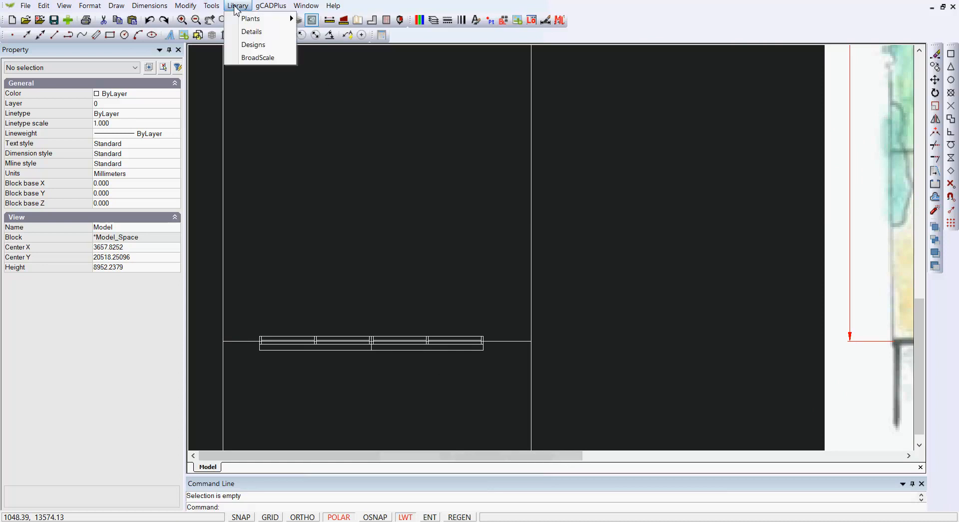
{"action": "left_click", "coordinate": [251, 31]}
{"action": "double_click", "coordinate": [295, 185]}
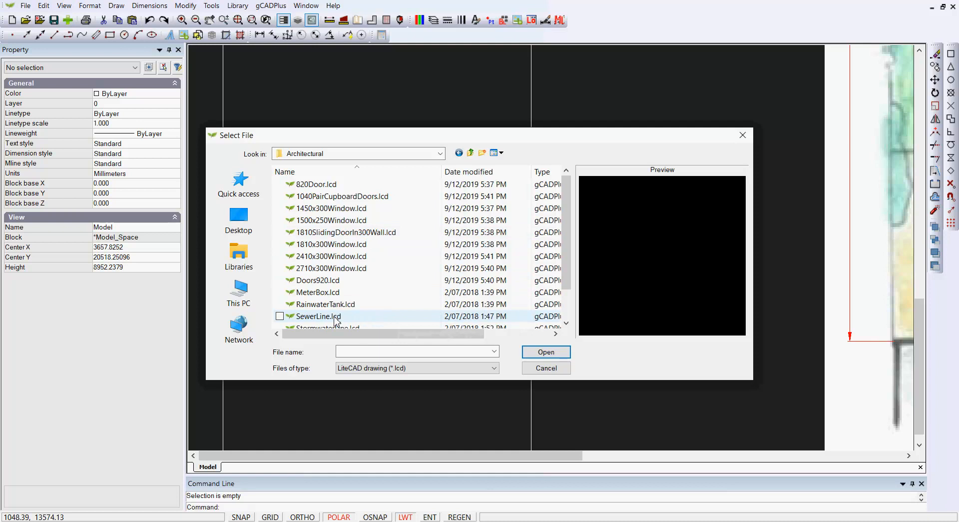
{"action": "left_click", "coordinate": [320, 256]}
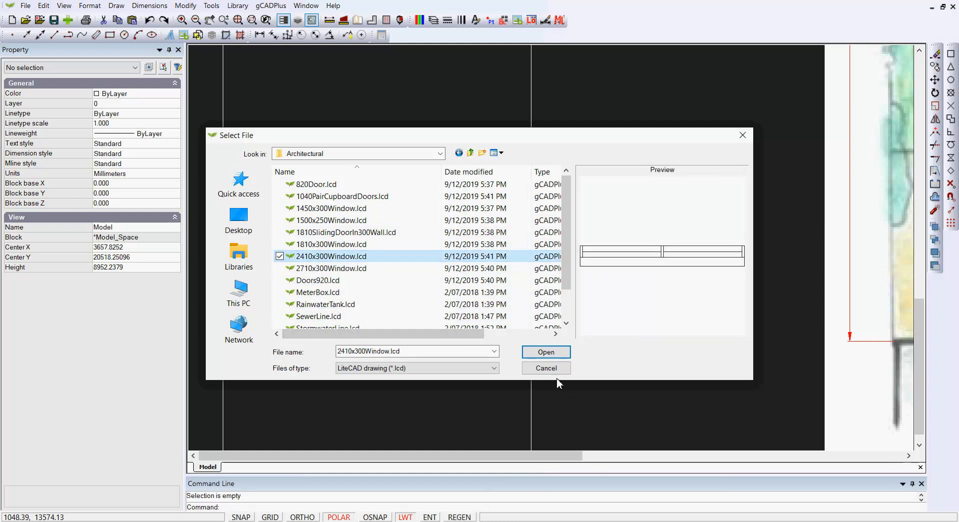
{"action": "left_click", "coordinate": [546, 353]}
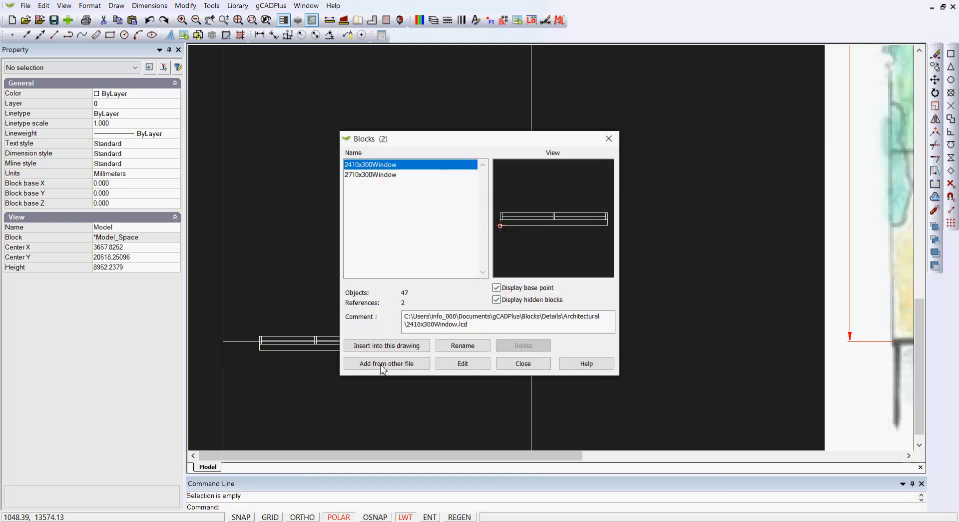
{"action": "left_click", "coordinate": [380, 345]}
{"action": "left_click", "coordinate": [465, 325]}
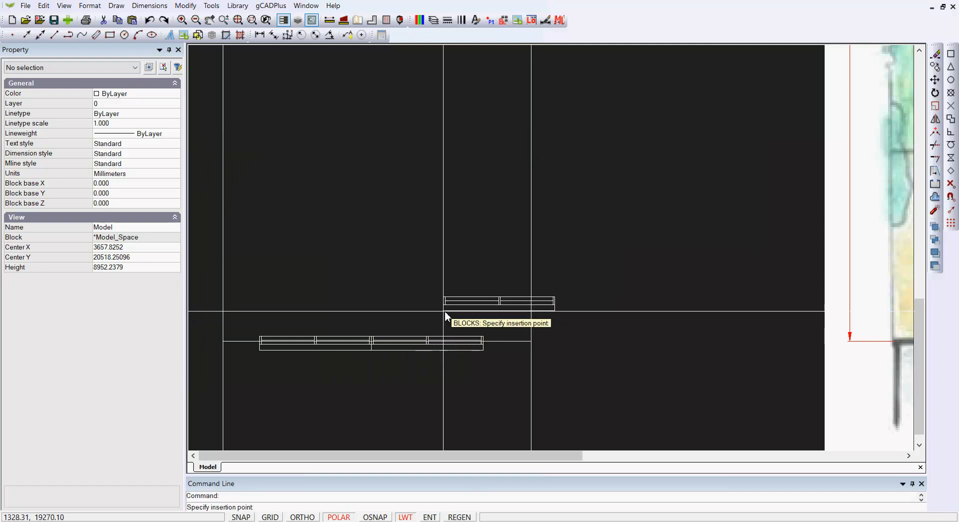
{"action": "left_click", "coordinate": [272, 318]}
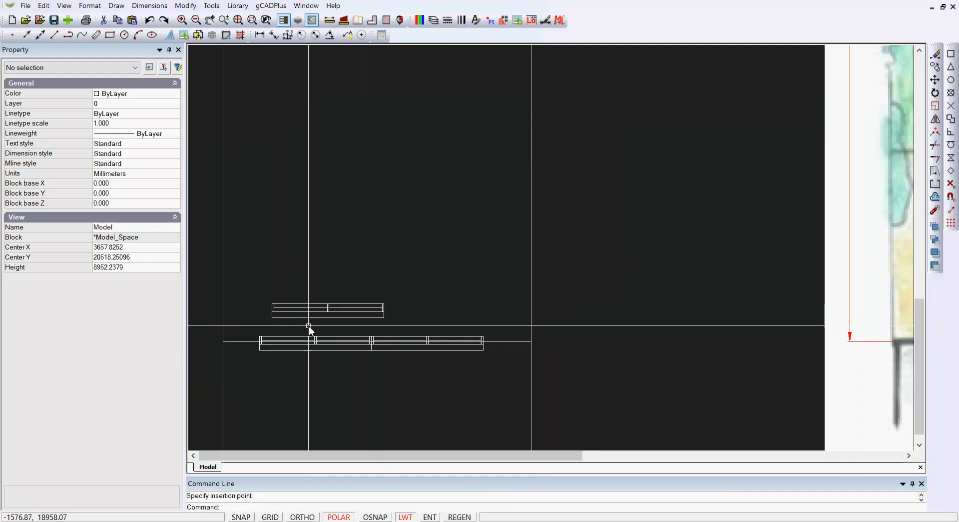
{"action": "left_click", "coordinate": [325, 317]}
{"action": "key", "text": "Delete"}
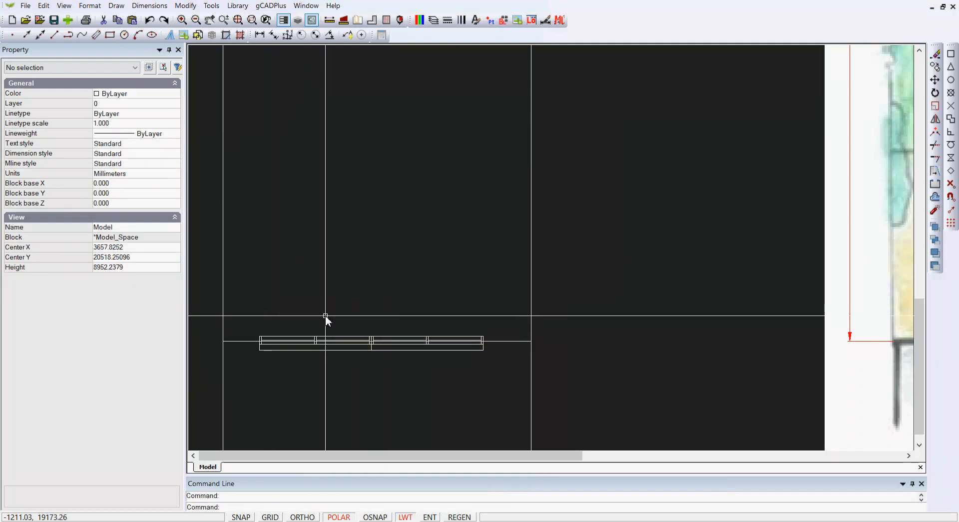
{"action": "scroll", "coordinate": [343, 336], "scroll_direction": "down", "scroll_amount": 4}
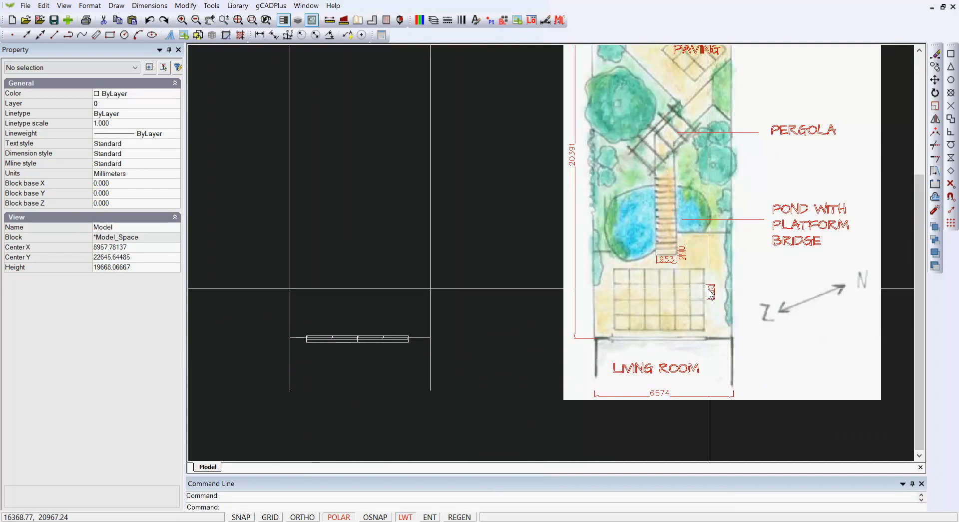
{"action": "scroll", "coordinate": [711, 293], "scroll_direction": "up", "scroll_amount": 3}
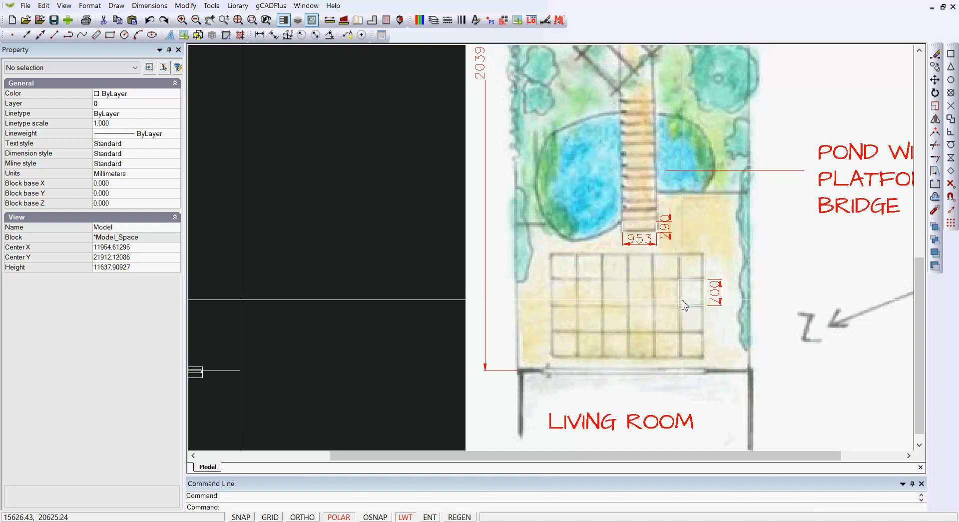
{"action": "scroll", "coordinate": [684, 305], "scroll_direction": "down", "scroll_amount": 3}
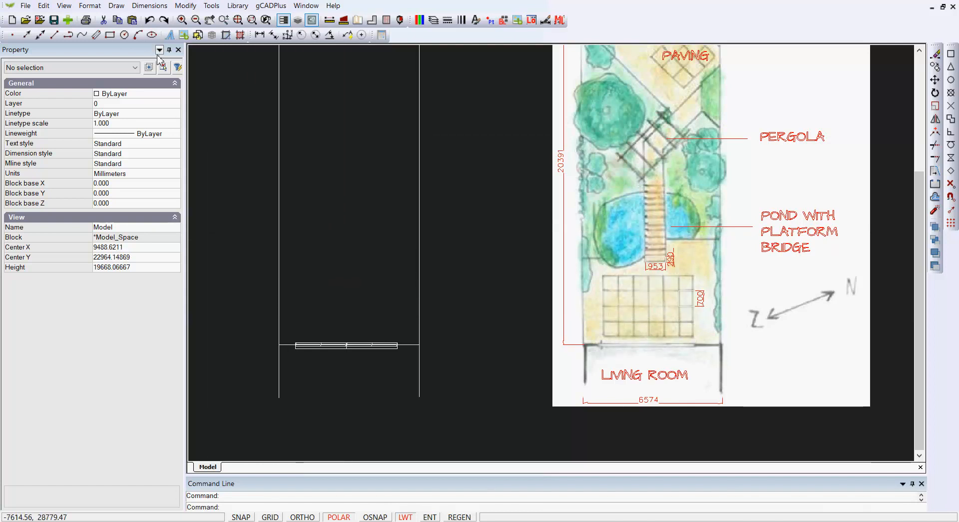
{"action": "left_click", "coordinate": [115, 6]}
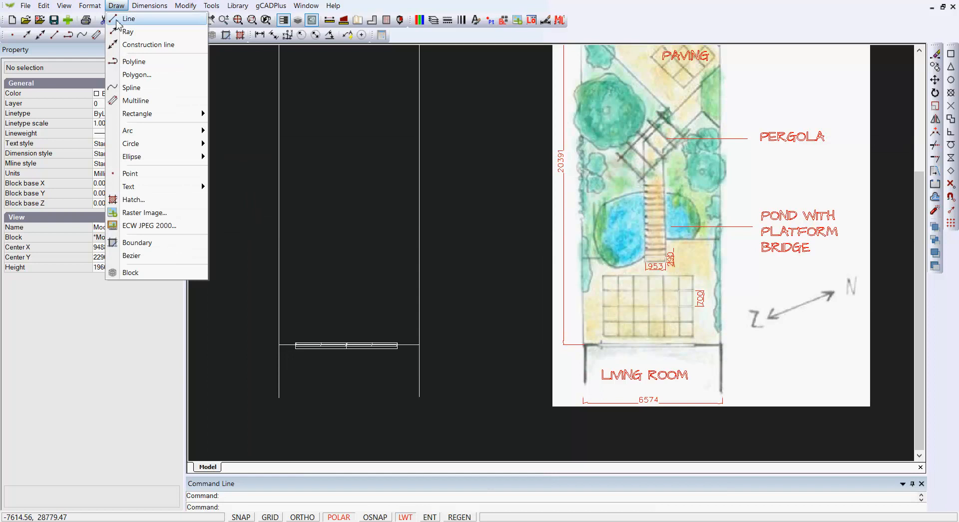
{"action": "mouse_move", "coordinate": [196, 117]}
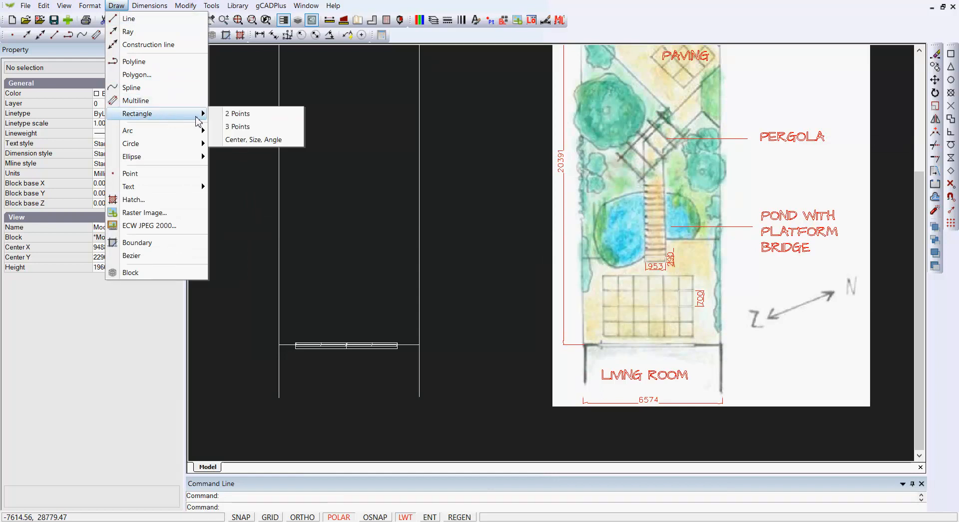
{"action": "left_click", "coordinate": [228, 114]}
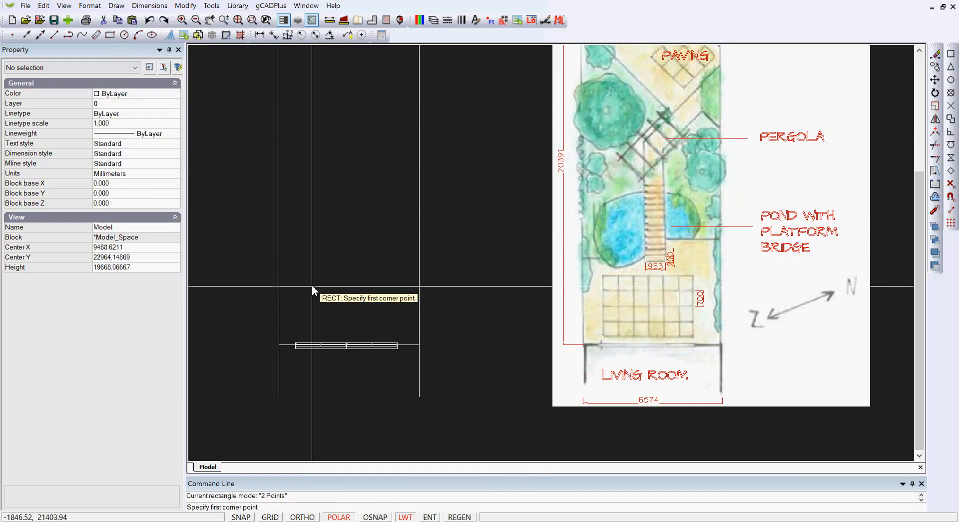
{"action": "left_click", "coordinate": [302, 328]}
{"action": "scroll", "coordinate": [317, 307], "scroll_direction": "up", "scroll_amount": 4}
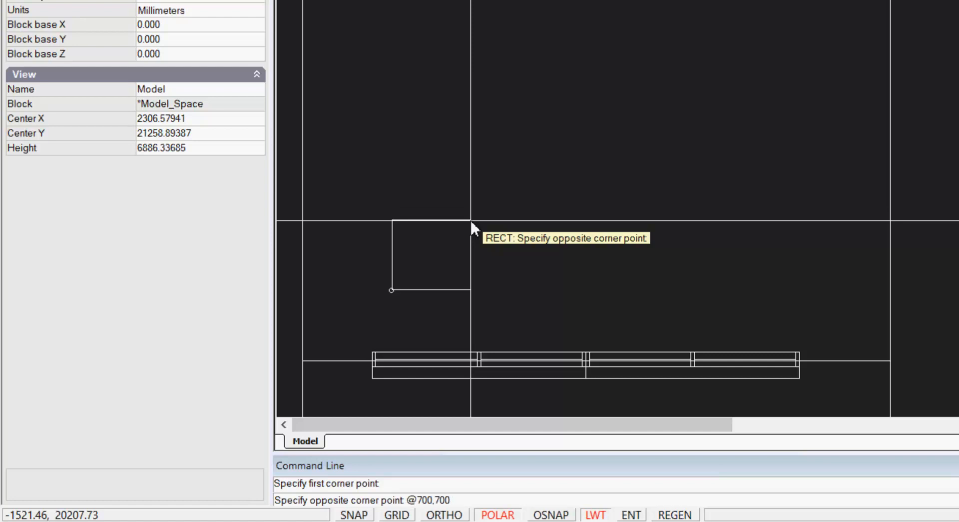
{"action": "key", "text": "Return"}
{"action": "scroll", "coordinate": [474, 207], "scroll_direction": "down", "scroll_amount": 5}
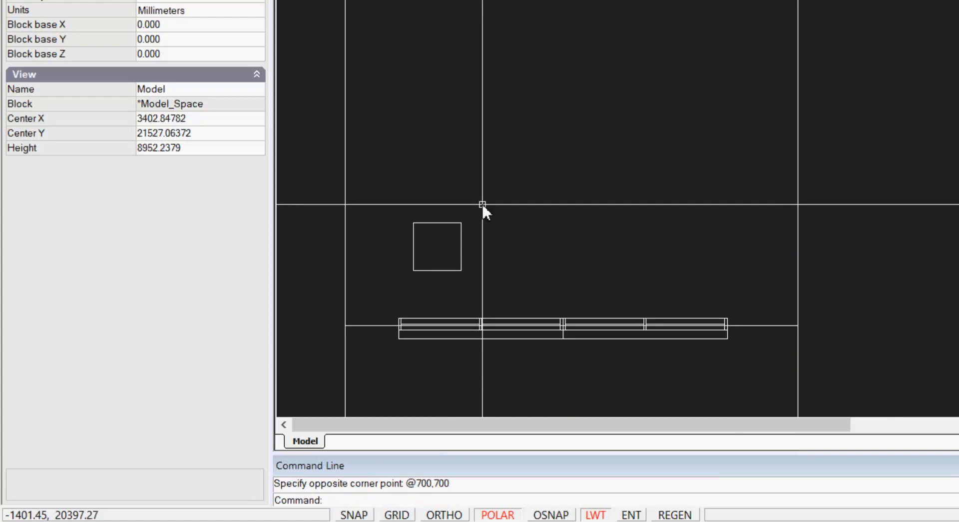
Step: Convert the 700 mm square into a block named 700MMSQAREPAVER with its base point at the square's lower-left corner
{"action": "scroll", "coordinate": [443, 227], "scroll_direction": "up", "scroll_amount": 2}
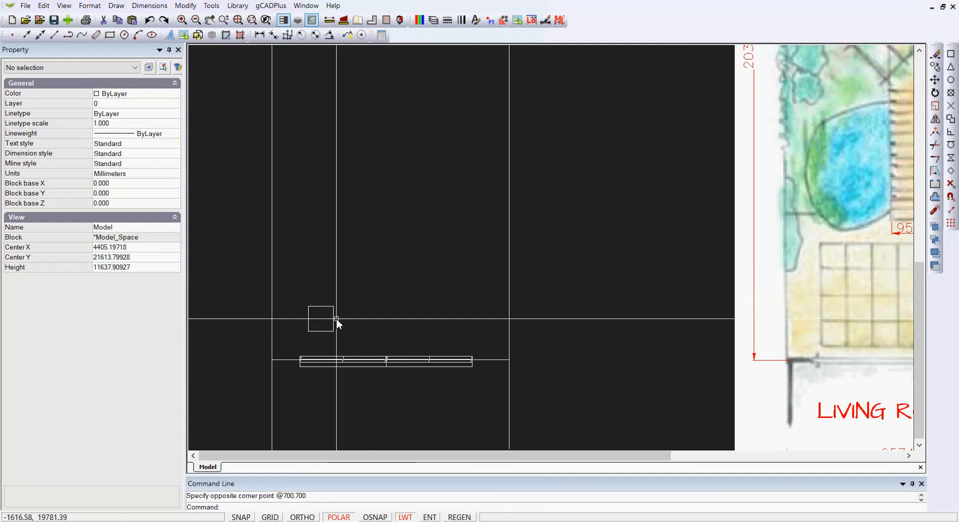
{"action": "left_click", "coordinate": [326, 307]}
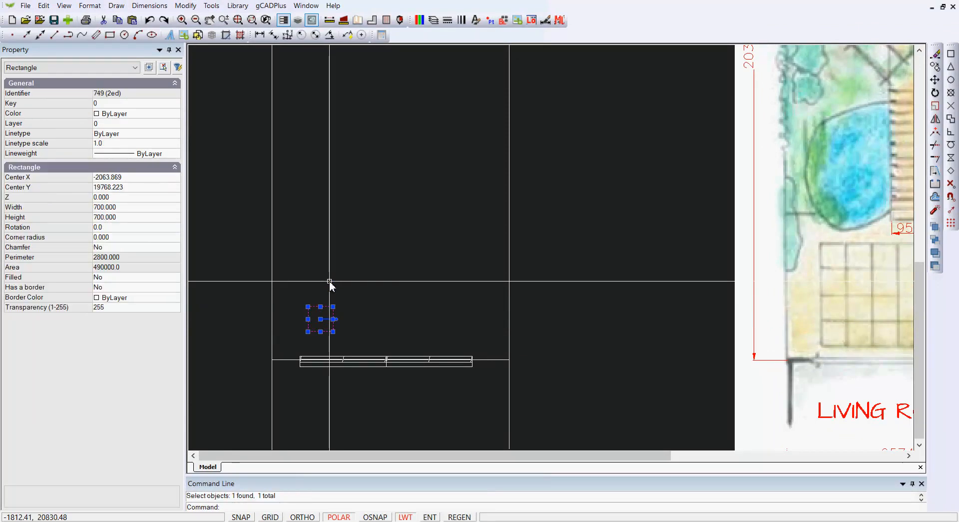
{"action": "right_click", "coordinate": [329, 281]}
{"action": "left_click", "coordinate": [386, 442]}
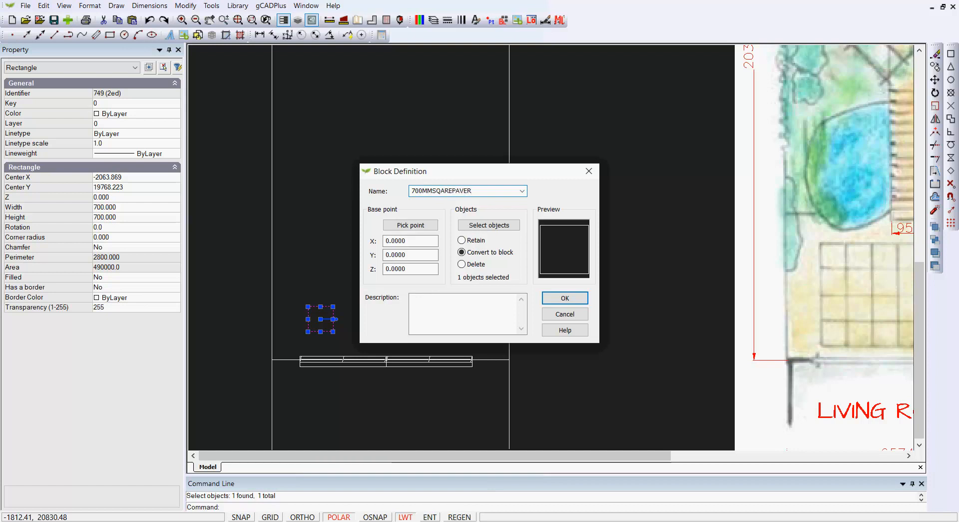
{"action": "left_click", "coordinate": [418, 226]}
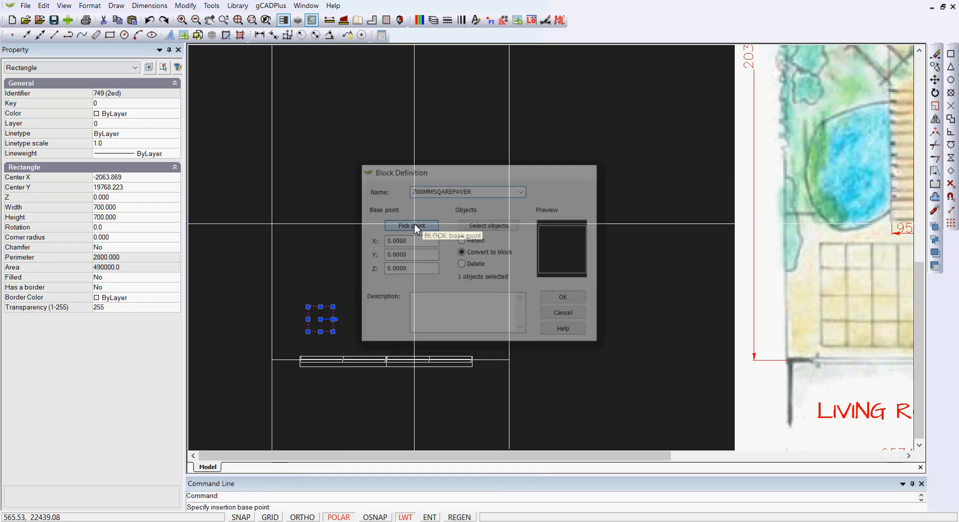
{"action": "left_click", "coordinate": [310, 336]}
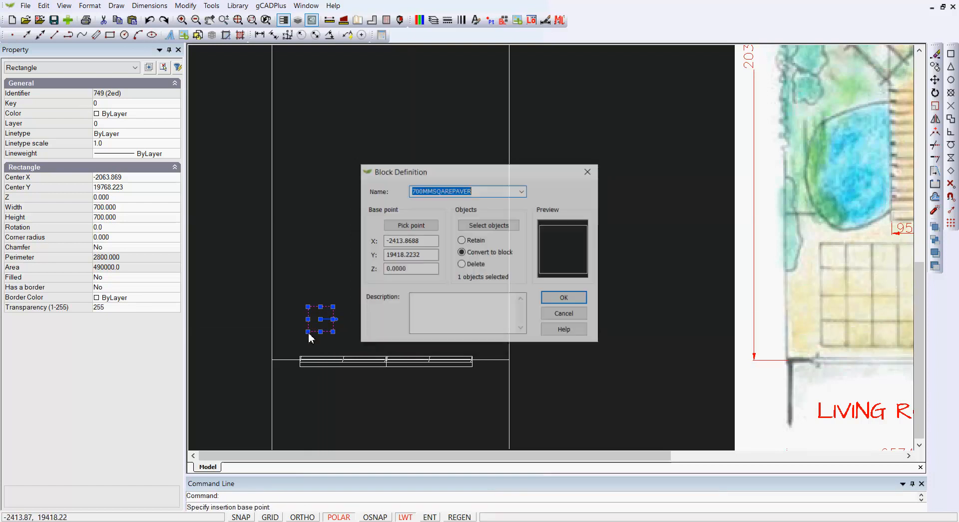
{"action": "left_click", "coordinate": [560, 300]}
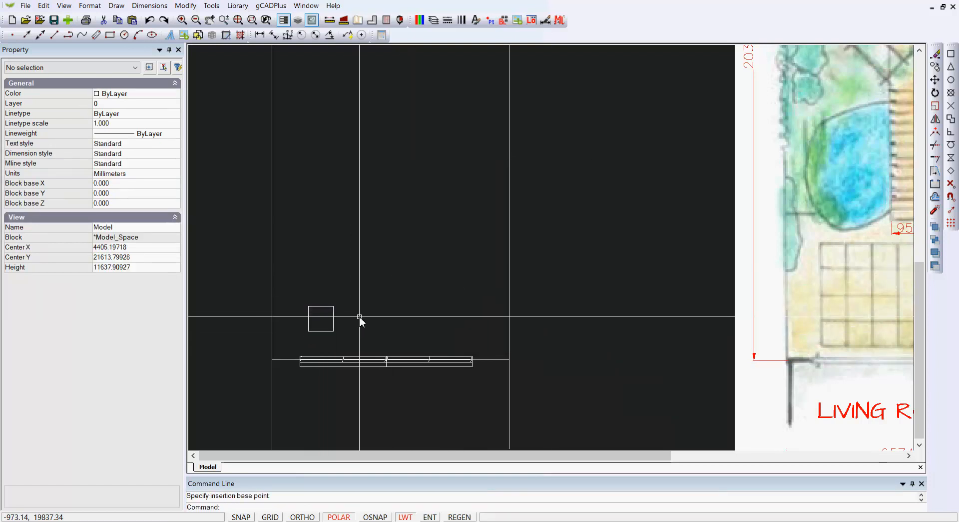
{"action": "middle_click_drag", "start_coordinate": [351, 328], "coordinate": [315, 321]}
{"action": "scroll", "coordinate": [346, 316], "scroll_direction": "down", "scroll_amount": 1}
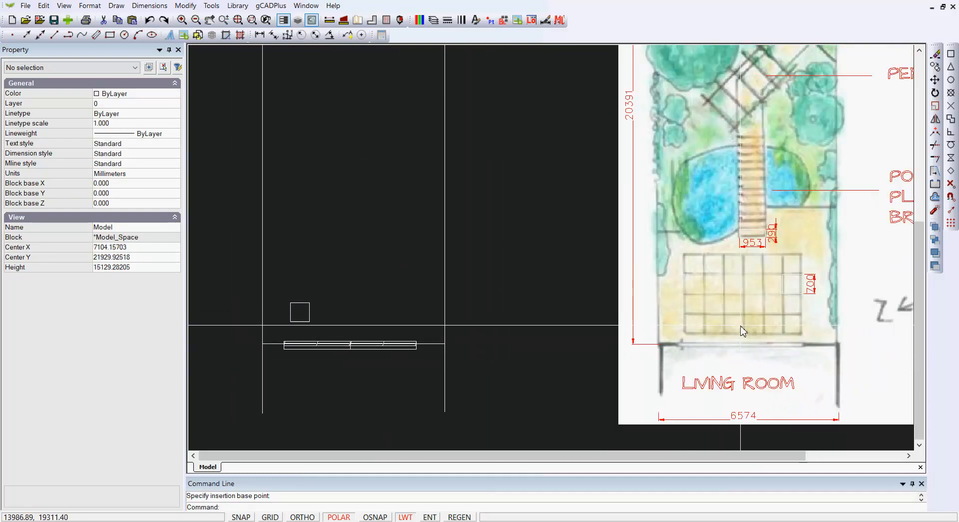
{"action": "left_click", "coordinate": [302, 306]}
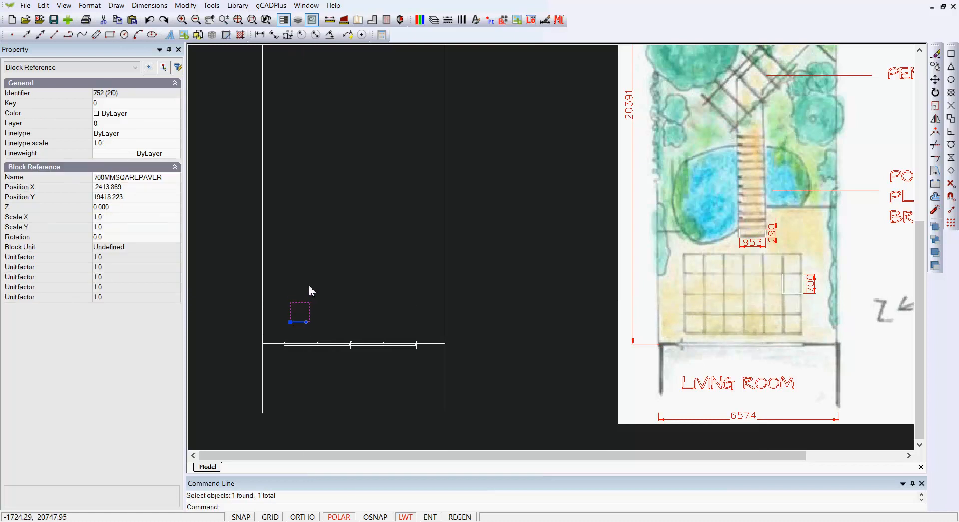
{"action": "right_click", "coordinate": [311, 288]}
{"action": "left_click", "coordinate": [331, 320]}
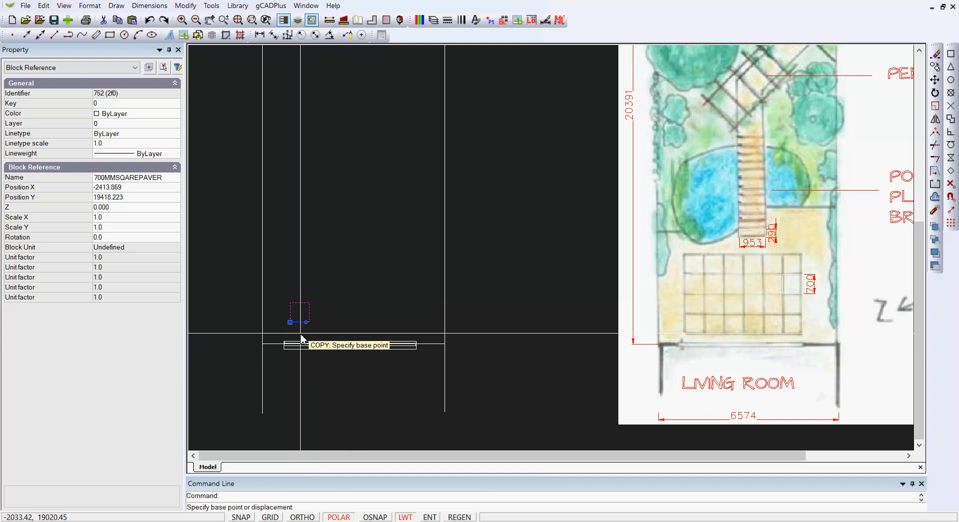
{"action": "left_click", "coordinate": [290, 321]}
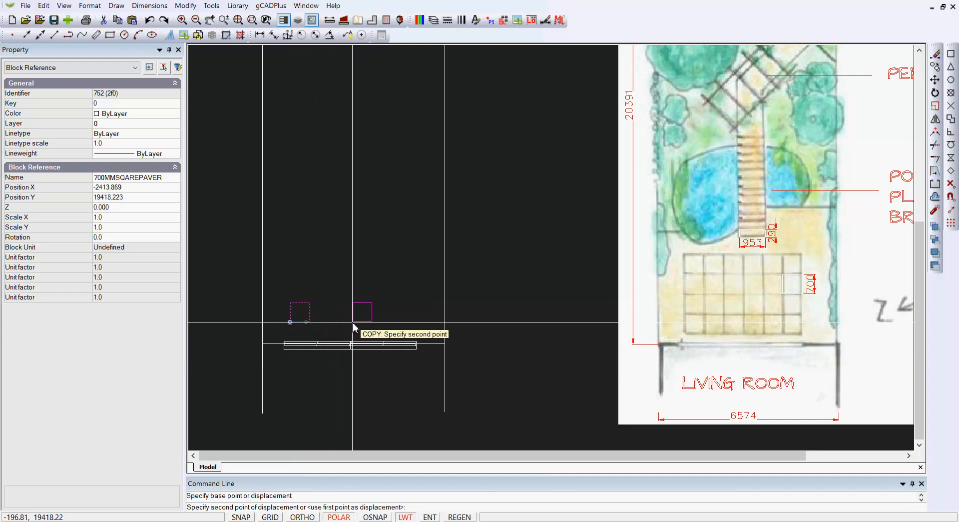
{"action": "key", "text": "Escape"}
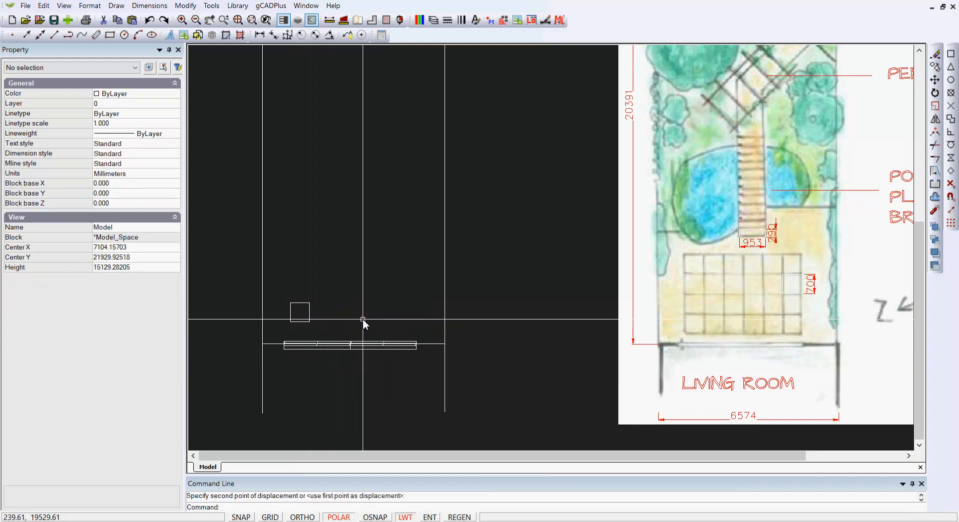
Step: Set the polar tracking distance step to 700 in the drafting settings, with the distance step enabled
{"action": "right_click", "coordinate": [345, 251]}
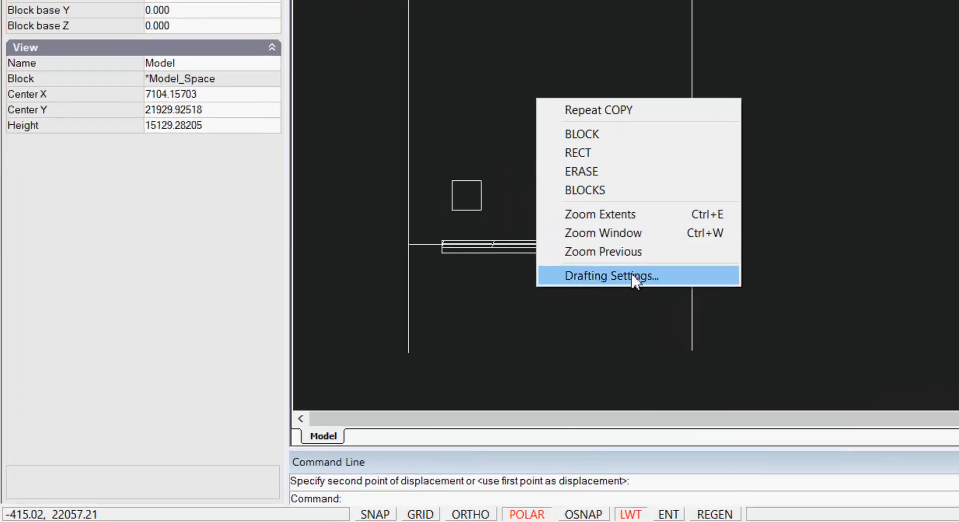
{"action": "left_click", "coordinate": [632, 276]}
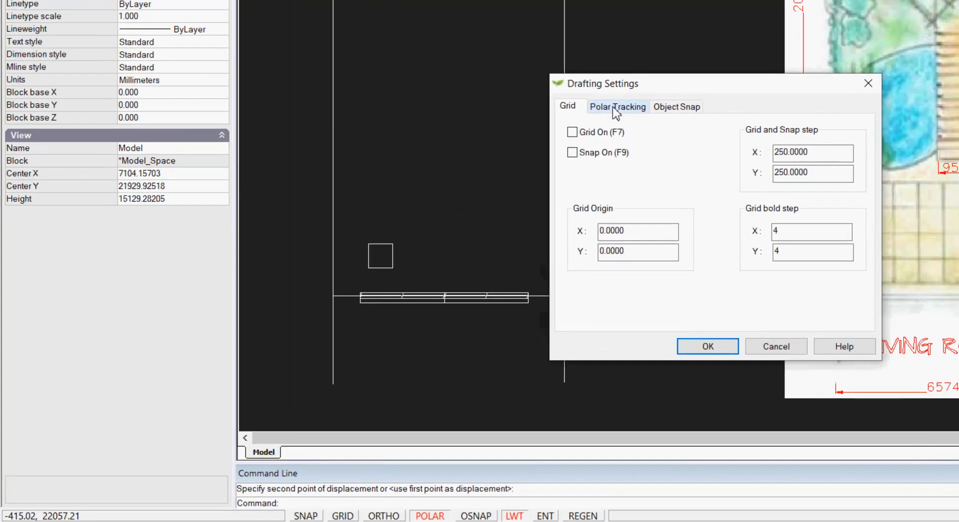
{"action": "left_click", "coordinate": [613, 109]}
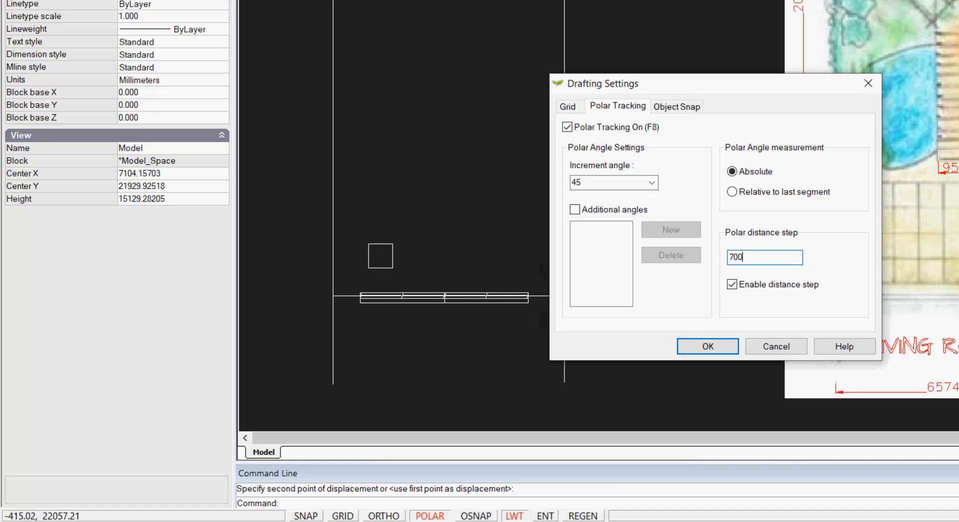
{"action": "left_click", "coordinate": [708, 346]}
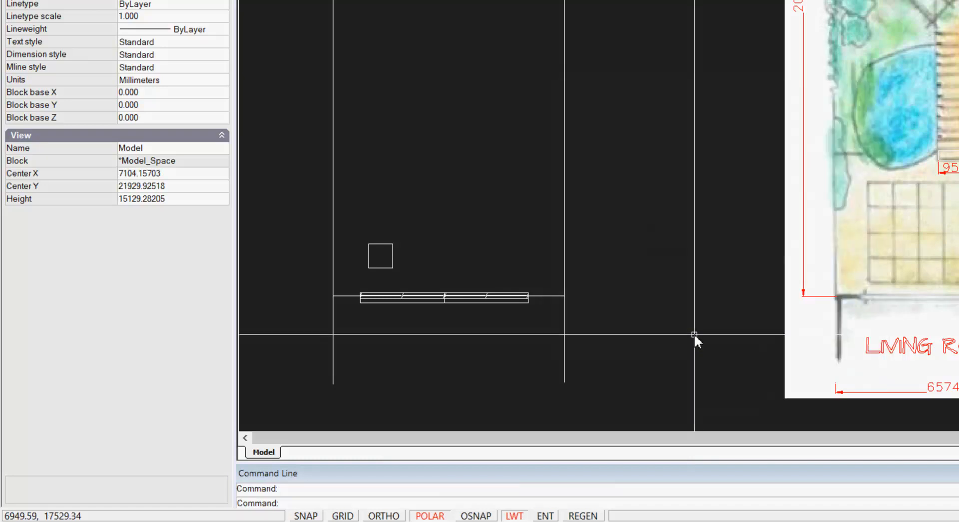
Step: Copy the 700MMSQAREPAVER block five times horizontally to the right at 700 mm intervals, forming a row of six adjoining pavers
{"action": "scroll", "coordinate": [376, 253], "scroll_direction": "up", "scroll_amount": 2}
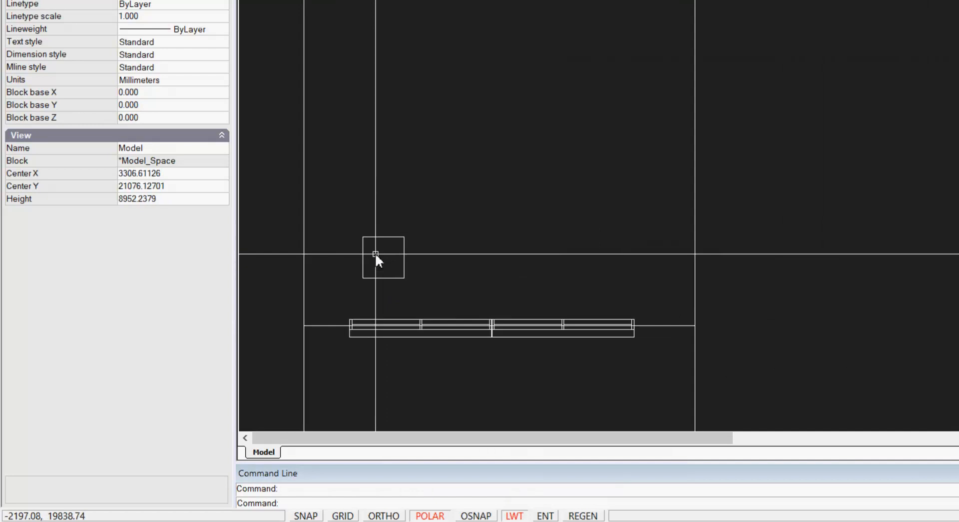
{"action": "left_click", "coordinate": [397, 278]}
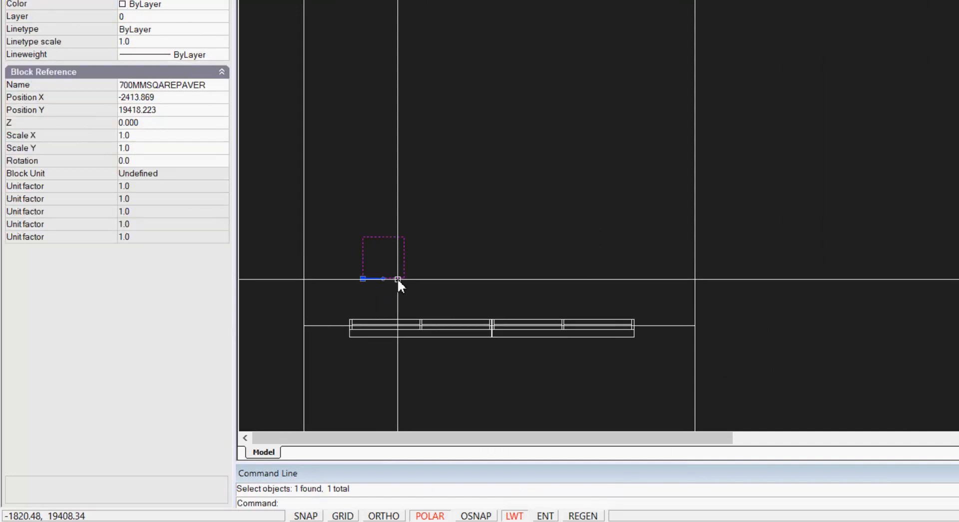
{"action": "right_click", "coordinate": [443, 202]}
{"action": "left_click", "coordinate": [475, 246]}
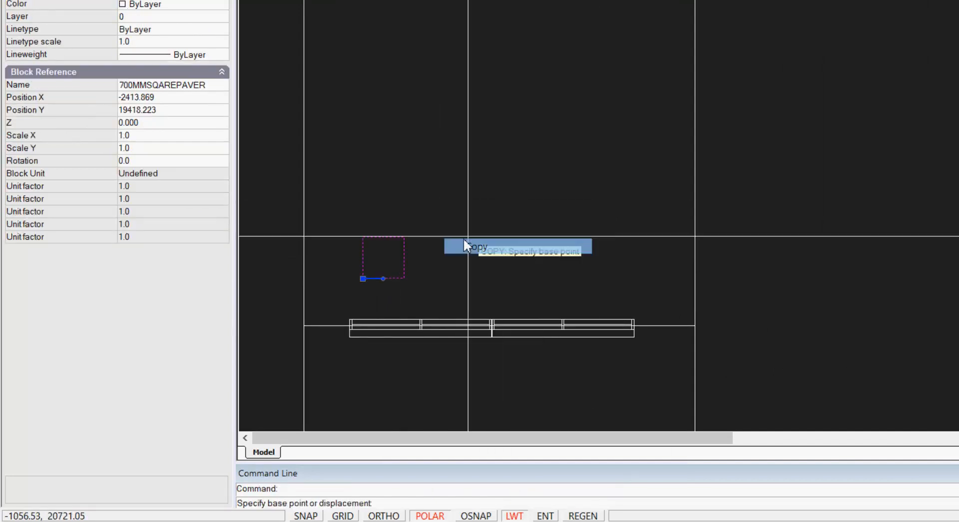
{"action": "left_click", "coordinate": [362, 279]}
{"action": "left_click", "coordinate": [404, 279]}
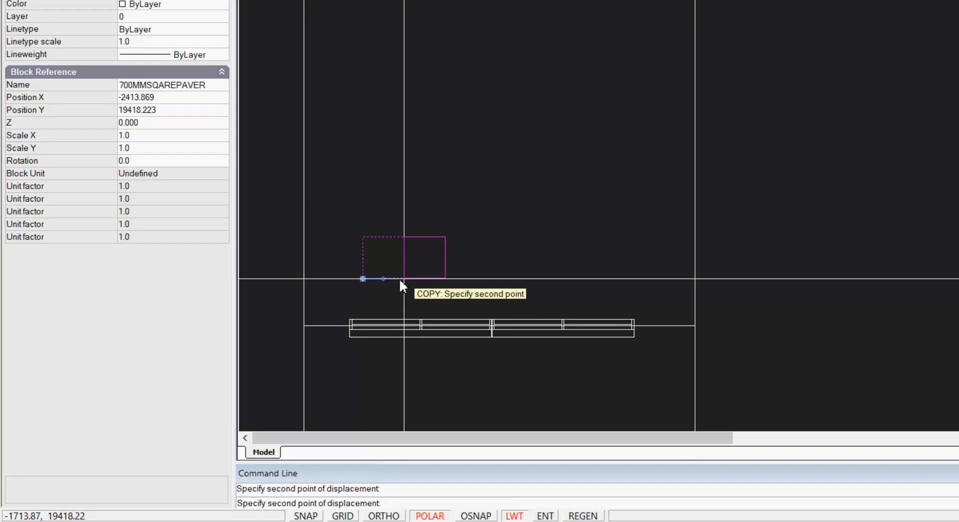
{"action": "left_click", "coordinate": [446, 279]}
{"action": "left_click", "coordinate": [486, 278]}
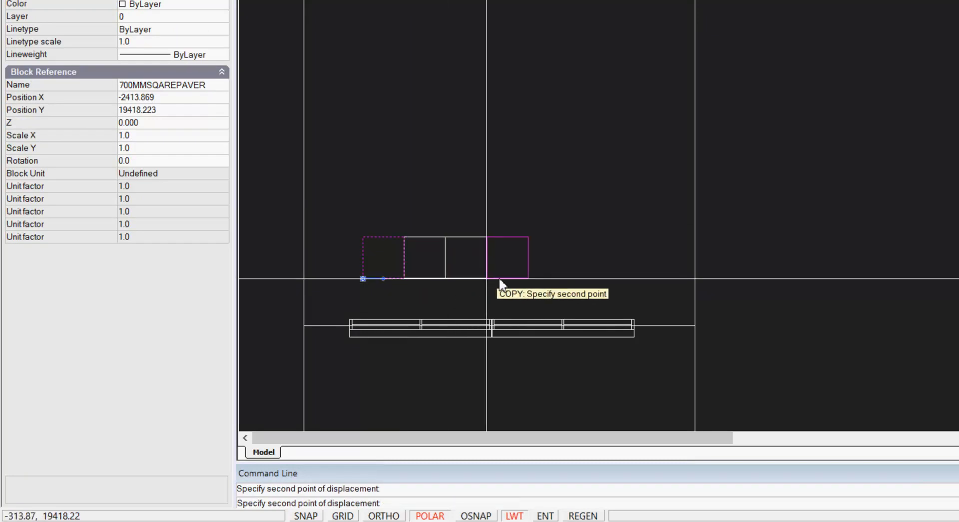
{"action": "left_click", "coordinate": [528, 278]}
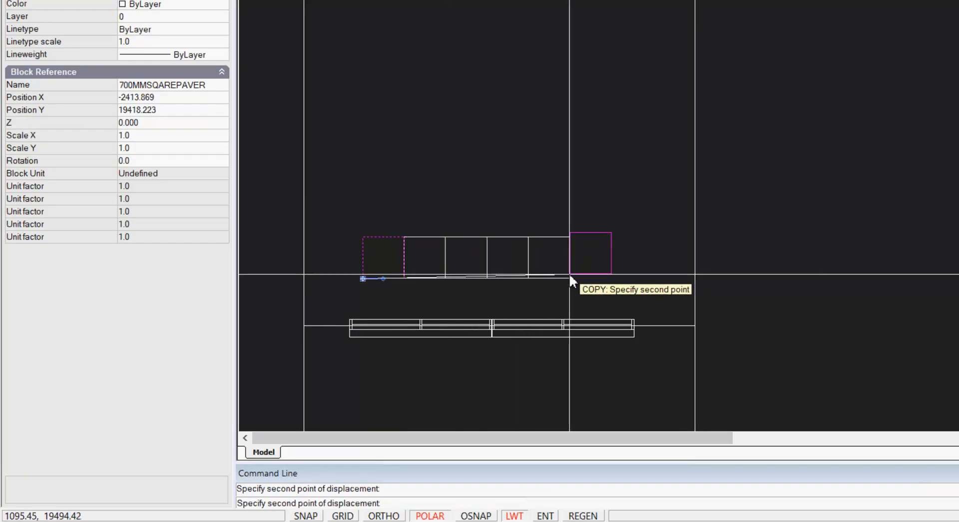
{"action": "left_click", "coordinate": [569, 278]}
{"action": "key", "text": "Return"}
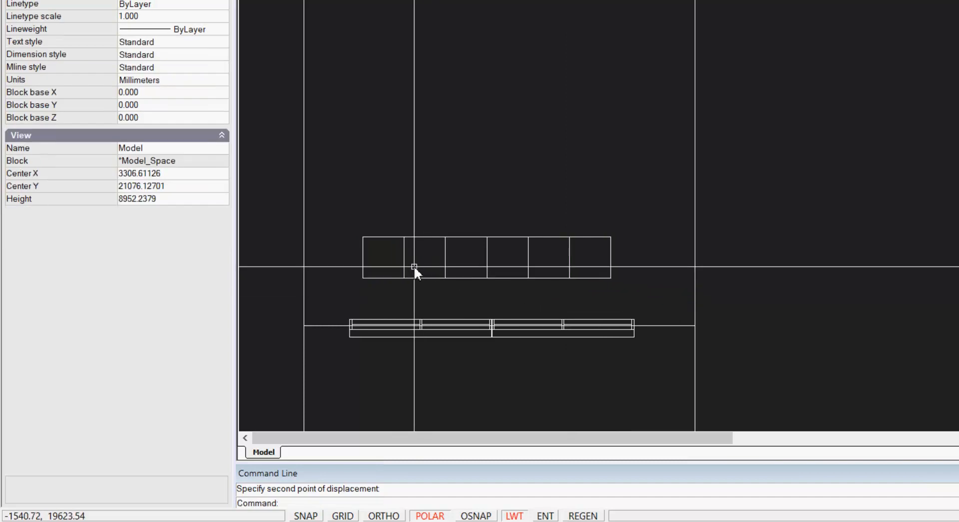
{"action": "scroll", "coordinate": [571, 252], "scroll_direction": "down", "scroll_amount": 3}
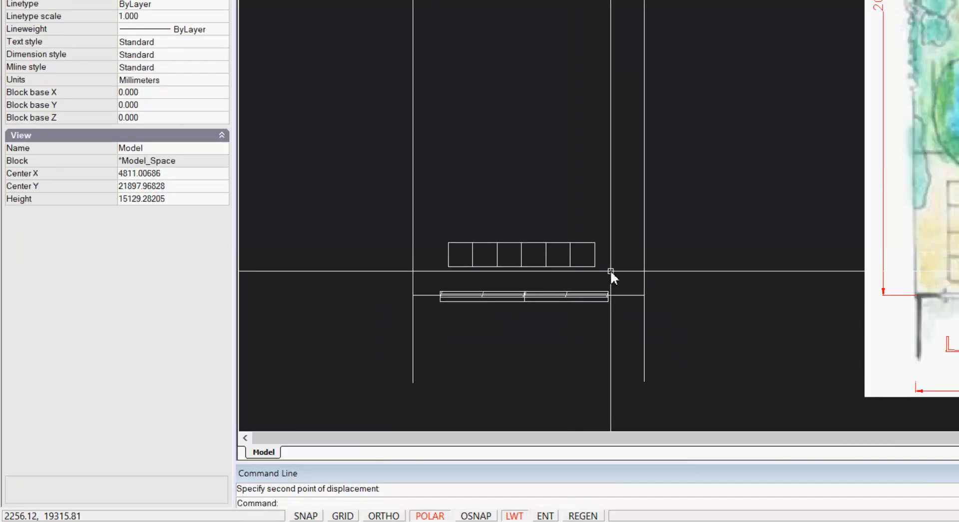
{"action": "left_click_drag", "start_coordinate": [611, 270], "coordinate": [439, 233]}
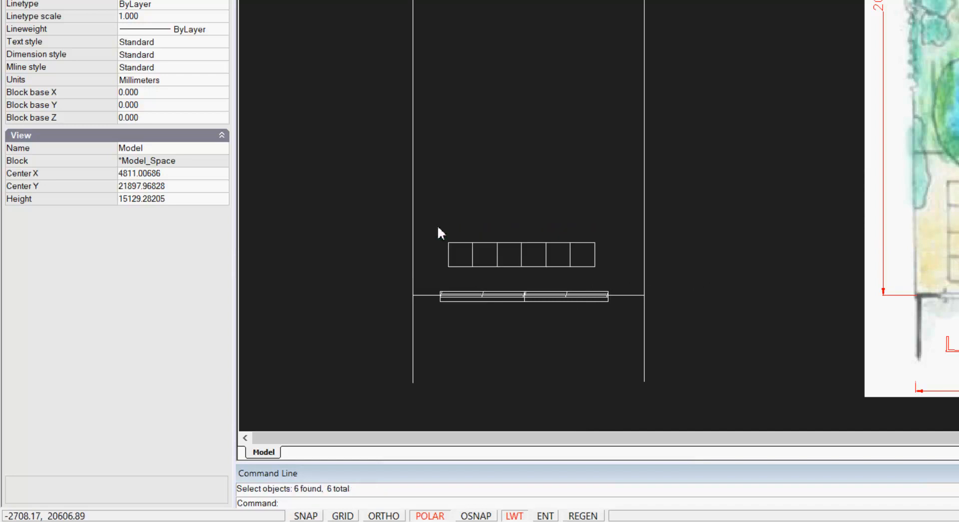
{"action": "right_click", "coordinate": [477, 205]}
{"action": "left_click", "coordinate": [536, 283]}
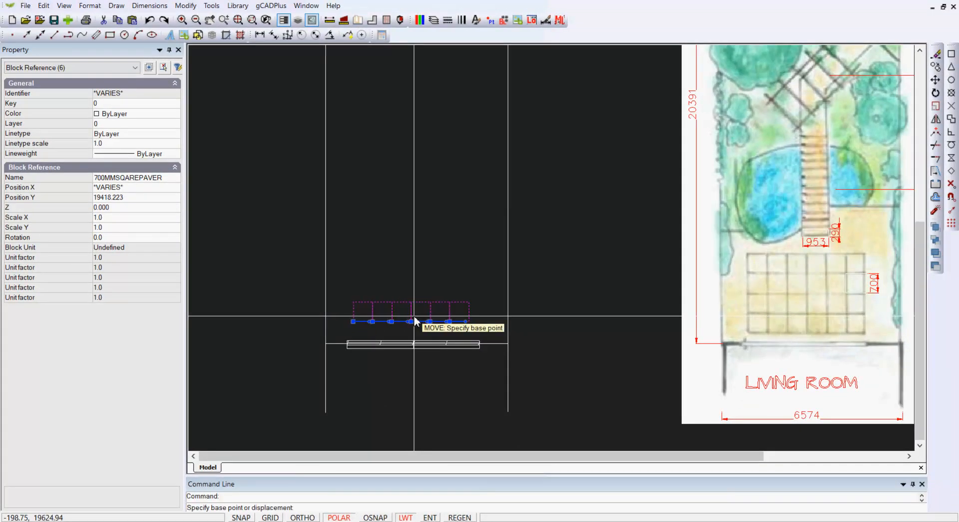
{"action": "left_click", "coordinate": [522, 264]}
{"action": "left_click", "coordinate": [414, 316]}
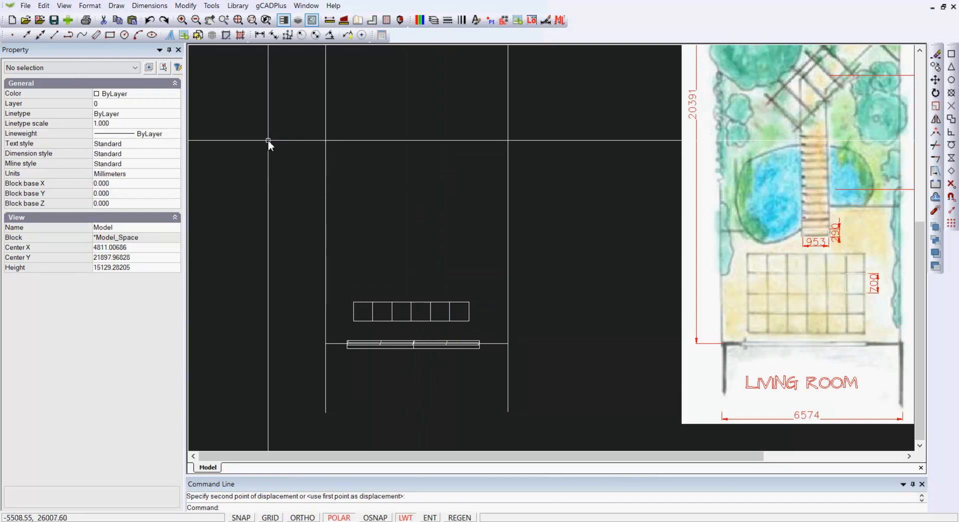
Step: Draw a vertical ray upward from the midpoint of the outline's lower boundary line, where the living room windows sit
{"action": "left_click", "coordinate": [115, 6]}
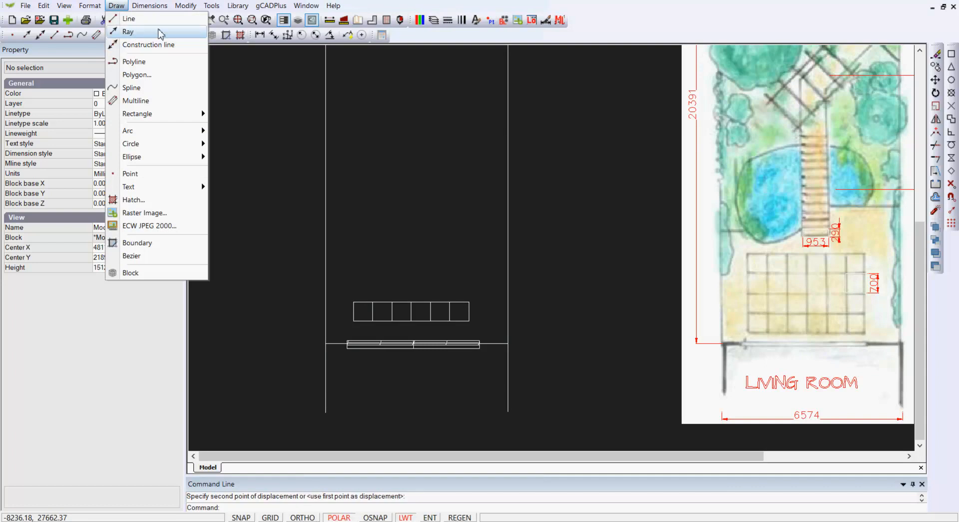
{"action": "left_click", "coordinate": [127, 33]}
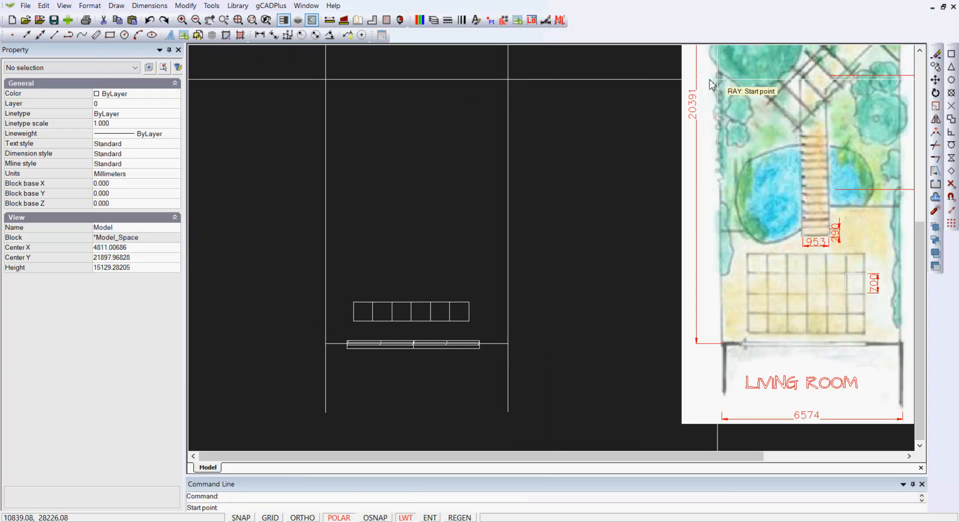
{"action": "key", "text": "F3"}
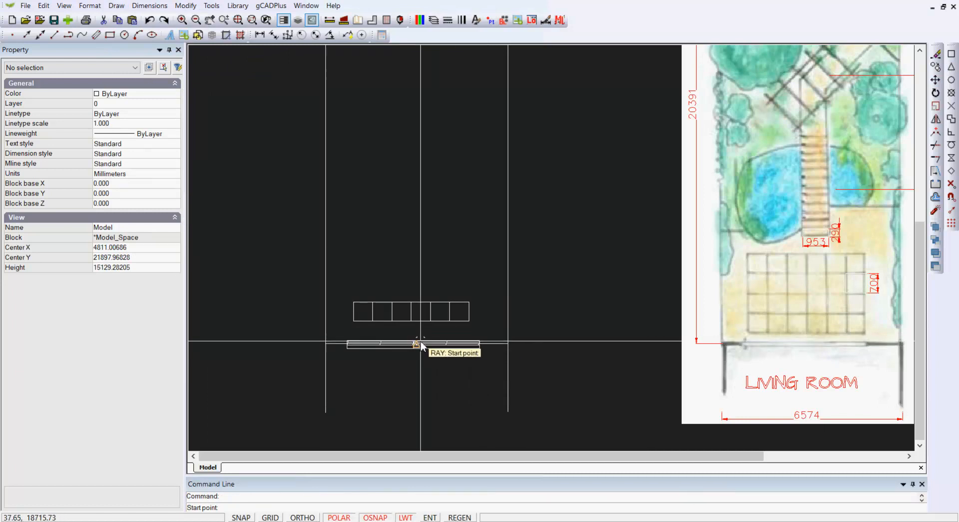
{"action": "scroll", "coordinate": [409, 349], "scroll_direction": "up", "scroll_amount": 3}
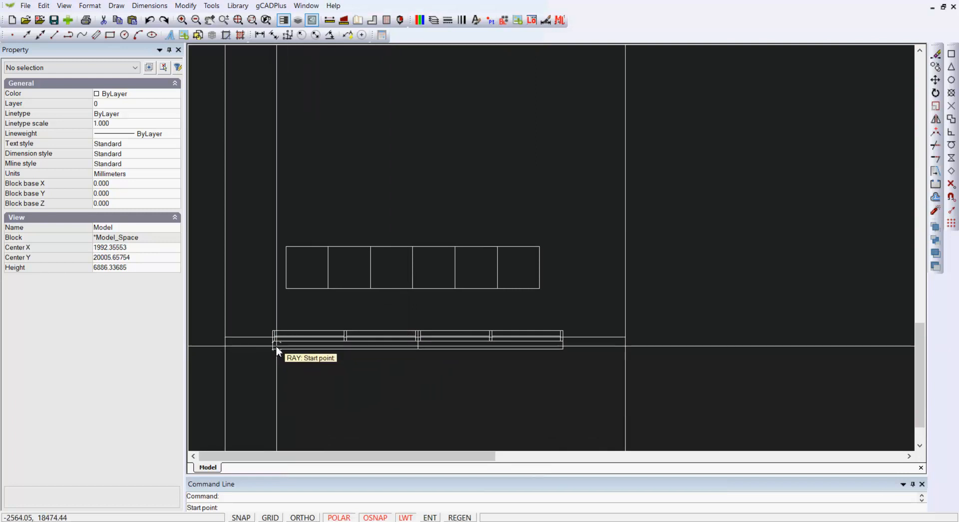
{"action": "scroll", "coordinate": [276, 344], "scroll_direction": "up", "scroll_amount": 2}
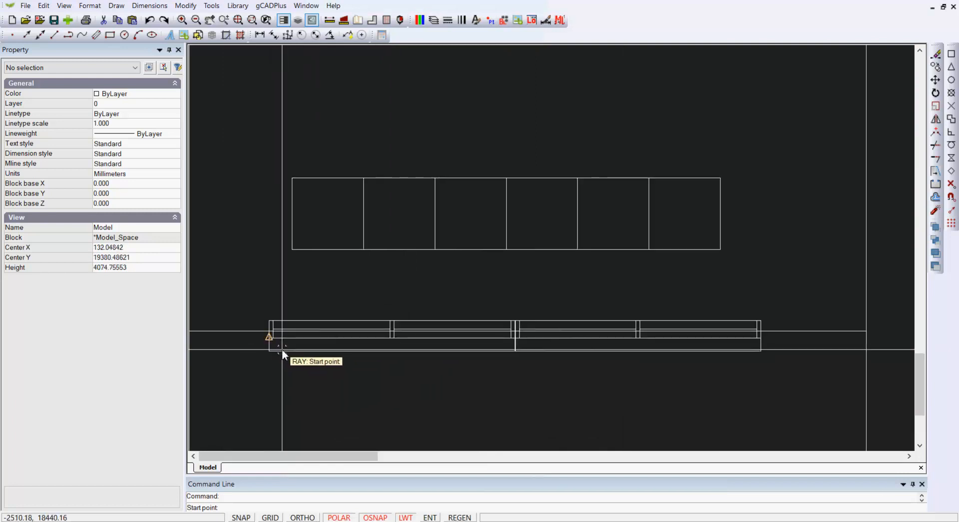
{"action": "left_click", "coordinate": [252, 329]}
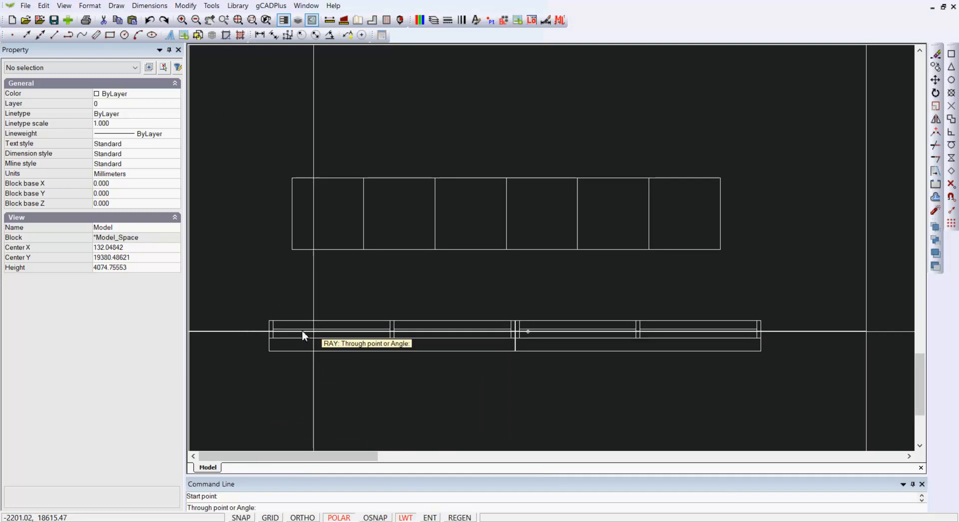
{"action": "scroll", "coordinate": [518, 196], "scroll_direction": "down", "scroll_amount": 3}
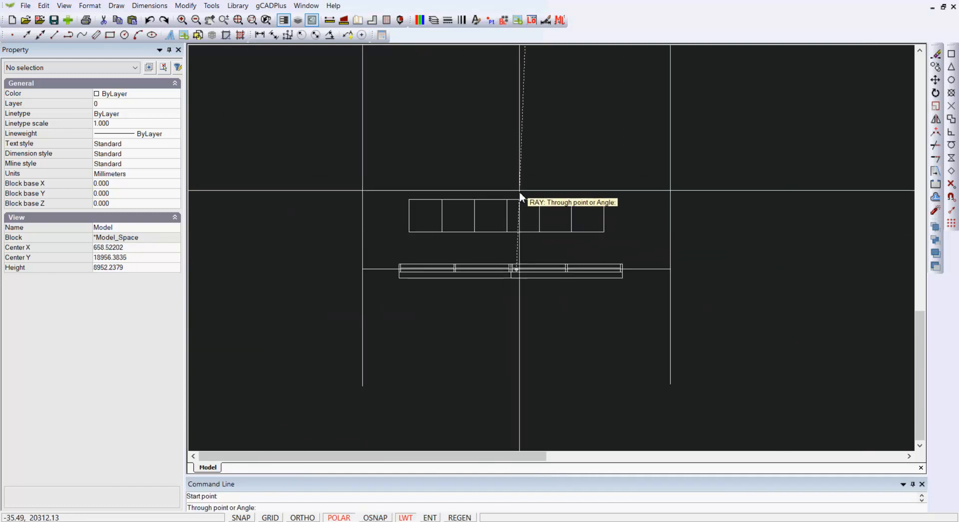
{"action": "right_click", "coordinate": [541, 179]}
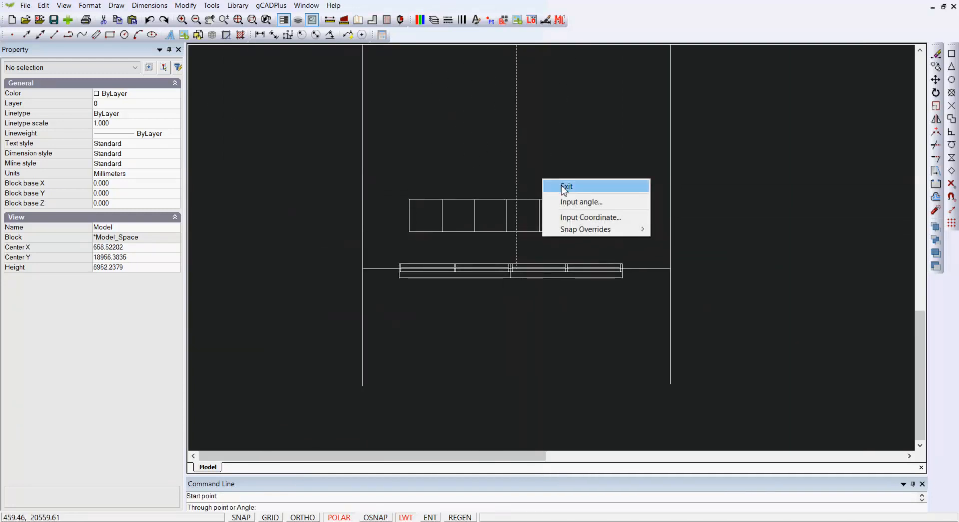
{"action": "left_click", "coordinate": [560, 188]}
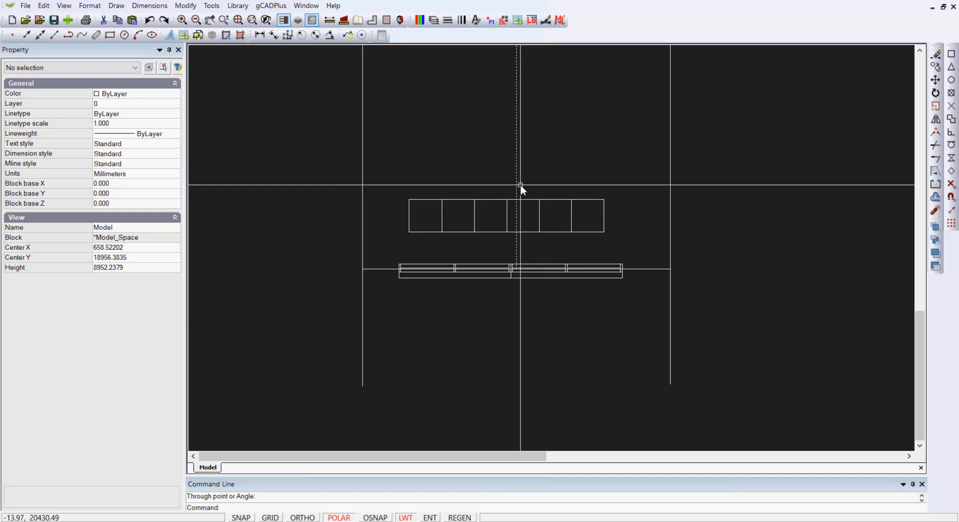
Step: Move the row of six pavers horizontally so the joint between the third and fourth pavers lies on the vertical centre ray
{"action": "left_click", "coordinate": [630, 242]}
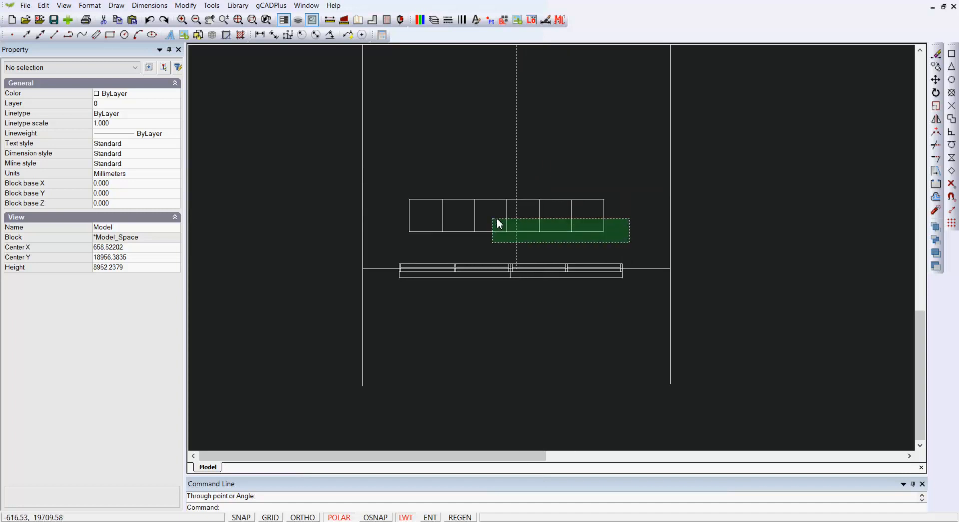
{"action": "left_click", "coordinate": [401, 188]}
{"action": "right_click", "coordinate": [425, 151]}
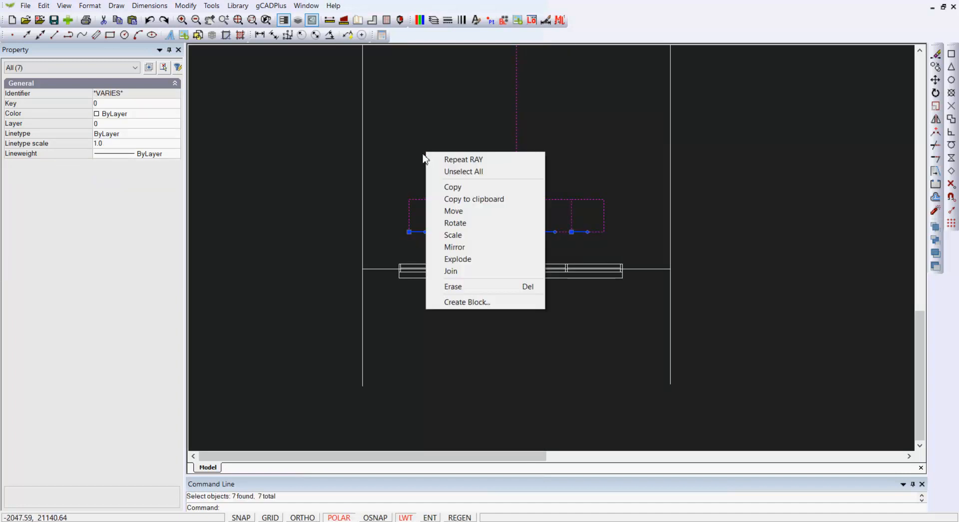
{"action": "key", "text": "Escape"}
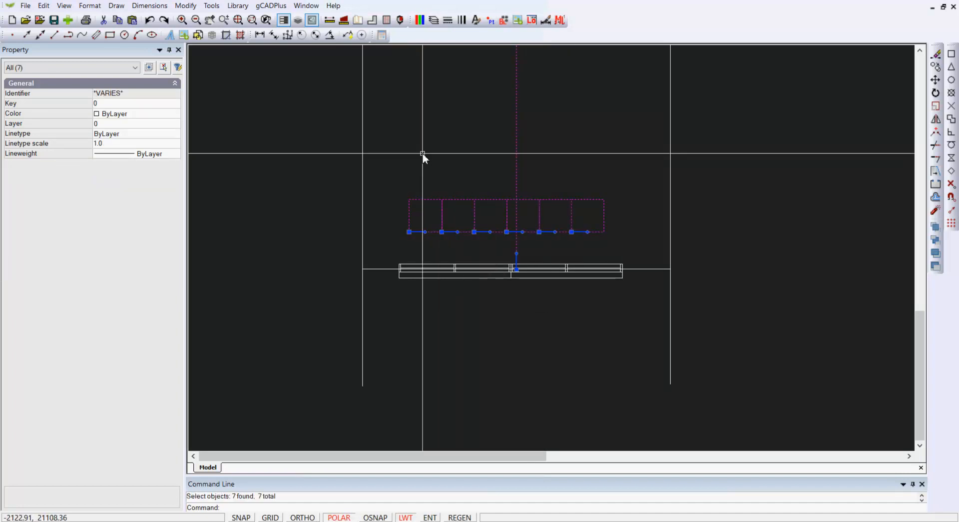
{"action": "left_click", "coordinate": [517, 172], "text": "shift"}
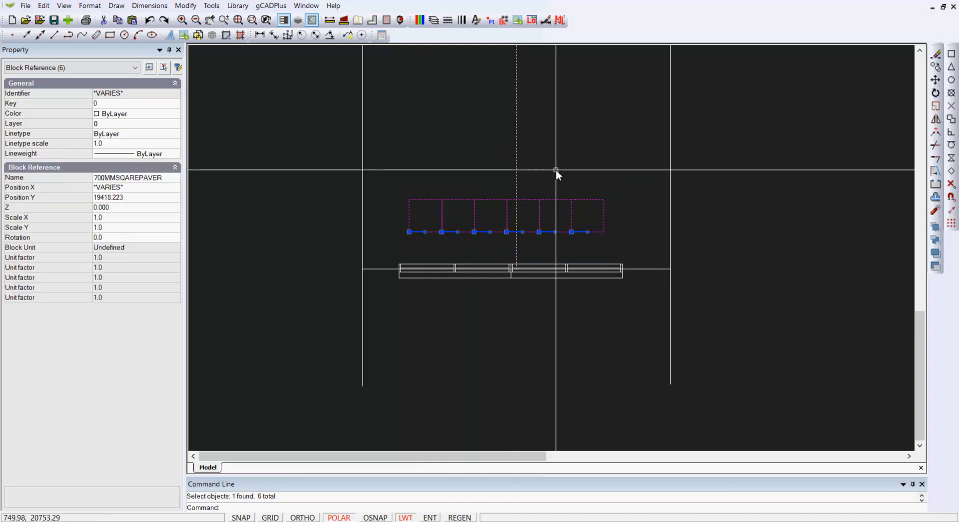
{"action": "right_click", "coordinate": [553, 170]}
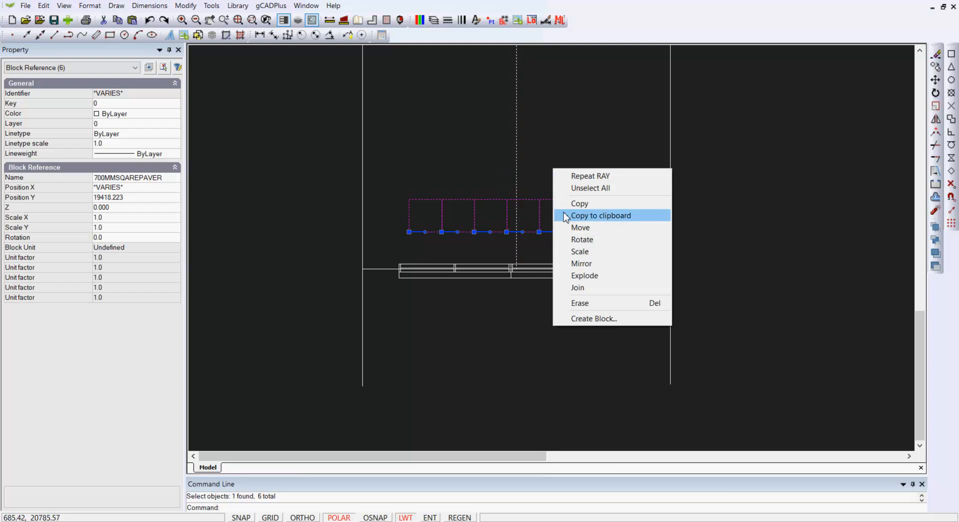
{"action": "left_click", "coordinate": [581, 228]}
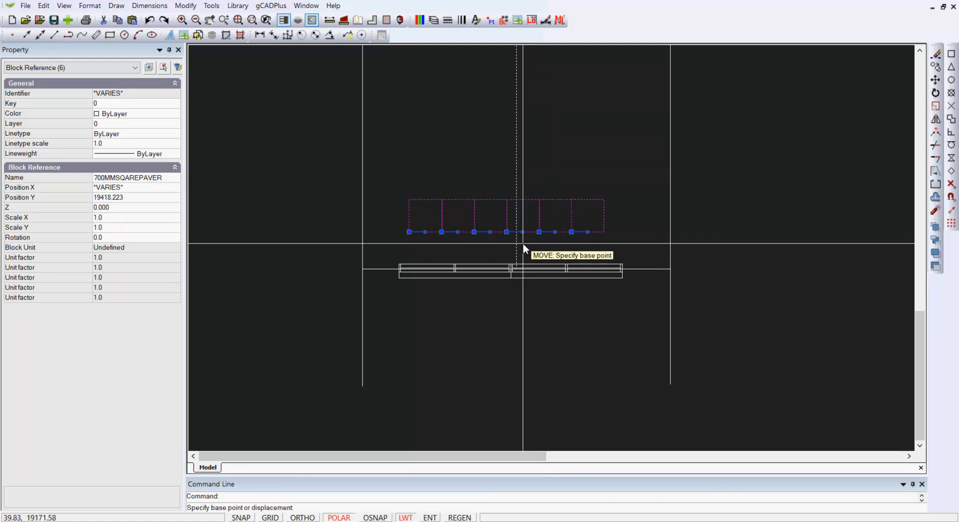
{"action": "left_click", "coordinate": [507, 232]}
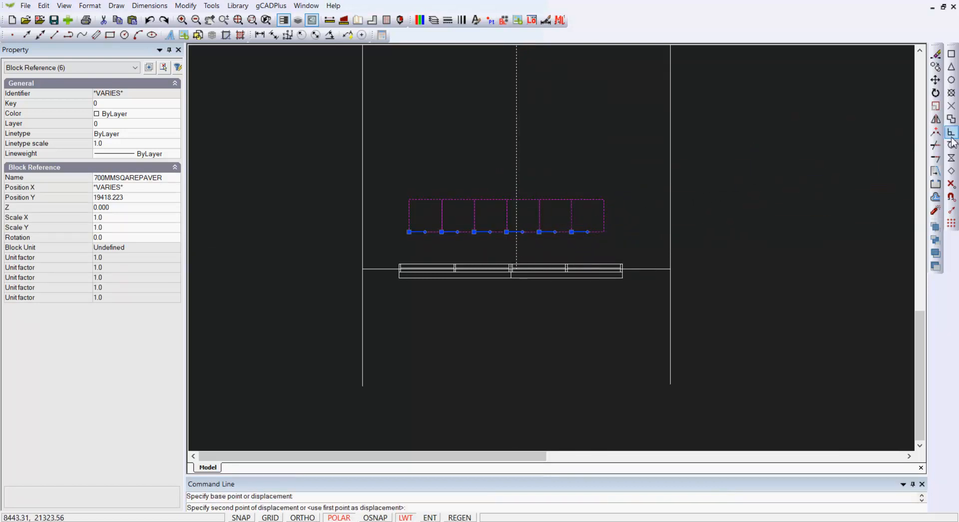
{"action": "left_click", "coordinate": [516, 232]}
Step: Copy the row of six pavers upward three times at 700 mm intervals to form a grid four rows high
{"action": "scroll", "coordinate": [468, 320], "scroll_direction": "down", "scroll_amount": 1}
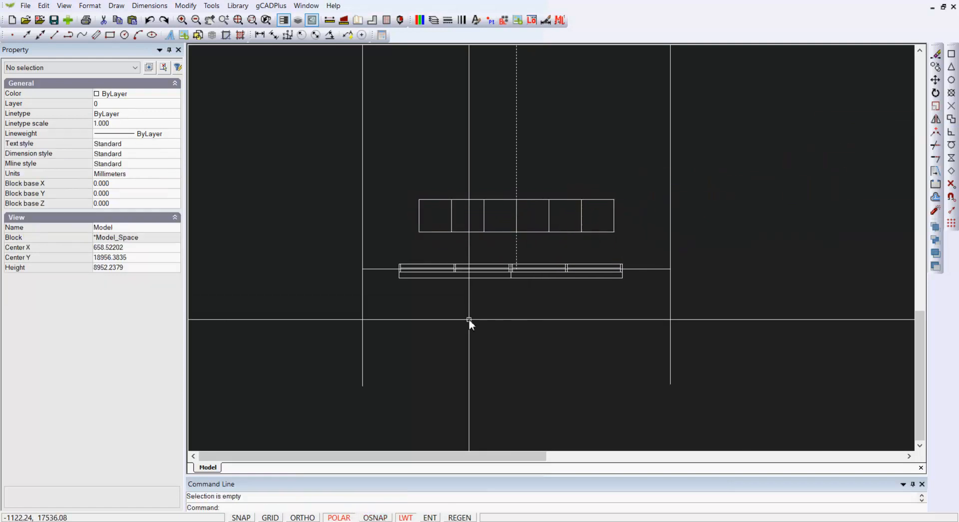
{"action": "scroll", "coordinate": [460, 320], "scroll_direction": "down", "scroll_amount": 1}
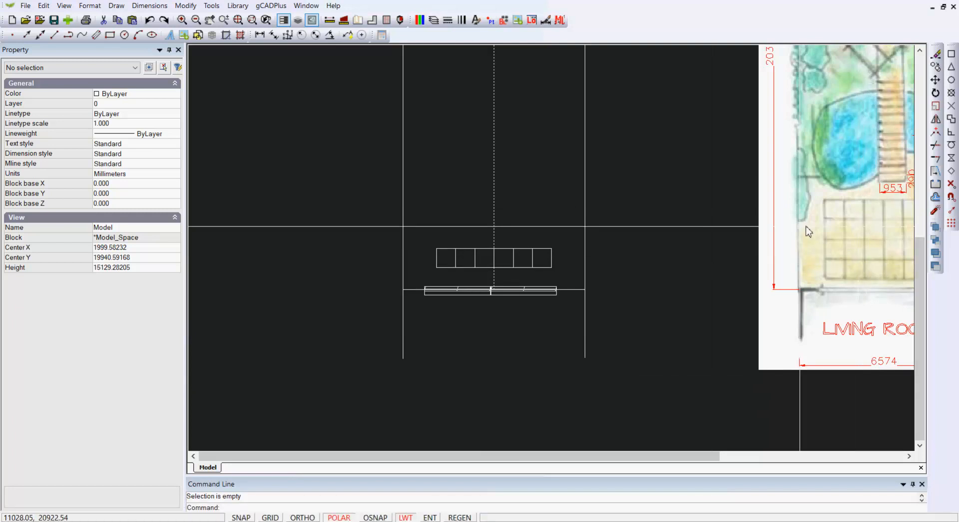
{"action": "left_click", "coordinate": [428, 234]}
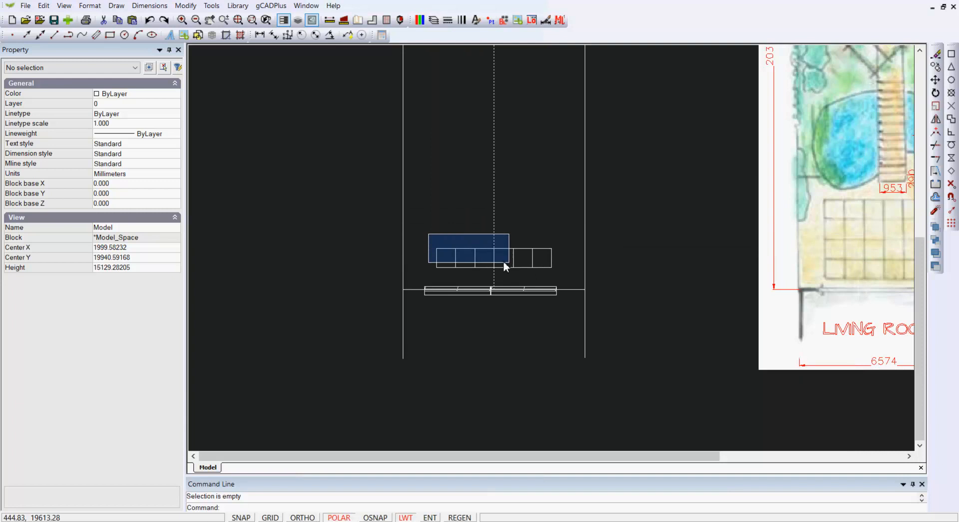
{"action": "left_click", "coordinate": [575, 273]}
{"action": "right_click", "coordinate": [564, 273]}
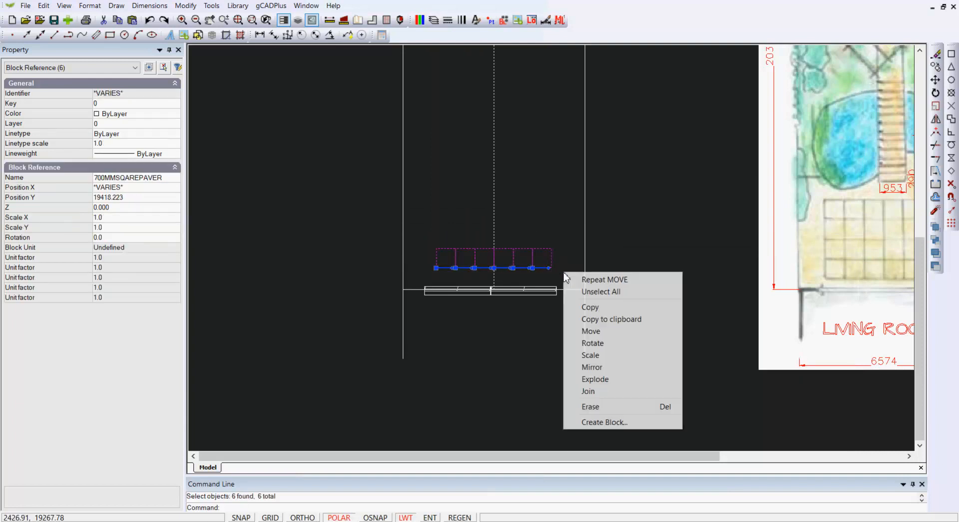
{"action": "left_click", "coordinate": [592, 307]}
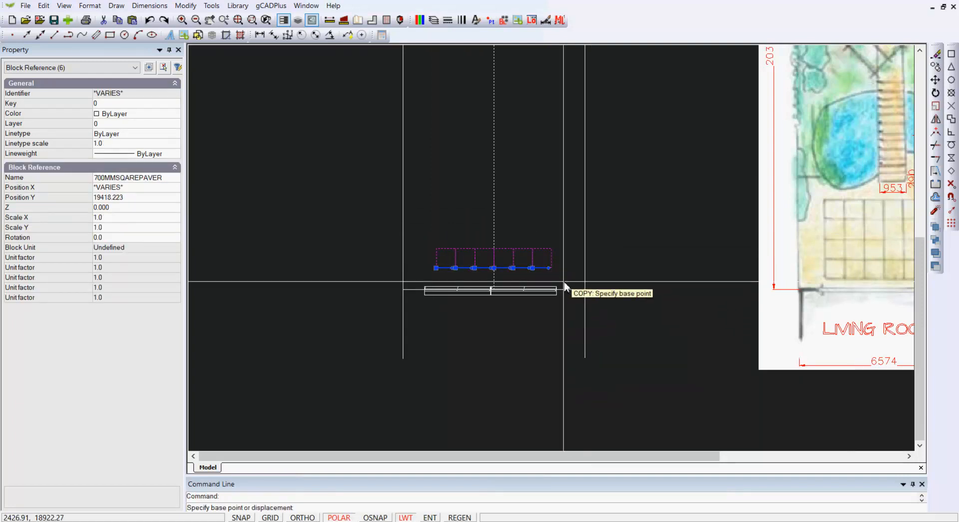
{"action": "left_click", "coordinate": [434, 268]}
{"action": "left_click", "coordinate": [433, 249]}
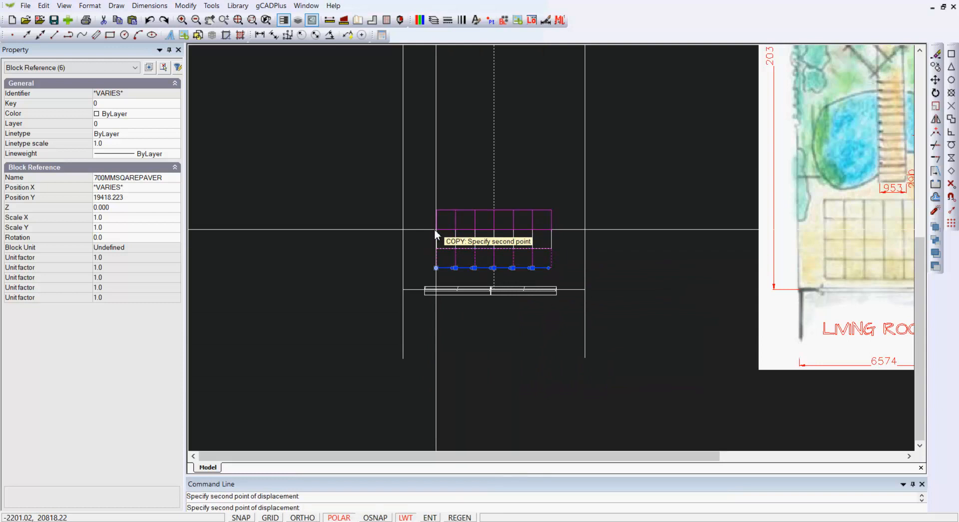
{"action": "left_click", "coordinate": [434, 229]}
{"action": "left_click", "coordinate": [436, 210]}
{"action": "key", "text": "Return"}
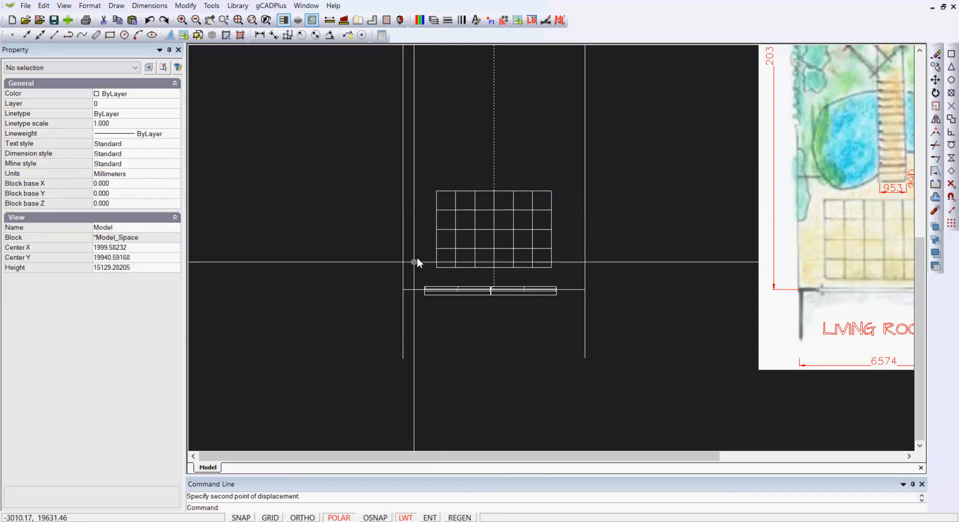
{"action": "scroll", "coordinate": [329, 226], "scroll_direction": "down", "scroll_amount": 3}
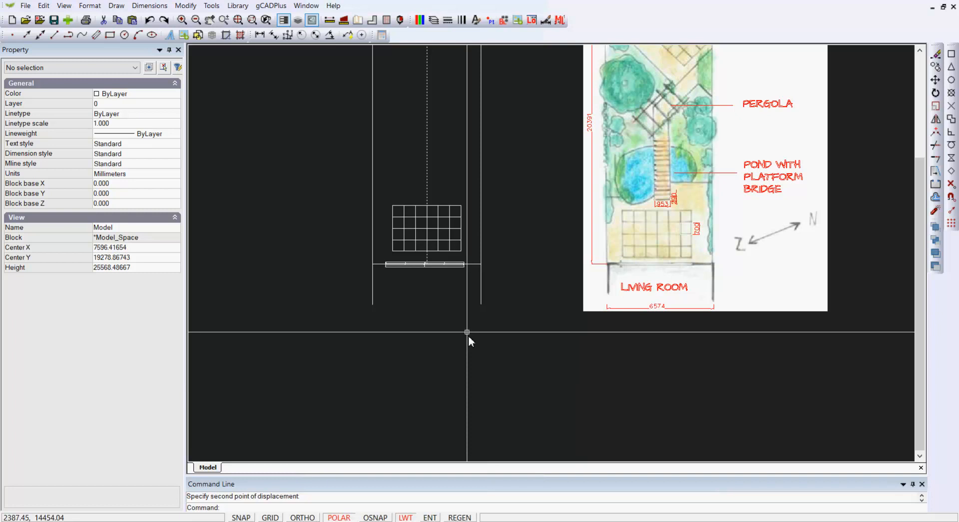
Step: Open the 700MMSQAREPAVER block for editing and set its square's colour to index colour 23
{"action": "scroll", "coordinate": [406, 241], "scroll_direction": "up", "scroll_amount": 3}
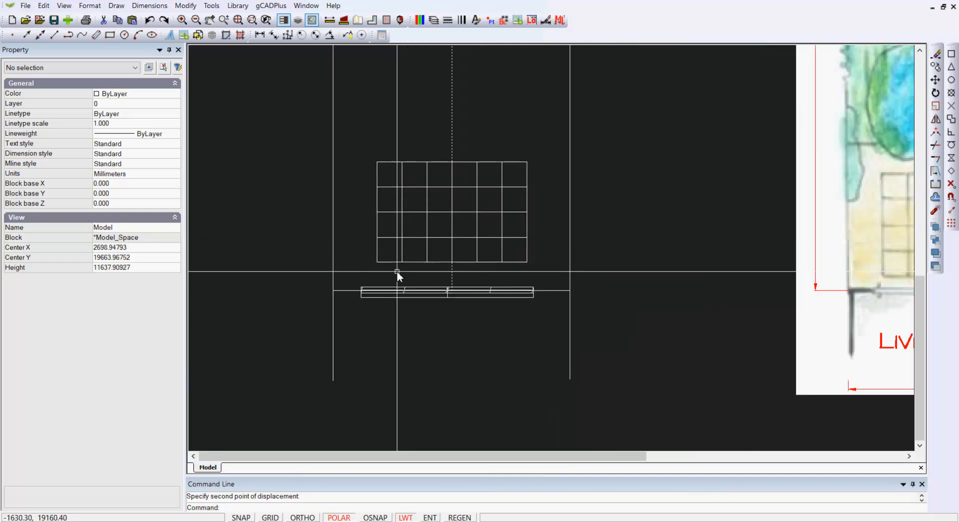
{"action": "left_click", "coordinate": [396, 262]}
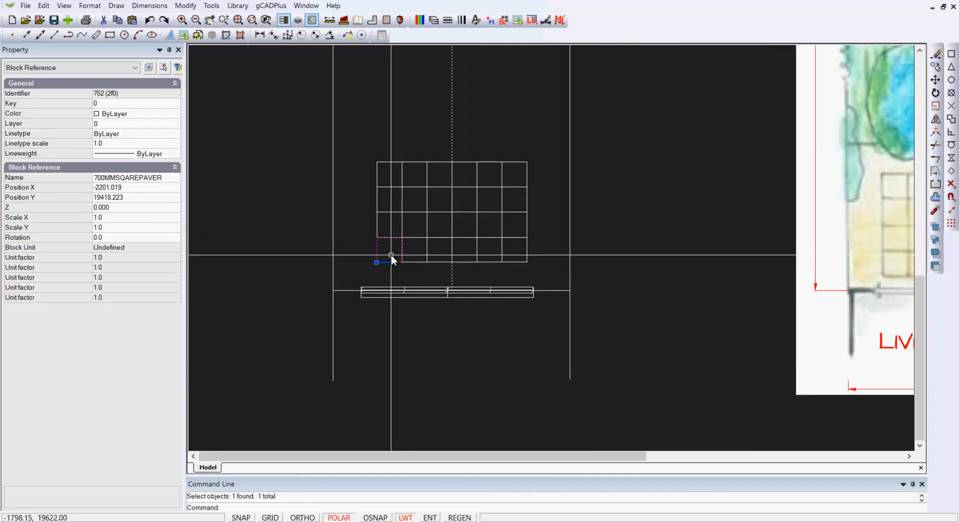
{"action": "right_click", "coordinate": [389, 253]}
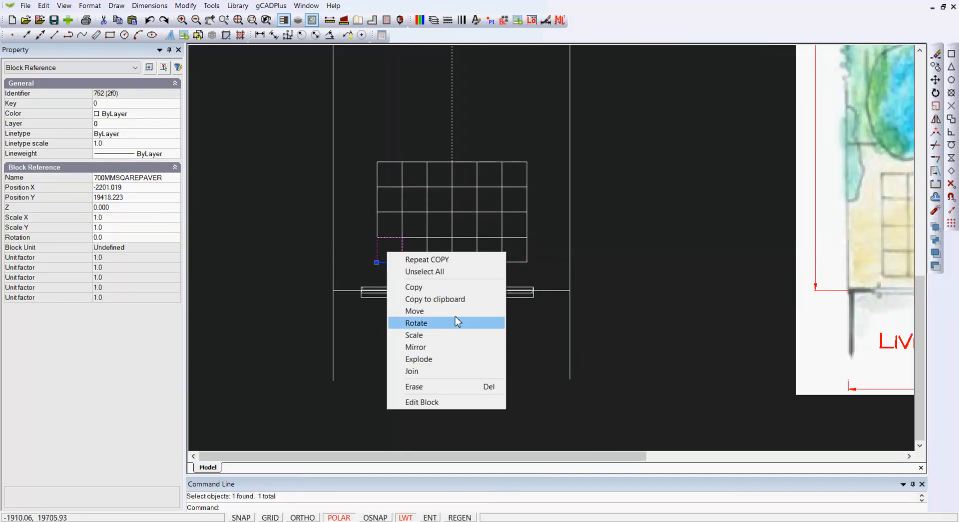
{"action": "left_click", "coordinate": [448, 403]}
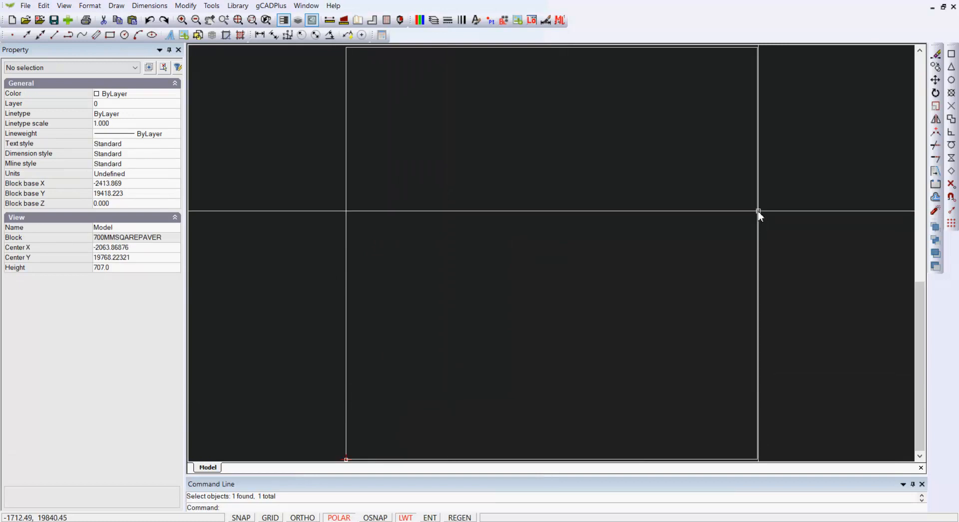
{"action": "scroll", "coordinate": [749, 214], "scroll_direction": "down", "scroll_amount": 3}
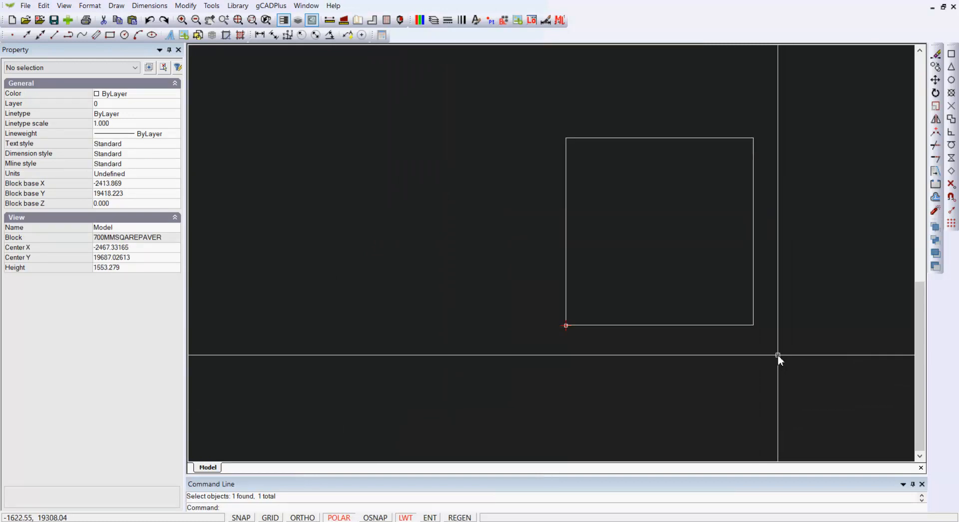
{"action": "left_click_drag", "start_coordinate": [780, 351], "coordinate": [550, 125]}
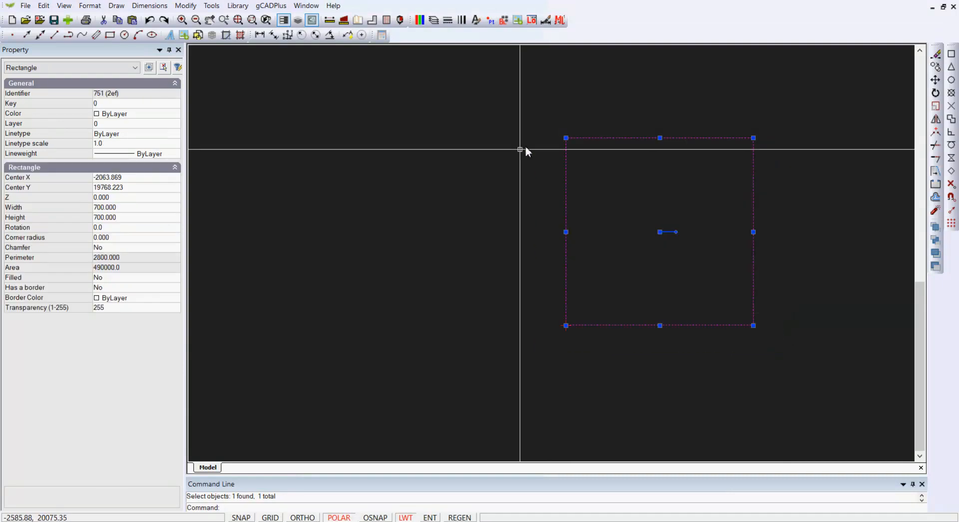
{"action": "left_click", "coordinate": [177, 116]}
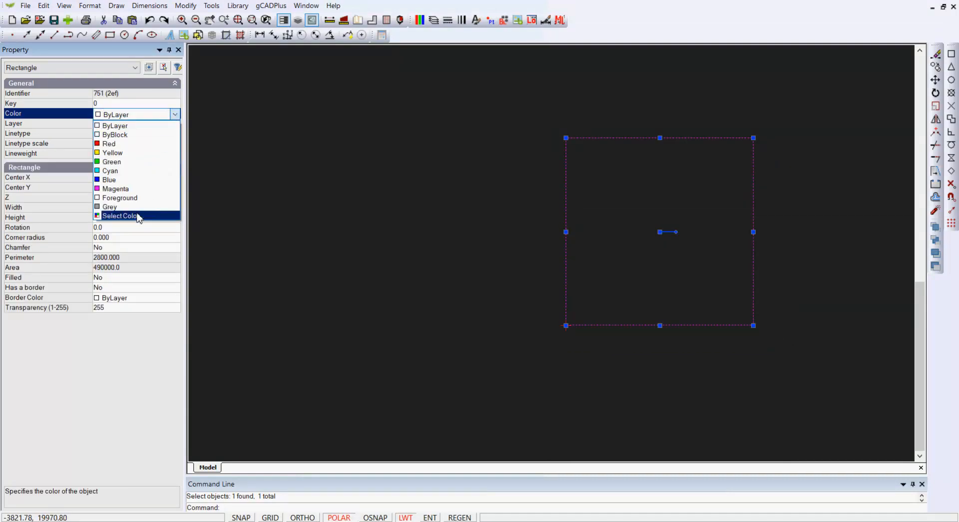
{"action": "left_click", "coordinate": [138, 216]}
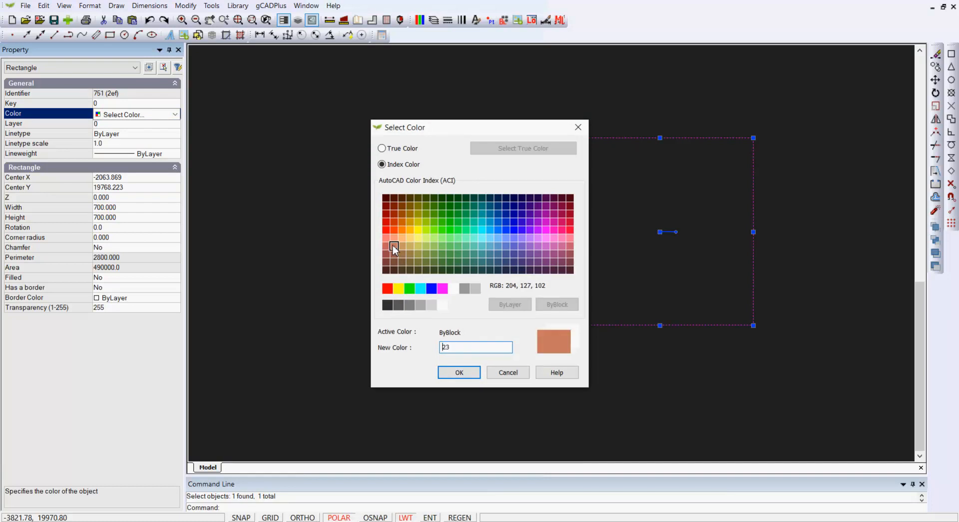
{"action": "left_click", "coordinate": [460, 373]}
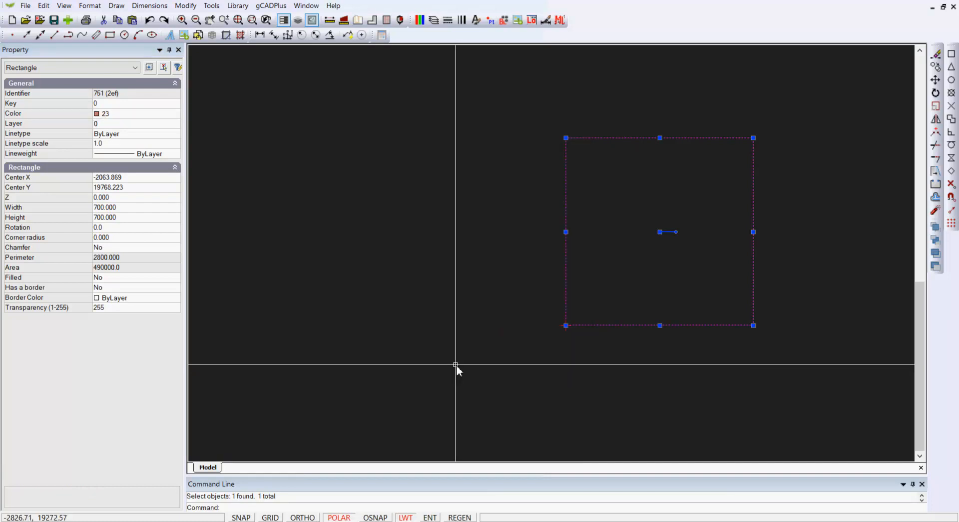
Step: Turn on the fill of the paver block's square and close the block editor
{"action": "double_click", "coordinate": [121, 278]}
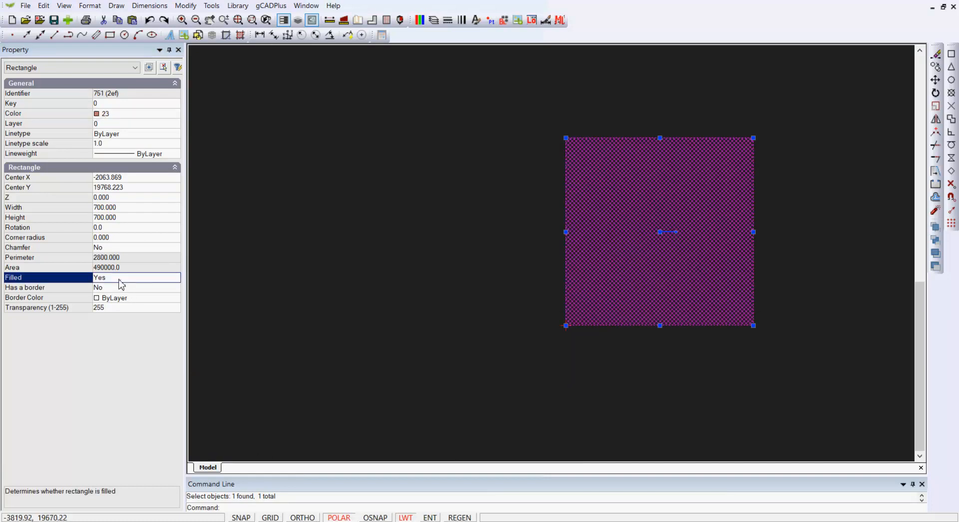
{"action": "key", "text": "Escape"}
{"action": "right_click", "coordinate": [456, 239]}
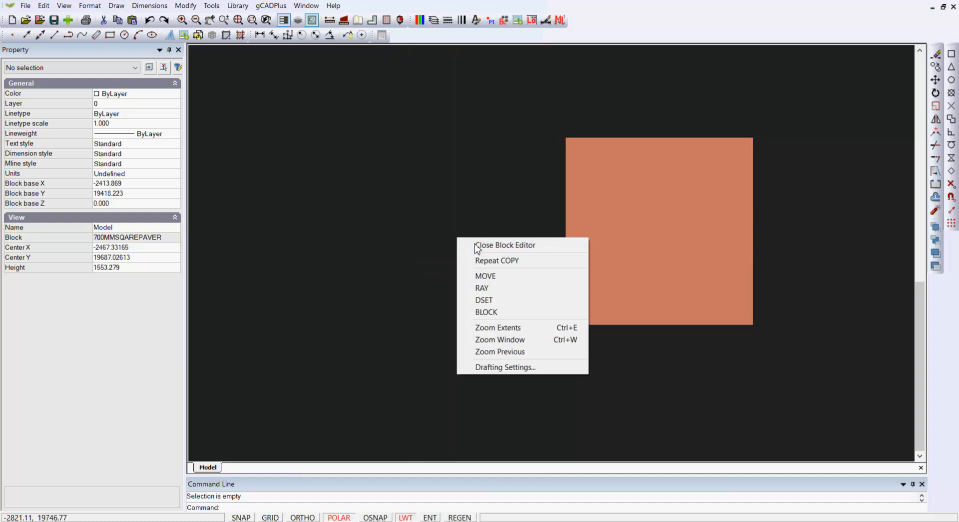
{"action": "left_click", "coordinate": [492, 244]}
{"action": "scroll", "coordinate": [451, 321], "scroll_direction": "down", "scroll_amount": 3}
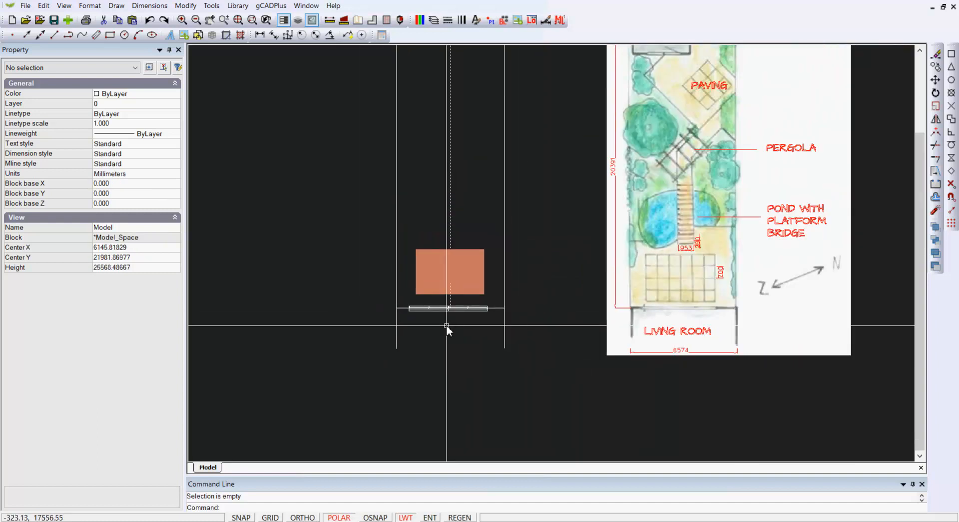
{"action": "scroll", "coordinate": [446, 325], "scroll_direction": "up", "scroll_amount": 3}
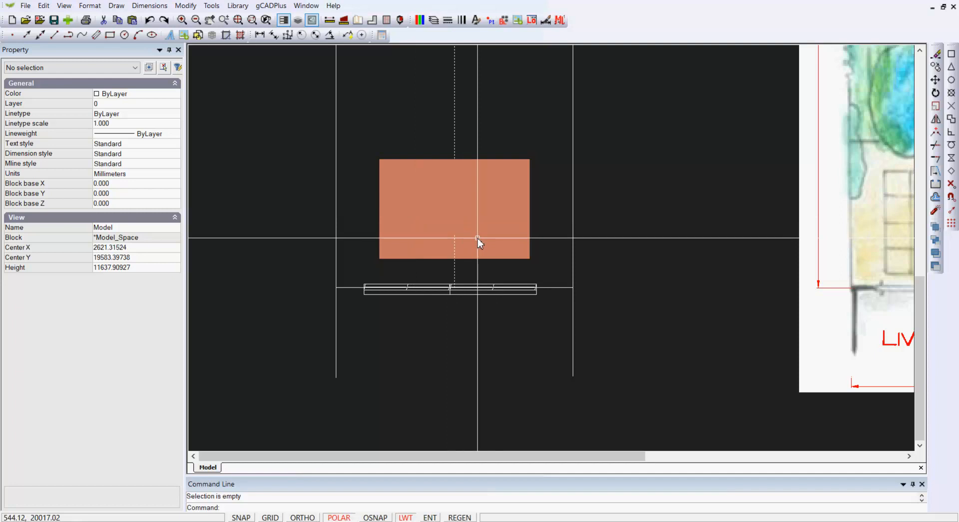
{"action": "left_click", "coordinate": [394, 255]}
{"action": "left_click", "coordinate": [419, 253]}
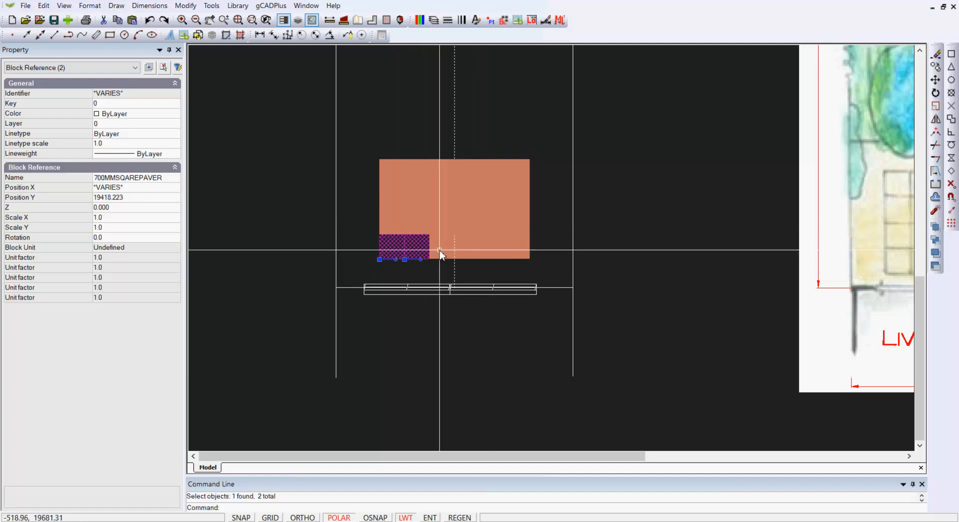
{"action": "left_click", "coordinate": [438, 253]}
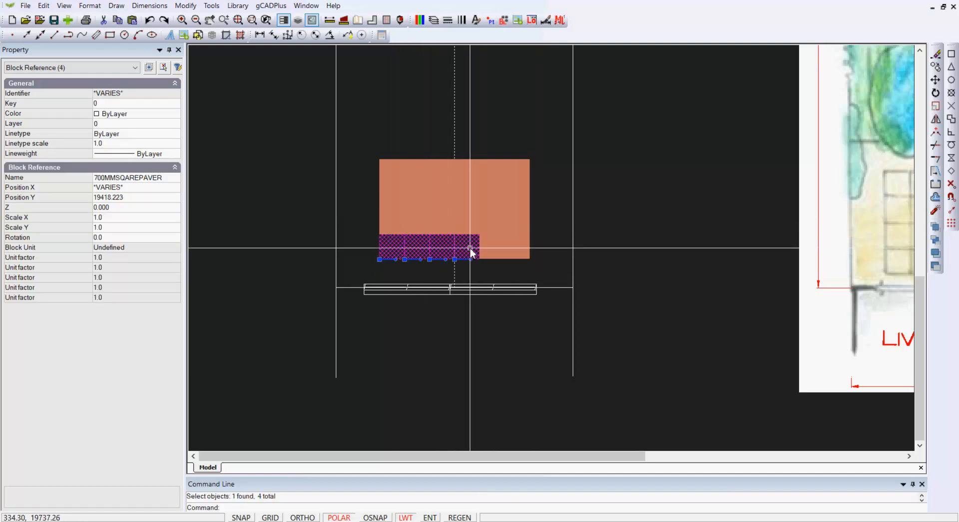
{"action": "key", "text": "Escape"}
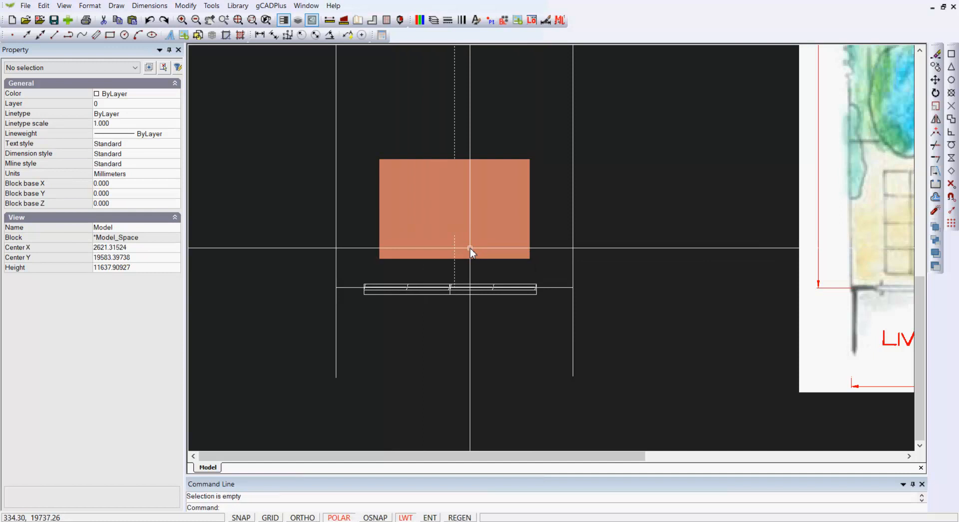
Step: Reopen the paver block for editing, set its filled square's border colour to index colour 250, and close the block editor
{"action": "left_click", "coordinate": [389, 251]}
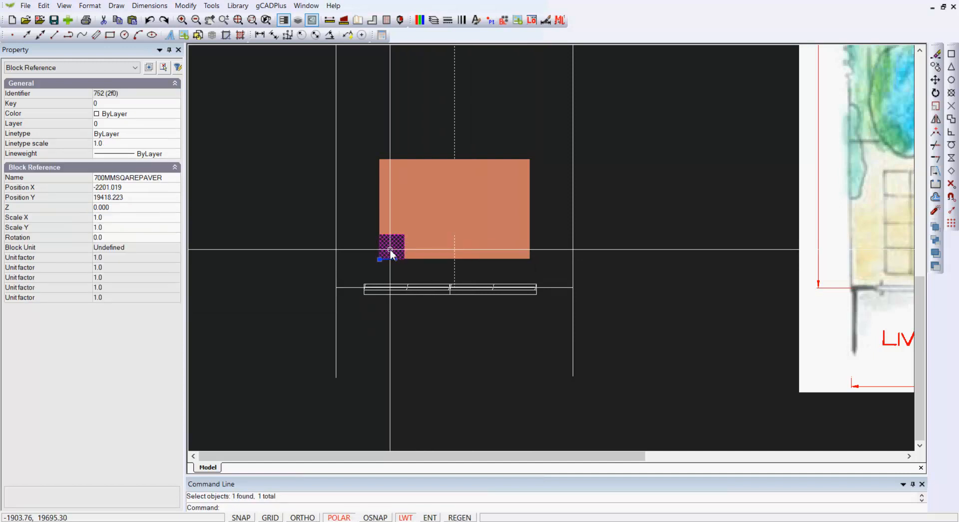
{"action": "right_click", "coordinate": [390, 254]}
{"action": "left_click", "coordinate": [446, 399]}
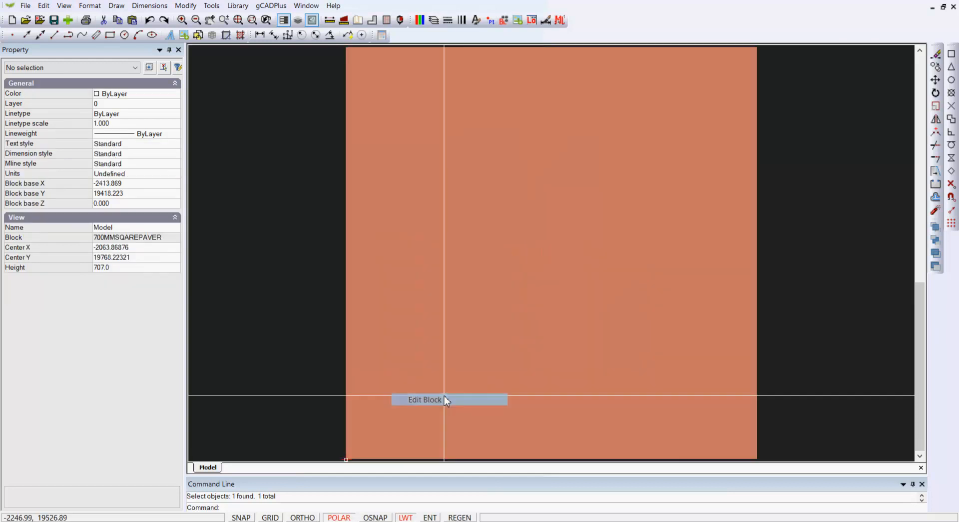
{"action": "left_click", "coordinate": [415, 237]}
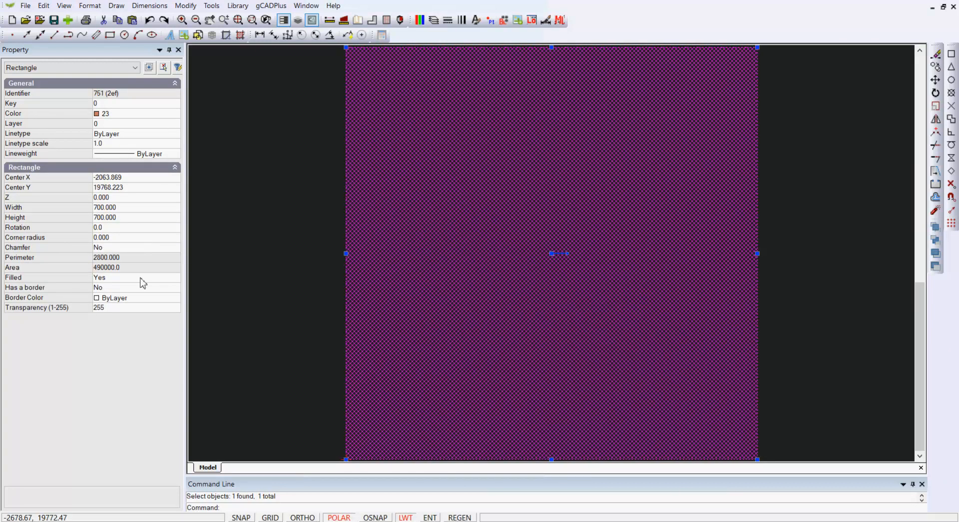
{"action": "left_click", "coordinate": [158, 299]}
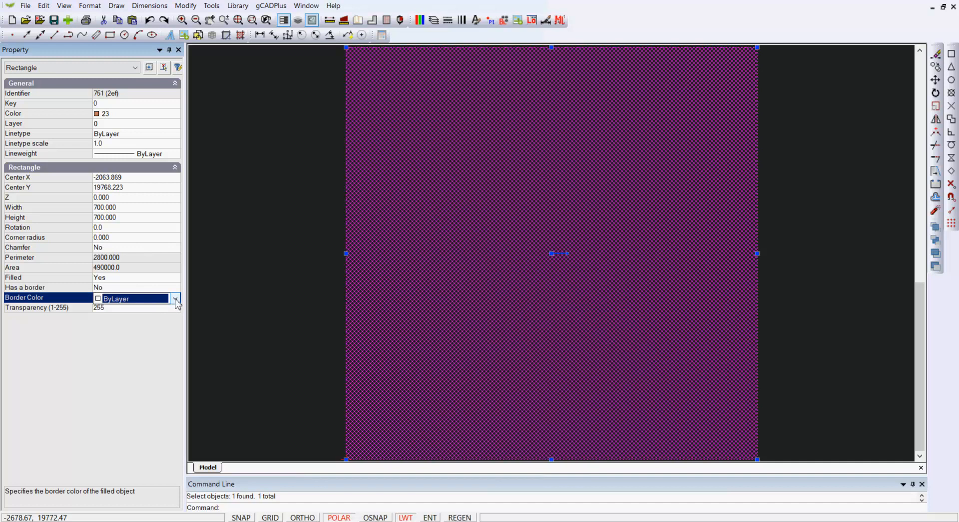
{"action": "left_click", "coordinate": [175, 299]}
{"action": "left_click", "coordinate": [153, 412]}
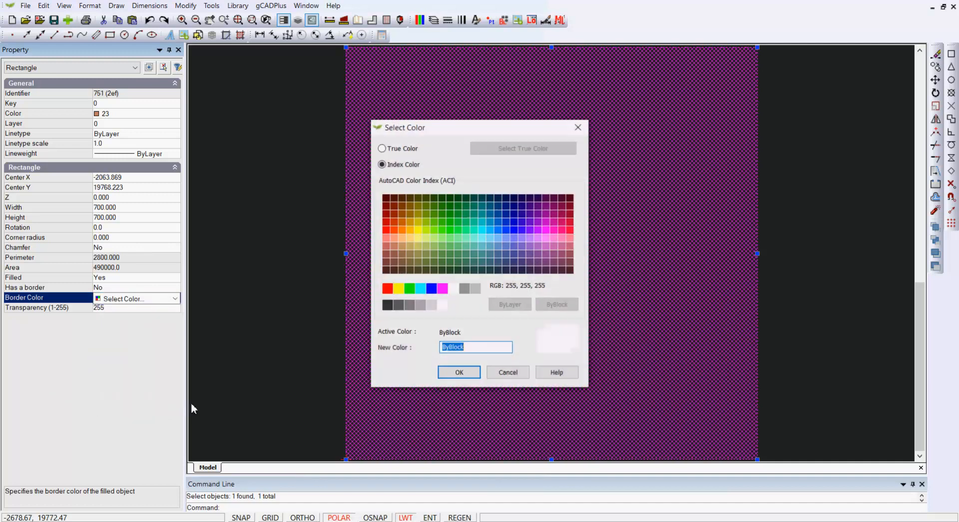
{"action": "left_click", "coordinate": [461, 374]}
{"action": "right_click", "coordinate": [266, 221]}
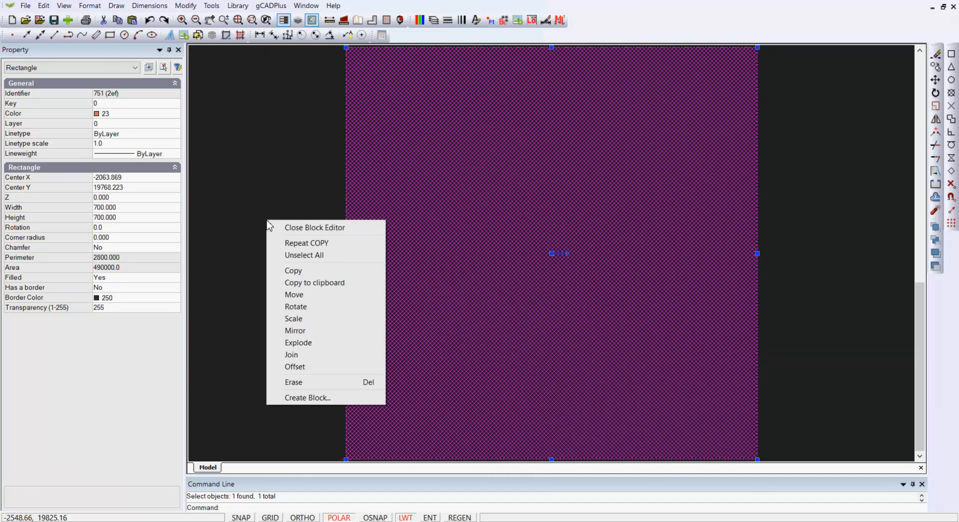
{"action": "left_click", "coordinate": [295, 227]}
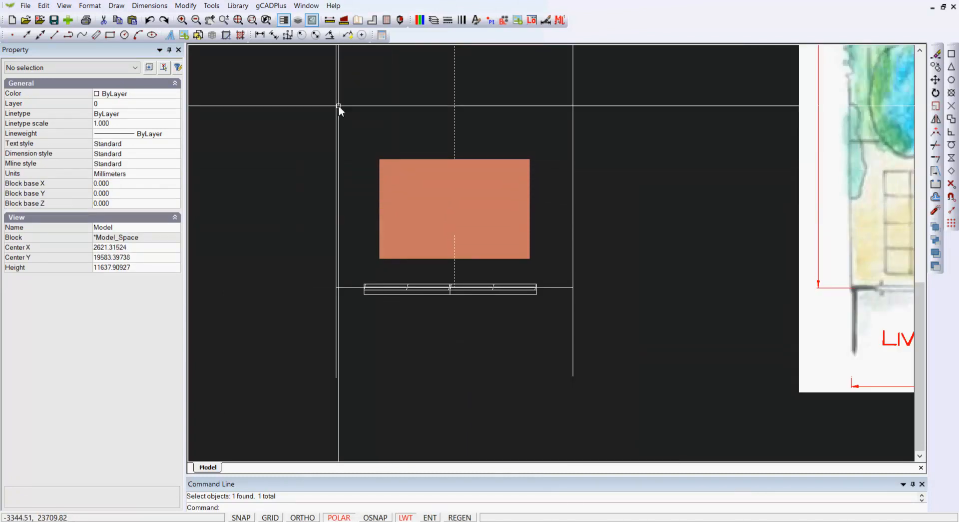
Step: Set the drawing area's background colour to white
{"action": "left_click", "coordinate": [65, 7]}
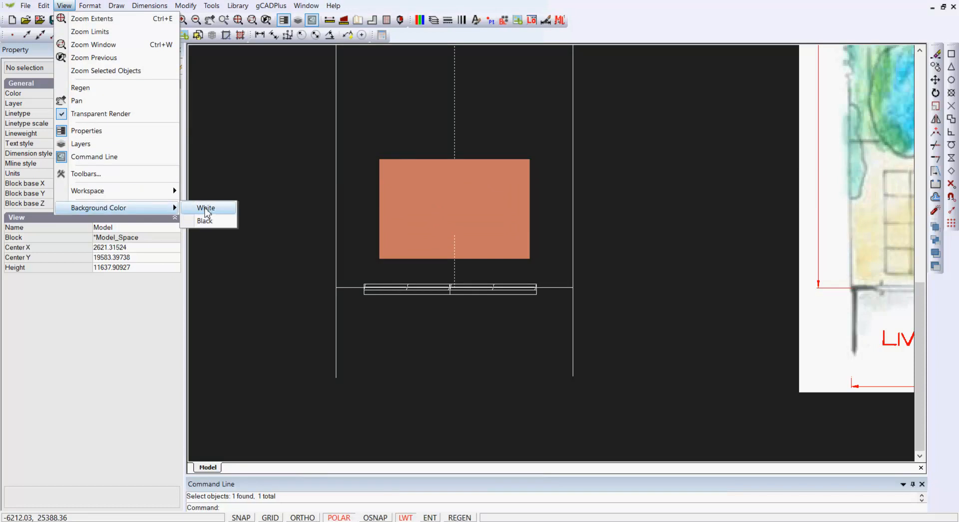
{"action": "left_click", "coordinate": [206, 208]}
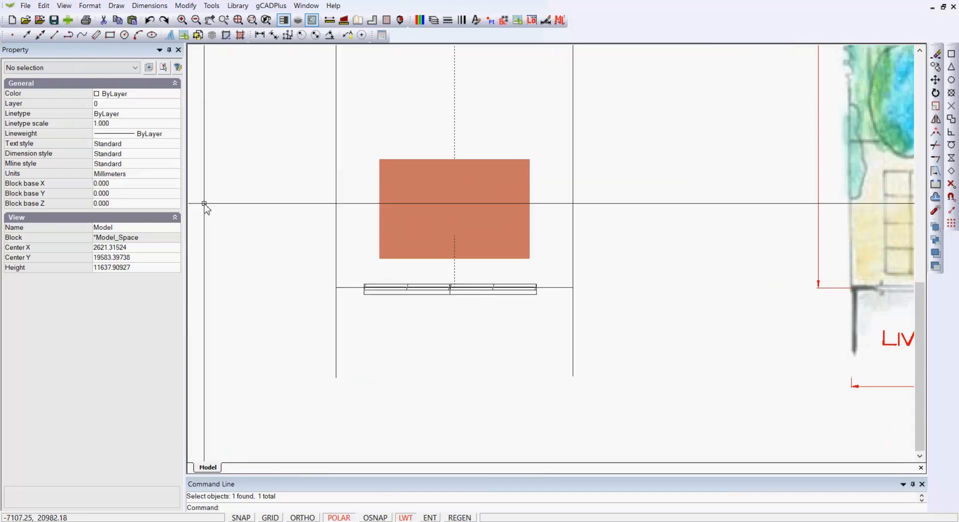
{"action": "left_click", "coordinate": [413, 210]}
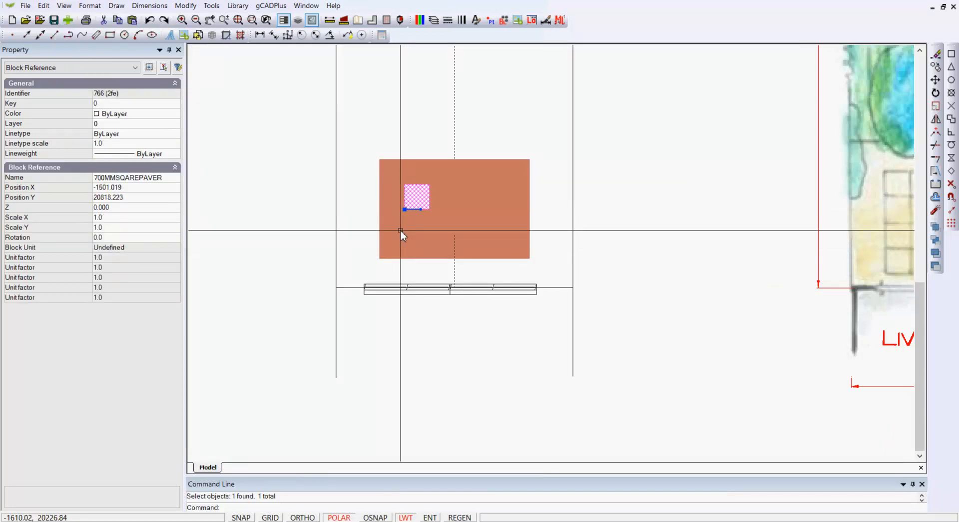
{"action": "key", "text": "Escape"}
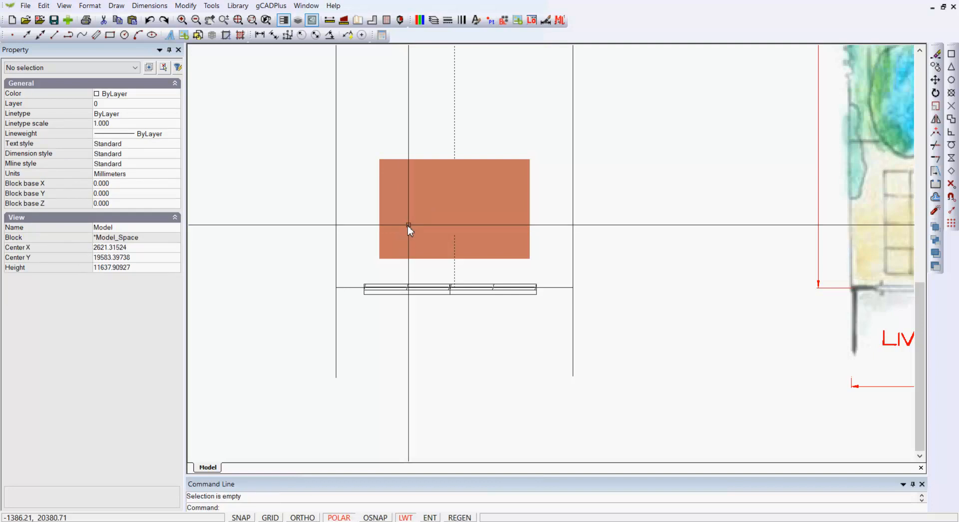
Step: Reopen the paver block for editing, give its filled square a border, and close the block editor
{"action": "left_click", "coordinate": [388, 248]}
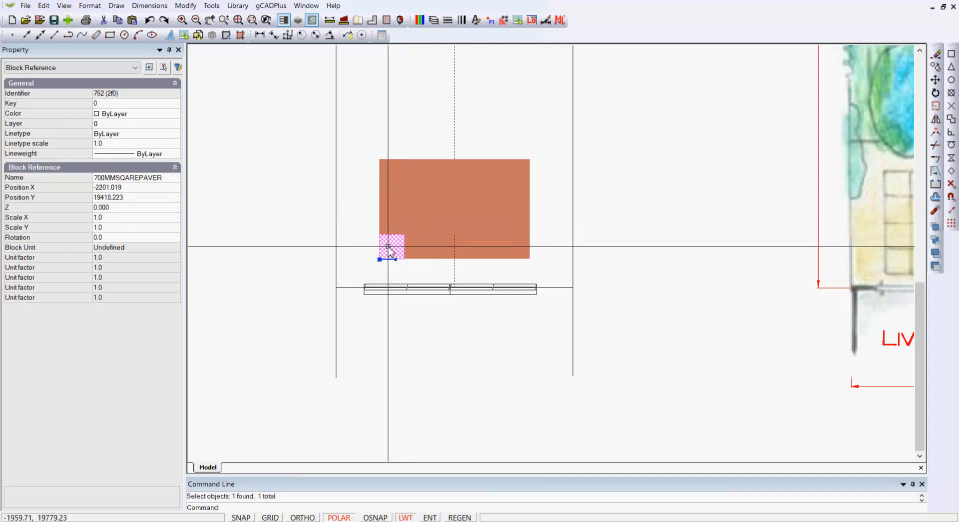
{"action": "right_click", "coordinate": [388, 248]}
{"action": "left_click", "coordinate": [444, 397]}
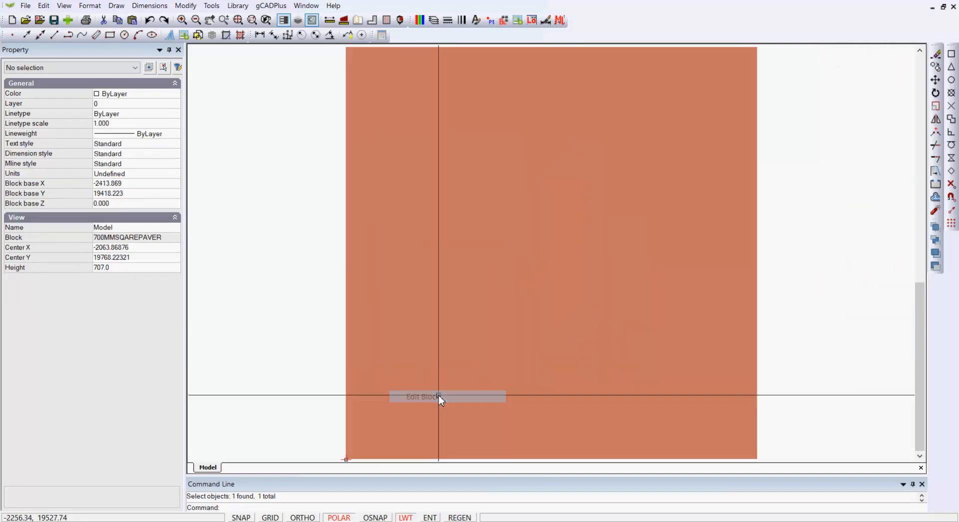
{"action": "left_click", "coordinate": [433, 188]}
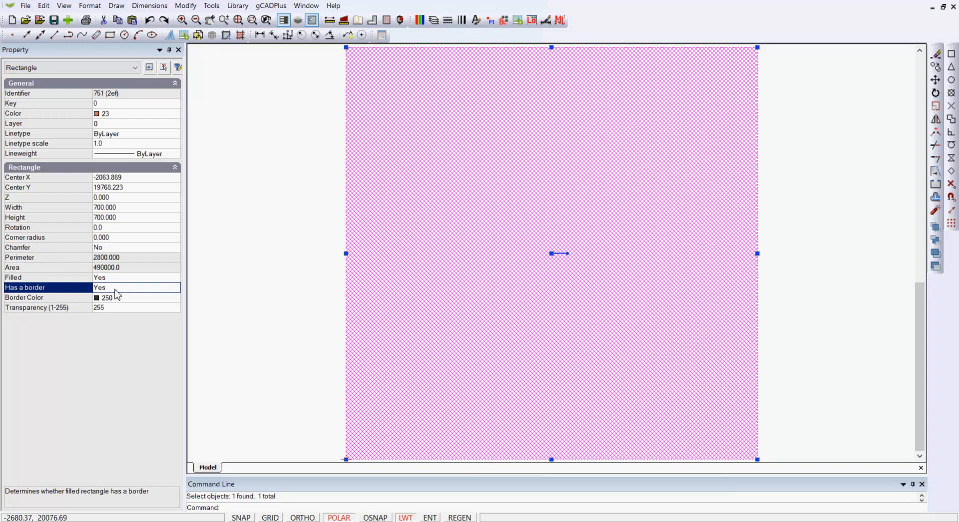
{"action": "key", "text": "Escape"}
{"action": "right_click", "coordinate": [245, 246]}
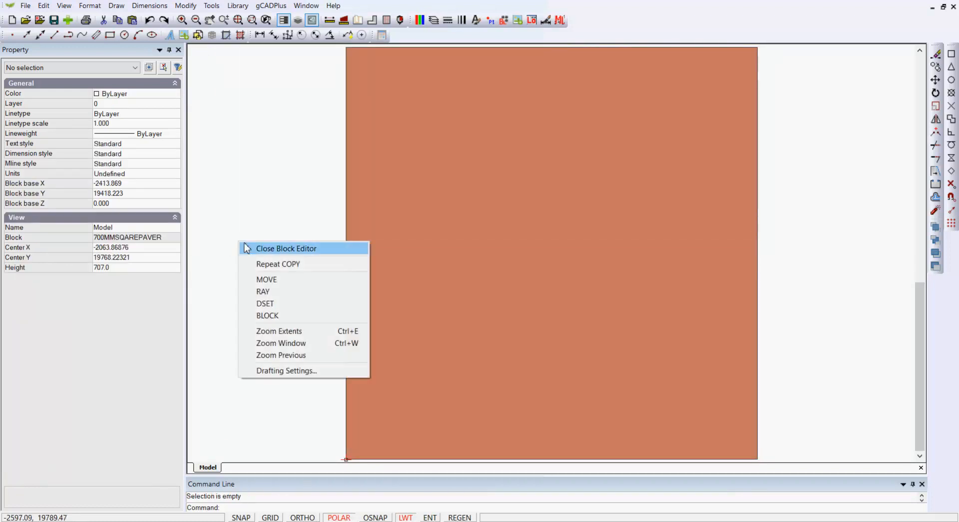
{"action": "left_click", "coordinate": [251, 248]}
Step: Check the polar tracking distance step in the drafting settings and leave the settings as they are
{"action": "scroll", "coordinate": [370, 352], "scroll_direction": "up", "scroll_amount": 2}
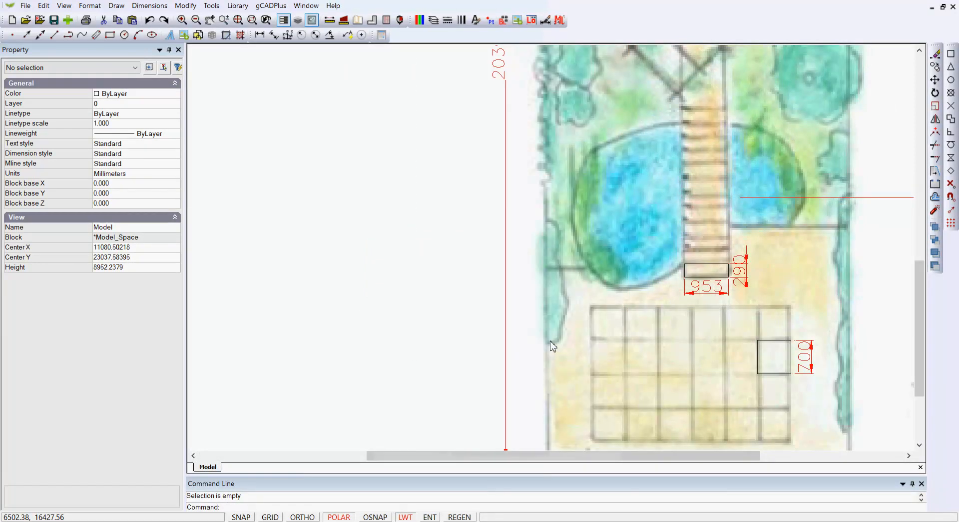
{"action": "scroll", "coordinate": [657, 345], "scroll_direction": "down", "scroll_amount": 2}
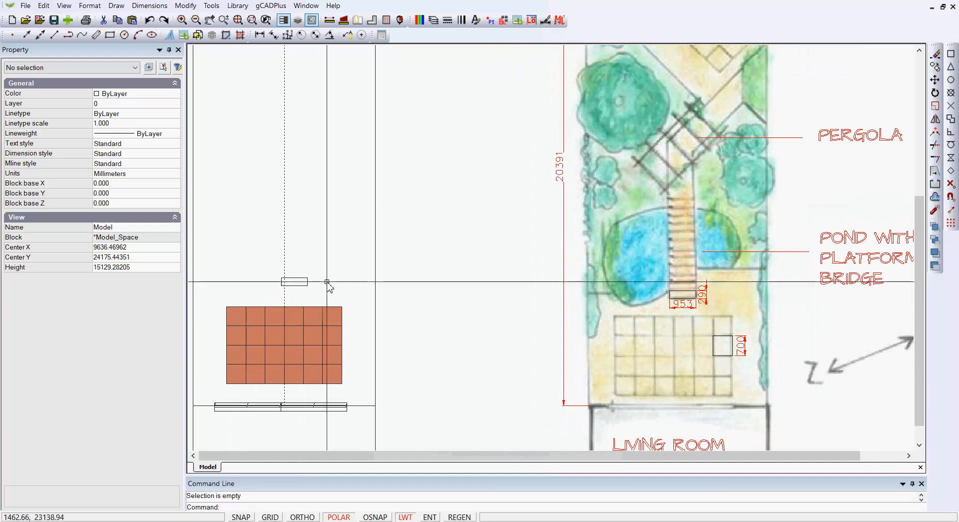
{"action": "scroll", "coordinate": [315, 288], "scroll_direction": "up", "scroll_amount": 1}
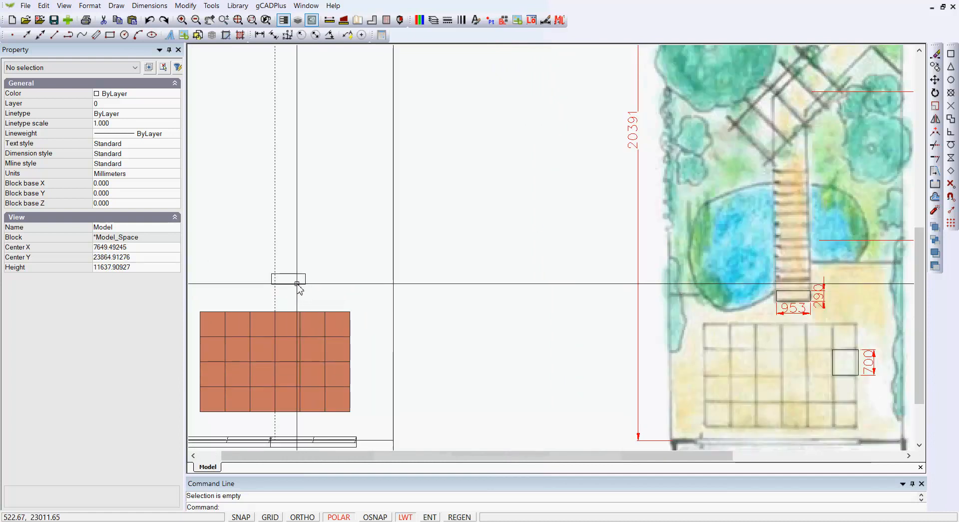
{"action": "left_click", "coordinate": [297, 284]}
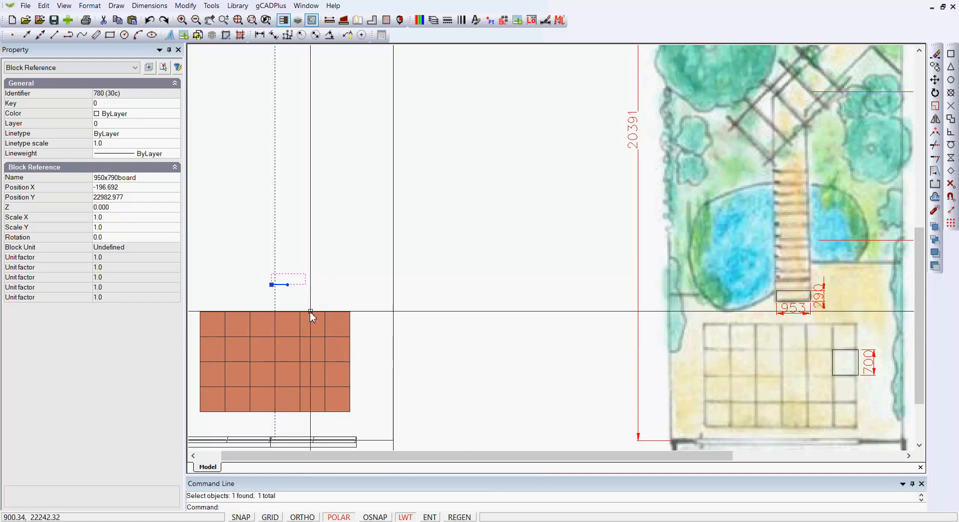
{"action": "key", "text": "Escape"}
{"action": "right_click", "coordinate": [329, 271]}
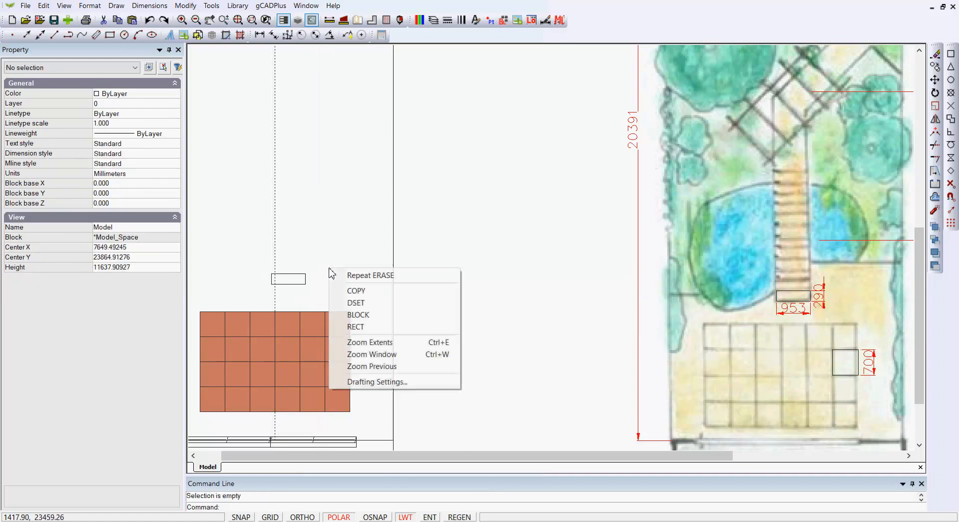
{"action": "left_click", "coordinate": [405, 383]}
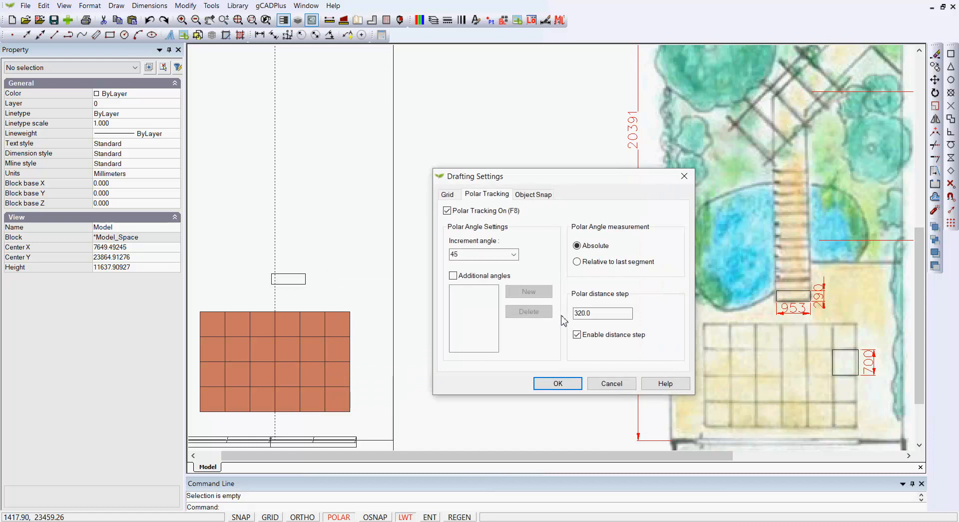
{"action": "left_click", "coordinate": [606, 387]}
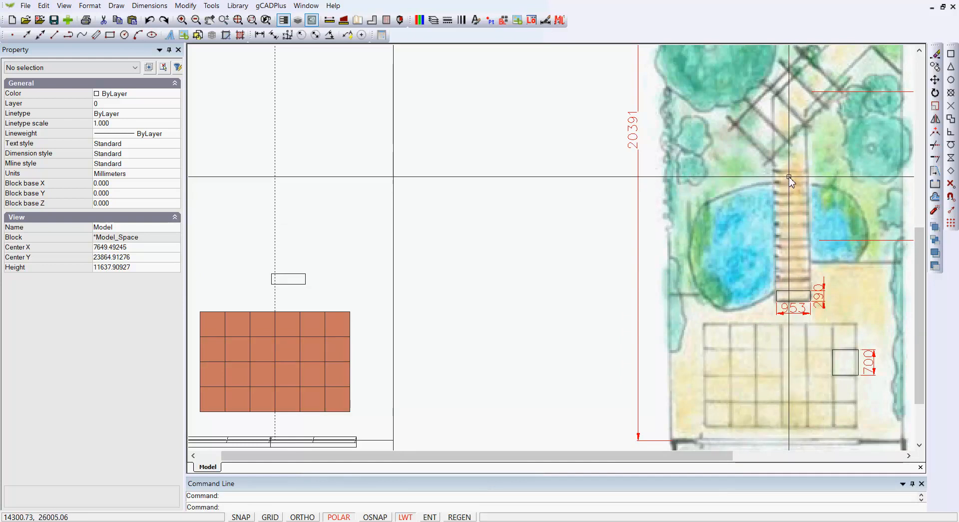
Step: Copy the platform bridge board ten times vertically upward from its lower-left corner, spacing the copies 320 mm apart
{"action": "left_click", "coordinate": [292, 274]}
{"action": "right_click", "coordinate": [301, 262]}
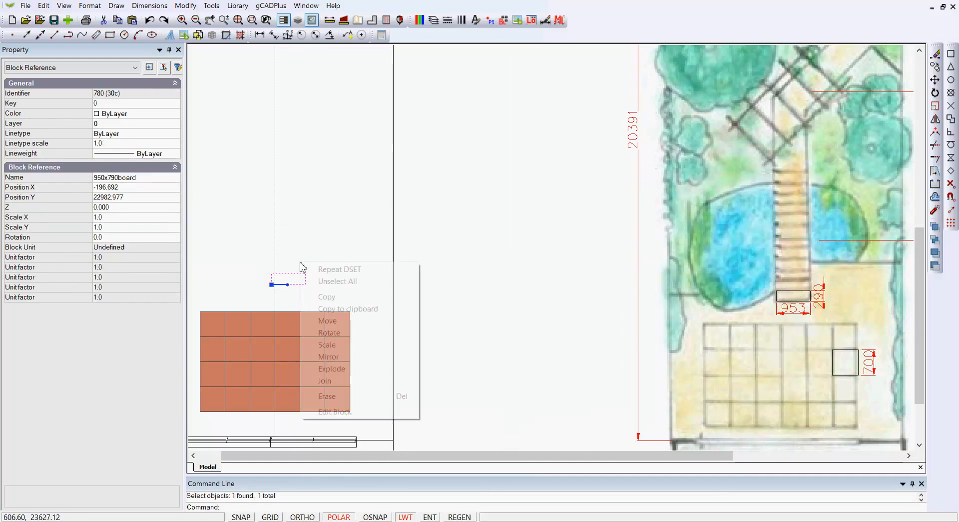
{"action": "left_click", "coordinate": [310, 294]}
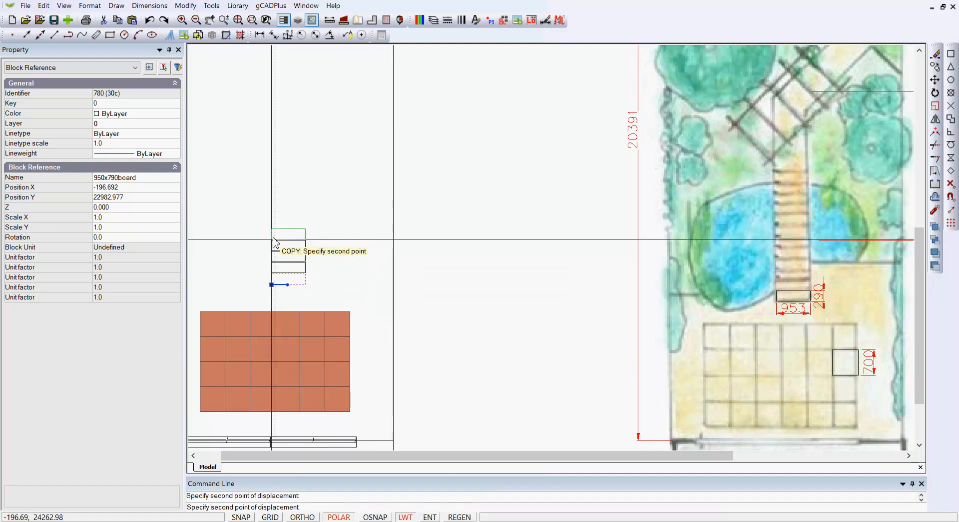
{"action": "left_click", "coordinate": [275, 242]}
{"action": "left_click", "coordinate": [275, 215]}
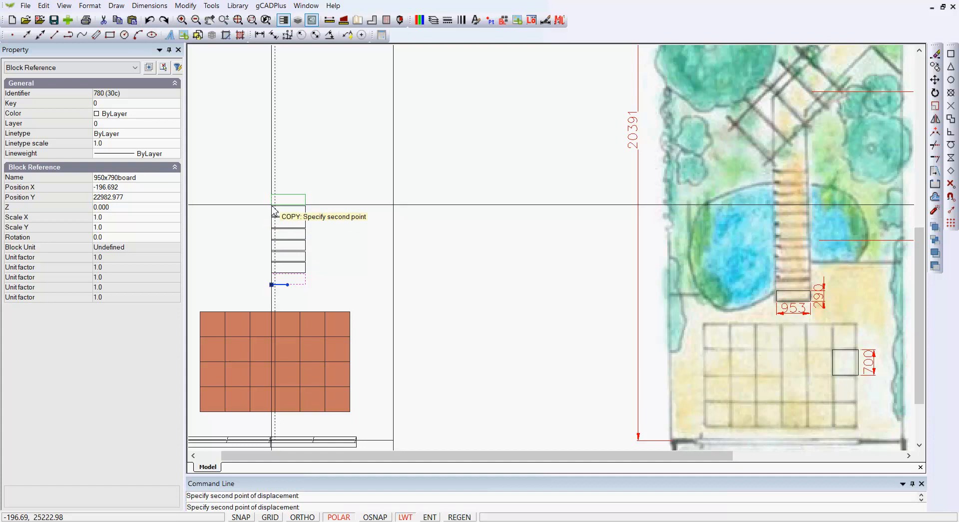
{"action": "left_click", "coordinate": [273, 204]}
{"action": "left_click", "coordinate": [270, 192]}
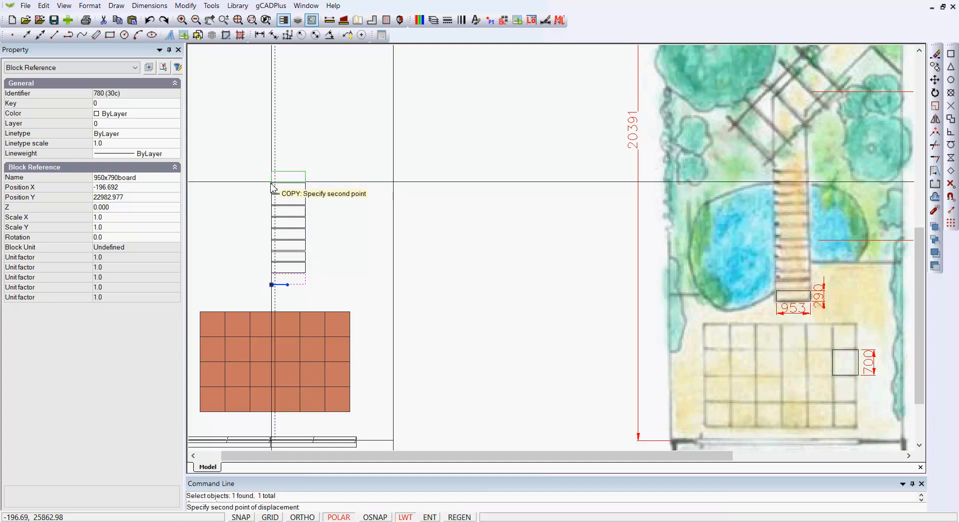
{"action": "left_click", "coordinate": [272, 171]}
{"action": "key", "text": "Escape"}
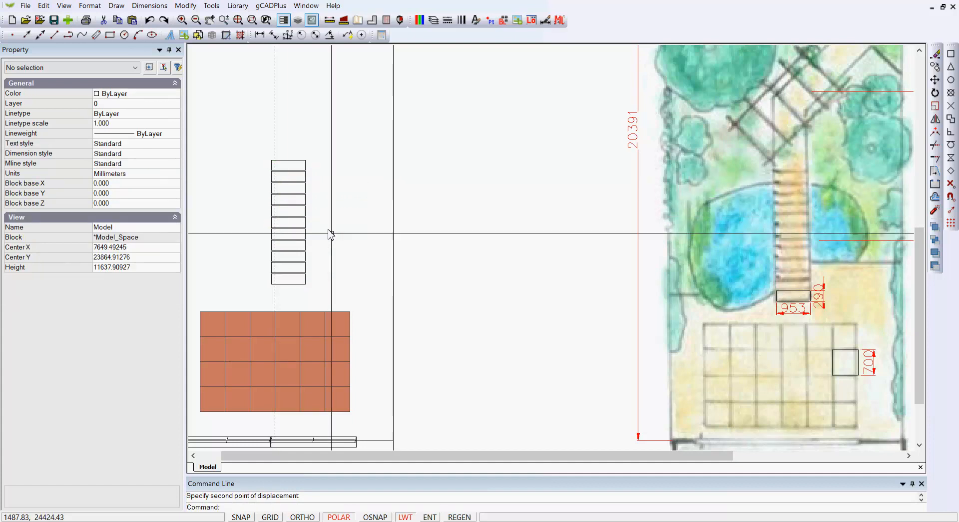
Step: Copy the uppermost bridge board once more, 320 mm straight up from its lower-left corner
{"action": "scroll", "coordinate": [475, 278], "scroll_direction": "down", "scroll_amount": 2}
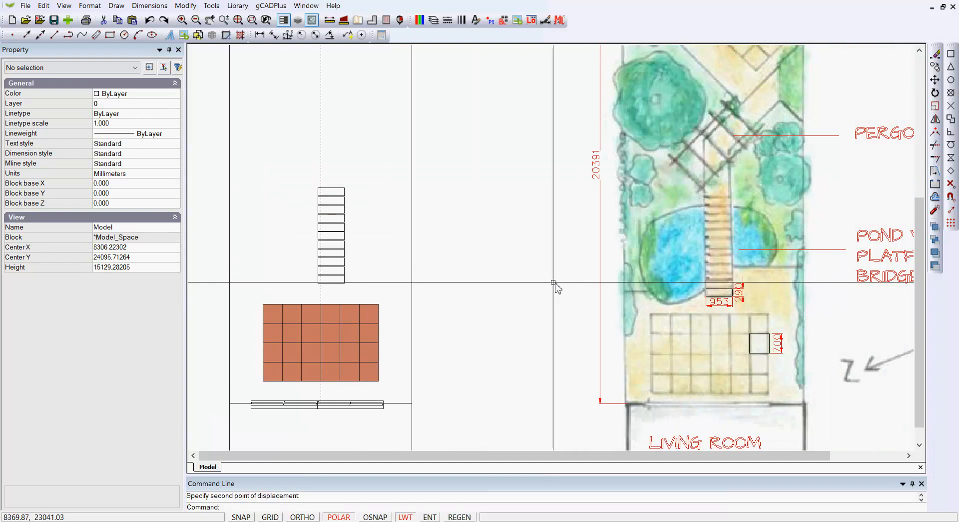
{"action": "left_click", "coordinate": [352, 194]}
{"action": "right_click", "coordinate": [357, 189]}
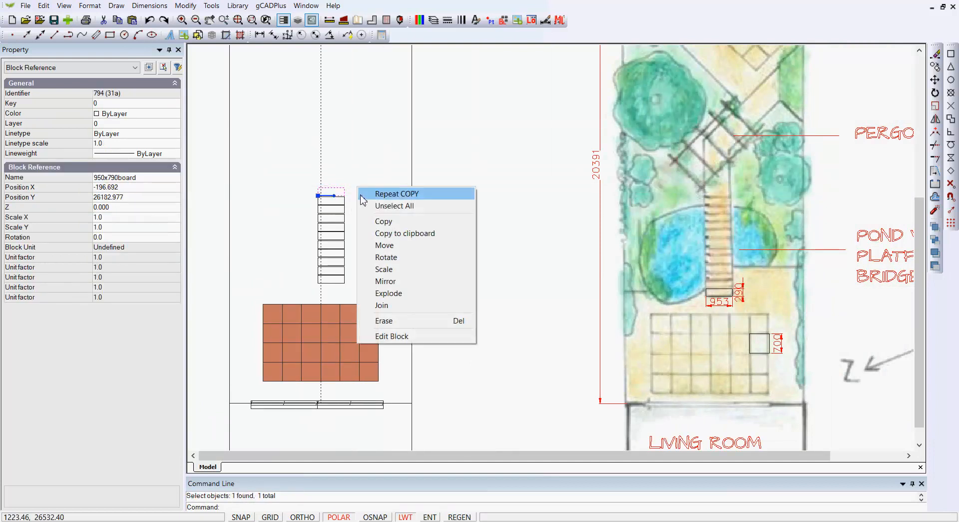
{"action": "left_click", "coordinate": [384, 221]}
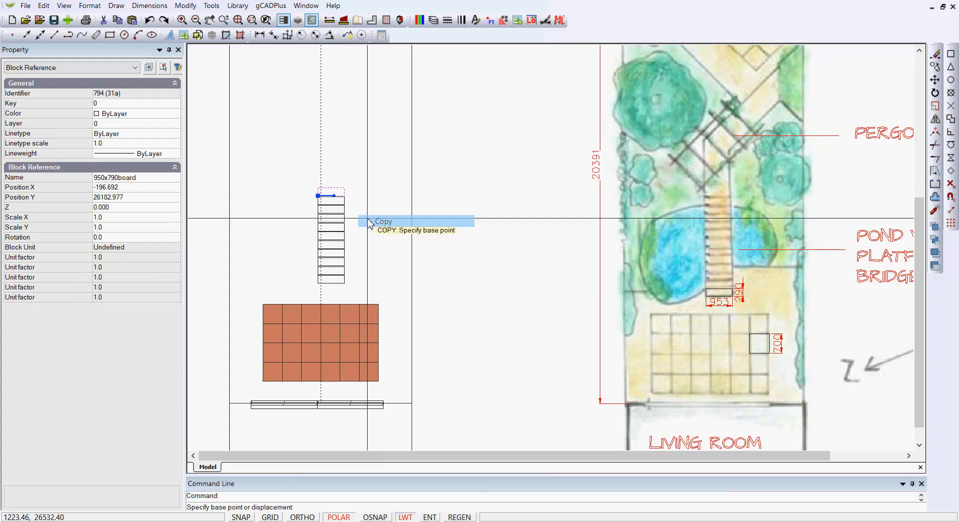
{"action": "left_click", "coordinate": [319, 195]}
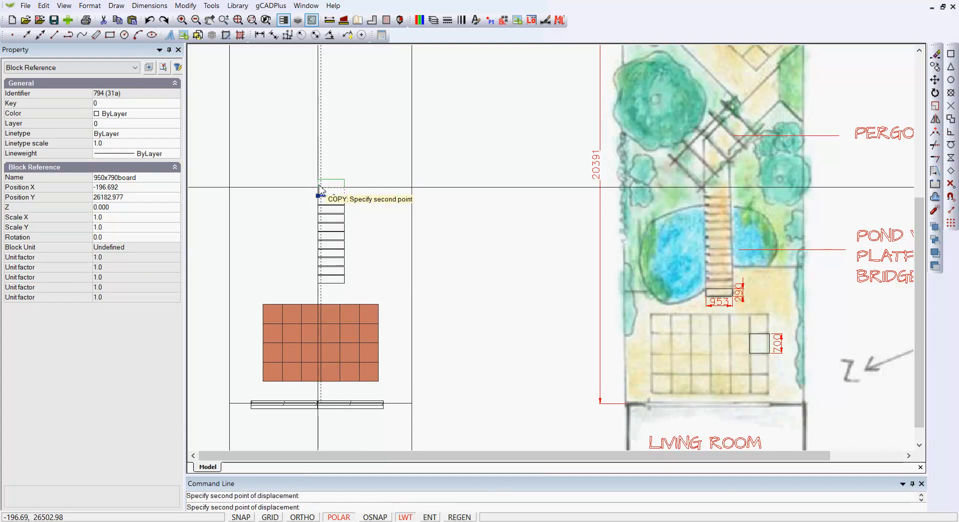
{"action": "left_click", "coordinate": [320, 189]}
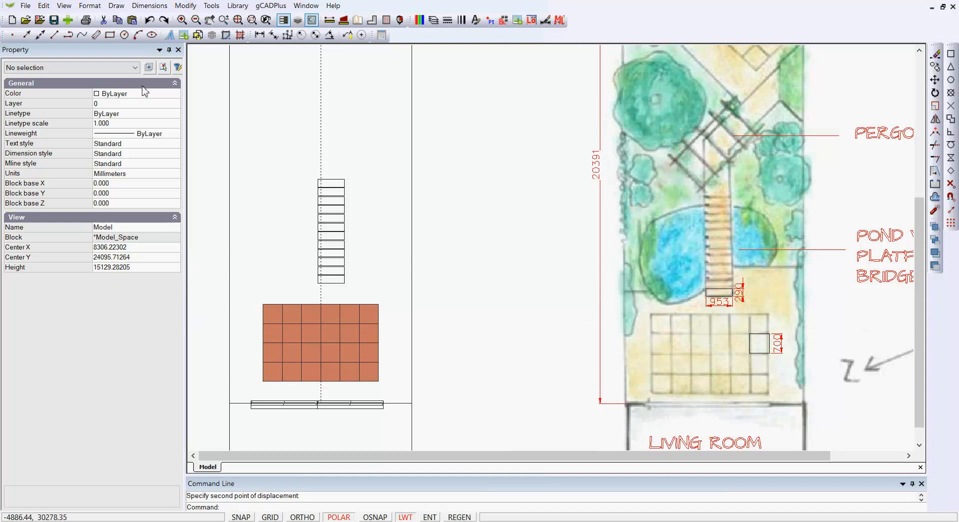
Step: Draw a horizontal line from the right edge of the bridge boards to the garden's right boundary, using object snap
{"action": "left_click", "coordinate": [116, 6]}
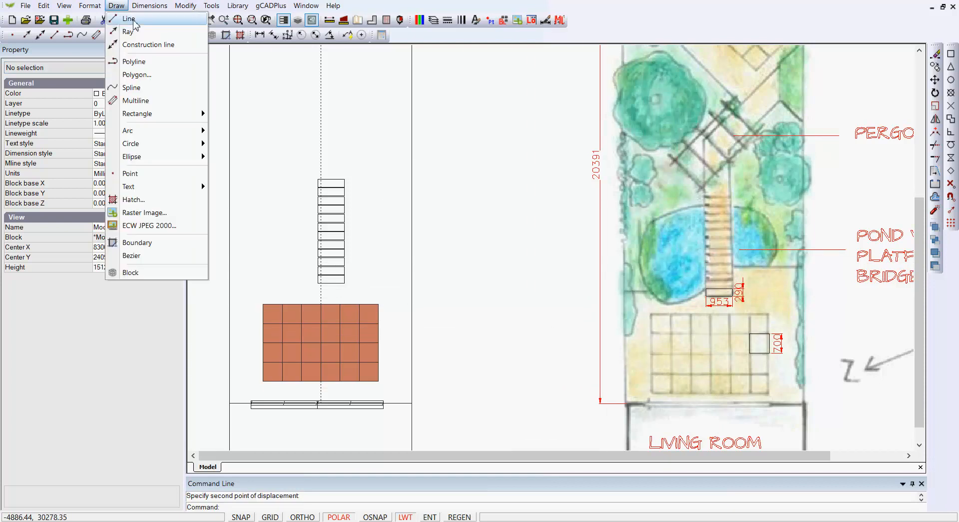
{"action": "left_click", "coordinate": [135, 22]}
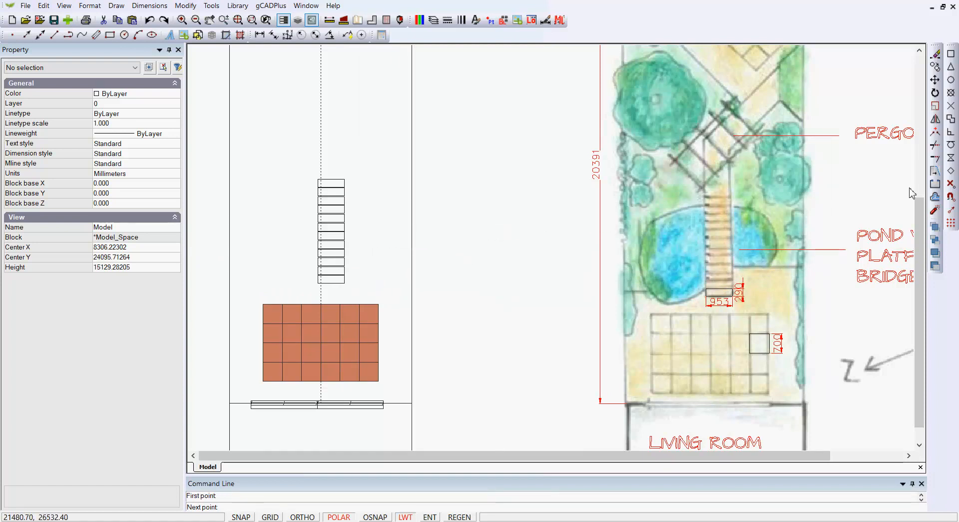
{"action": "key", "text": "F3"}
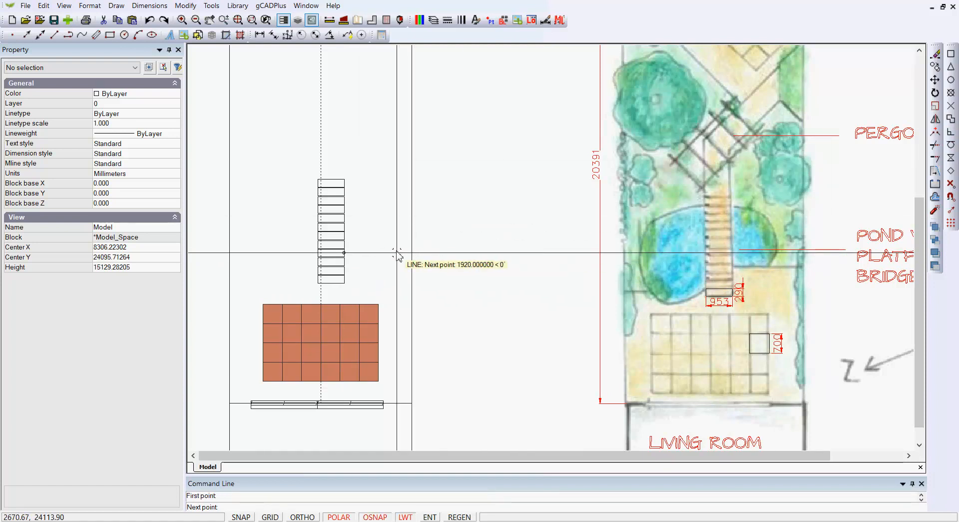
{"action": "left_click", "coordinate": [412, 253]}
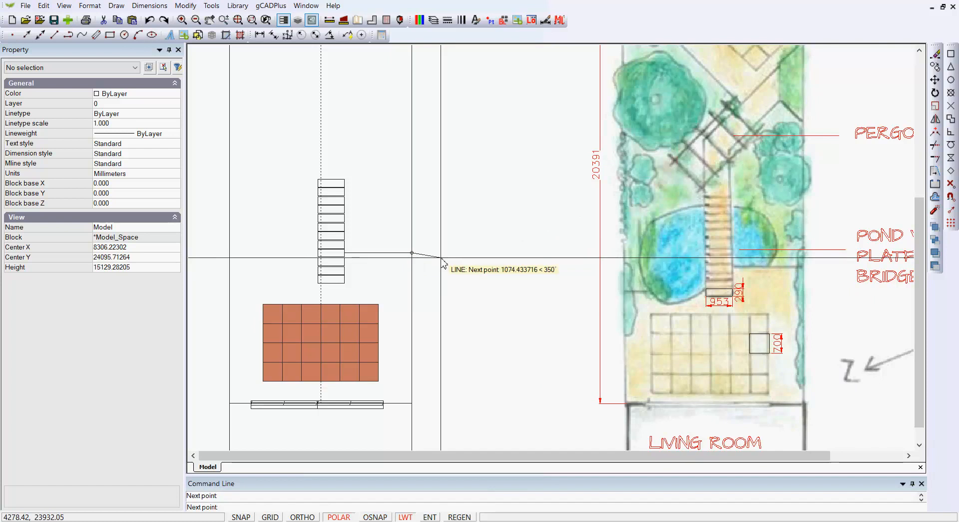
{"action": "right_click", "coordinate": [443, 260]}
{"action": "left_click", "coordinate": [463, 266]}
Step: Turn off the polar distance step in the drafting settings
{"action": "right_click", "coordinate": [475, 317]}
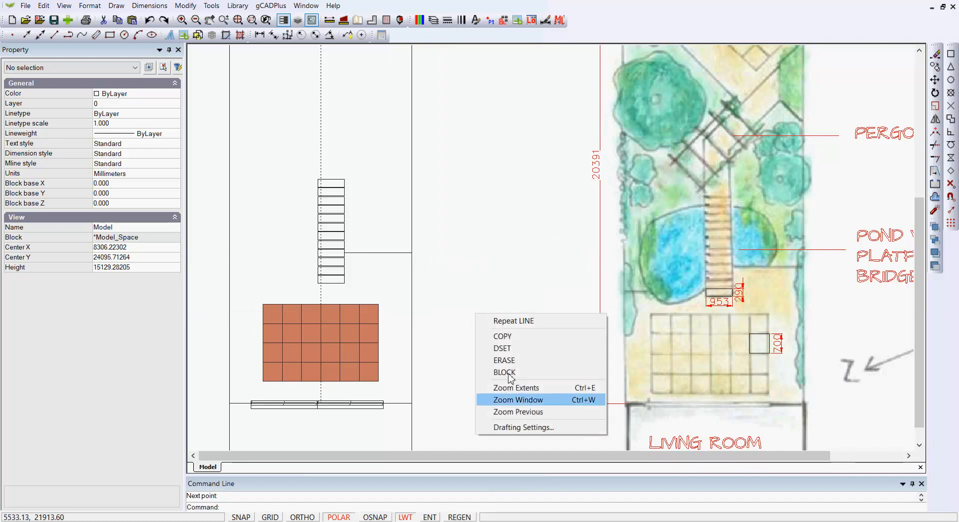
{"action": "left_click", "coordinate": [517, 426]}
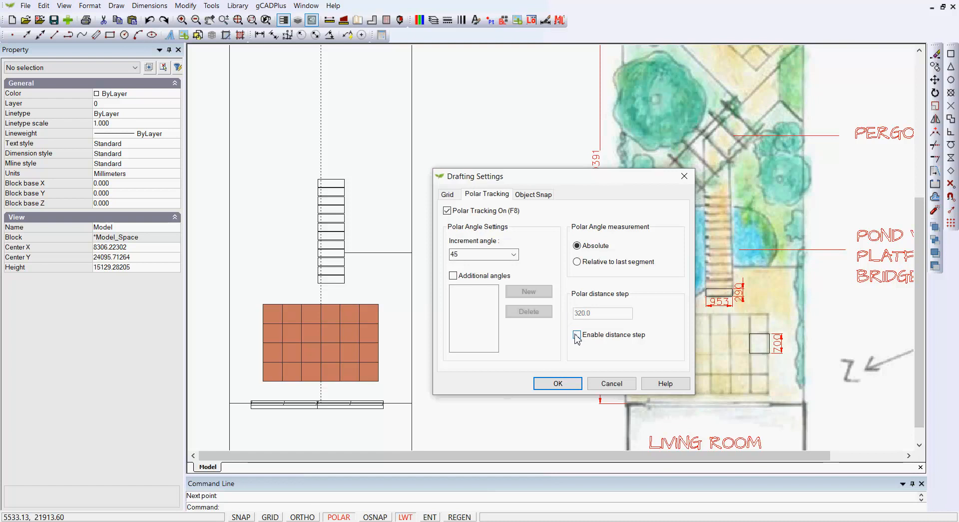
{"action": "left_click", "coordinate": [558, 383]}
Step: Start a polyline at the sketched pond's lower-right corner and trace its curved right edge up toward the bridge
{"action": "scroll", "coordinate": [531, 269], "scroll_direction": "down", "scroll_amount": 1}
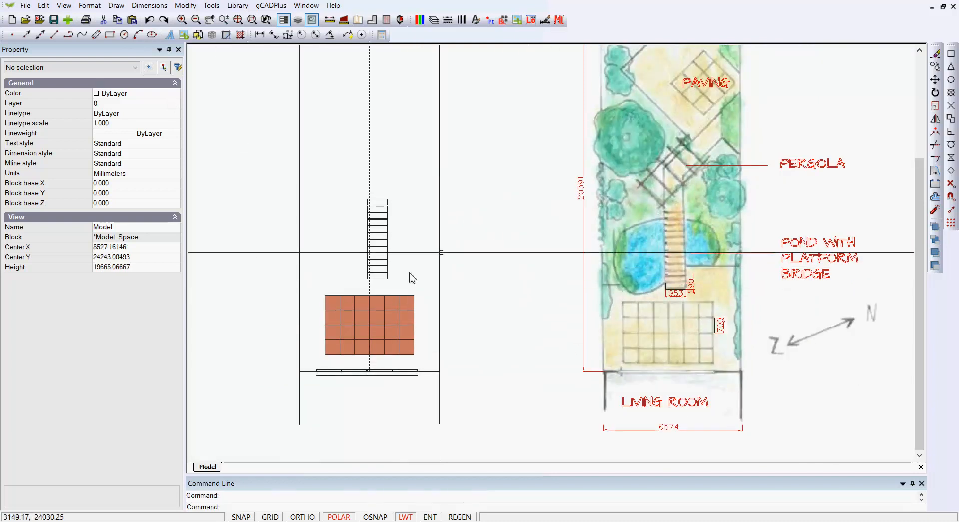
{"action": "left_click", "coordinate": [116, 6]}
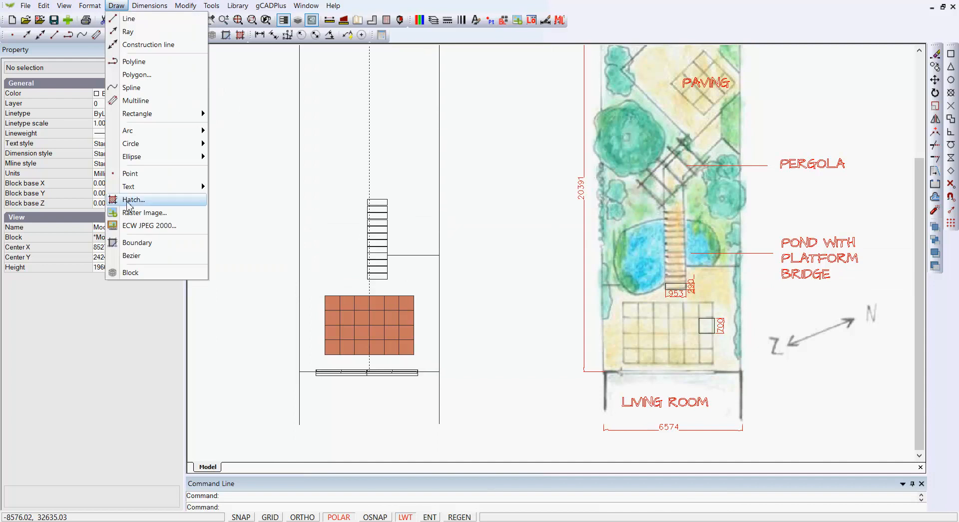
{"action": "left_click", "coordinate": [134, 62]}
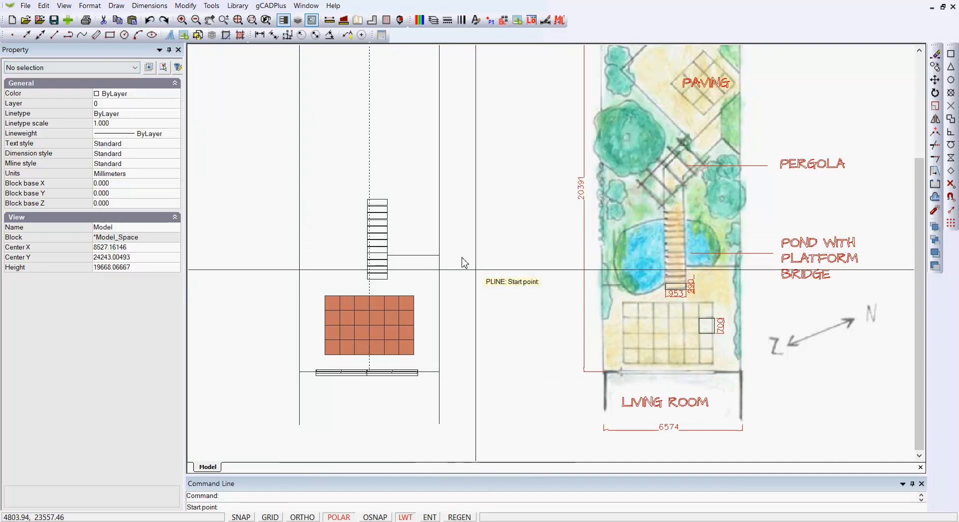
{"action": "left_click", "coordinate": [712, 267]}
{"action": "scroll", "coordinate": [716, 270], "scroll_direction": "up", "scroll_amount": 4}
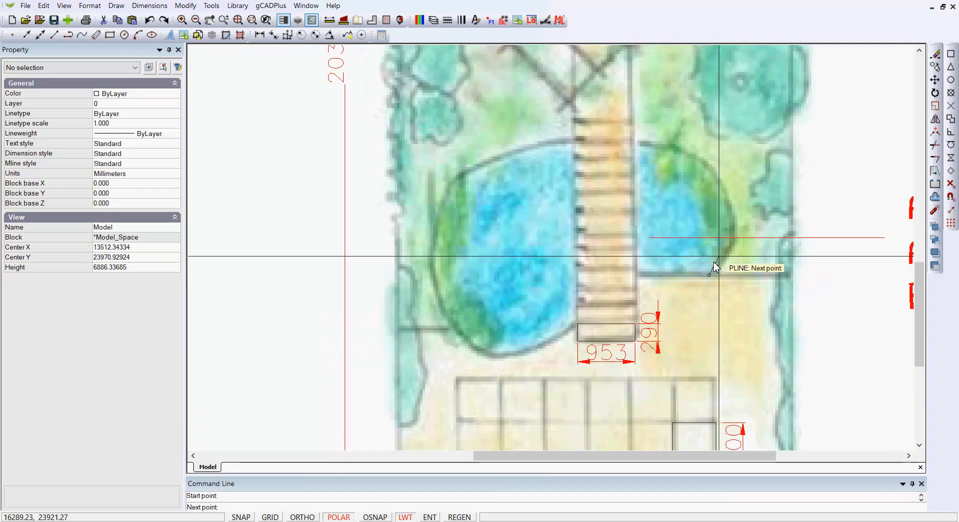
{"action": "left_click", "coordinate": [727, 258]}
{"action": "left_click", "coordinate": [733, 229]}
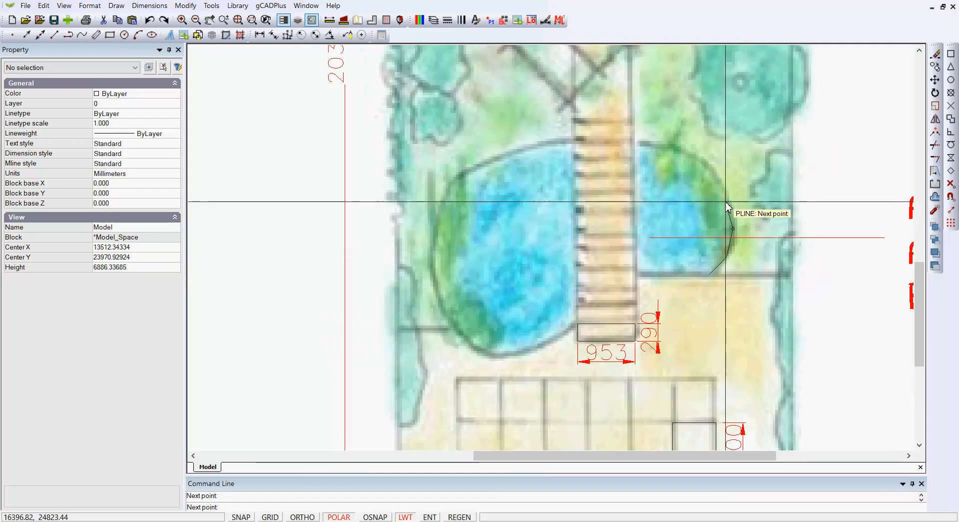
{"action": "left_click", "coordinate": [726, 193]}
{"action": "left_click", "coordinate": [706, 163]}
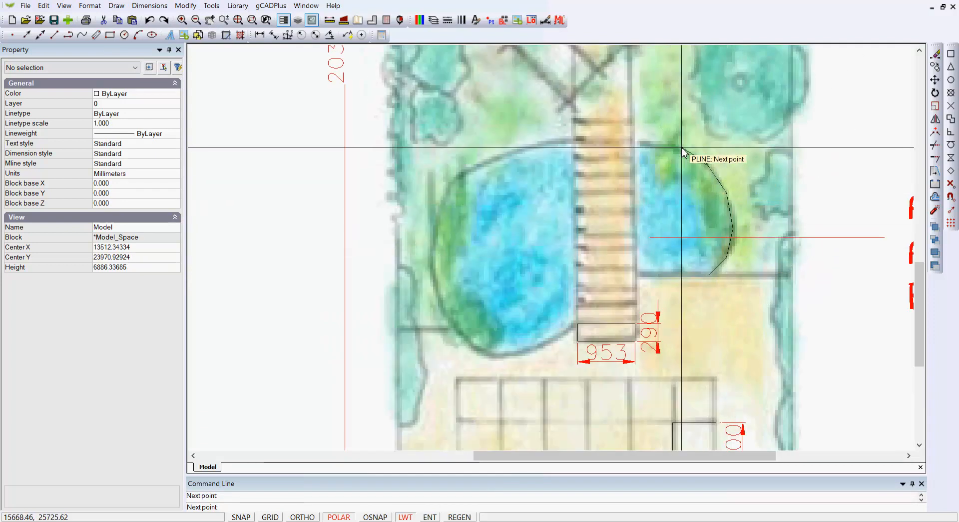
{"action": "left_click", "coordinate": [679, 149]}
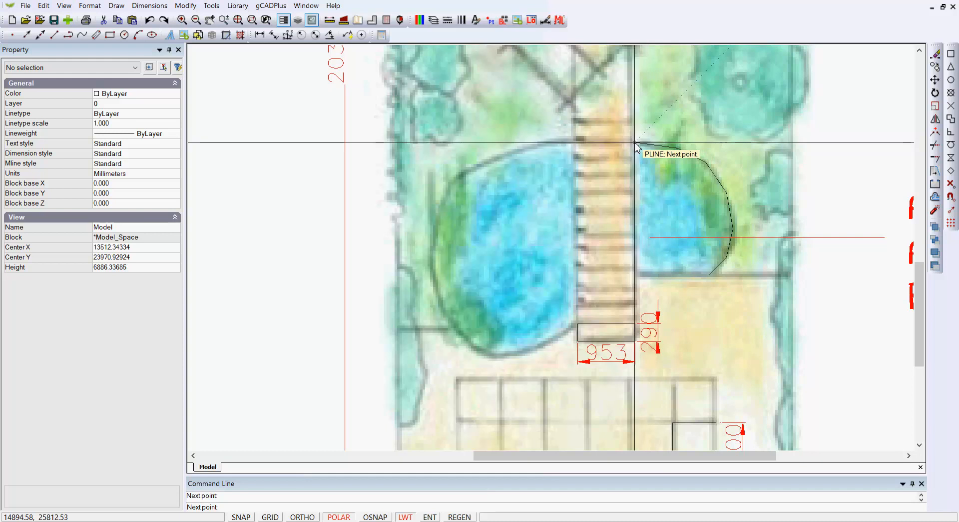
Step: Continue the polyline across the bridge's upper part, around the pond's left and lower edges, and onto the bridge's lower end
{"action": "left_click", "coordinate": [568, 143]}
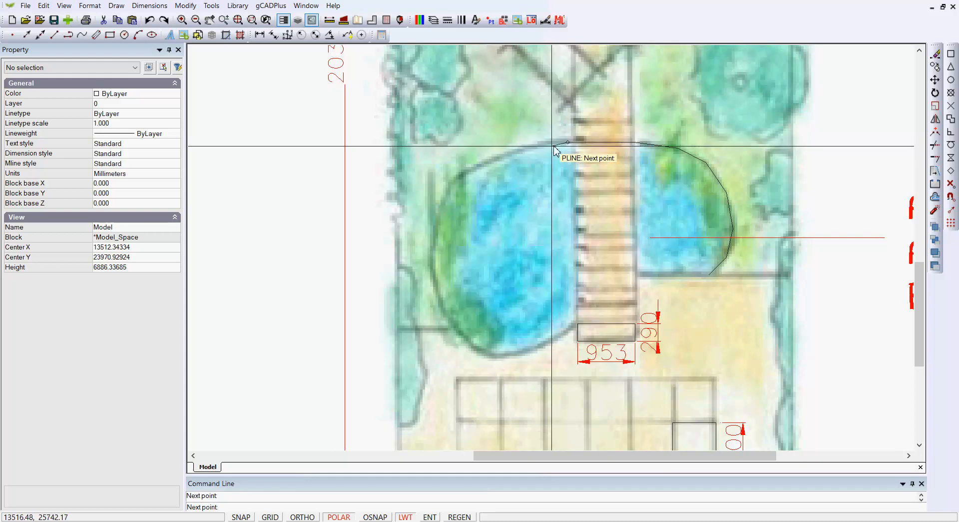
{"action": "left_click", "coordinate": [526, 148]}
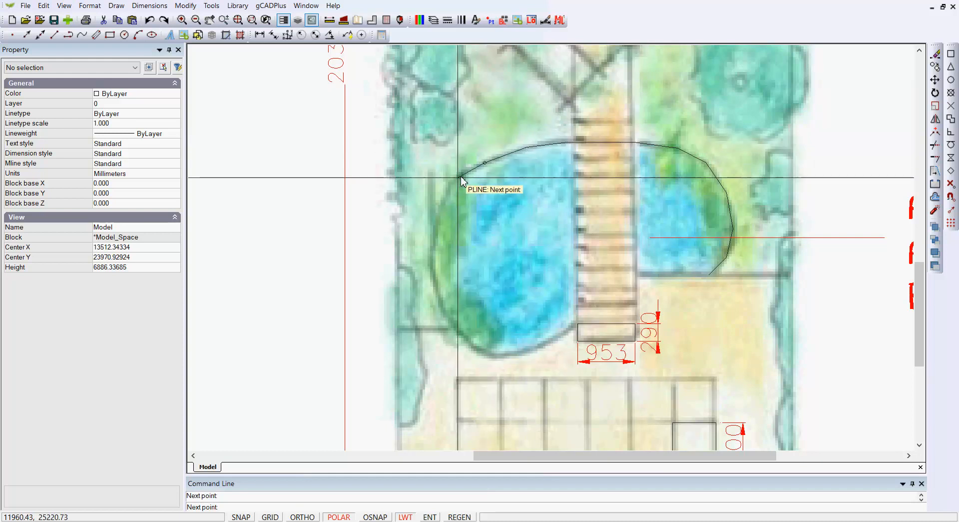
{"action": "left_click", "coordinate": [437, 223]}
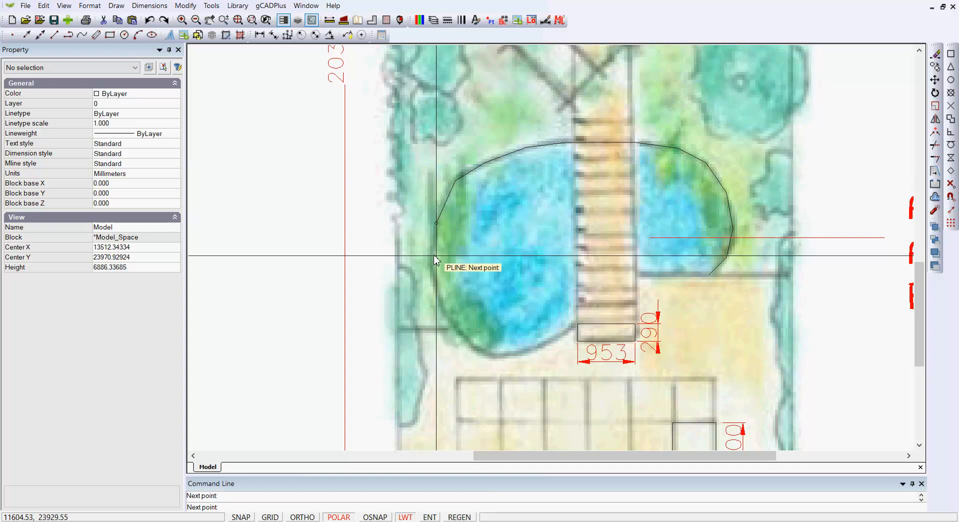
{"action": "left_click", "coordinate": [430, 279]}
{"action": "left_click", "coordinate": [453, 323]}
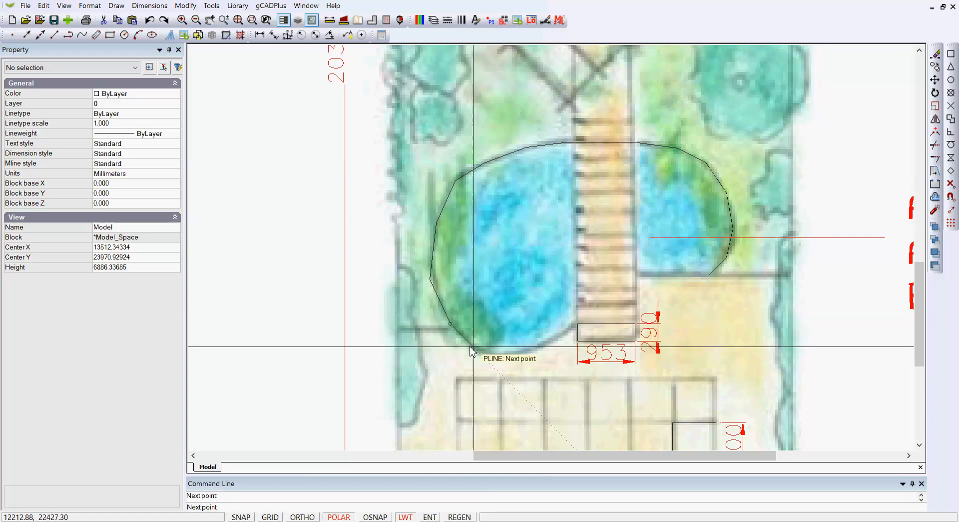
{"action": "left_click", "coordinate": [477, 350]}
{"action": "left_click", "coordinate": [530, 351]}
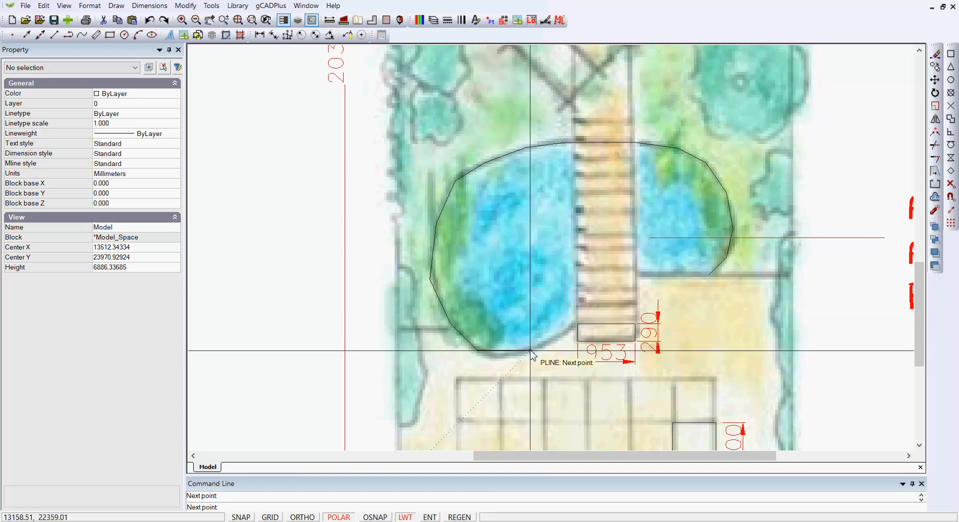
{"action": "left_click", "coordinate": [571, 328]}
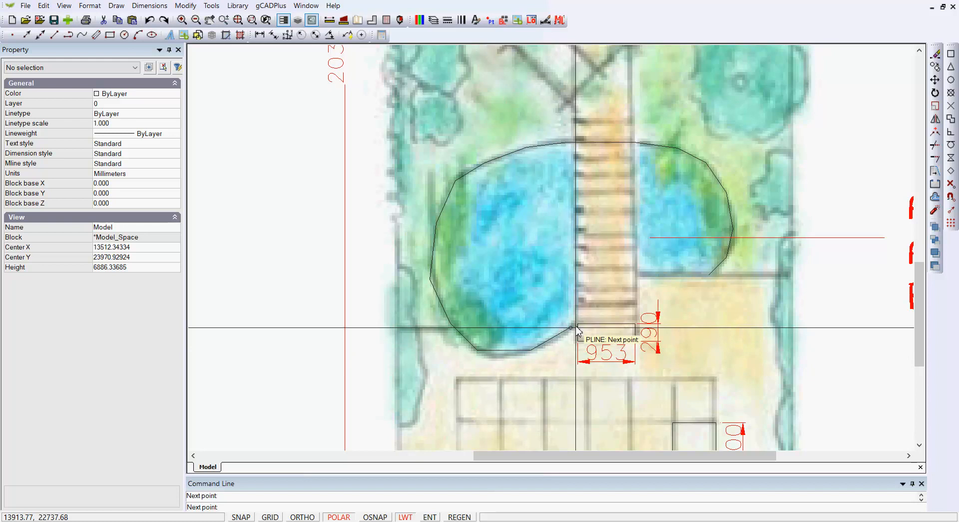
{"action": "left_click", "coordinate": [576, 327]}
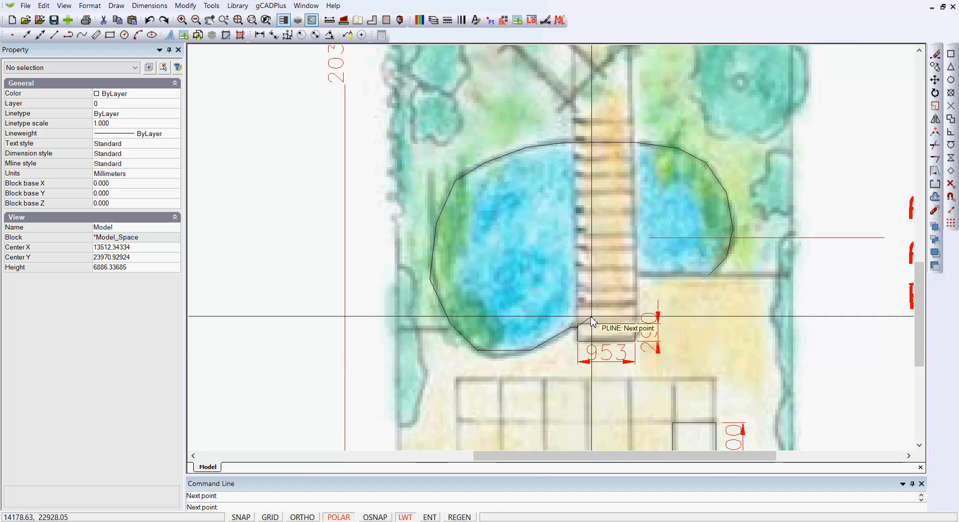
{"action": "left_click", "coordinate": [613, 314]}
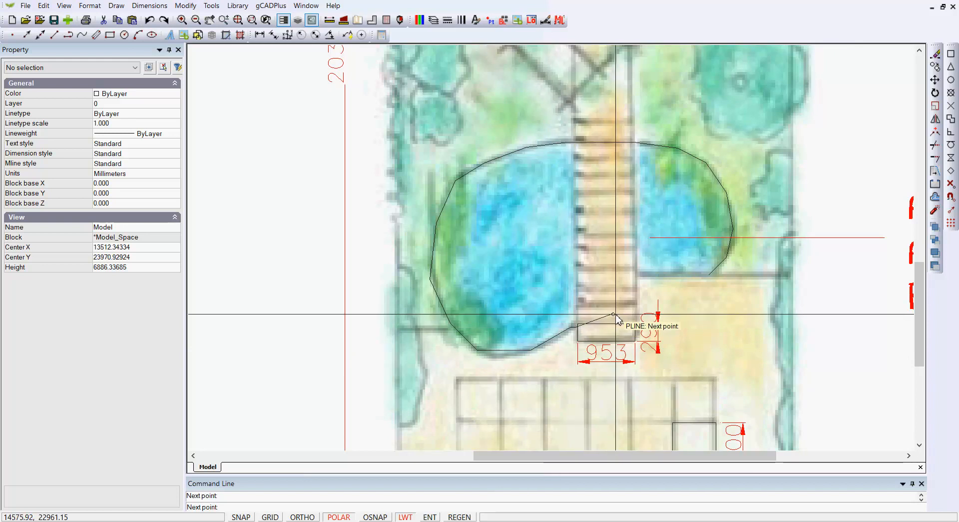
{"action": "left_click", "coordinate": [658, 300]}
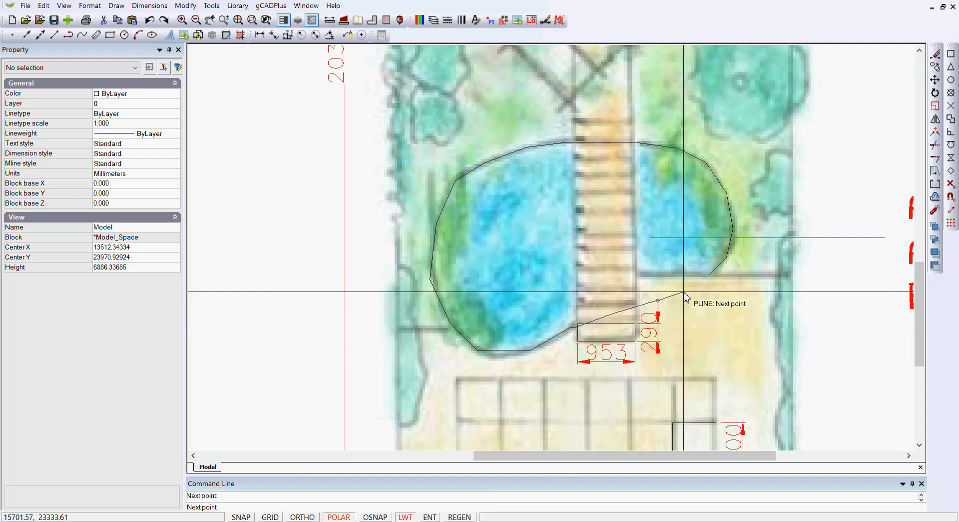
{"action": "right_click", "coordinate": [688, 292]}
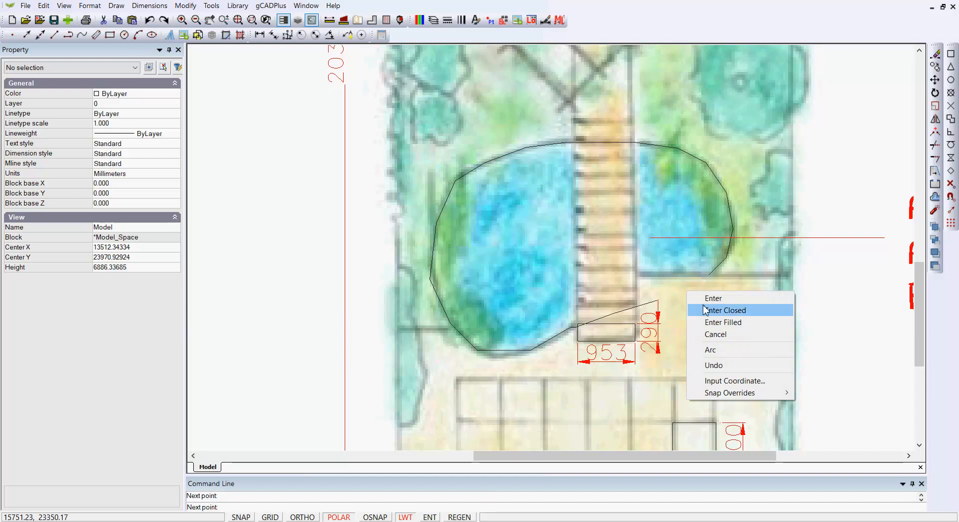
{"action": "left_click", "coordinate": [728, 365]}
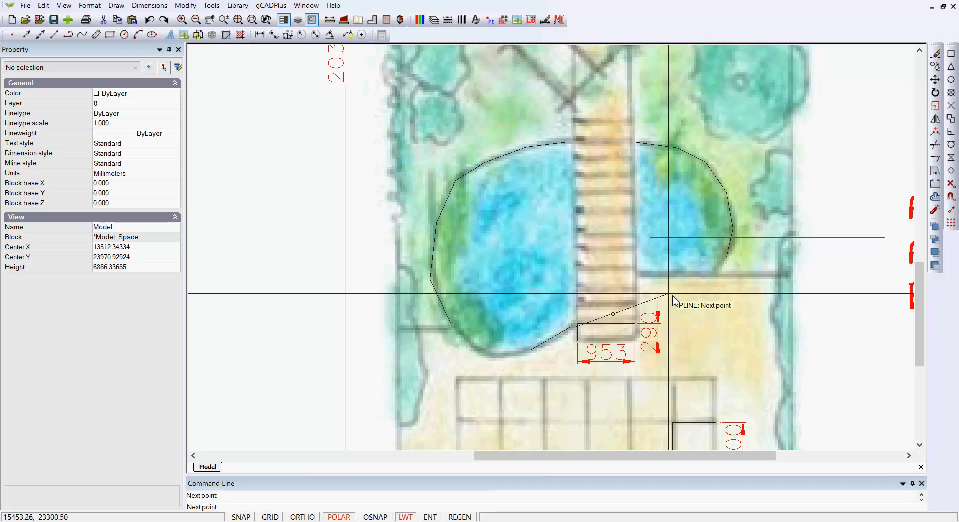
Step: Run the pond outline up the bridge's right edge to the pond's straight lower edge and finish it as a closed polyline
{"action": "left_click", "coordinate": [638, 302]}
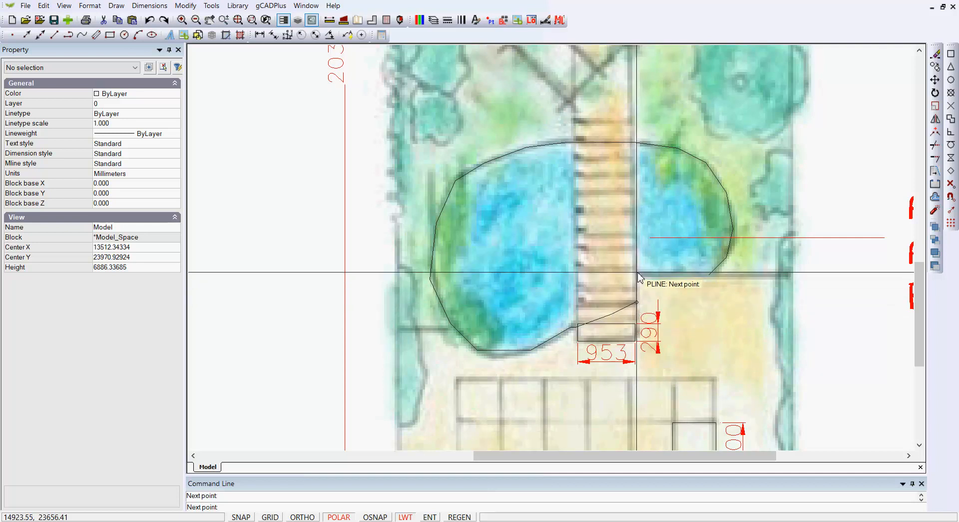
{"action": "left_click", "coordinate": [637, 273]}
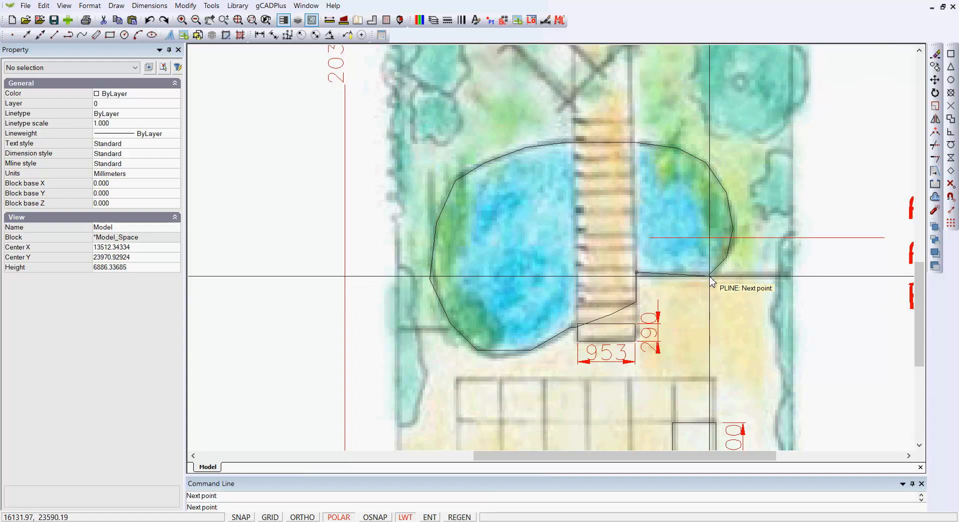
{"action": "right_click", "coordinate": [711, 278]}
{"action": "left_click", "coordinate": [731, 295]}
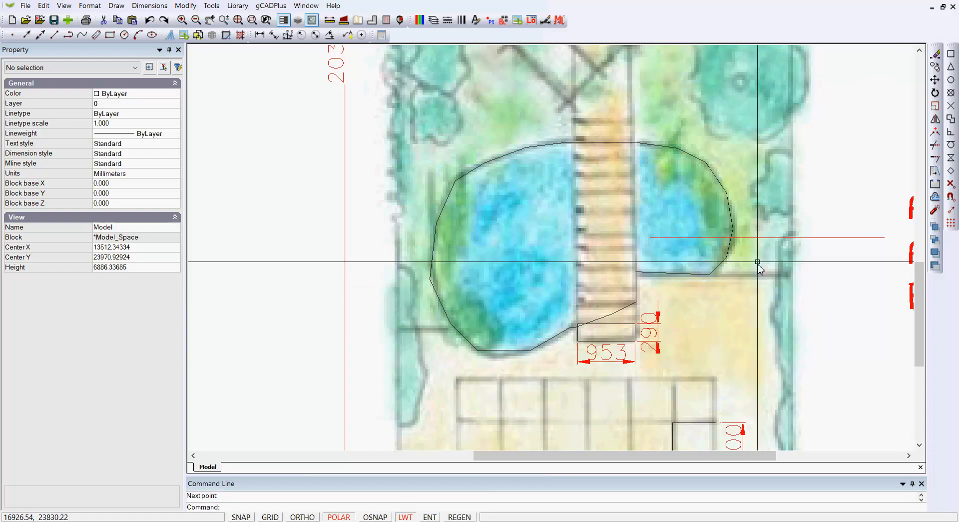
Step: Smooth the closed pond polyline by setting its Fit/Smooth property to Quadratic B-spline
{"action": "left_click", "coordinate": [724, 260]}
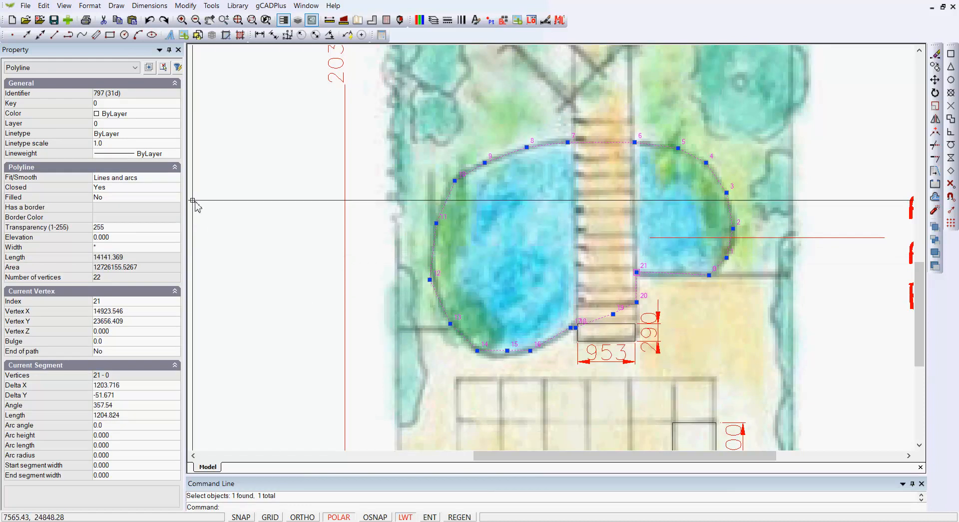
{"action": "left_click", "coordinate": [176, 183]}
{"action": "left_click", "coordinate": [174, 181]}
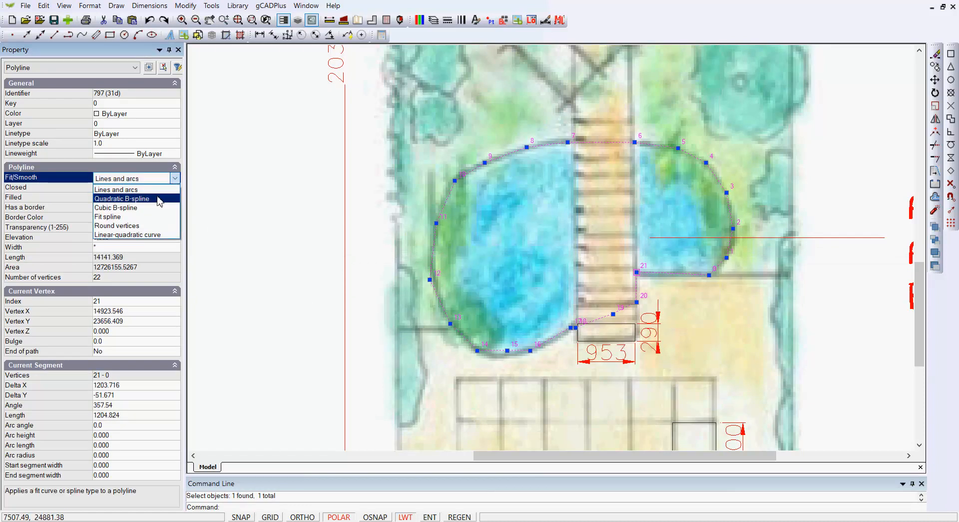
{"action": "left_click", "coordinate": [158, 199]}
{"action": "key", "text": "Escape"}
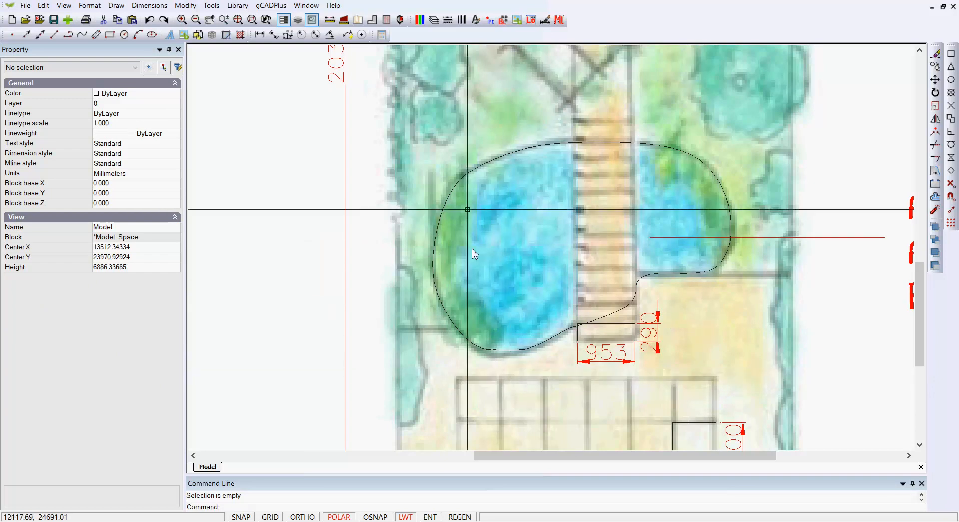
Step: Give the pond polyline the true color 91, 191, 182 and turn on its fill
{"action": "left_click", "coordinate": [475, 152]}
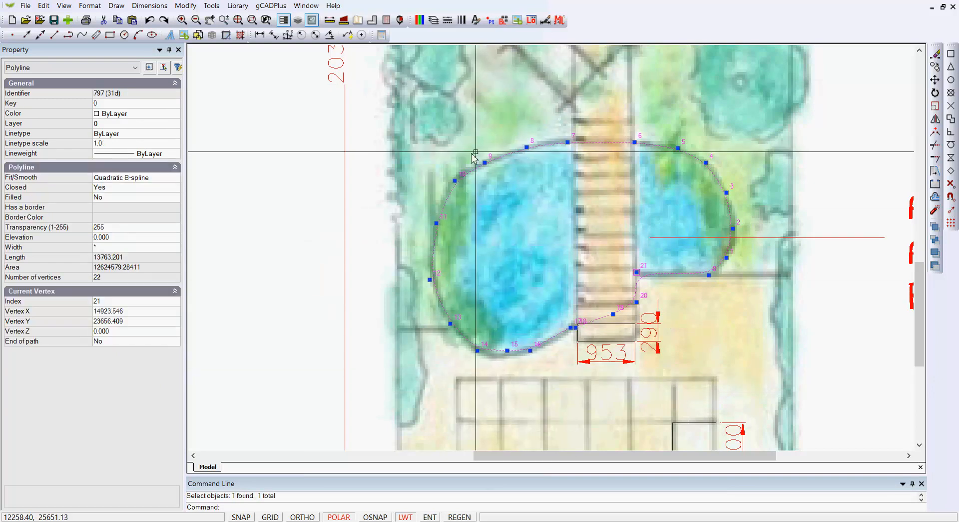
{"action": "left_click", "coordinate": [177, 117]}
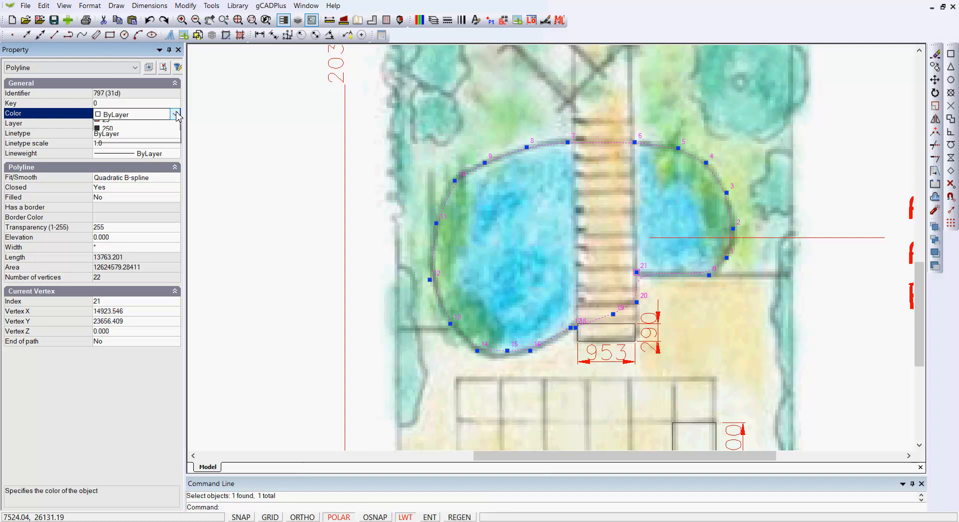
{"action": "left_click", "coordinate": [175, 115]}
{"action": "left_click", "coordinate": [131, 233]}
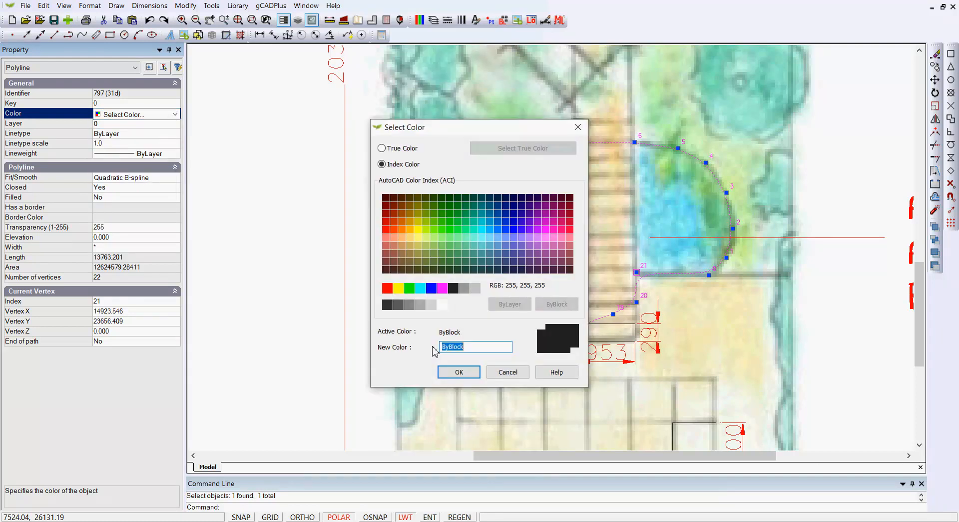
{"action": "left_click", "coordinate": [385, 148]}
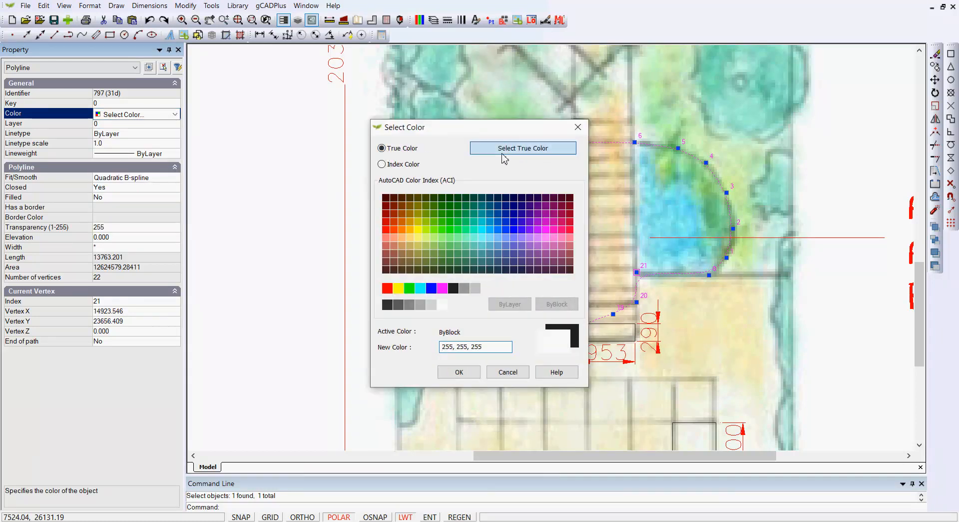
{"action": "left_click", "coordinate": [499, 147]}
{"action": "left_click", "coordinate": [541, 237]}
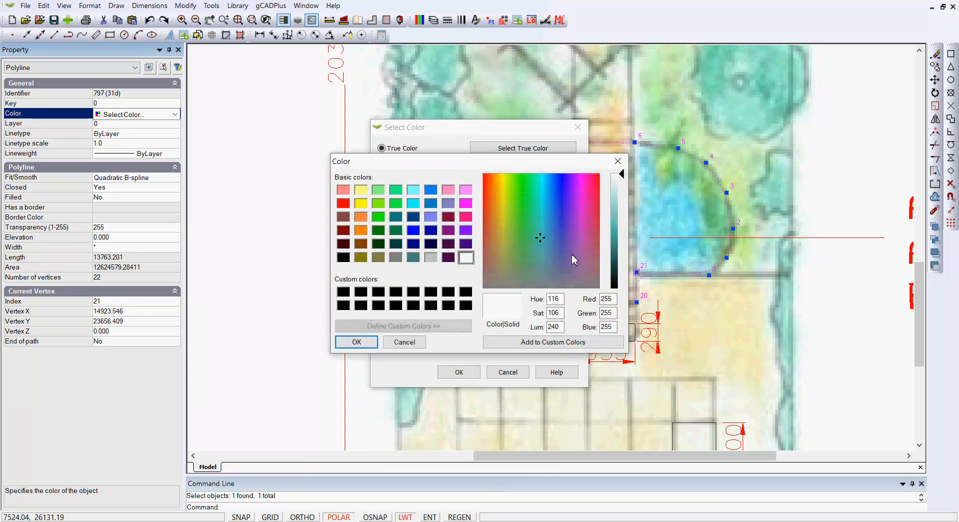
{"action": "left_click", "coordinate": [613, 225]}
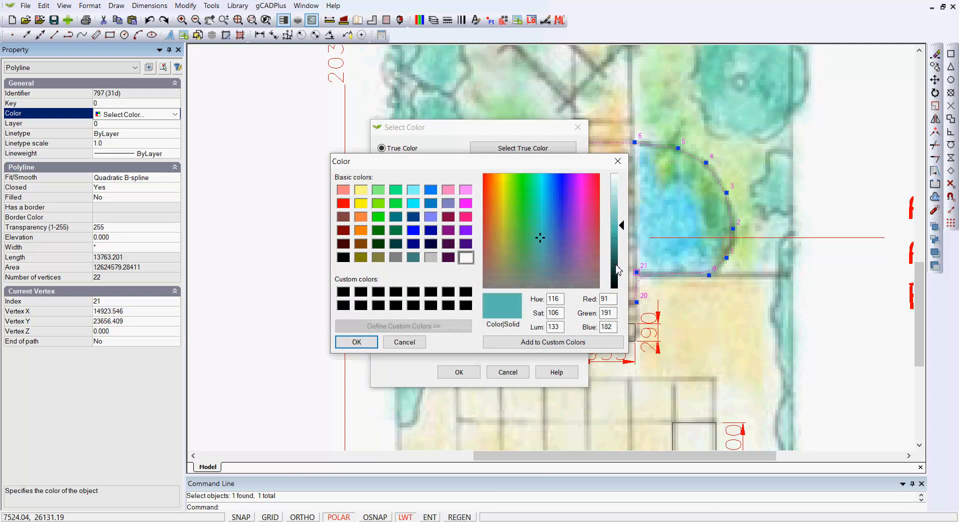
{"action": "left_click", "coordinate": [357, 342]}
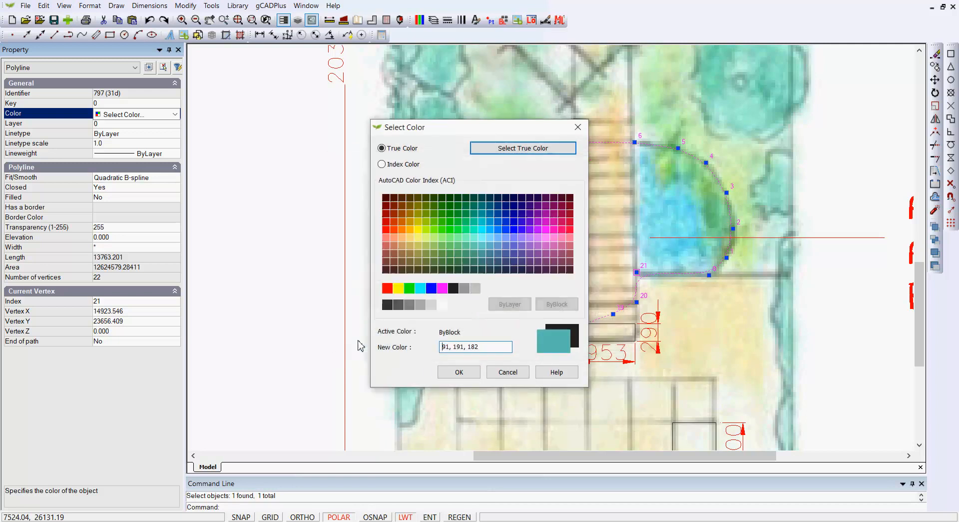
{"action": "left_click", "coordinate": [459, 373]}
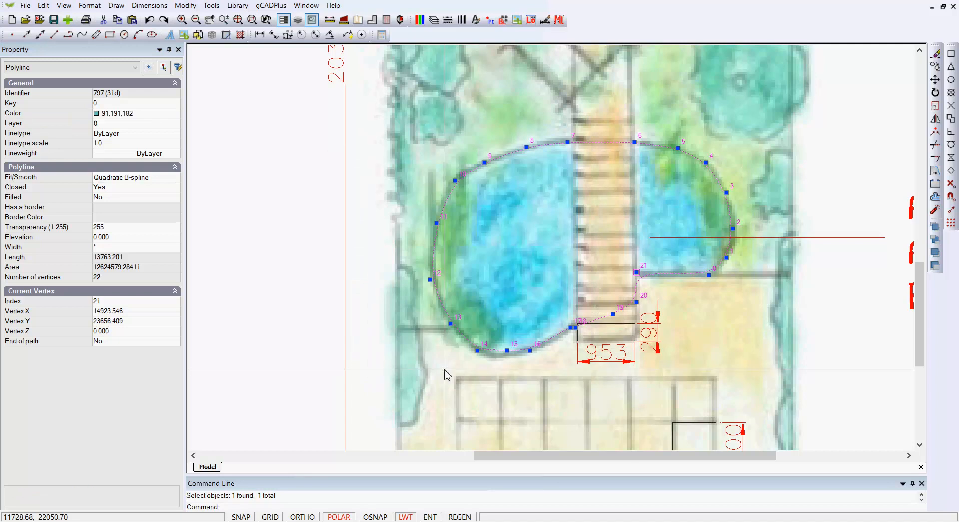
{"action": "double_click", "coordinate": [112, 197]}
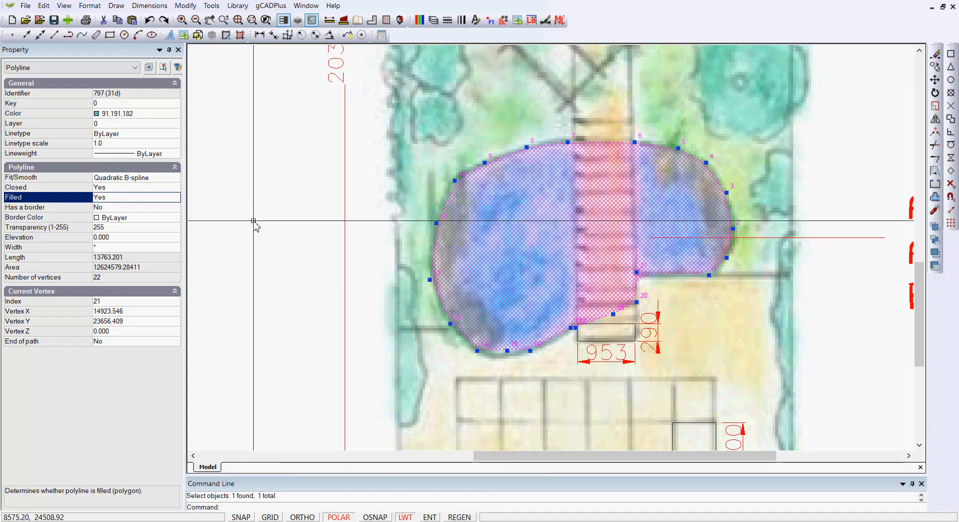
{"action": "key", "text": "Escape"}
Step: Move the filled pond polyline from the sketch onto the scaled plan, positioning it around the bridge boards, and clear the selection
{"action": "left_click", "coordinate": [541, 265]}
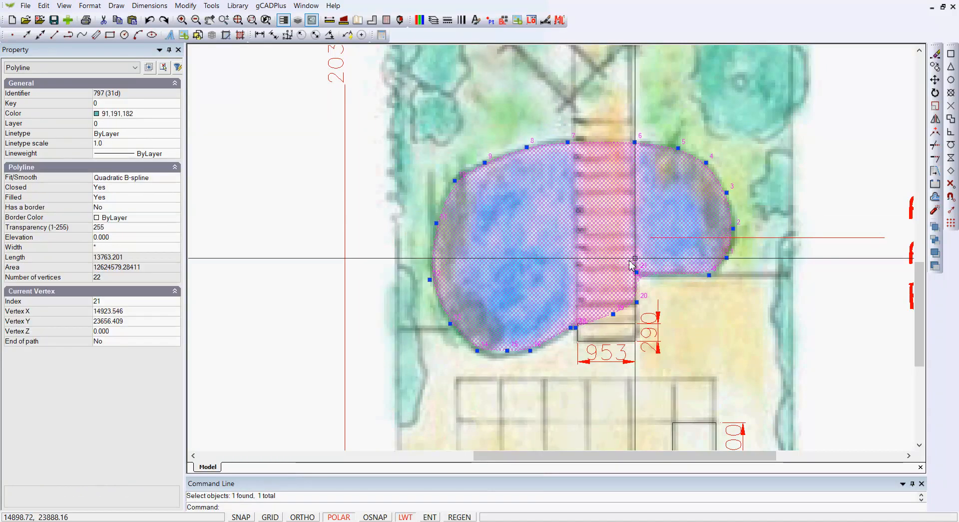
{"action": "scroll", "coordinate": [579, 259], "scroll_direction": "down", "scroll_amount": 2}
{"action": "right_click", "coordinate": [581, 260]}
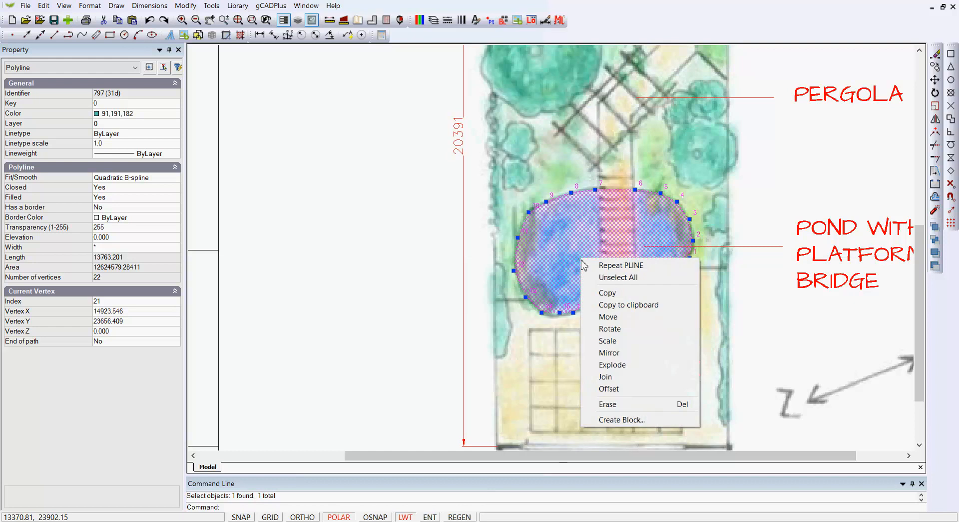
{"action": "left_click", "coordinate": [630, 316]}
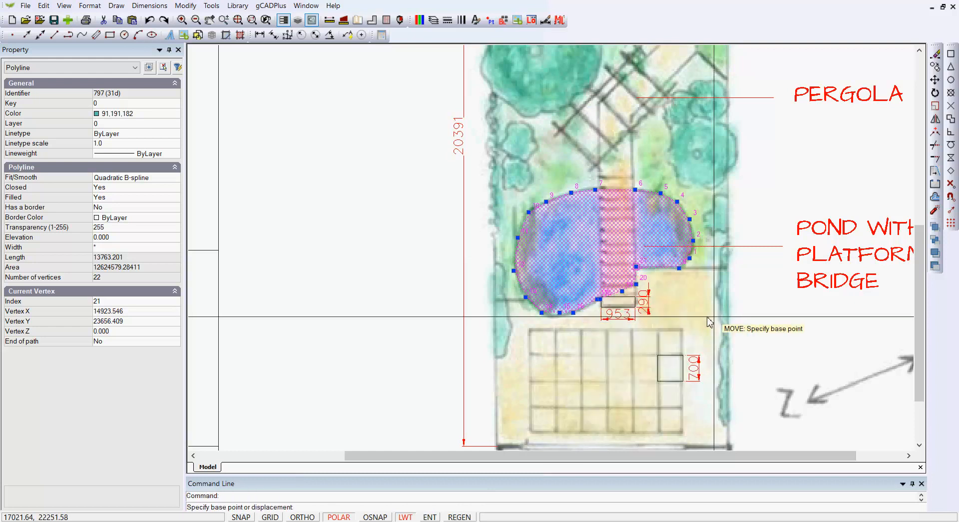
{"action": "scroll", "coordinate": [710, 322], "scroll_direction": "down", "scroll_amount": 3}
{"action": "left_click", "coordinate": [668, 298]}
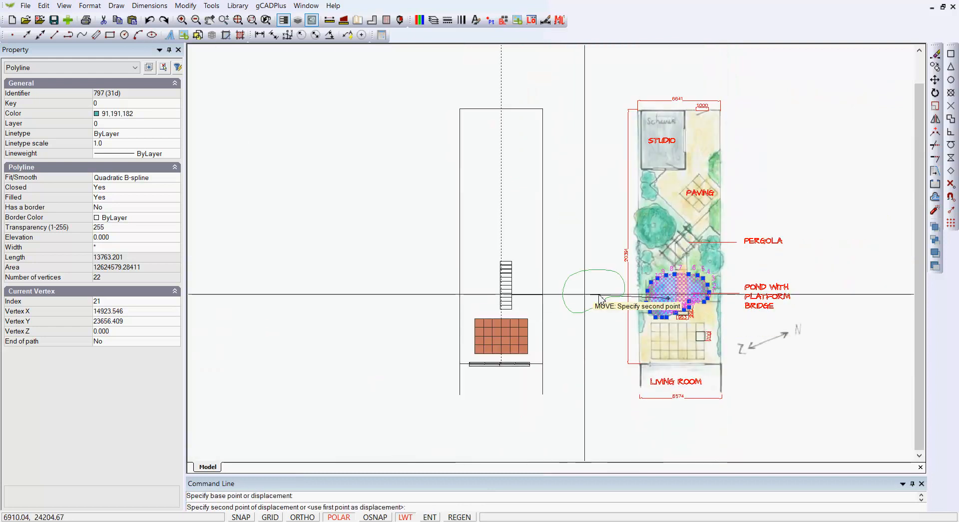
{"action": "left_click", "coordinate": [490, 296]}
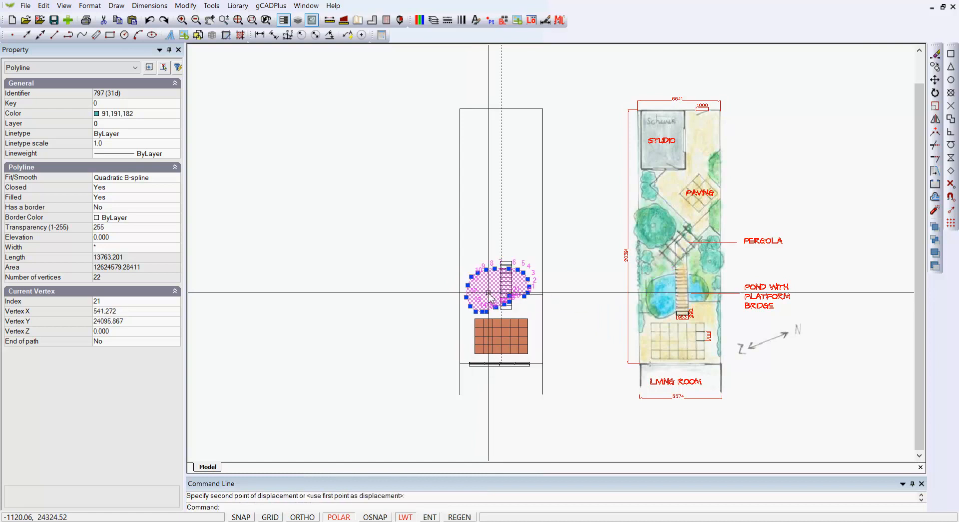
{"action": "key", "text": "Escape"}
Step: Send the pond polyline to the back of the draw order, behind the bridge boards
{"action": "scroll", "coordinate": [553, 299], "scroll_direction": "up", "scroll_amount": 3}
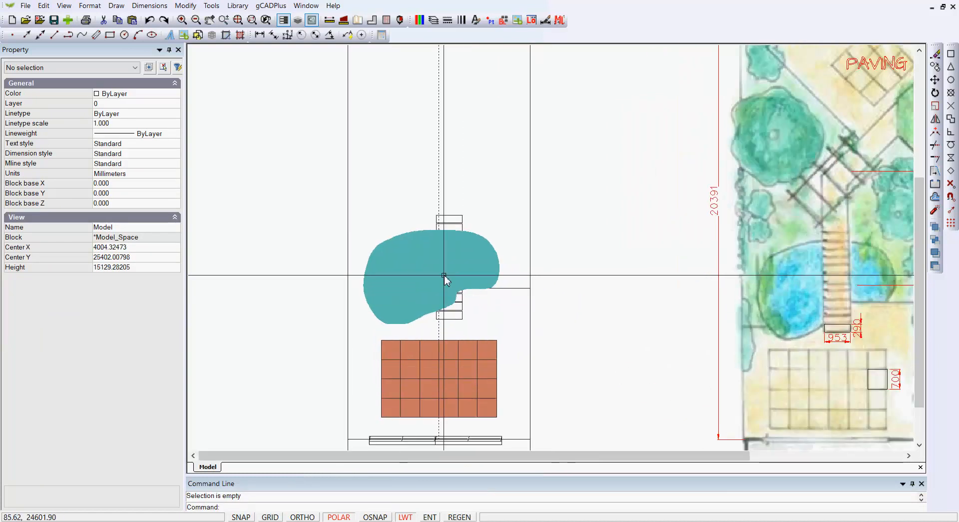
{"action": "left_click", "coordinate": [404, 268]}
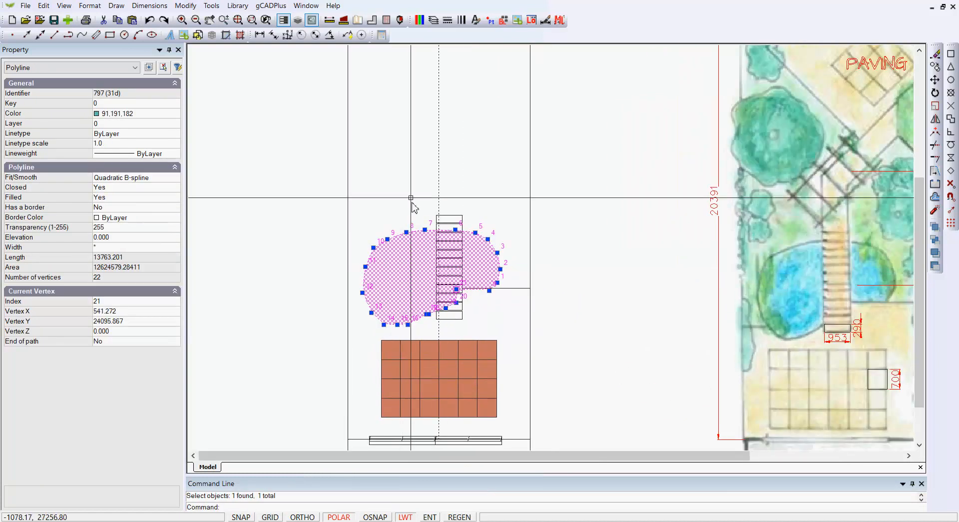
{"action": "left_click", "coordinate": [218, 7]}
{"action": "mouse_move", "coordinate": [330, 164]}
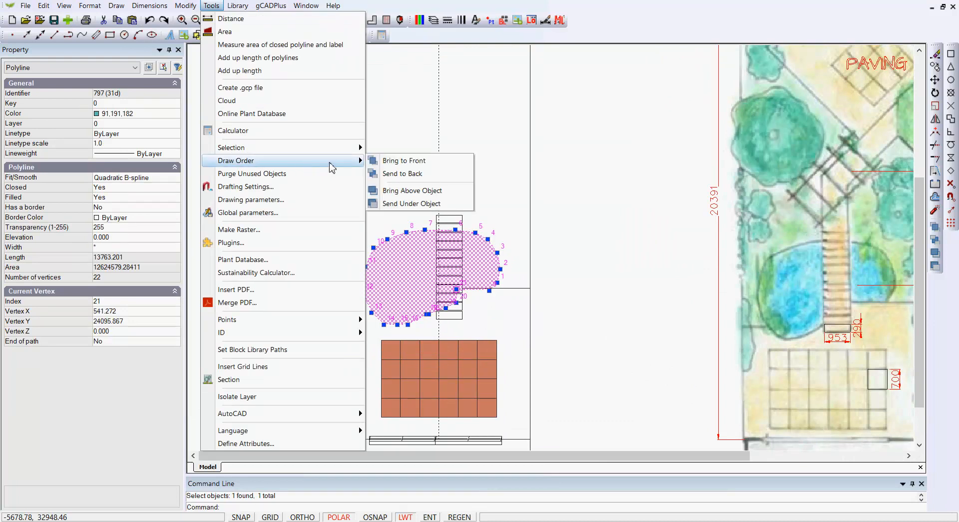
{"action": "left_click", "coordinate": [413, 173]}
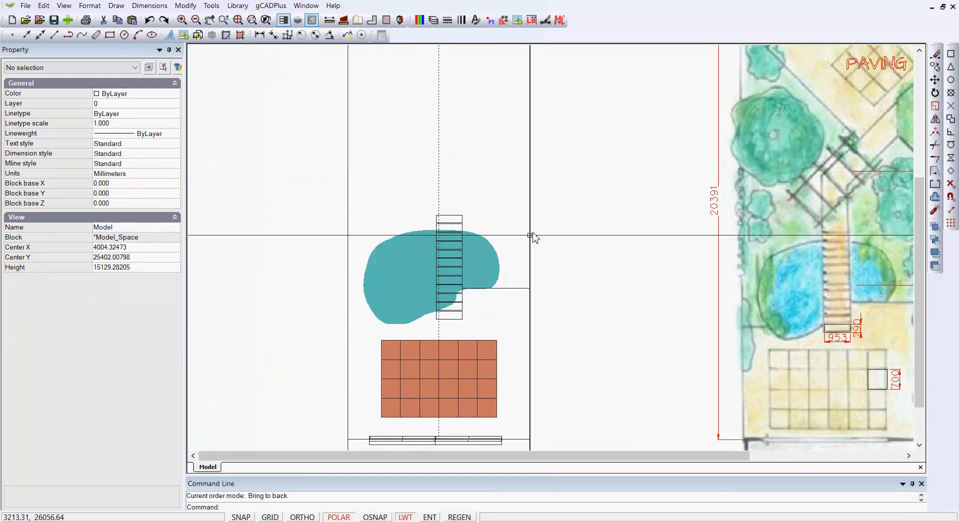
Step: Draw a path edge line straight up from the bridge's upper-right corner, continuing with a segment about 1300 mm long at 45°
{"action": "scroll", "coordinate": [528, 240], "scroll_direction": "down", "scroll_amount": 1}
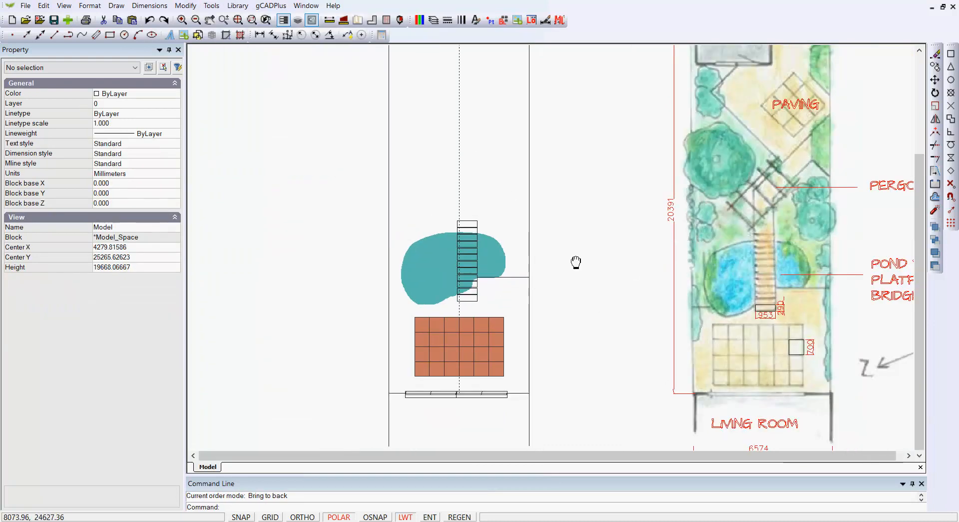
{"action": "middle_click_drag", "start_coordinate": [576, 262], "coordinate": [552, 253]}
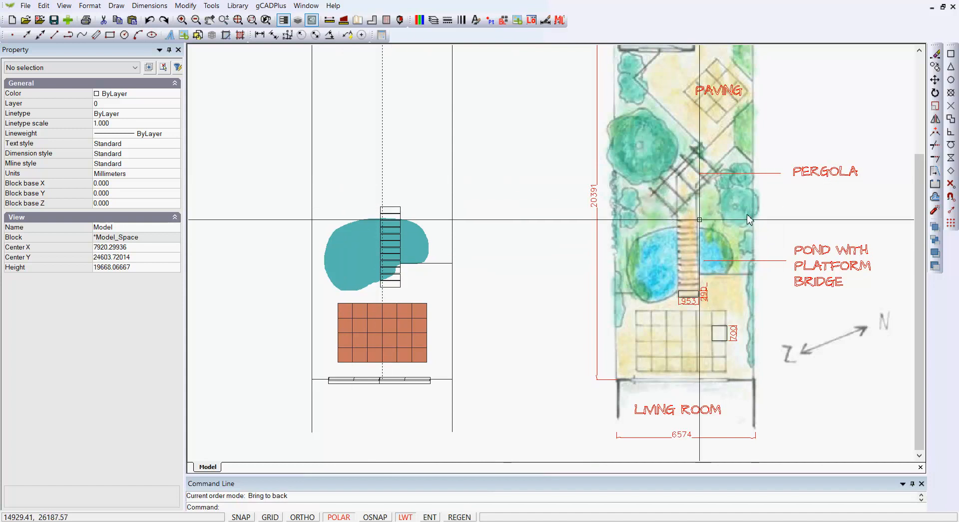
{"action": "left_click", "coordinate": [121, 9]}
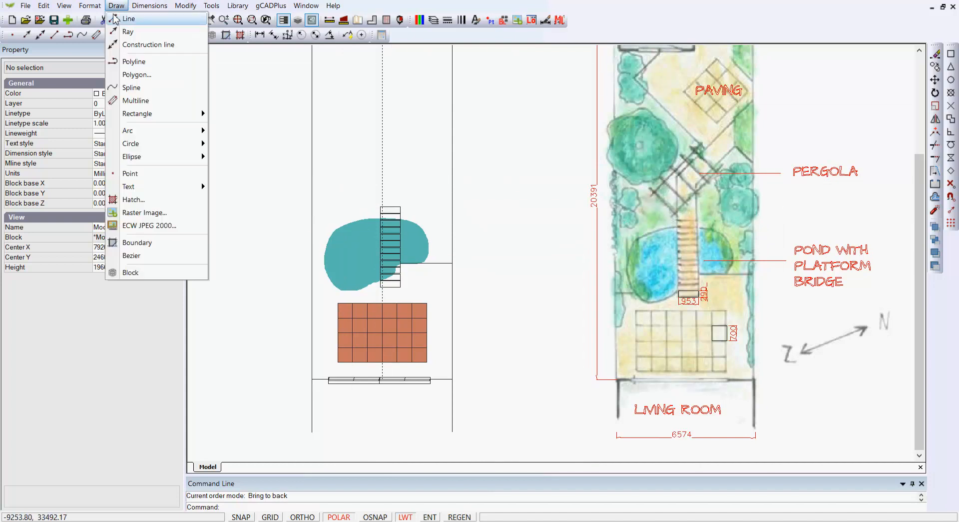
{"action": "left_click", "coordinate": [133, 18]}
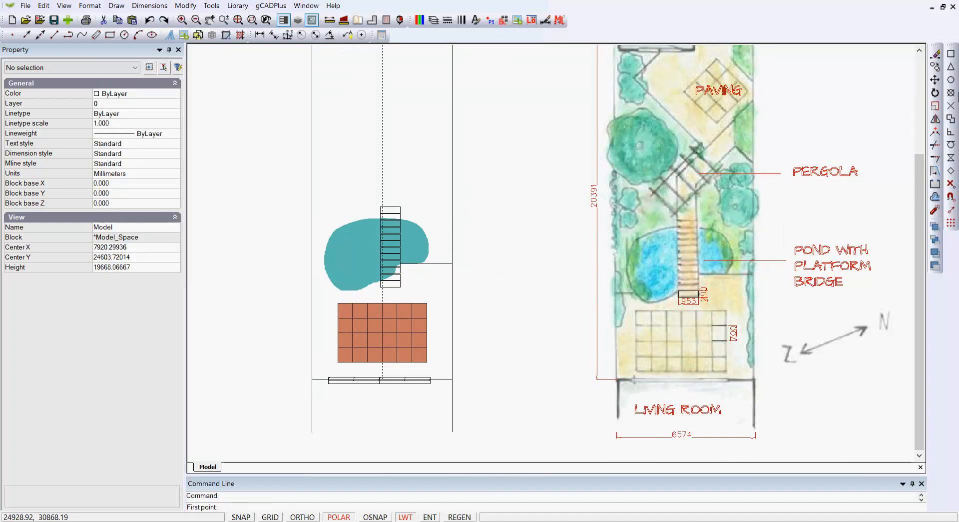
{"action": "left_click", "coordinate": [400, 207]}
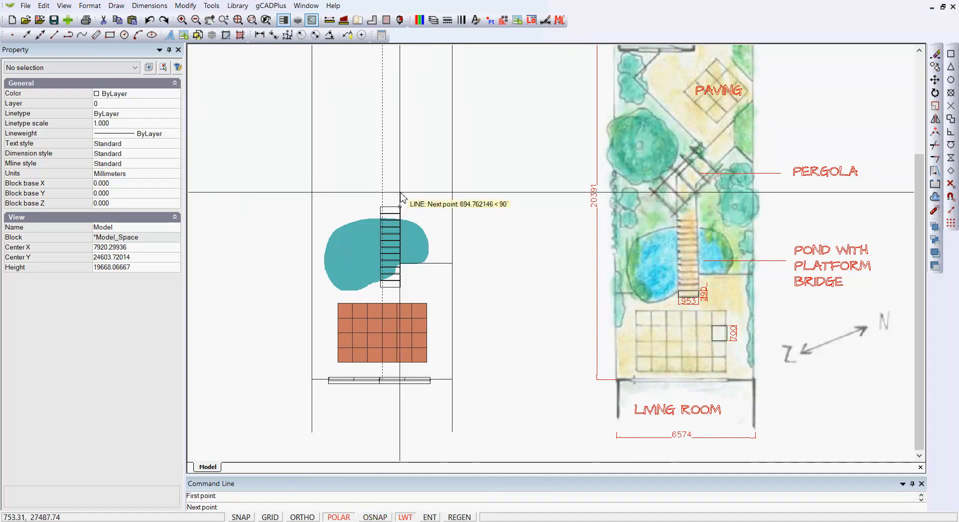
{"action": "scroll", "coordinate": [401, 177], "scroll_direction": "up", "scroll_amount": 2}
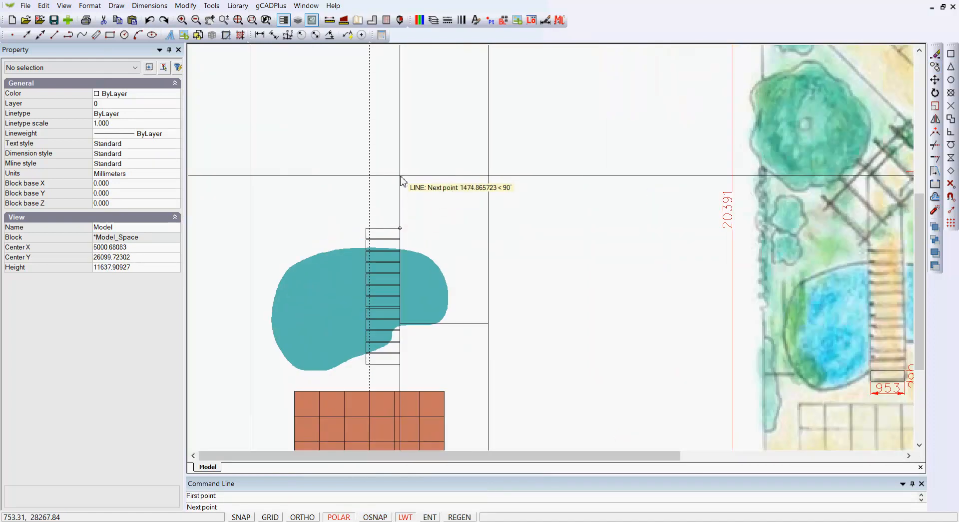
{"action": "middle_click_drag", "start_coordinate": [401, 177], "coordinate": [356, 216]}
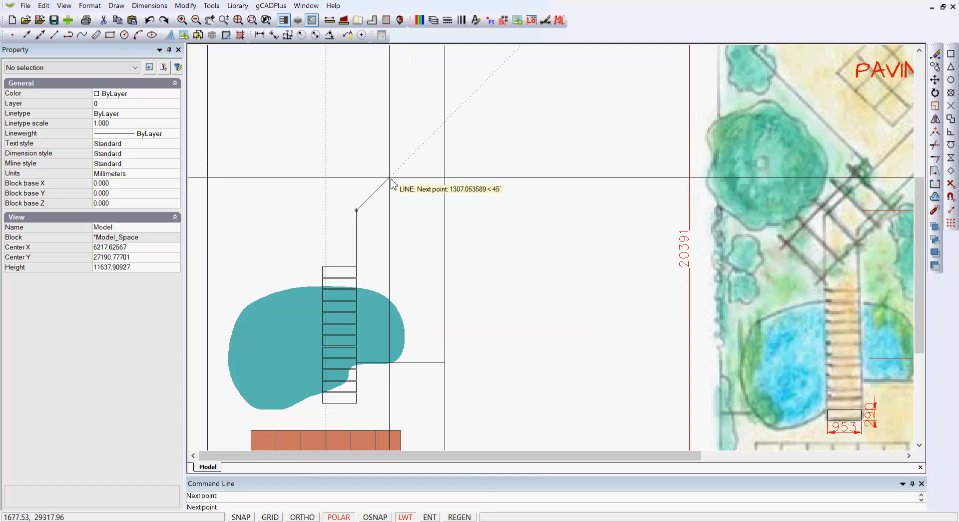
{"action": "right_click", "coordinate": [416, 185]}
{"action": "left_click", "coordinate": [430, 182]}
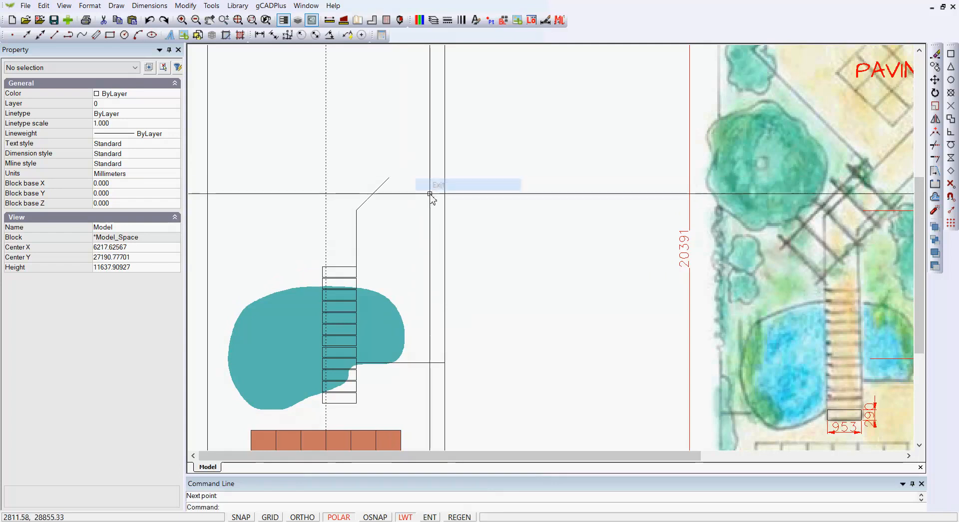
Step: Start the path's other edge line at the bridge's upper-left corner, running straight up at 90°
{"action": "right_click", "coordinate": [423, 219]}
{"action": "left_click", "coordinate": [451, 227]}
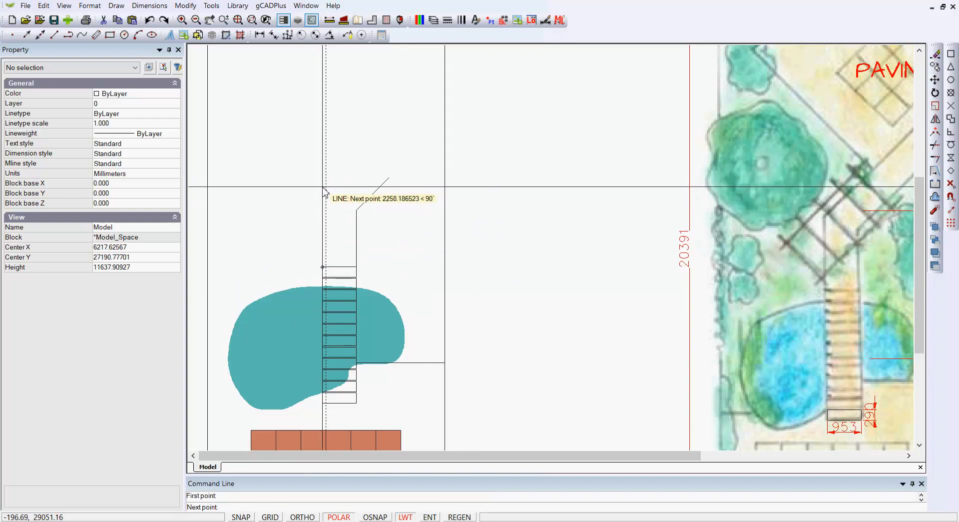
Step: Draw a vertical line about 1936 mm long up from the upper-left corner of the platform bridge
{"action": "left_click", "coordinate": [323, 187]}
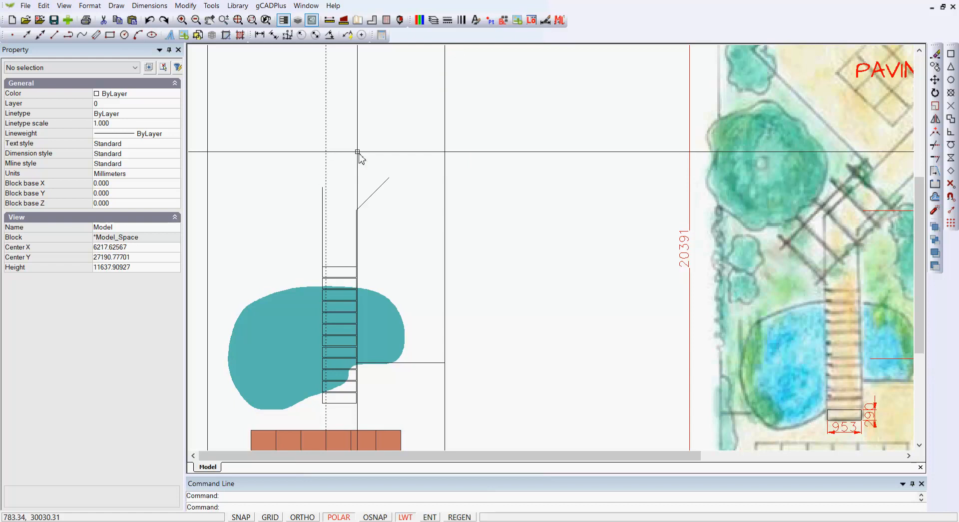
{"action": "left_click", "coordinate": [322, 217]}
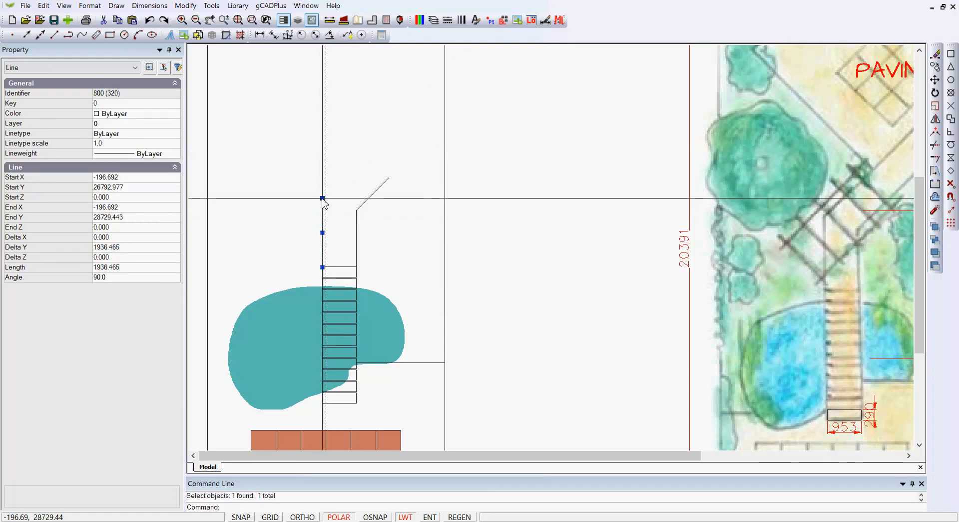
{"action": "key", "text": "Escape"}
Step: With object snap on, continue the left path edge with a 45° line about 1652 mm long and a 135° line about 4643 mm long
{"action": "right_click", "coordinate": [357, 149]}
{"action": "left_click", "coordinate": [372, 155]}
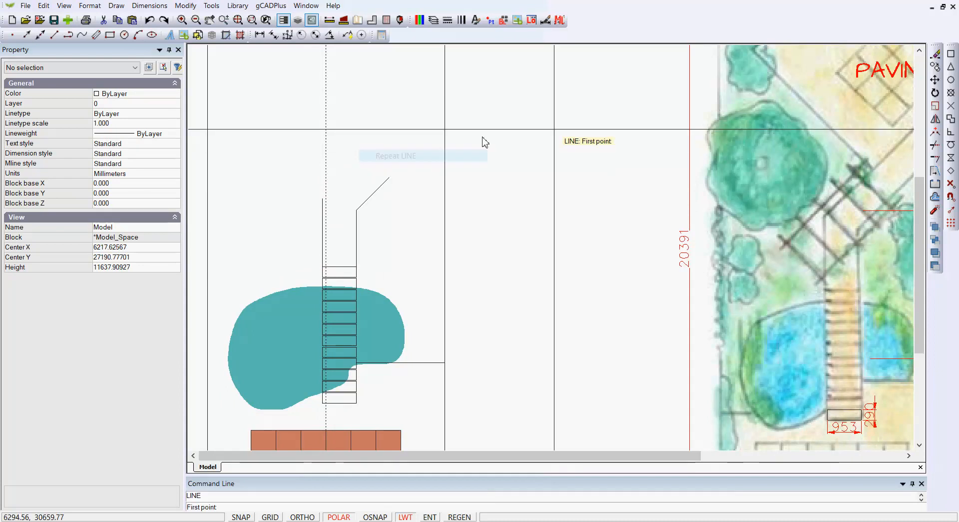
{"action": "key", "text": "F3"}
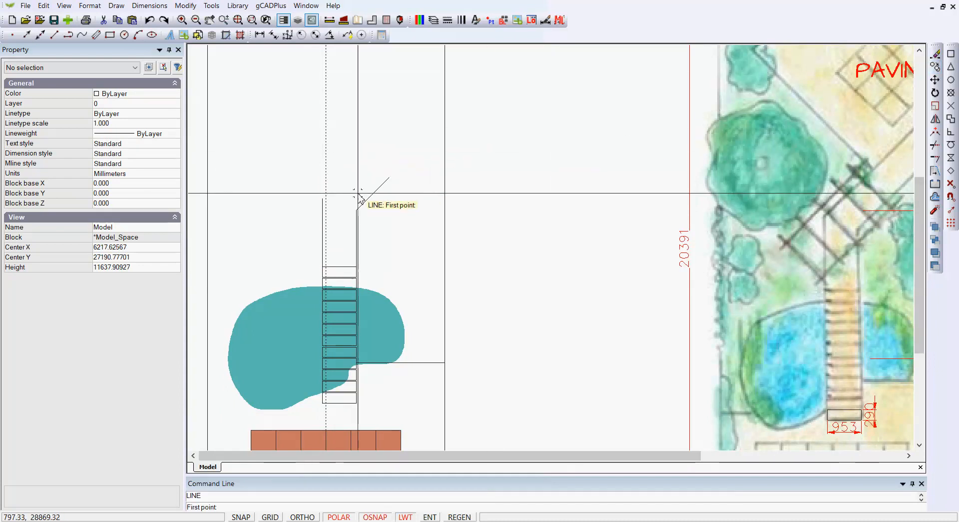
{"action": "left_click", "coordinate": [325, 202]}
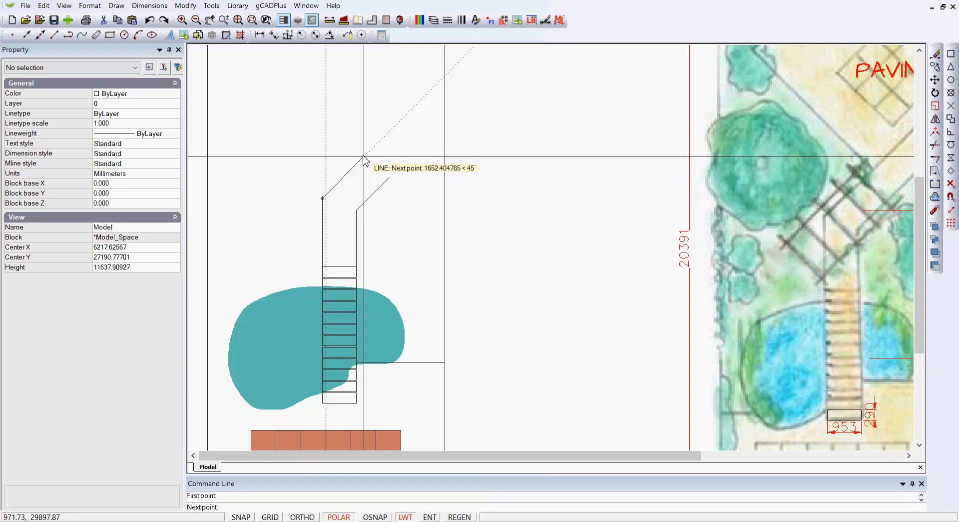
{"action": "left_click", "coordinate": [364, 156]}
{"action": "scroll", "coordinate": [399, 170], "scroll_direction": "down", "scroll_amount": 2}
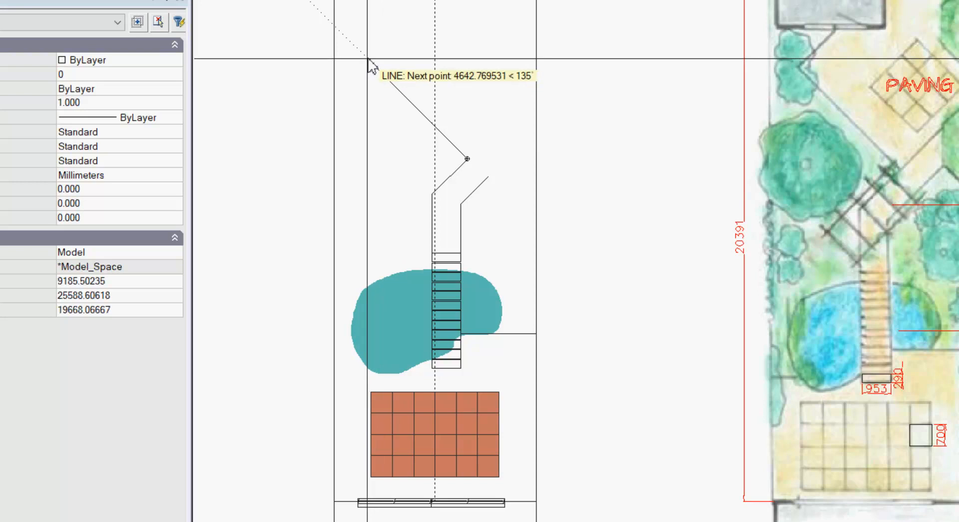
{"action": "left_click", "coordinate": [367, 58]}
{"action": "right_click", "coordinate": [370, 61]}
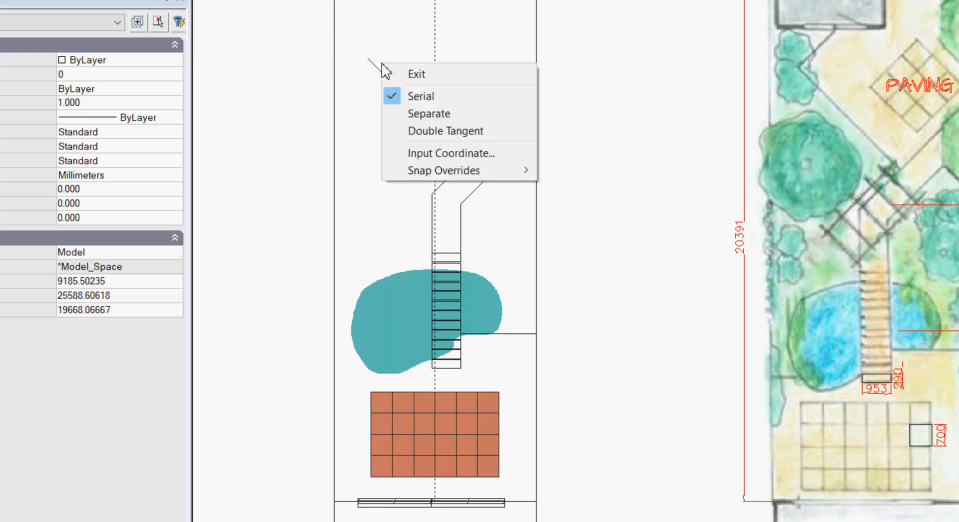
{"action": "left_click", "coordinate": [395, 73]}
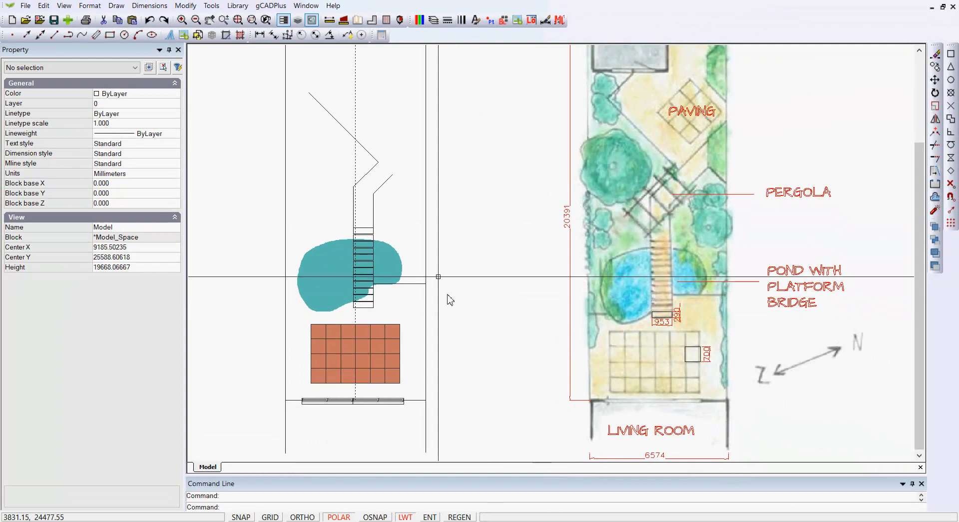
Step: Copy a three-by-two group of 700 mm pavers from the patio to the open area above the angled path
{"action": "scroll", "coordinate": [702, 121], "scroll_direction": "down", "scroll_amount": 1}
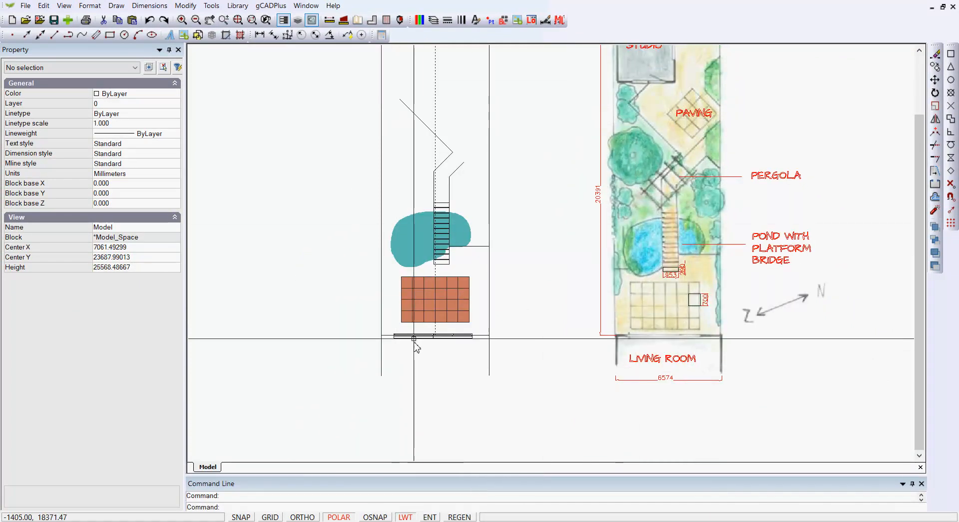
{"action": "left_click", "coordinate": [407, 319]}
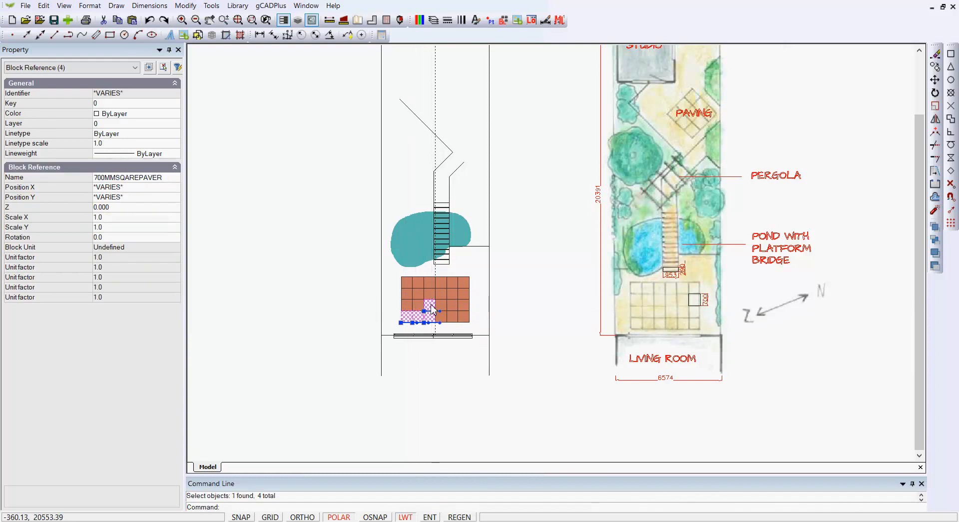
{"action": "left_click", "coordinate": [409, 306]}
{"action": "right_click", "coordinate": [409, 311]}
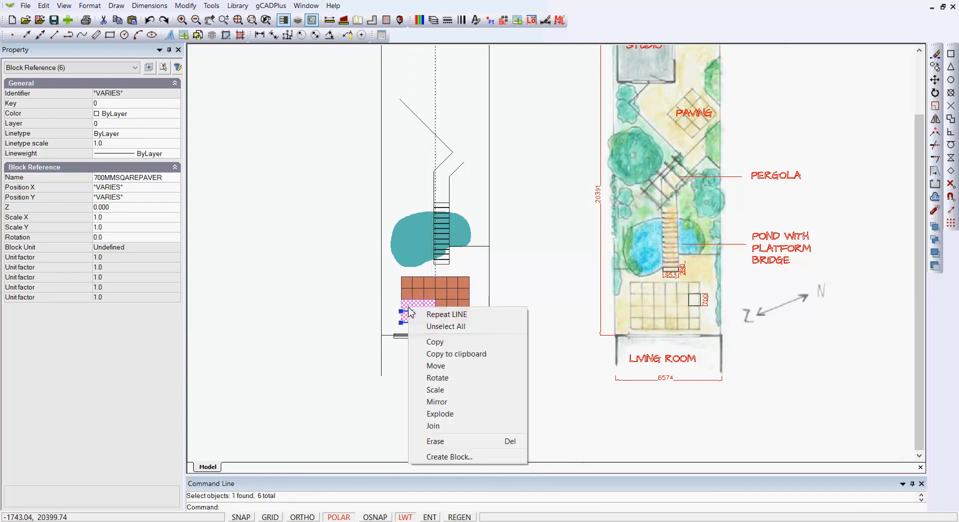
{"action": "left_click", "coordinate": [434, 342]}
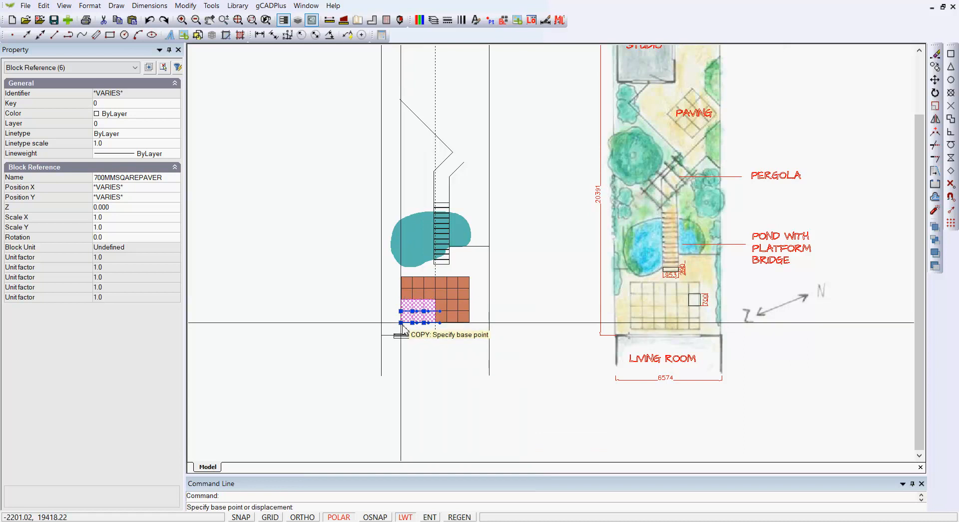
{"action": "scroll", "coordinate": [404, 327], "scroll_direction": "down", "scroll_amount": 1}
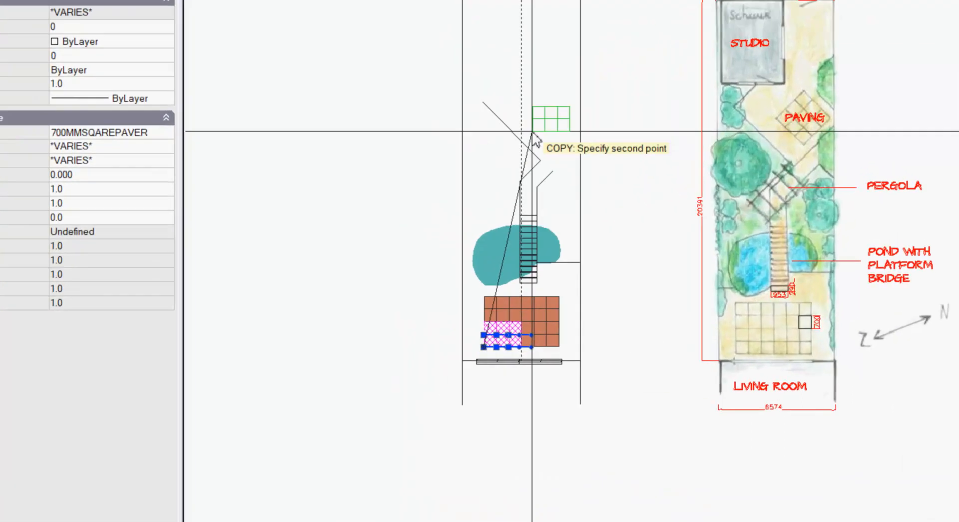
{"action": "left_click", "coordinate": [432, 177]}
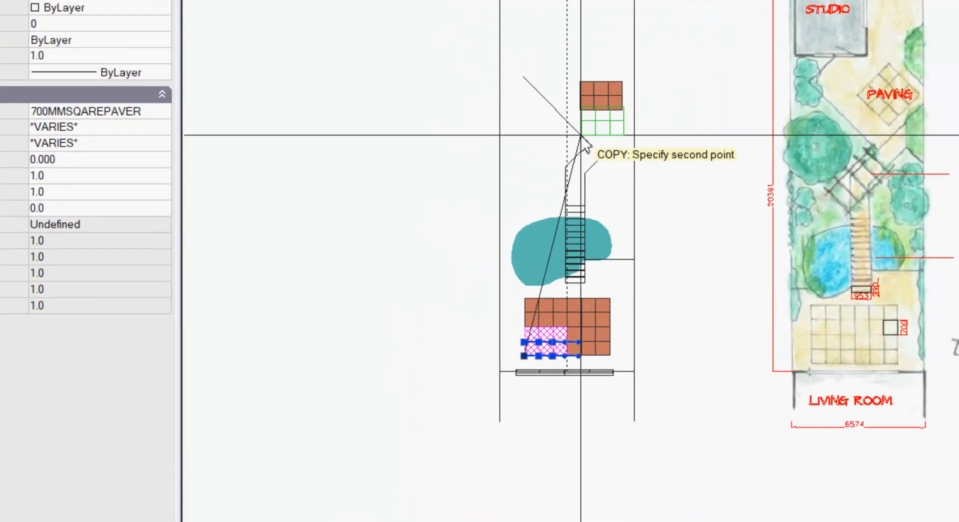
{"action": "key", "text": "Escape"}
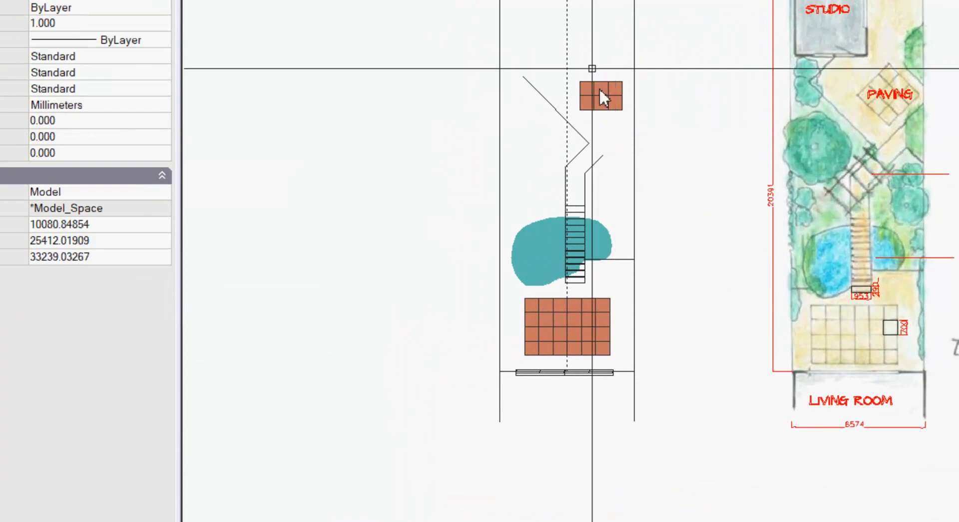
Step: Rotate the copied group of six pavers by 45° about its lower-left corner
{"action": "left_click", "coordinate": [575, 48]}
{"action": "left_click", "coordinate": [628, 120]}
{"action": "right_click", "coordinate": [680, 119]}
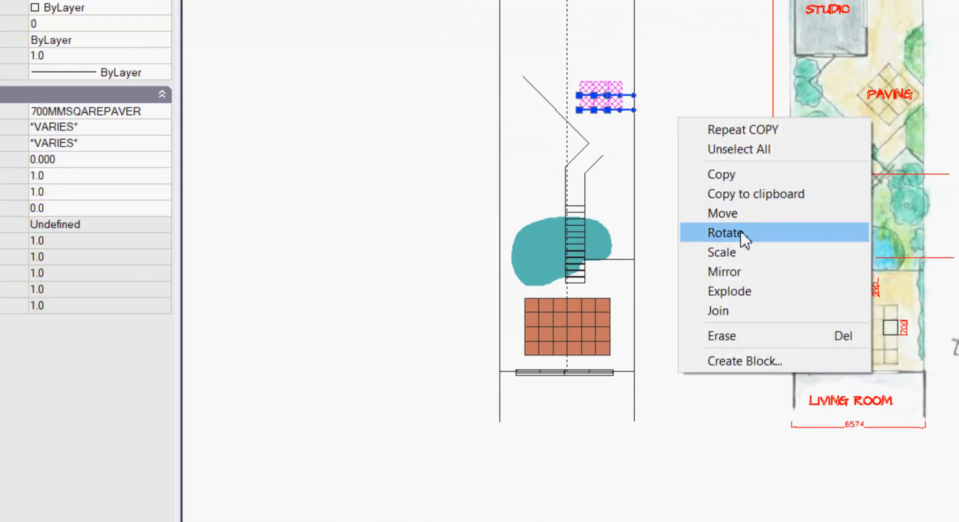
{"action": "left_click", "coordinate": [725, 232]}
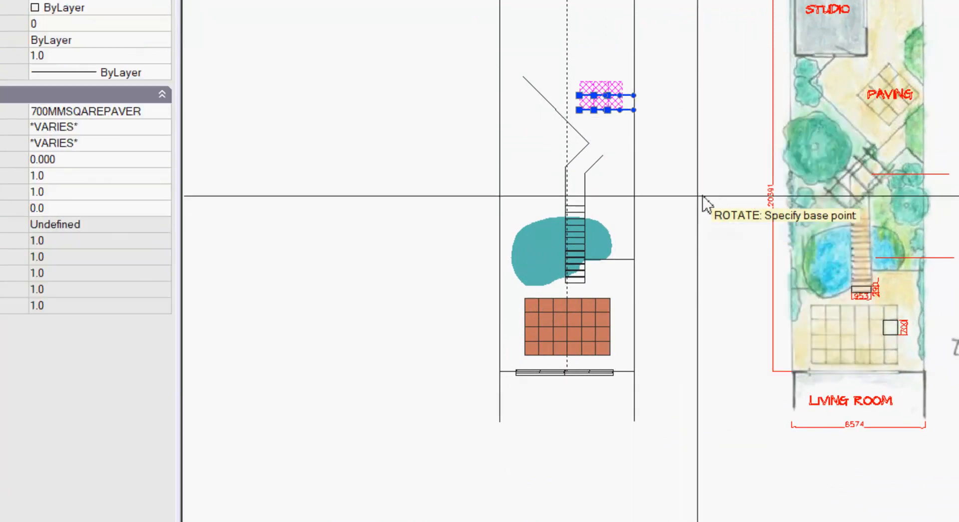
{"action": "left_click", "coordinate": [578, 110]}
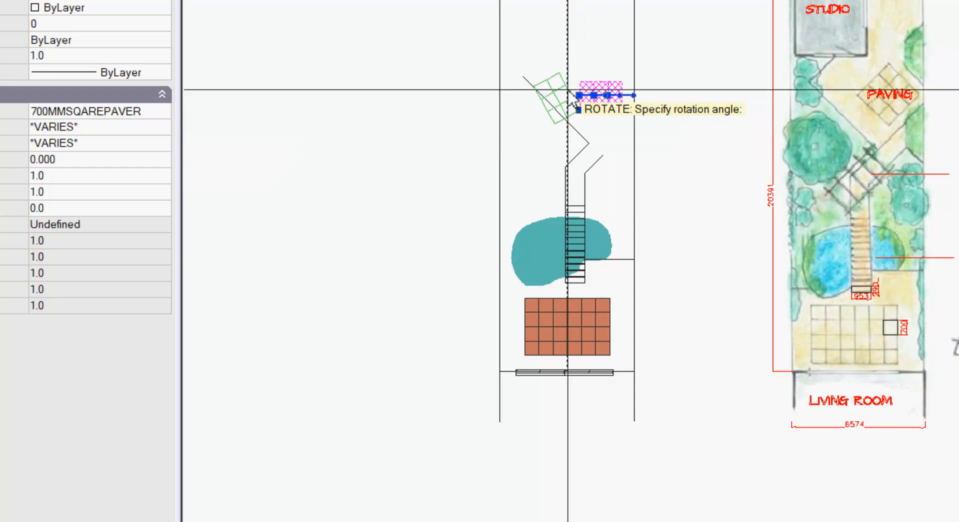
{"action": "type", "text": "45"}
{"action": "key", "text": "Return"}
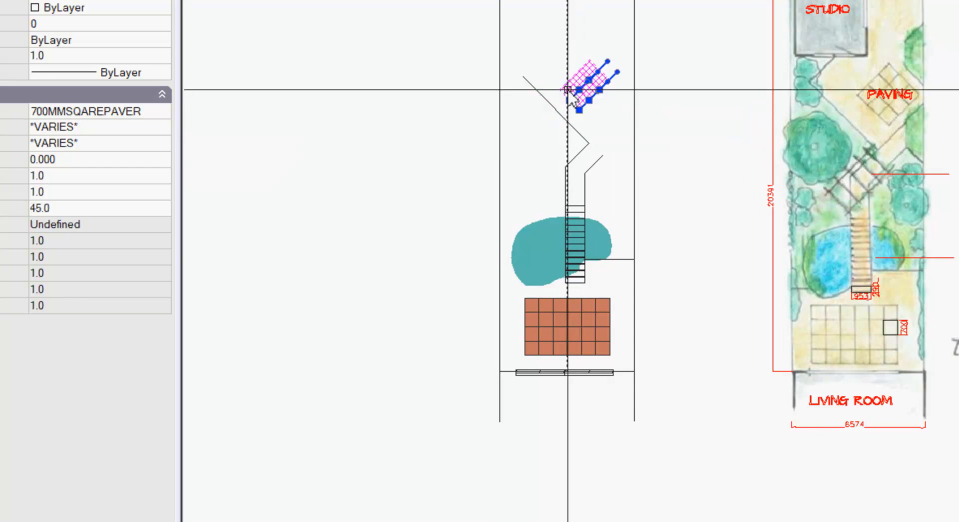
{"action": "key", "text": "Escape"}
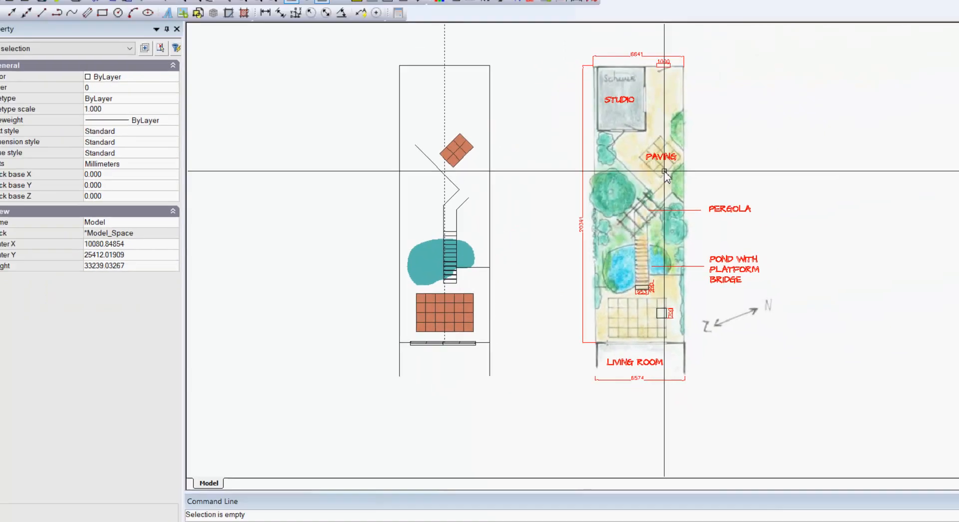
Step: Lengthen the diagonal line of the right path edge along its 45° direction
{"action": "scroll", "coordinate": [664, 172], "scroll_direction": "up", "scroll_amount": 2}
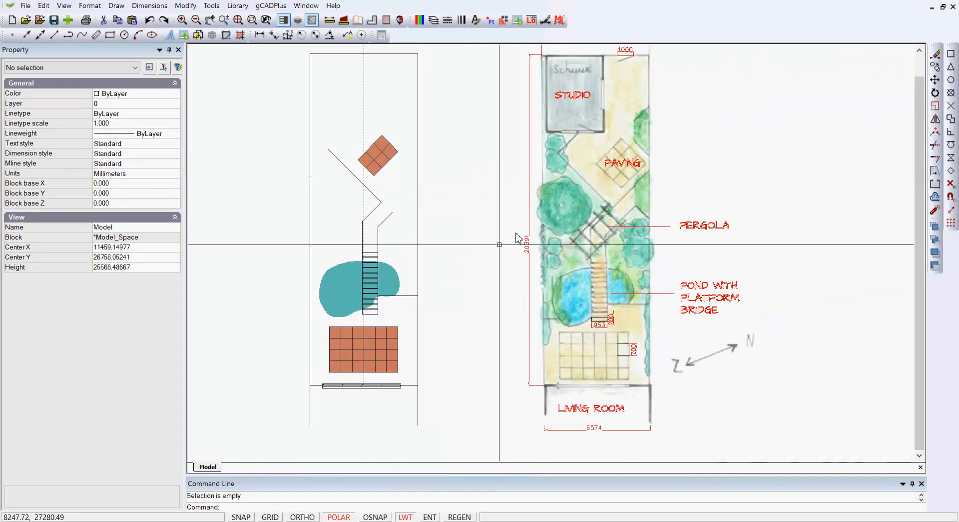
{"action": "left_click", "coordinate": [390, 214]}
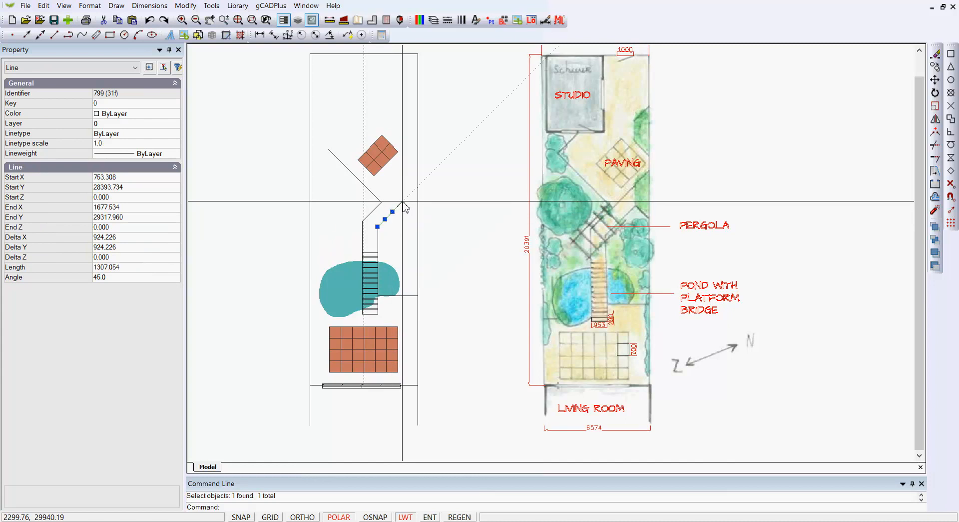
{"action": "key", "text": "Escape"}
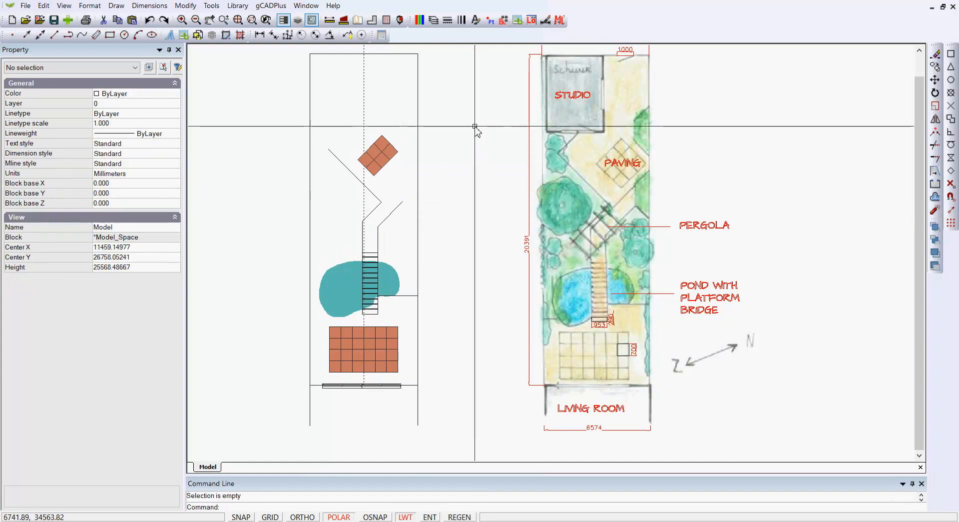
Step: Draw a line about 2436 mm long at 315° from the end of the right diagonal path edge, crossing the garden boundary
{"action": "right_click", "coordinate": [476, 129]}
{"action": "left_click", "coordinate": [501, 160]}
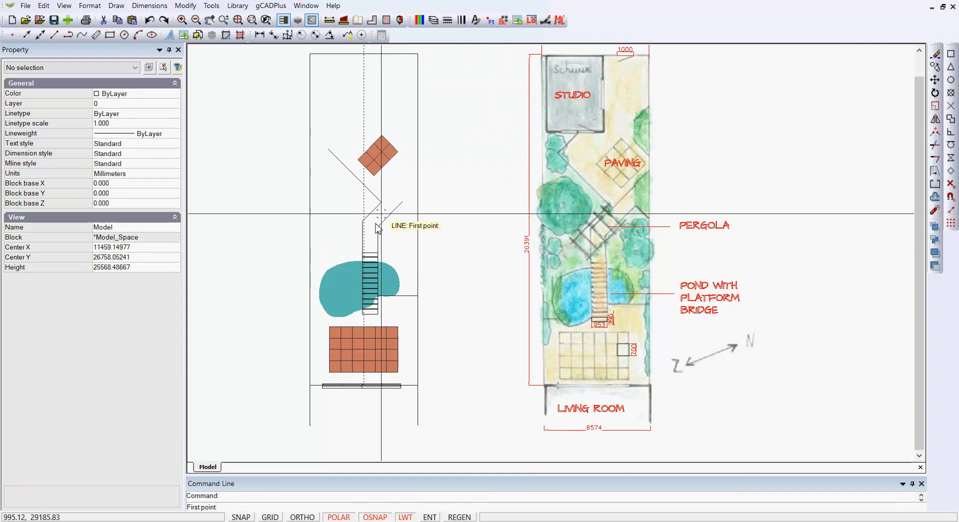
{"action": "left_click", "coordinate": [403, 201]}
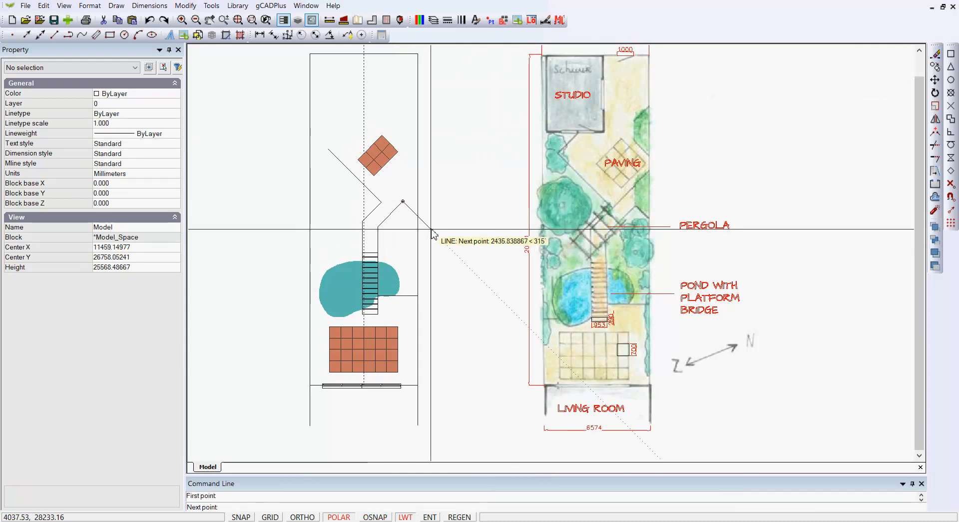
{"action": "right_click", "coordinate": [432, 229]}
{"action": "left_click", "coordinate": [457, 239]}
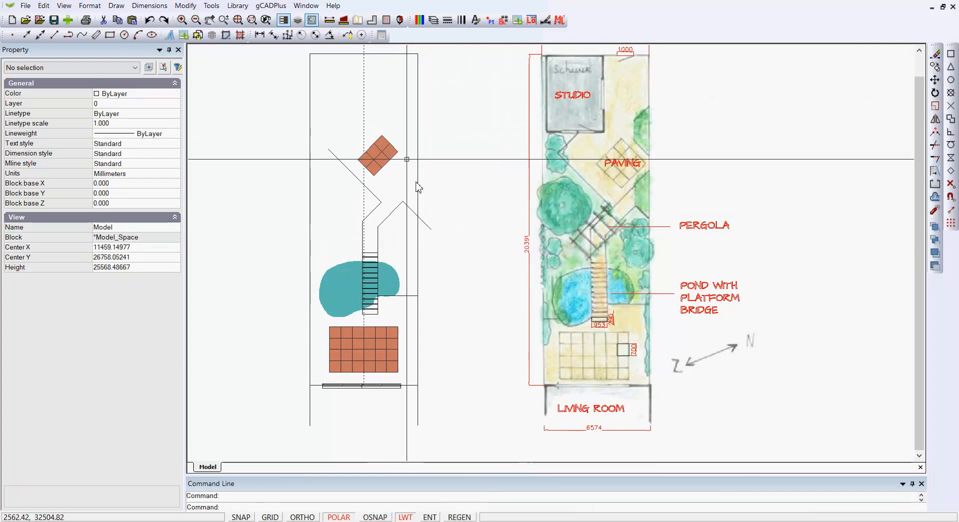
Step: Trim the part of the 315° line that overhangs the right garden boundary
{"action": "scroll", "coordinate": [415, 232], "scroll_direction": "up", "scroll_amount": 3}
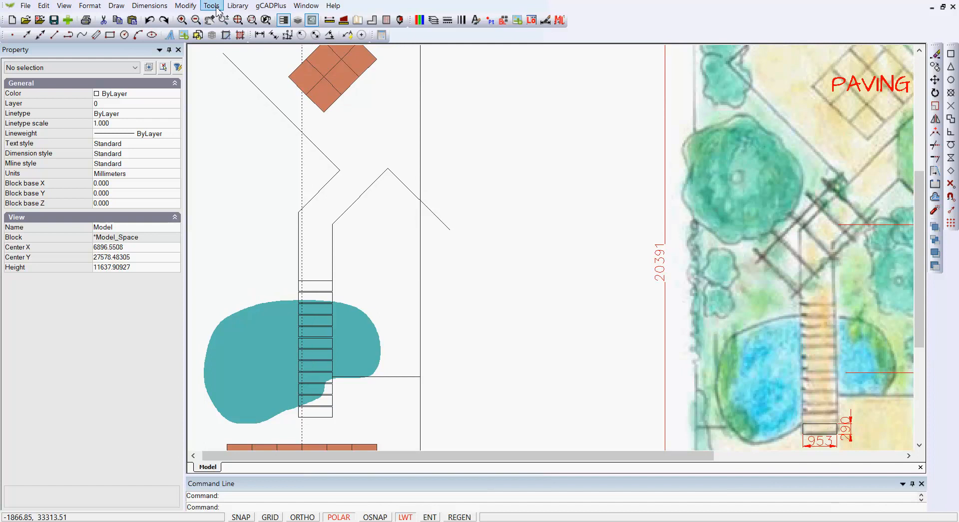
{"action": "left_click", "coordinate": [186, 5]}
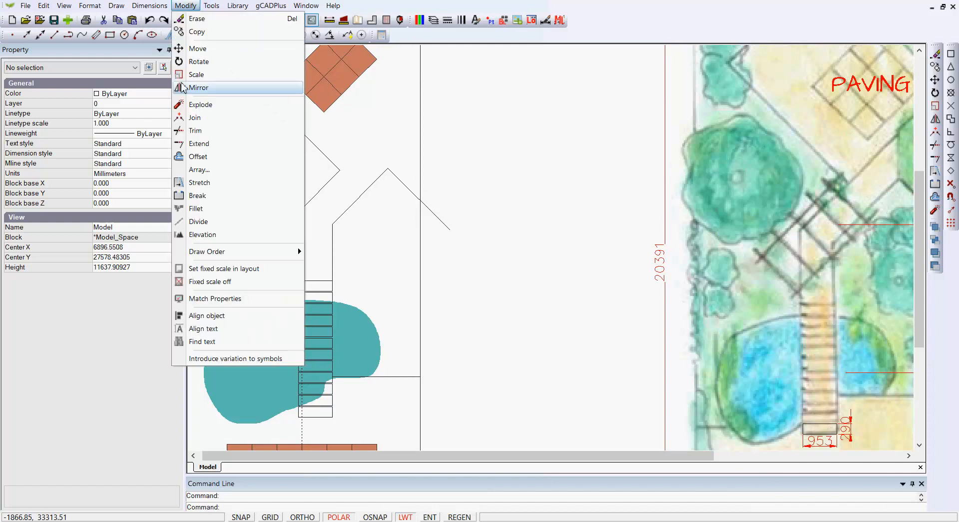
{"action": "left_click", "coordinate": [210, 133]}
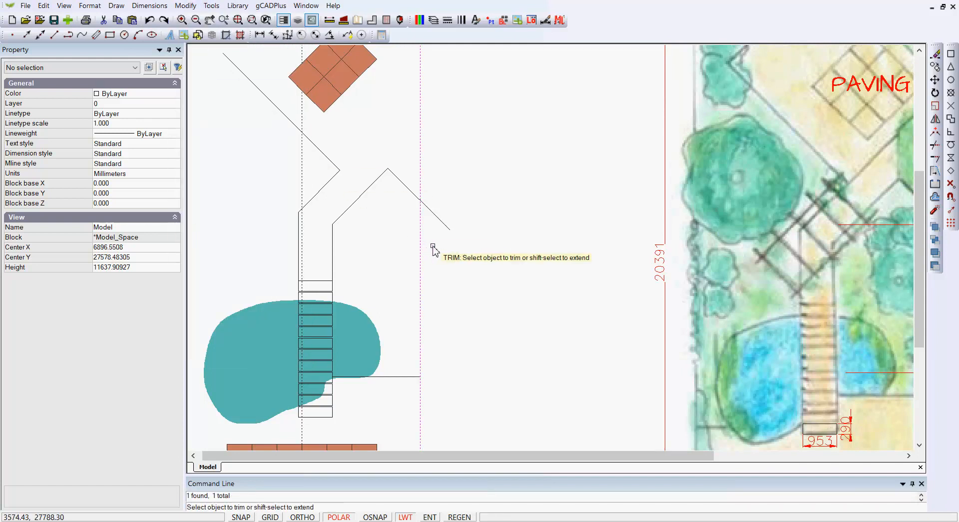
{"action": "scroll", "coordinate": [487, 205], "scroll_direction": "down", "scroll_amount": 1}
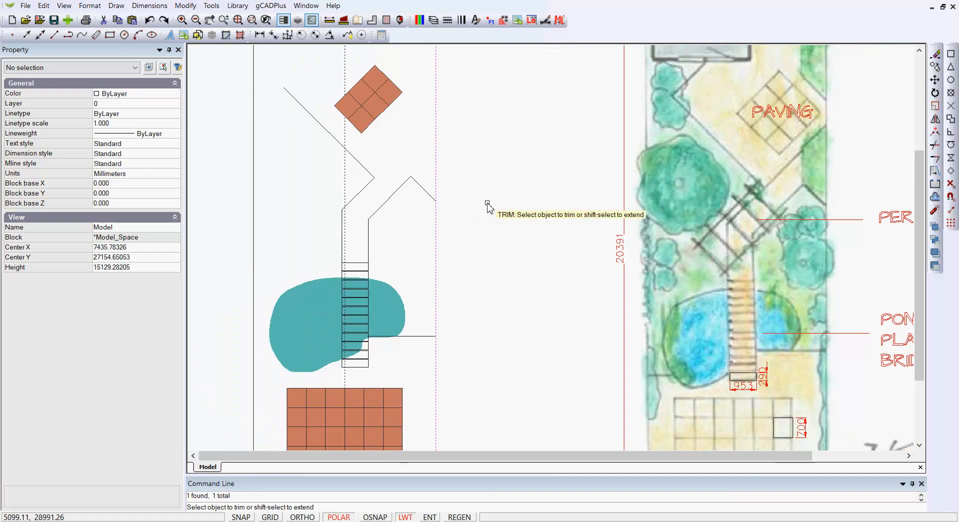
{"action": "key", "text": "Escape"}
{"action": "scroll", "coordinate": [485, 265], "scroll_direction": "down", "scroll_amount": 1}
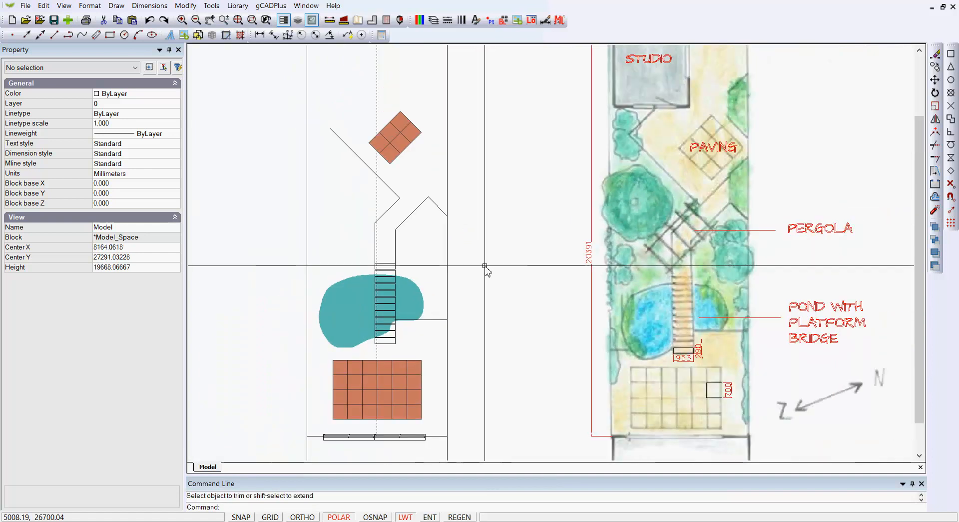
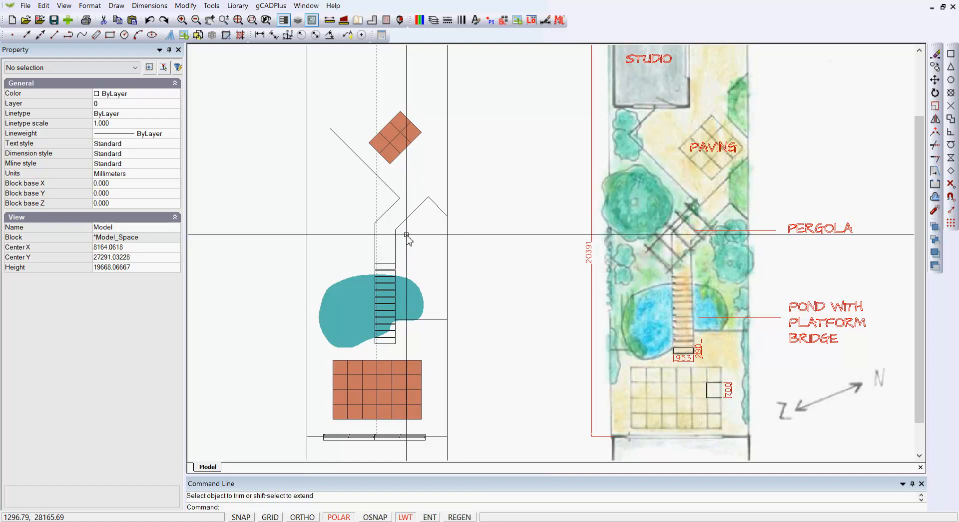
Step: Preview the 6X8 meter pergola and NarrowSpacePergola drawings in the Details library's Pergola folder without inserting either one
{"action": "left_click", "coordinate": [239, 6]}
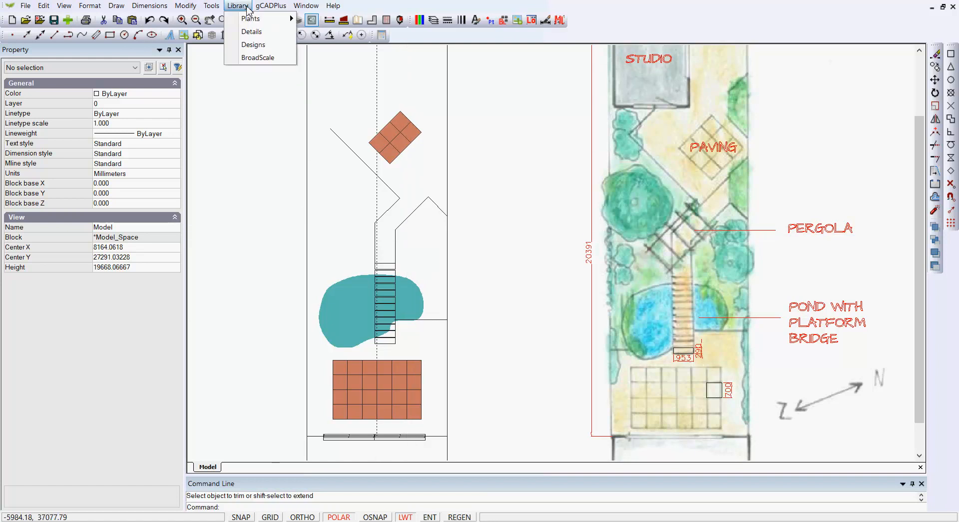
{"action": "left_click", "coordinate": [252, 31]}
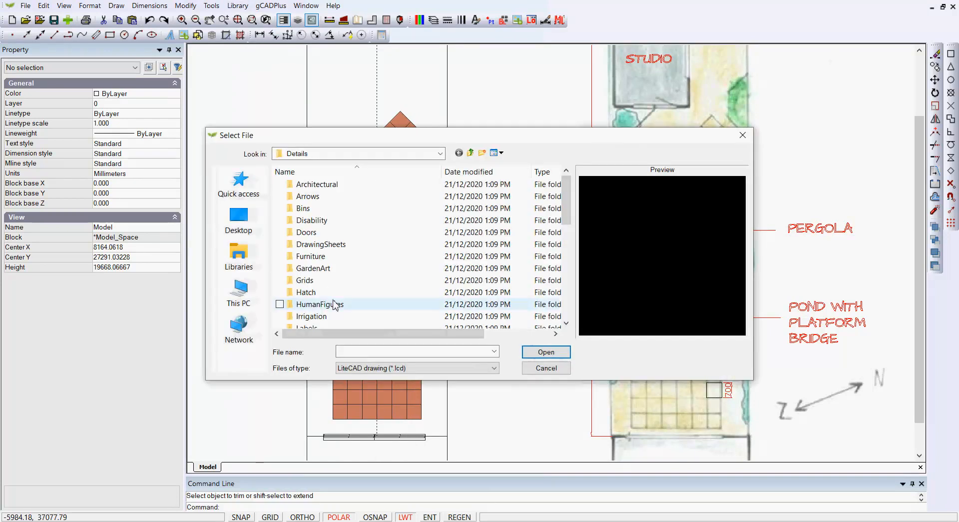
{"action": "scroll", "coordinate": [370, 285], "scroll_direction": "down", "scroll_amount": 4}
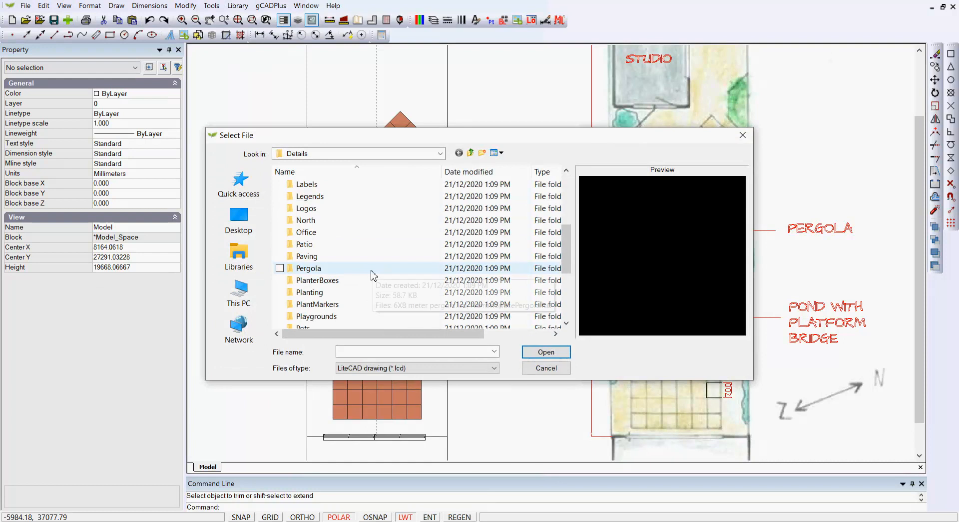
{"action": "left_click", "coordinate": [346, 270]}
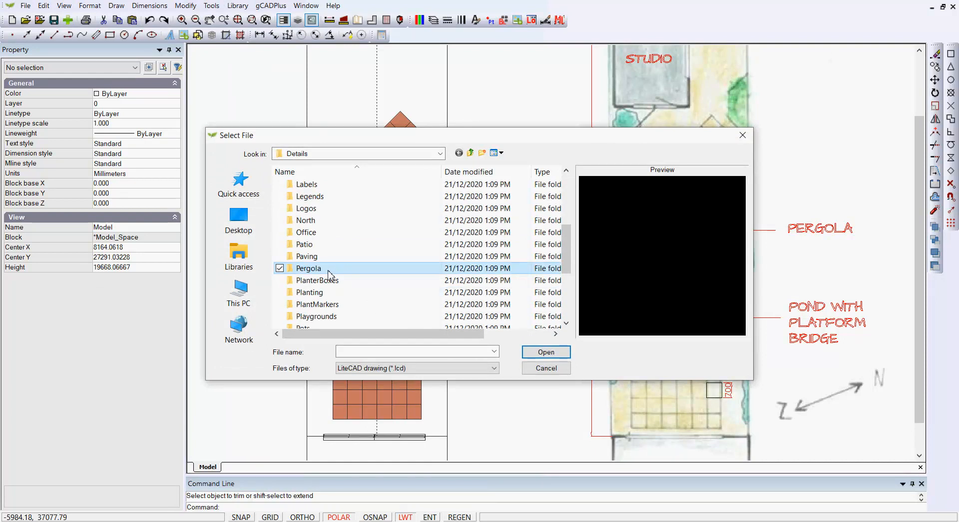
{"action": "double_click", "coordinate": [291, 269]}
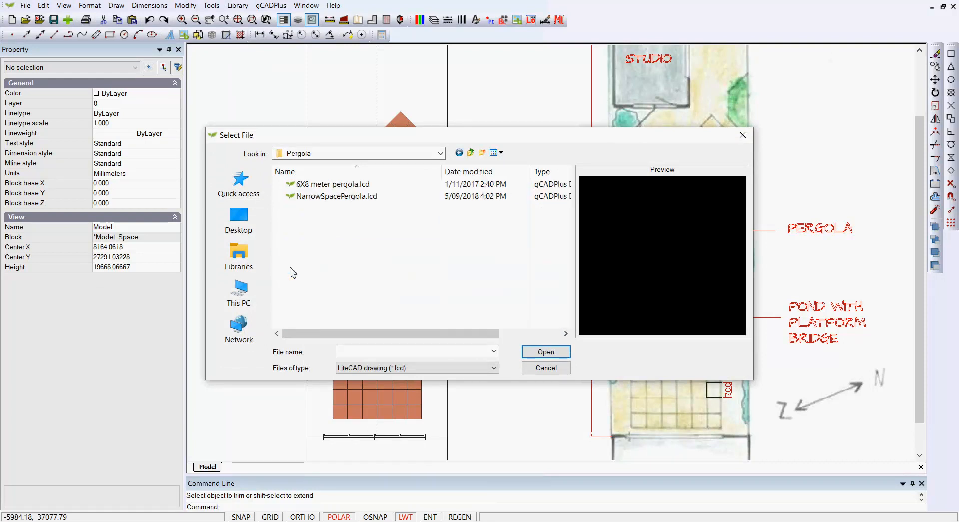
{"action": "left_click", "coordinate": [338, 185]}
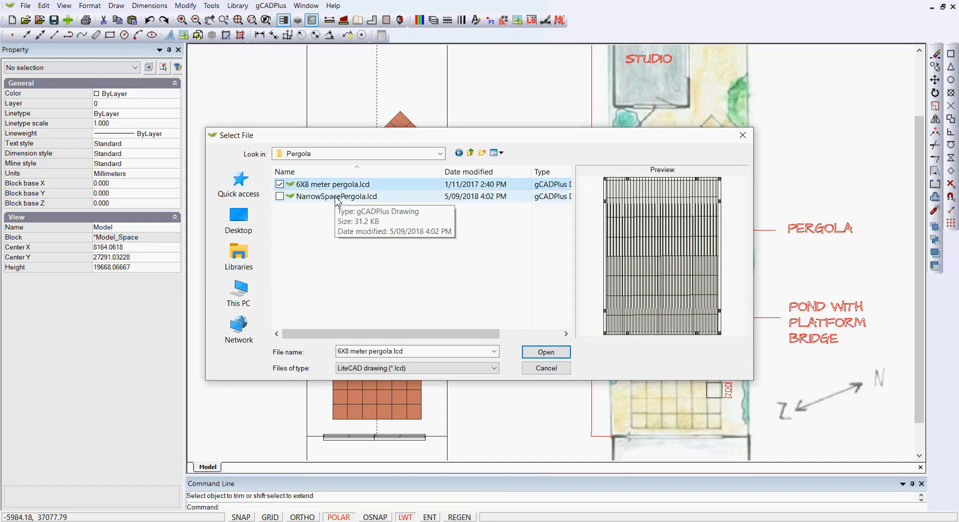
{"action": "left_click", "coordinate": [337, 197]}
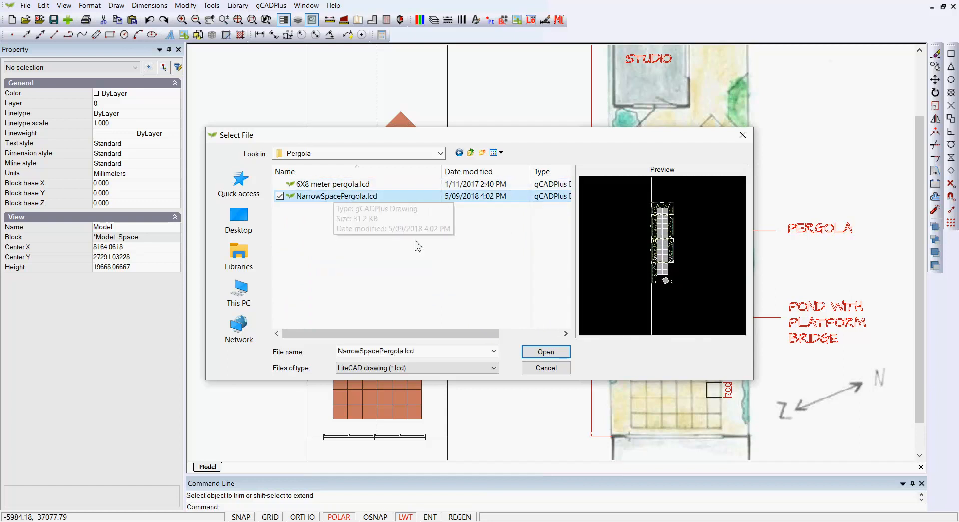
{"action": "left_click", "coordinate": [547, 368]}
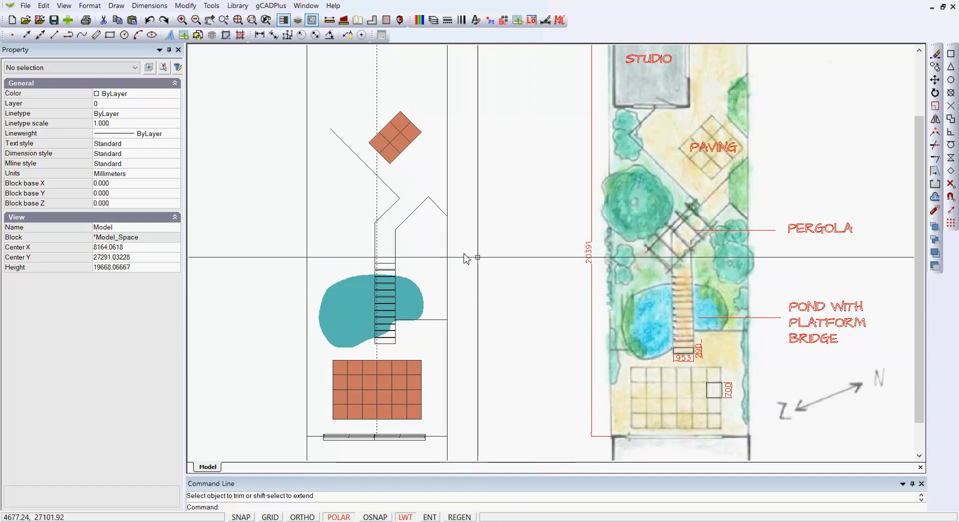
Step: Browse the standard plant library's symbol previews and choose UPlantSymbol40
{"action": "left_click", "coordinate": [237, 6]}
{"action": "mouse_move", "coordinate": [256, 25]}
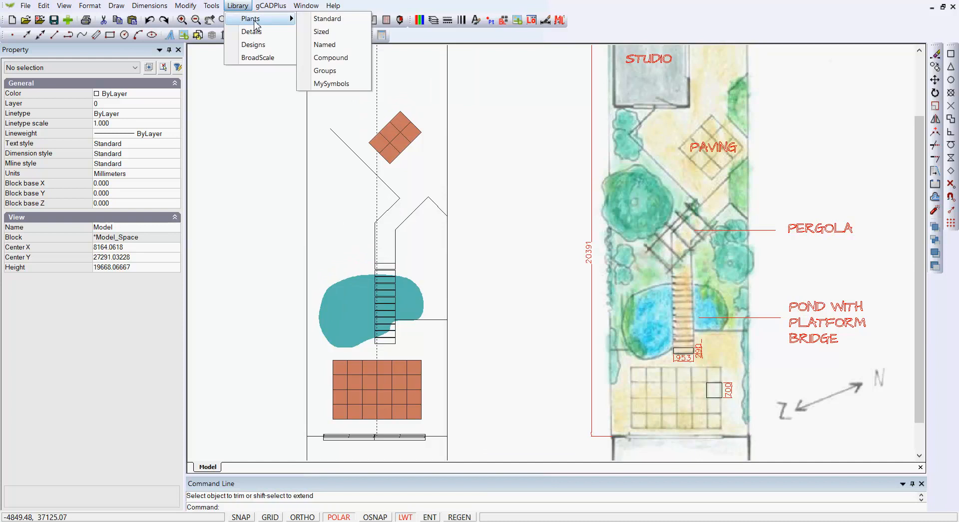
{"action": "left_click", "coordinate": [328, 18]}
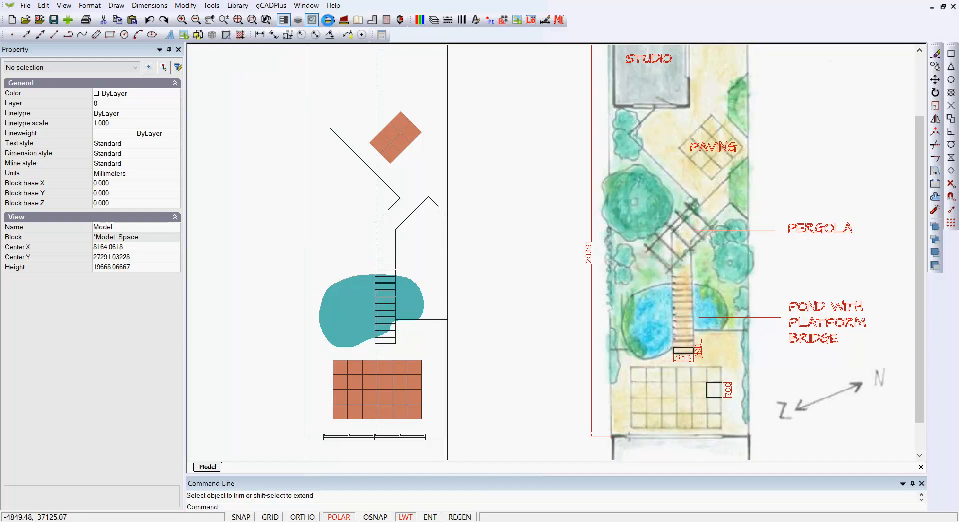
{"action": "left_click", "coordinate": [375, 294]}
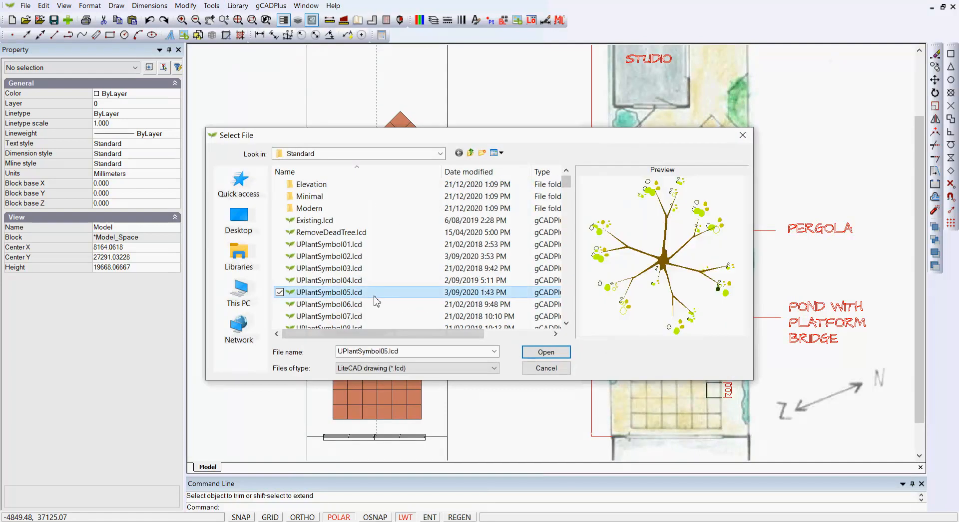
{"action": "key", "text": "Down"}
{"action": "key", "text": "Down"}
{"action": "key", "text": "Down"}
{"action": "key", "text": "Down"}
{"action": "key", "text": "Down"}
{"action": "key", "text": "Down"}
{"action": "key", "text": "Down"}
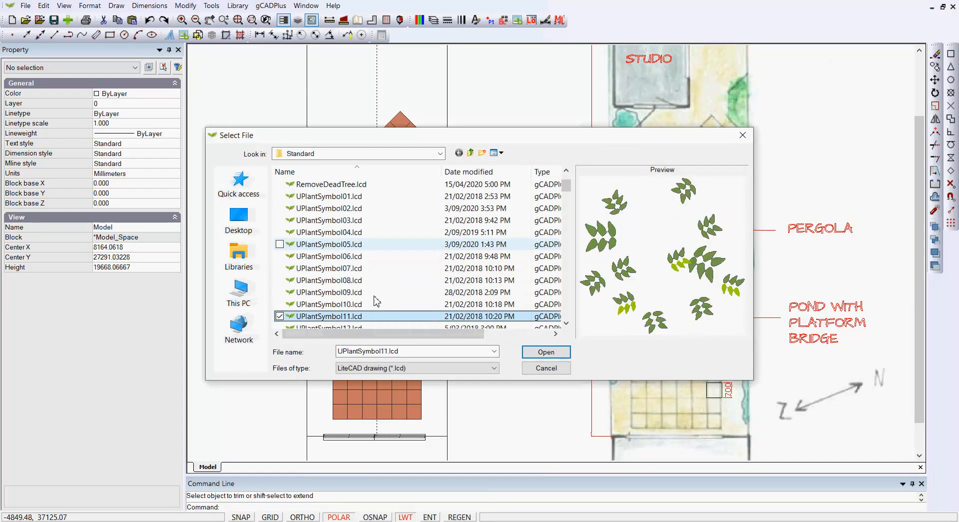
{"action": "key", "text": "Down"}
{"action": "key", "text": "Down"}
{"action": "key", "text": "Down"}
{"action": "key", "text": "Down"}
{"action": "key", "text": "Down"}
{"action": "key", "text": "Down"}
{"action": "key", "text": "Down"}
{"action": "key", "text": "Down"}
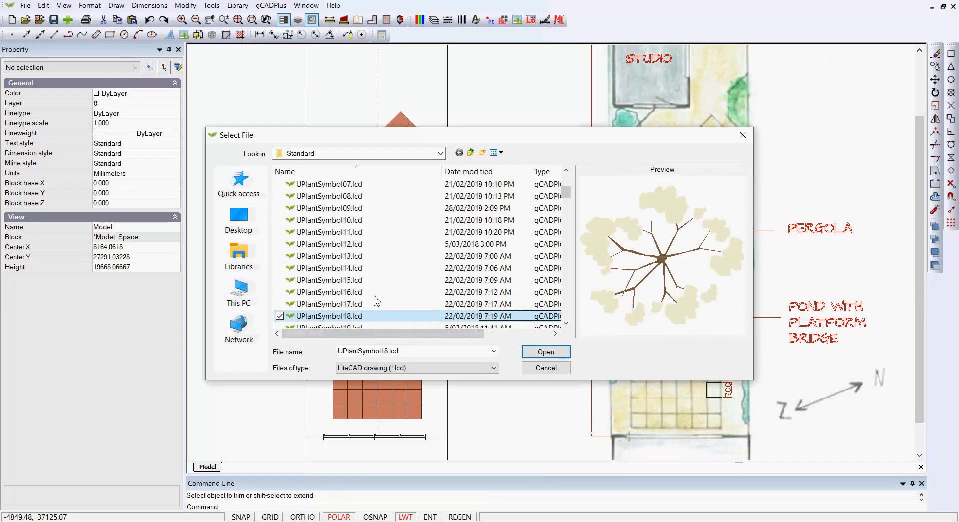
{"action": "key", "text": "Down"}
{"action": "key", "text": "Down"}
{"action": "key", "text": "Down"}
{"action": "key", "text": "Down"}
{"action": "key", "text": "Down"}
{"action": "key", "text": "Down"}
{"action": "key", "text": "Down"}
{"action": "key", "text": "Down"}
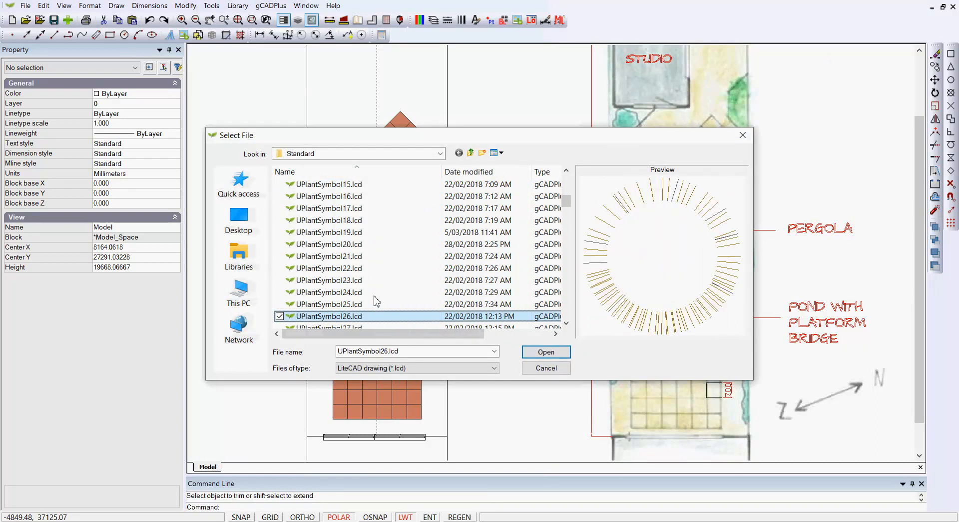
{"action": "key", "text": "Down"}
{"action": "key", "text": "Down"}
{"action": "key", "text": "Down"}
{"action": "key", "text": "Down"}
{"action": "key", "text": "Down"}
{"action": "key", "text": "Down"}
{"action": "key", "text": "Down"}
{"action": "key", "text": "Down"}
{"action": "key", "text": "Down"}
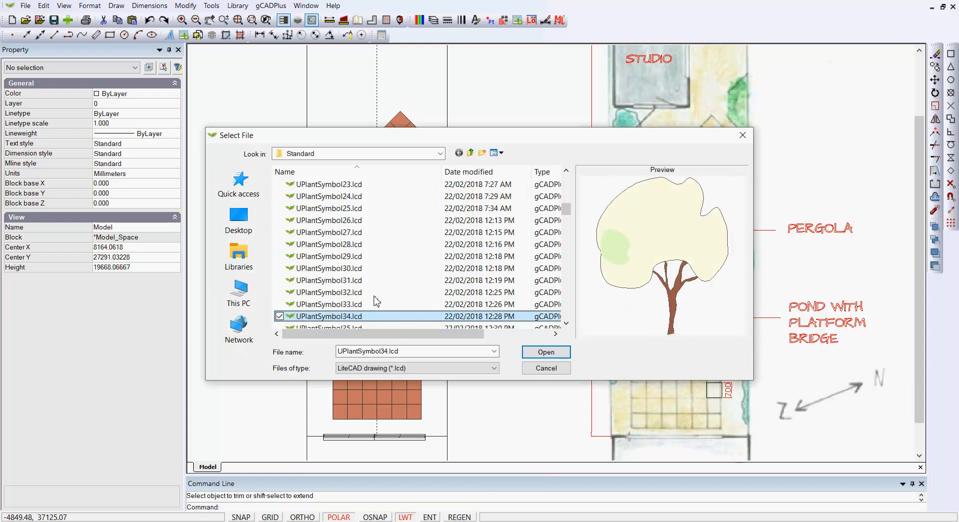
{"action": "key", "text": "Down"}
{"action": "key", "text": "Down"}
{"action": "key", "text": "Down"}
{"action": "key", "text": "Down"}
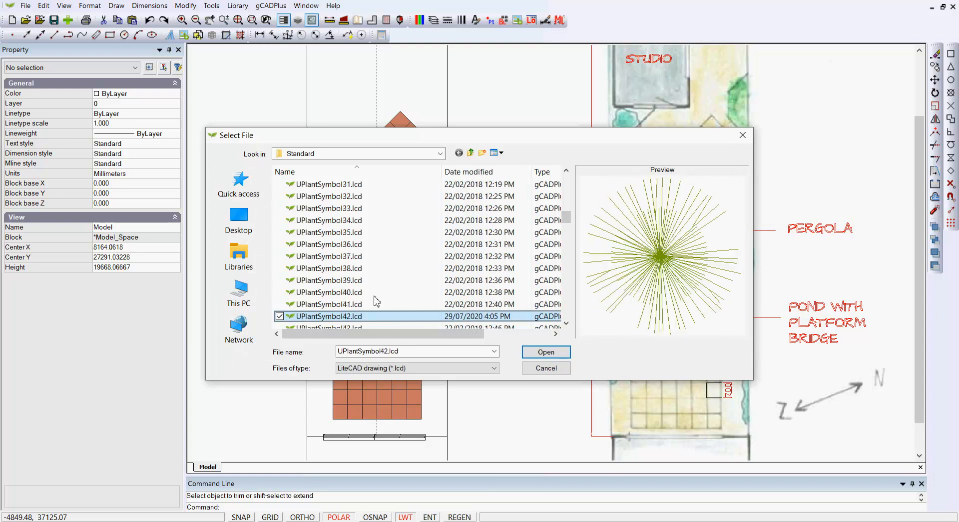
{"action": "key", "text": "Up"}
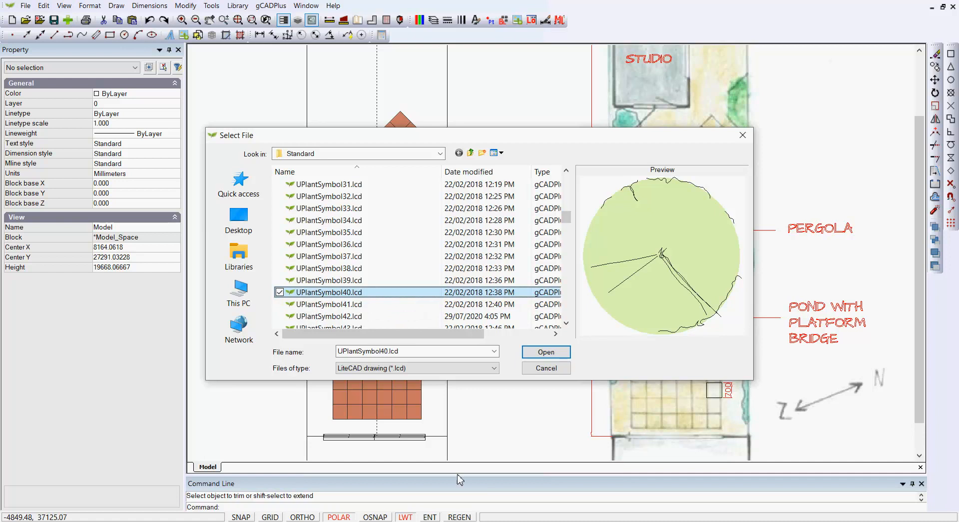
Step: Insert UPlantSymbol40 at scale 1.0 and rotation 0 against the right garden boundary, just below the angled path edge
{"action": "left_click", "coordinate": [549, 353]}
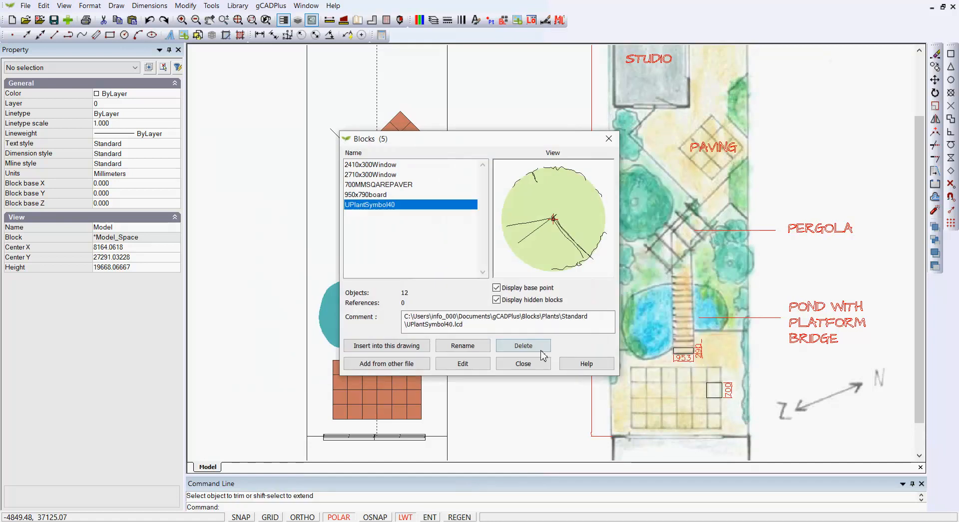
{"action": "left_click", "coordinate": [400, 345]}
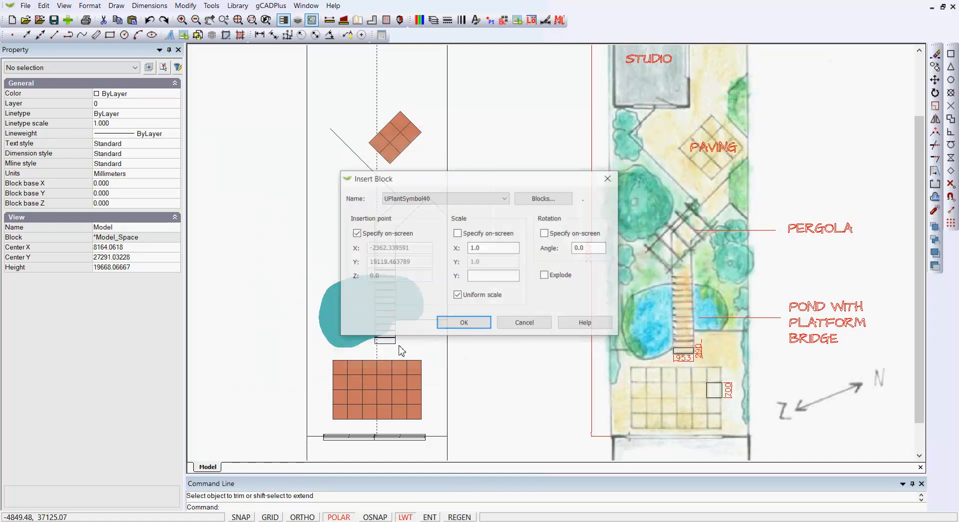
{"action": "left_click", "coordinate": [463, 324]}
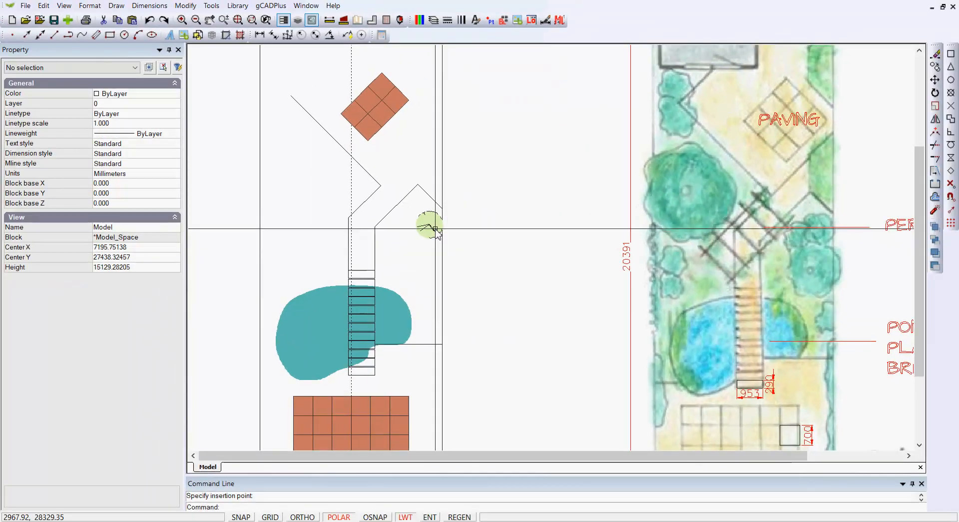
Step: Copy the plant symbol from its centre three times, beside and below the original, to form a cluster of four
{"action": "left_click", "coordinate": [435, 228]}
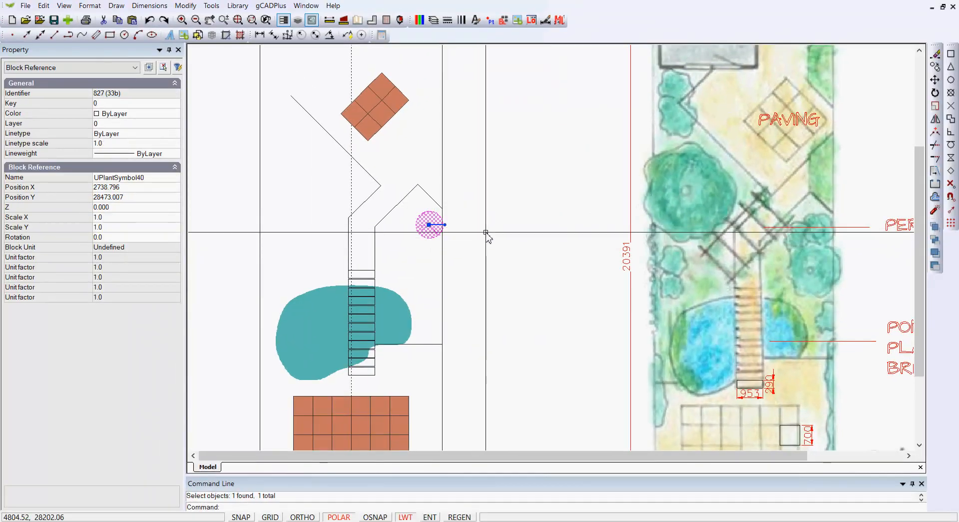
{"action": "right_click", "coordinate": [487, 233]}
{"action": "left_click", "coordinate": [515, 267]}
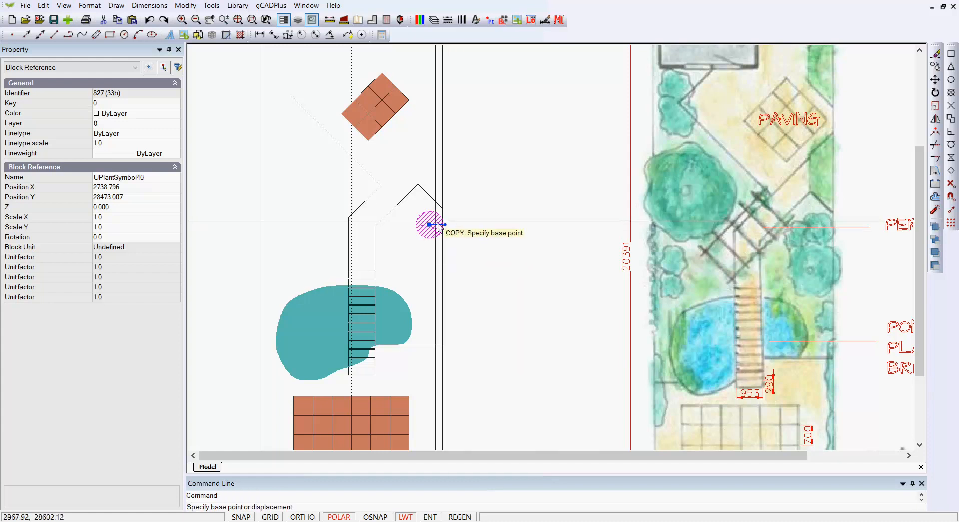
{"action": "left_click", "coordinate": [429, 226]}
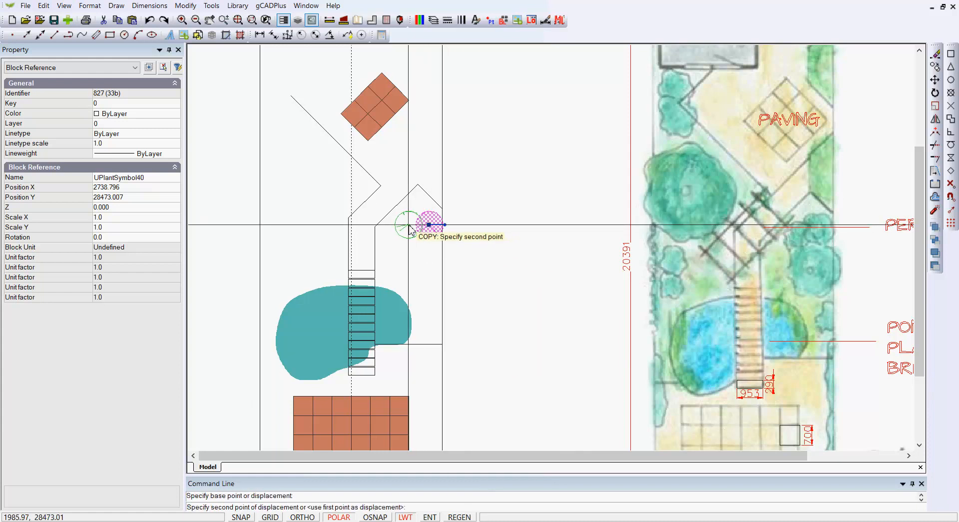
{"action": "left_click", "coordinate": [409, 226]}
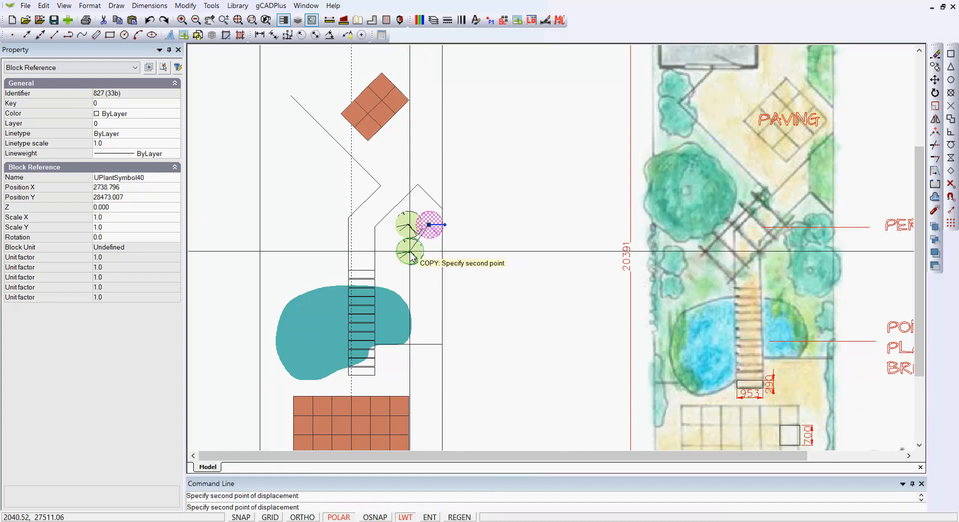
{"action": "left_click", "coordinate": [412, 256]}
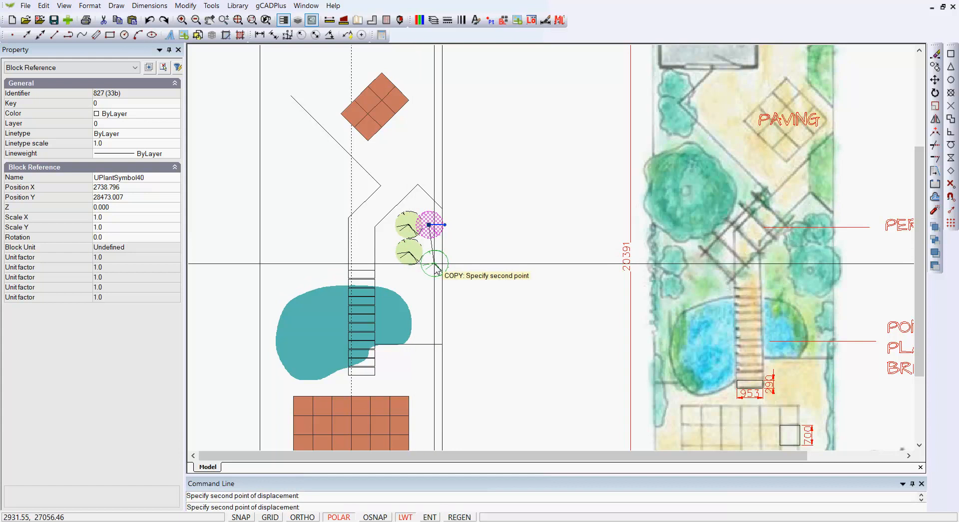
{"action": "left_click", "coordinate": [430, 265]}
{"action": "key", "text": "Escape"}
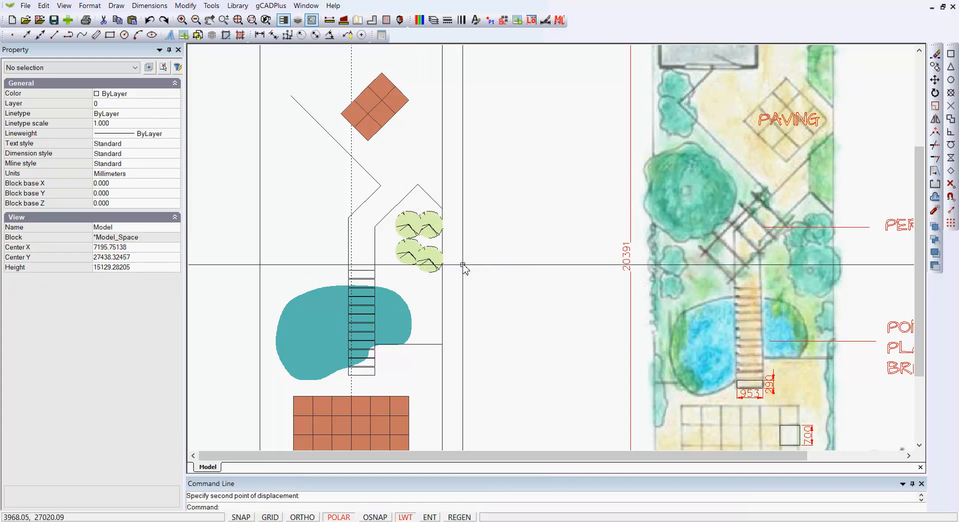
Step: Scale the lower-right plant of the cluster about its centre to nearly twice its size
{"action": "left_click", "coordinate": [429, 260]}
{"action": "scroll", "coordinate": [446, 280], "scroll_direction": "up", "scroll_amount": 4}
{"action": "right_click", "coordinate": [500, 269]}
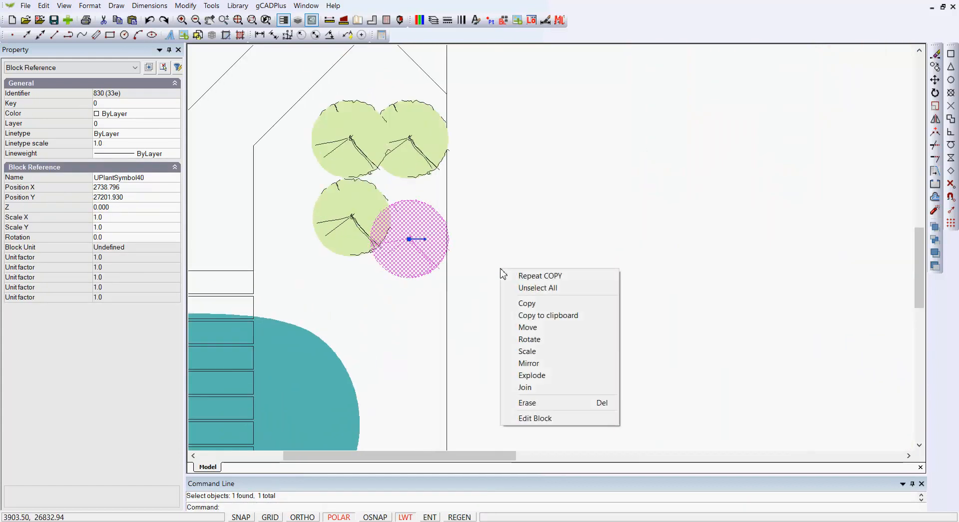
{"action": "left_click", "coordinate": [540, 351]}
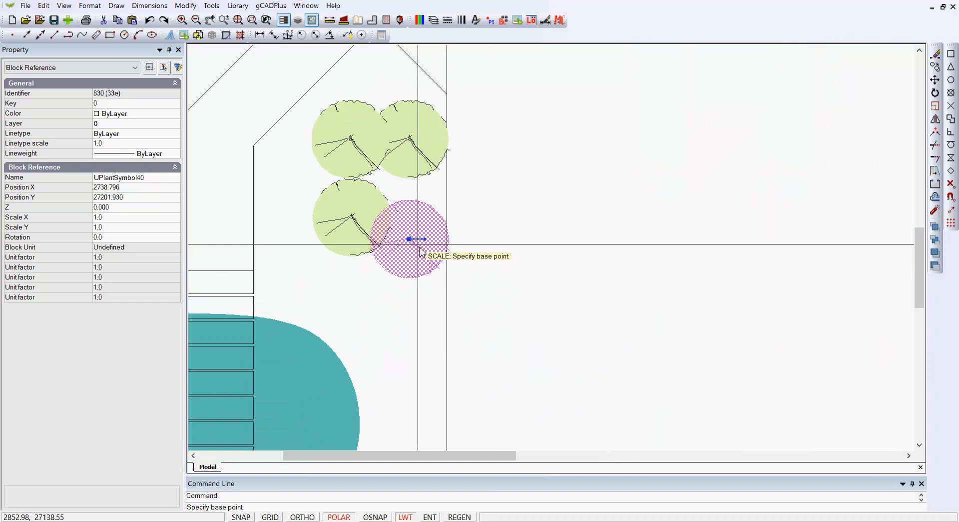
{"action": "left_click", "coordinate": [409, 240]}
{"action": "left_click", "coordinate": [425, 272]}
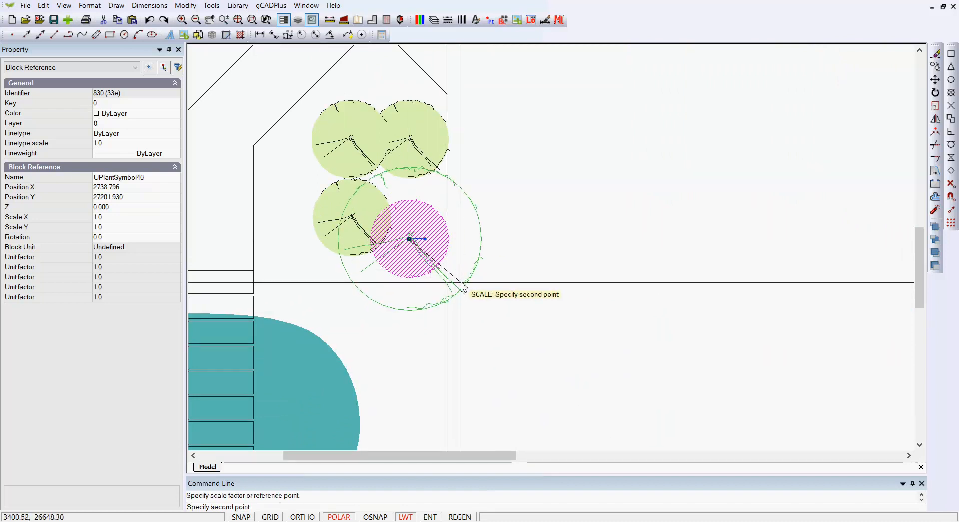
{"action": "left_click", "coordinate": [458, 280]}
{"action": "key", "text": "Escape"}
{"action": "scroll", "coordinate": [494, 300], "scroll_direction": "down", "scroll_amount": 3}
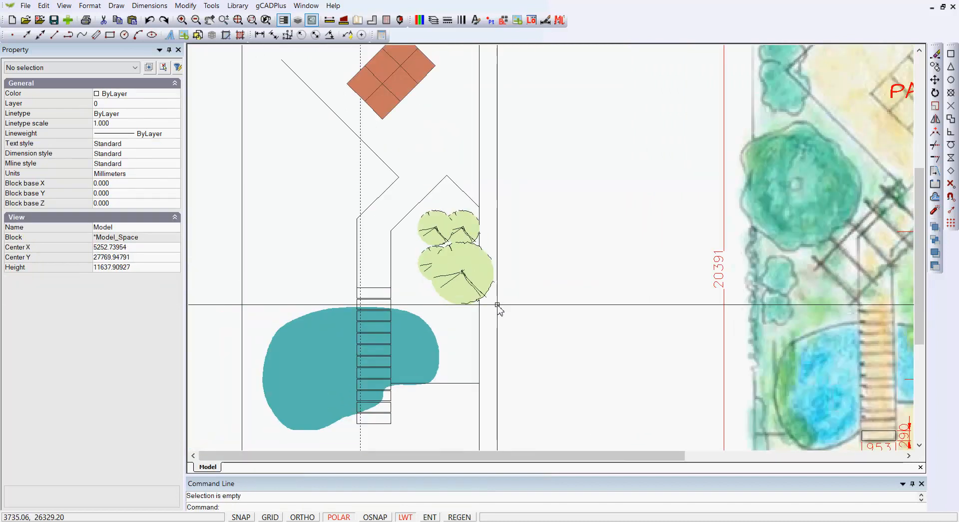
Step: Browse the symbol previews in the standard plant library and choose UPlantSymbol119 for insertion
{"action": "scroll", "coordinate": [638, 345], "scroll_direction": "down", "scroll_amount": 3}
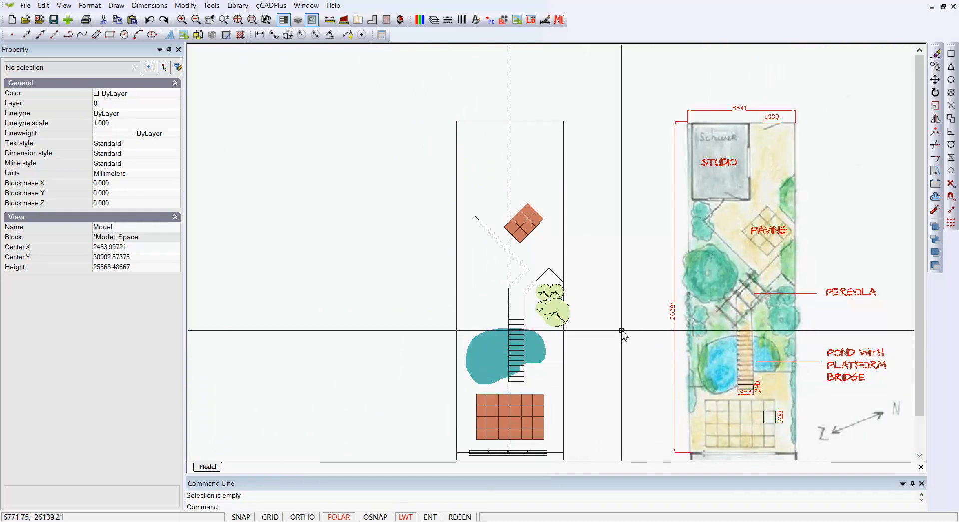
{"action": "scroll", "coordinate": [620, 334], "scroll_direction": "up", "scroll_amount": 1}
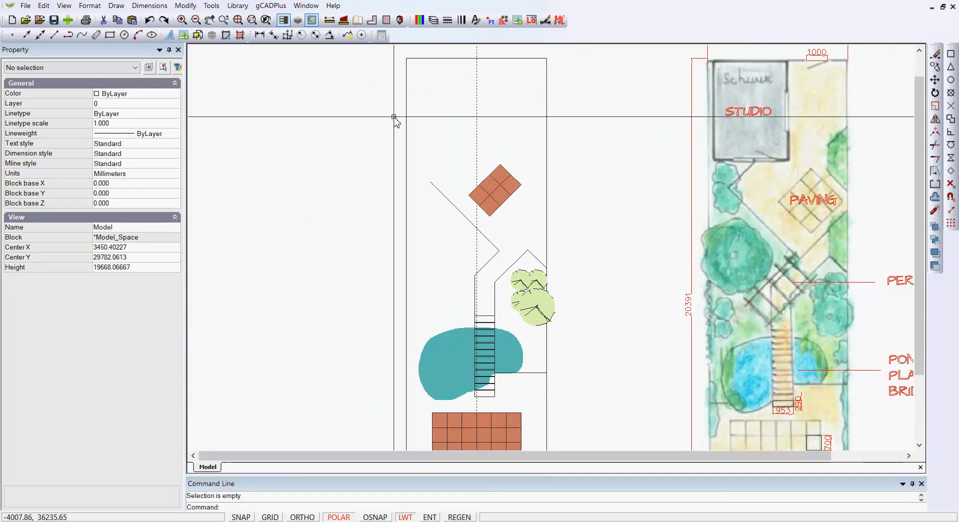
{"action": "left_click", "coordinate": [236, 7]}
{"action": "mouse_move", "coordinate": [273, 24]}
{"action": "left_click", "coordinate": [325, 19]}
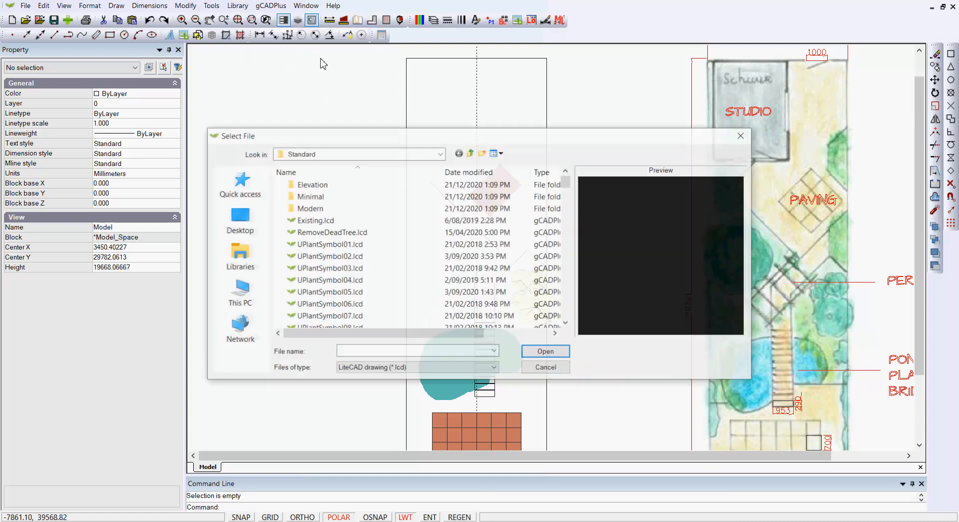
{"action": "left_click_drag", "start_coordinate": [568, 189], "coordinate": [570, 254]}
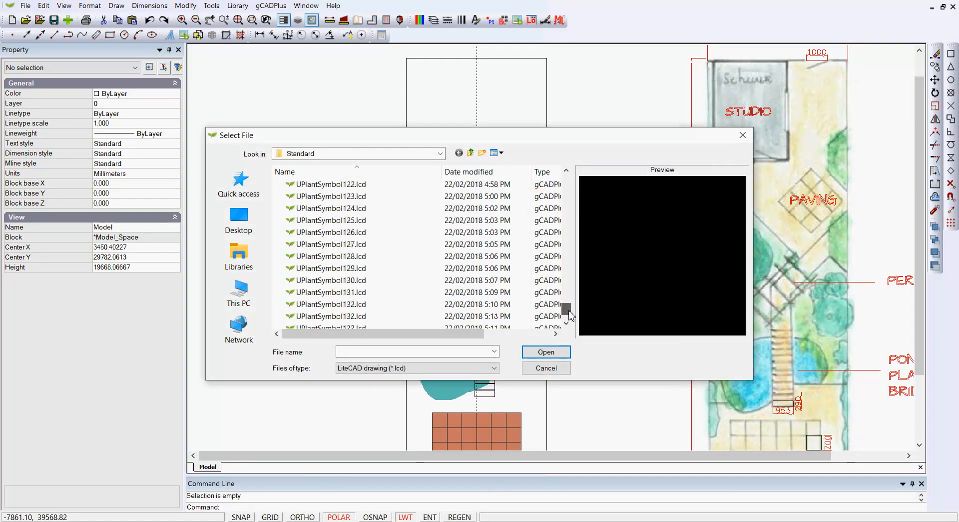
{"action": "left_click", "coordinate": [350, 232]}
{"action": "left_click", "coordinate": [337, 220]}
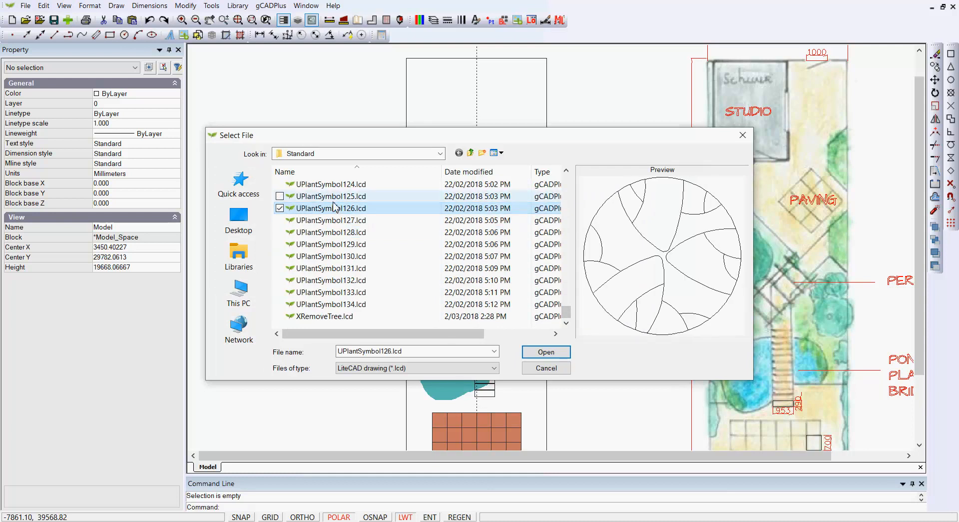
{"action": "left_click", "coordinate": [340, 196]}
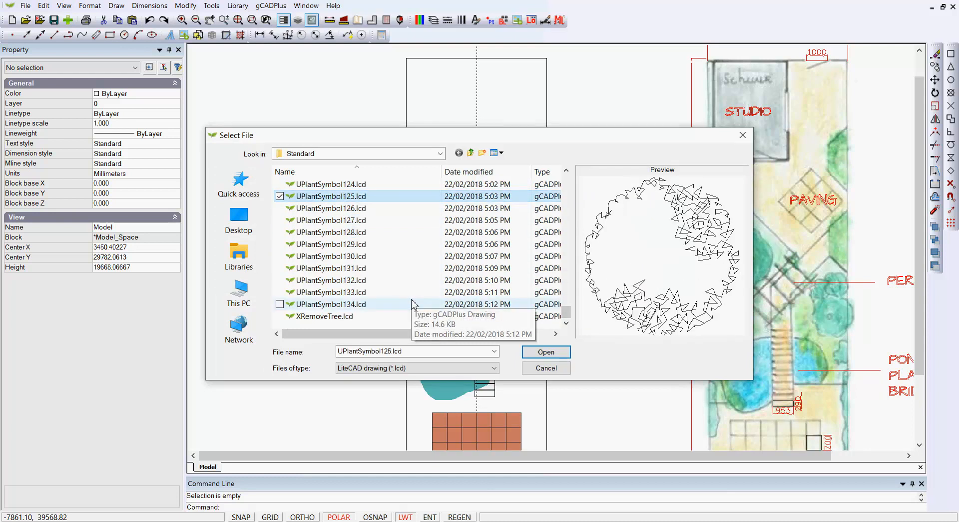
{"action": "key", "text": "Up"}
{"action": "key", "text": "Up"}
{"action": "key", "text": "Up"}
{"action": "key", "text": "Up"}
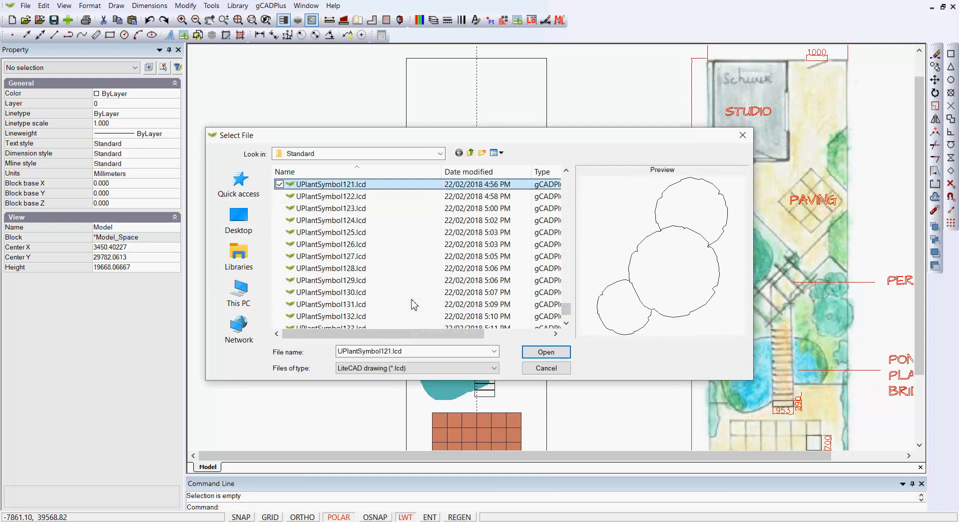
{"action": "key", "text": "Up"}
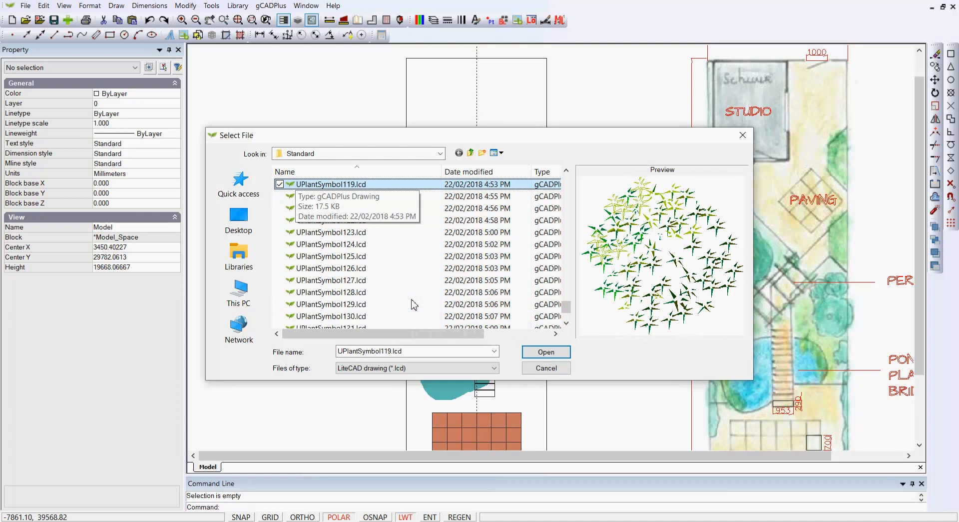
{"action": "left_click", "coordinate": [537, 353]}
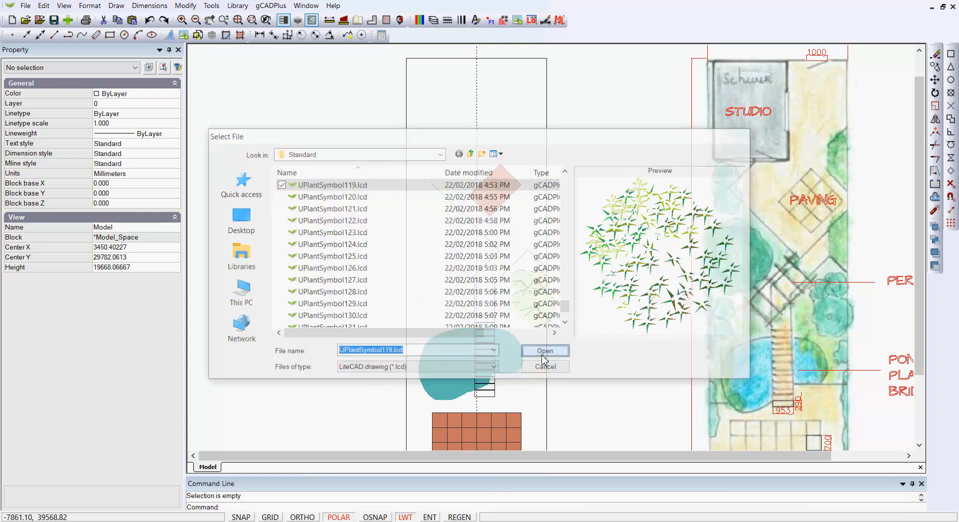
Step: Insert UPlantSymbol119 at scale 1.0 and rotation 0 just below the enlarged plant, near the right garden boundary
{"action": "left_click", "coordinate": [402, 351]}
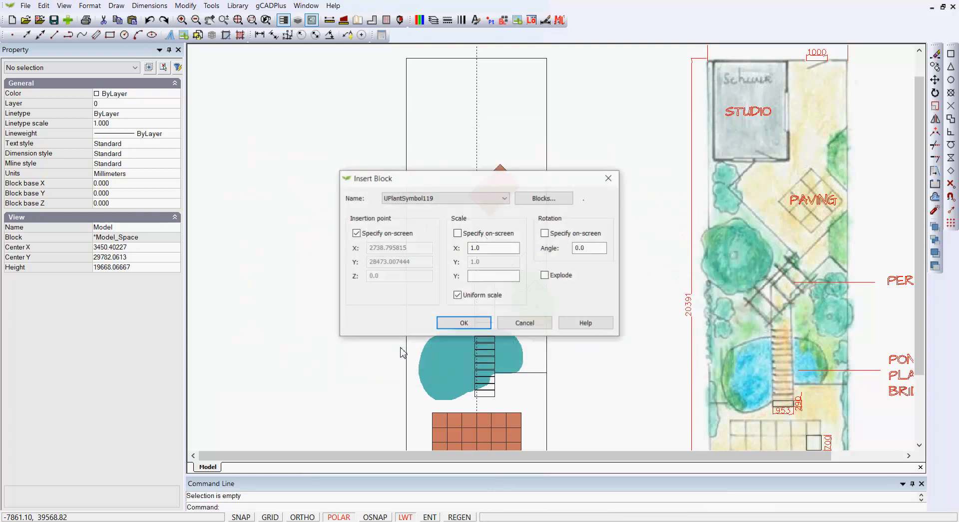
{"action": "left_click", "coordinate": [467, 323]}
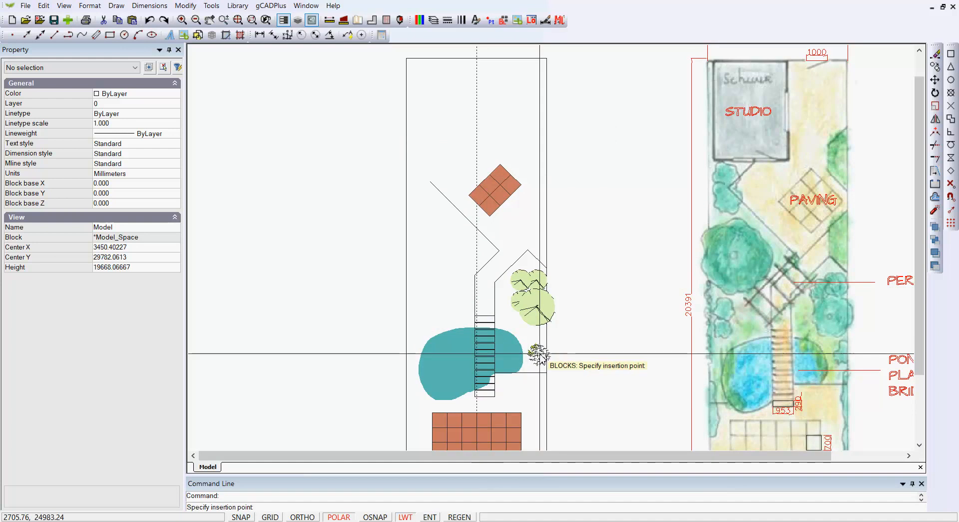
{"action": "left_click", "coordinate": [529, 326]}
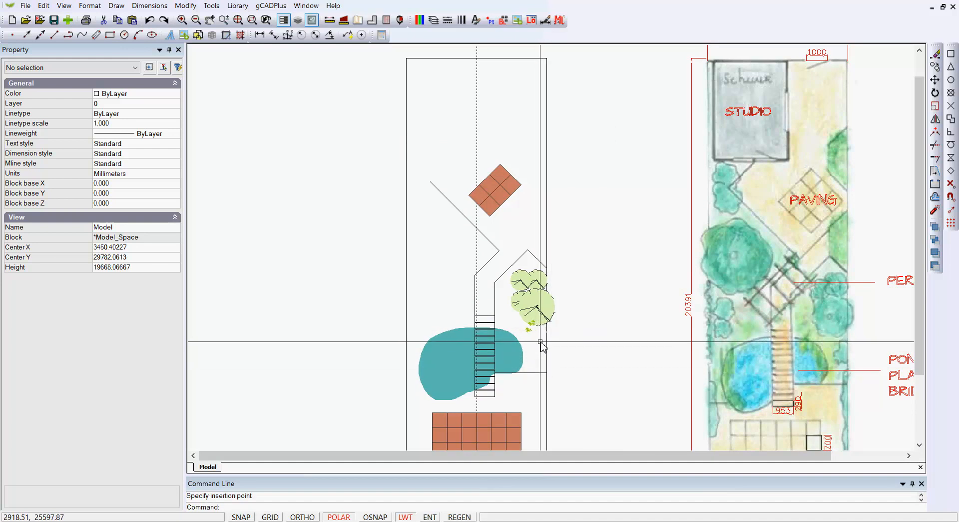
{"action": "left_click", "coordinate": [527, 331]}
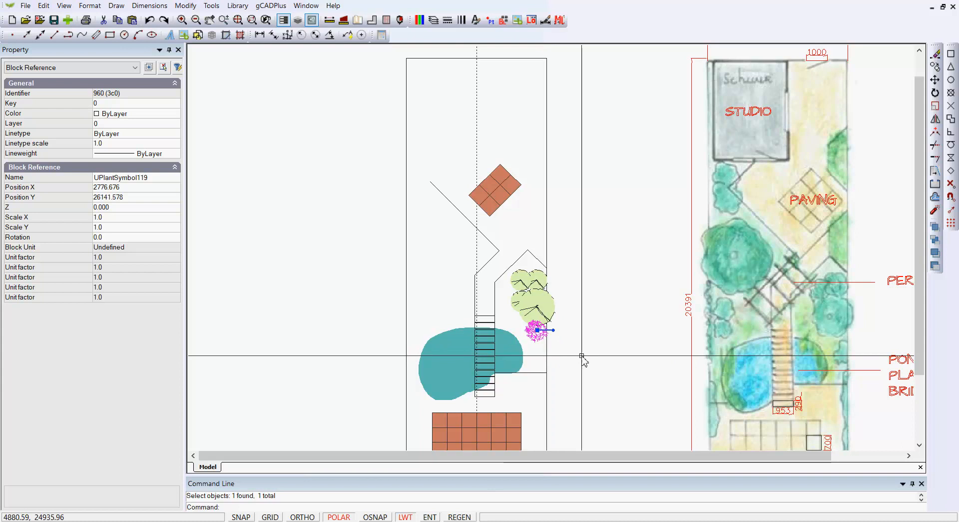
{"action": "scroll", "coordinate": [540, 338], "scroll_direction": "up", "scroll_amount": 3}
{"action": "key", "text": "Escape"}
{"action": "scroll", "coordinate": [539, 339], "scroll_direction": "down", "scroll_amount": 5}
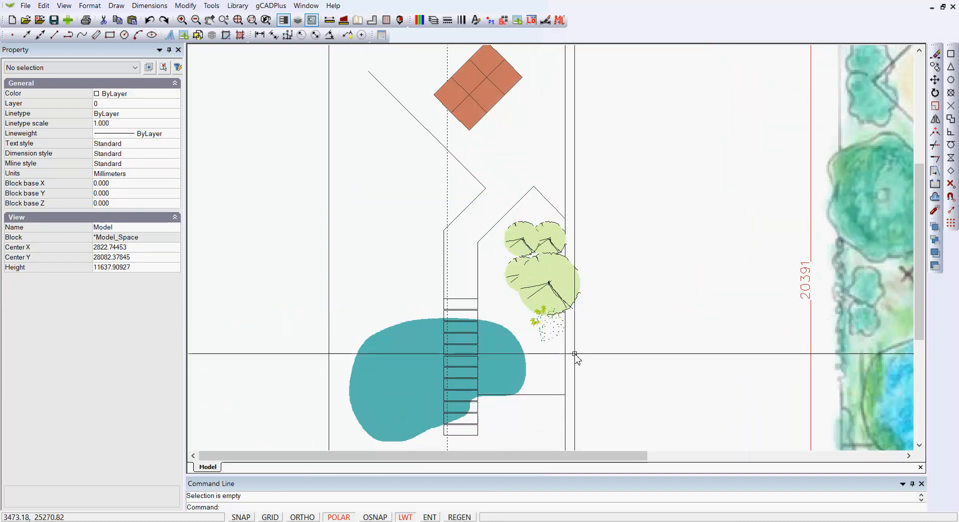
Step: Copy the small leafy plant symbol twice from its centre, straight down the strip between the pond and the right boundary
{"action": "left_click", "coordinate": [548, 326]}
{"action": "right_click", "coordinate": [548, 332]}
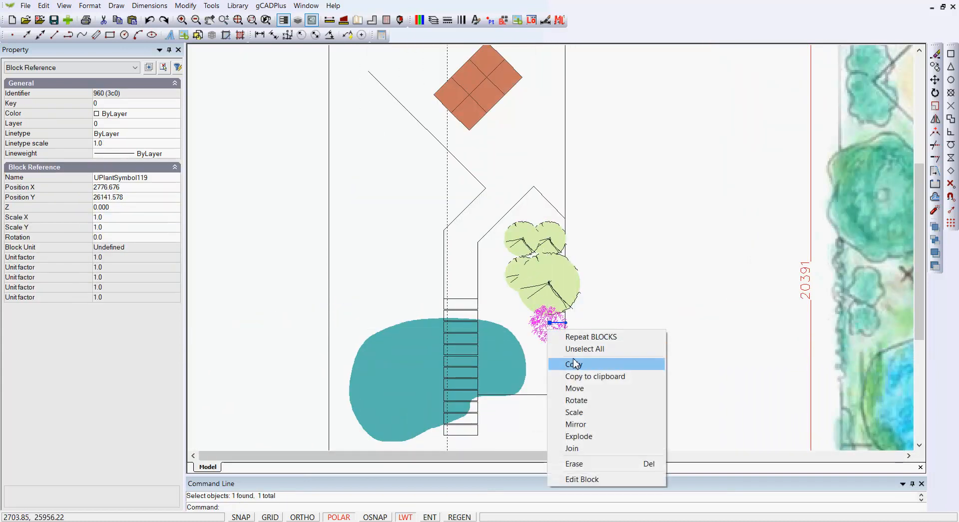
{"action": "left_click", "coordinate": [574, 364]}
{"action": "left_click", "coordinate": [550, 323]}
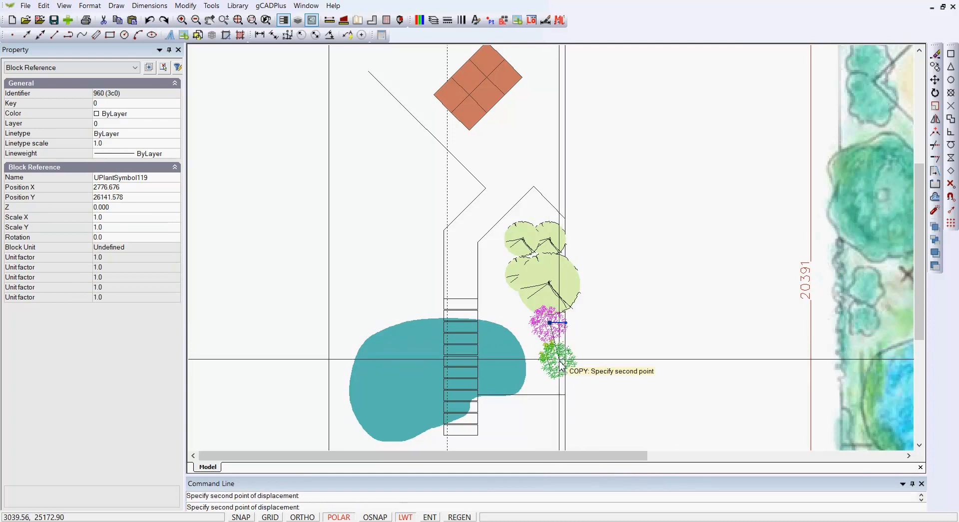
{"action": "left_click", "coordinate": [554, 384]}
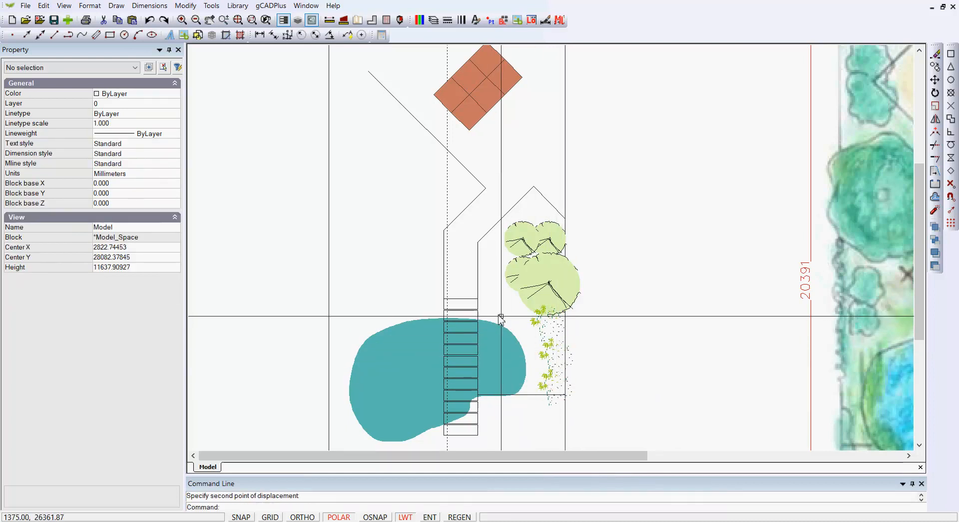
Step: Begin a polyline at the right boundary, following just below the horizontal edge beside the pond and around the bridge's lower end
{"action": "scroll", "coordinate": [600, 376], "scroll_direction": "down", "scroll_amount": 2}
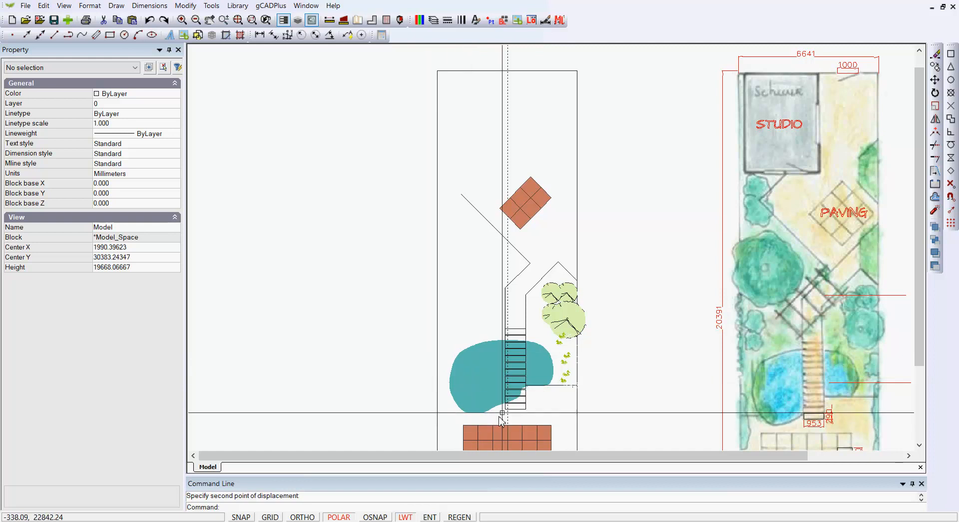
{"action": "middle_click_drag", "start_coordinate": [502, 415], "coordinate": [437, 321]}
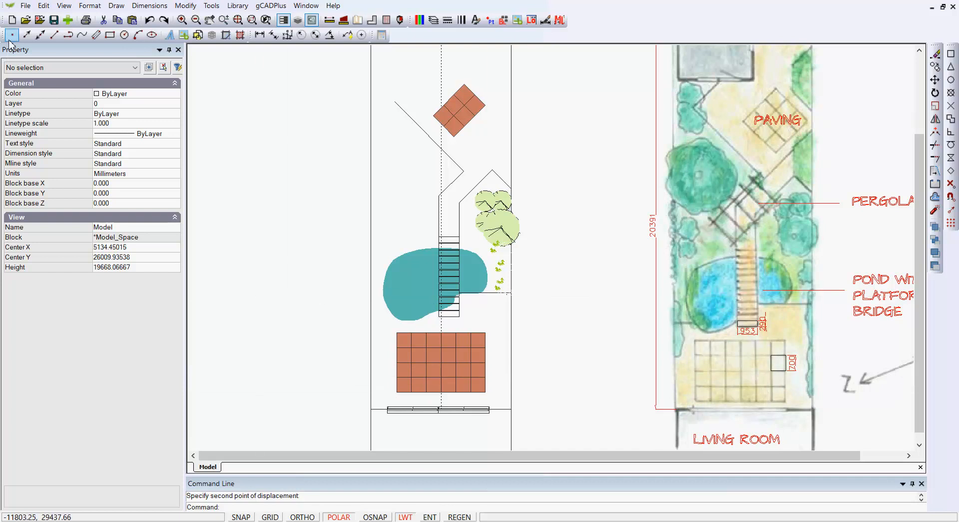
{"action": "left_click", "coordinate": [116, 7]}
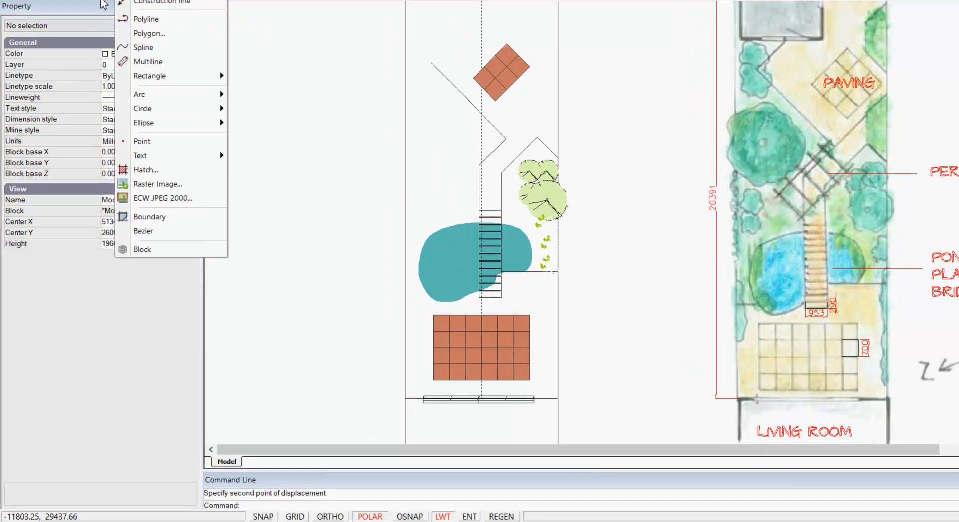
{"action": "left_click", "coordinate": [131, 62]}
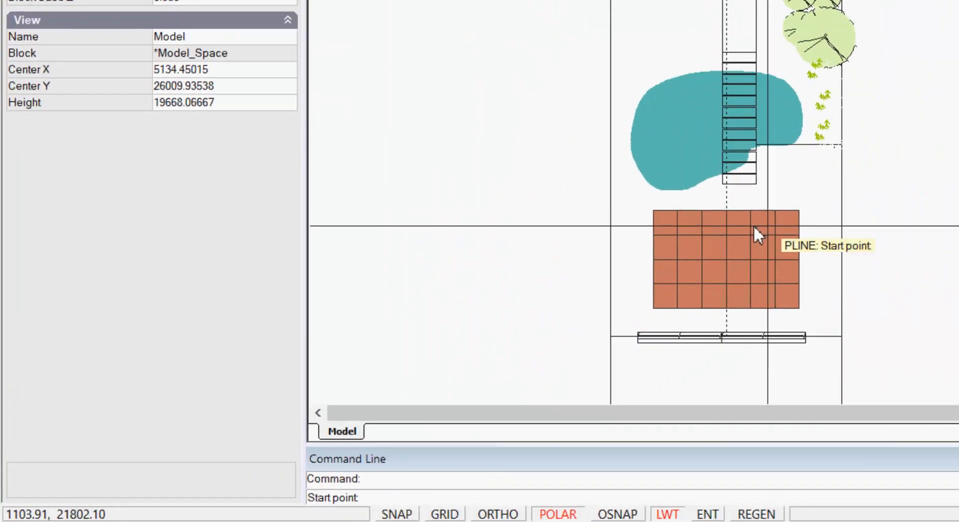
{"action": "scroll", "coordinate": [832, 169], "scroll_direction": "up", "scroll_amount": 1}
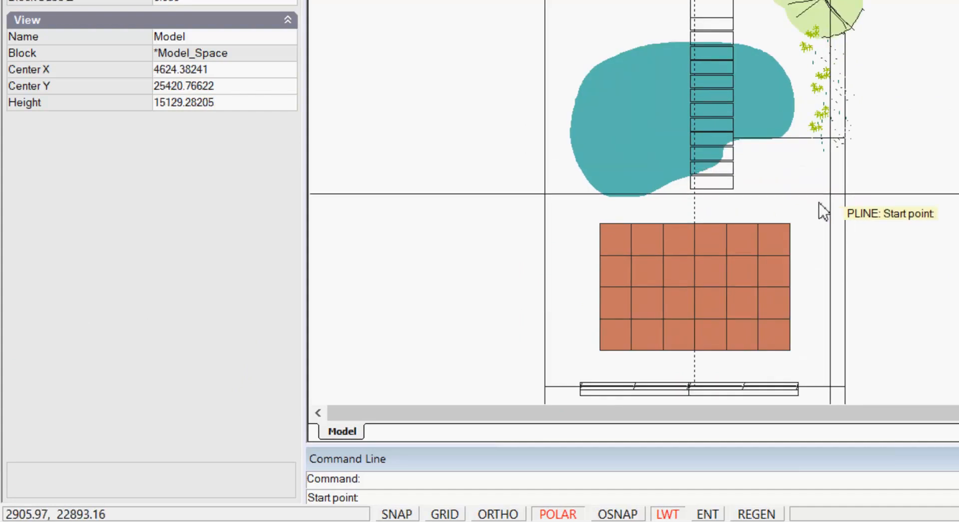
{"action": "left_click", "coordinate": [833, 142]}
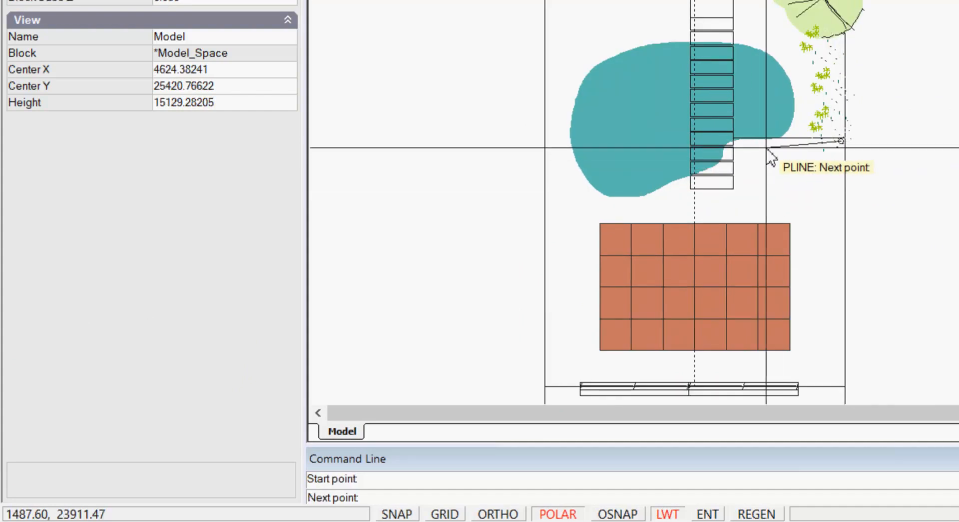
{"action": "left_click", "coordinate": [743, 149]}
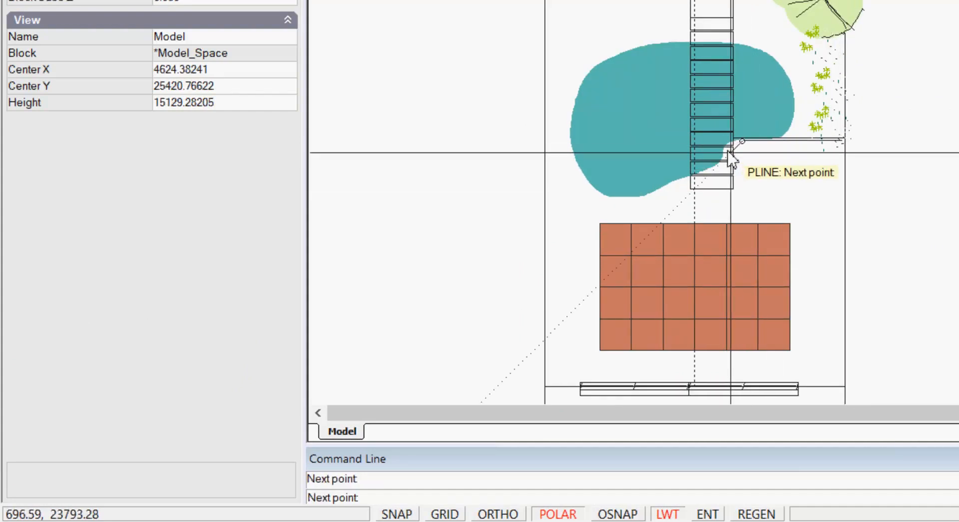
{"action": "left_click", "coordinate": [730, 152]}
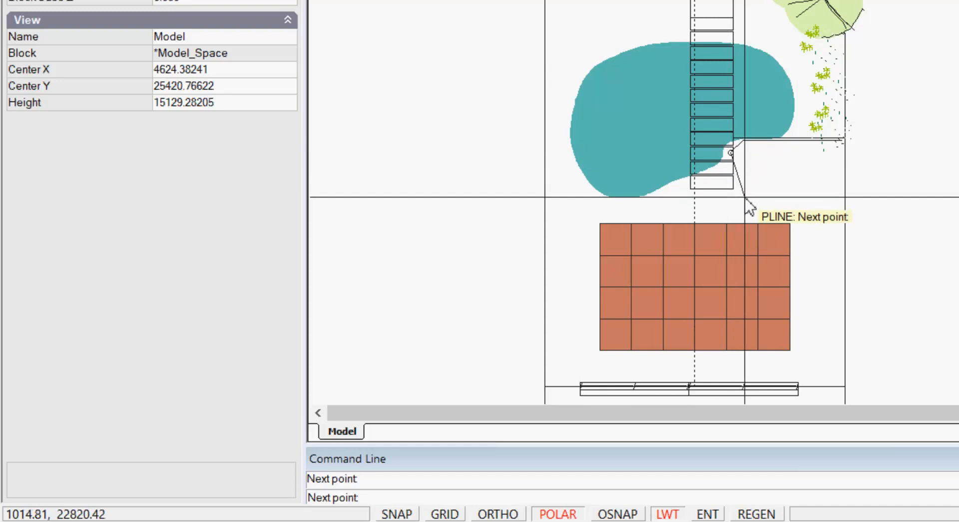
{"action": "left_click", "coordinate": [737, 189]}
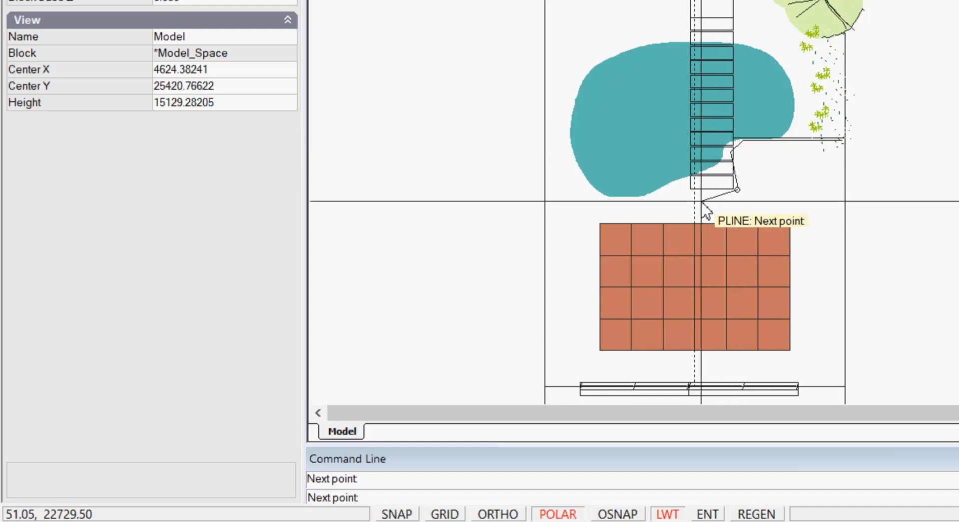
{"action": "left_click", "coordinate": [687, 180]}
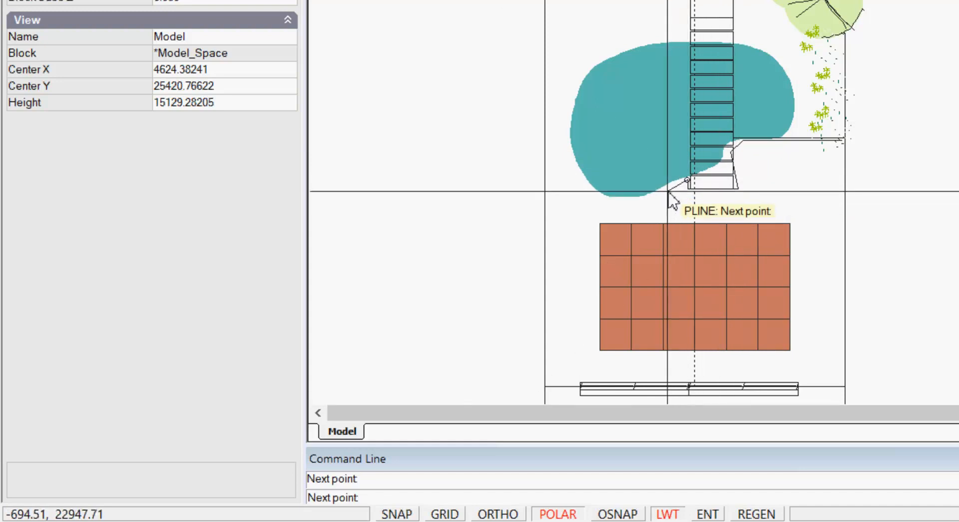
Step: Continue the polyline loosely around the pond's lower edge and across to the left garden boundary
{"action": "left_click", "coordinate": [663, 192]}
{"action": "left_click", "coordinate": [625, 203]}
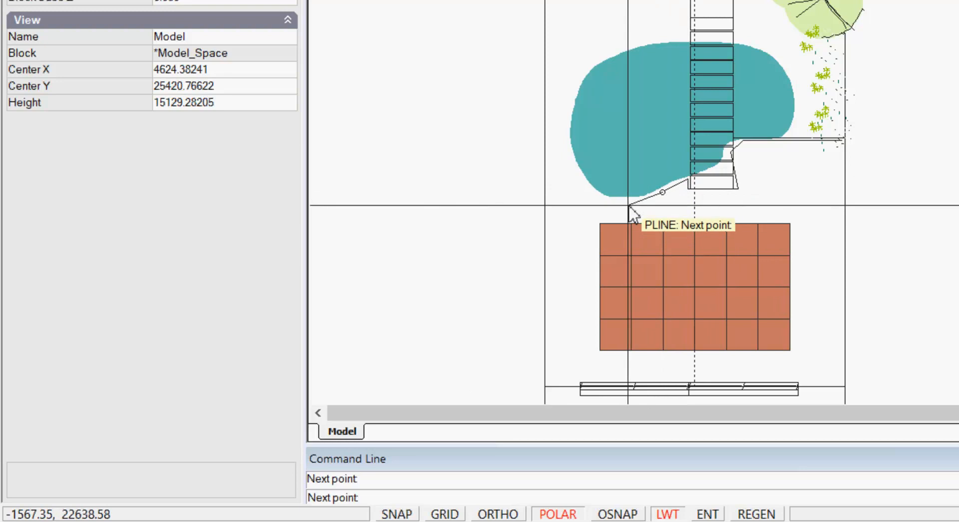
{"action": "left_click", "coordinate": [582, 203]}
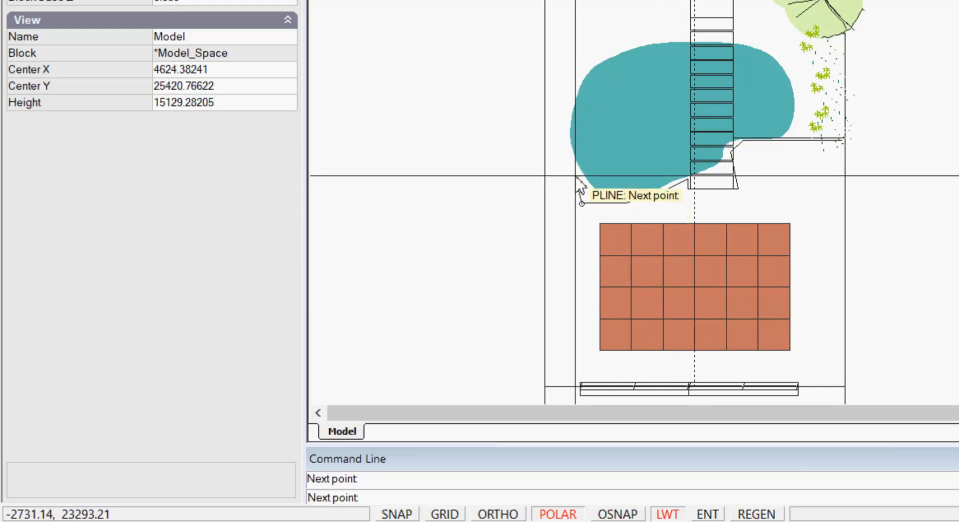
{"action": "left_click", "coordinate": [576, 182]}
{"action": "left_click", "coordinate": [558, 156]}
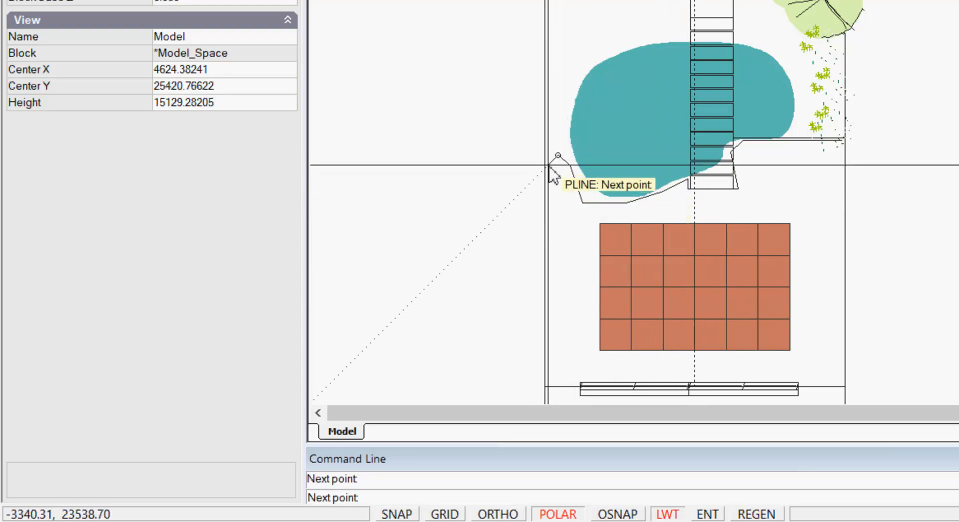
{"action": "left_click", "coordinate": [548, 165]}
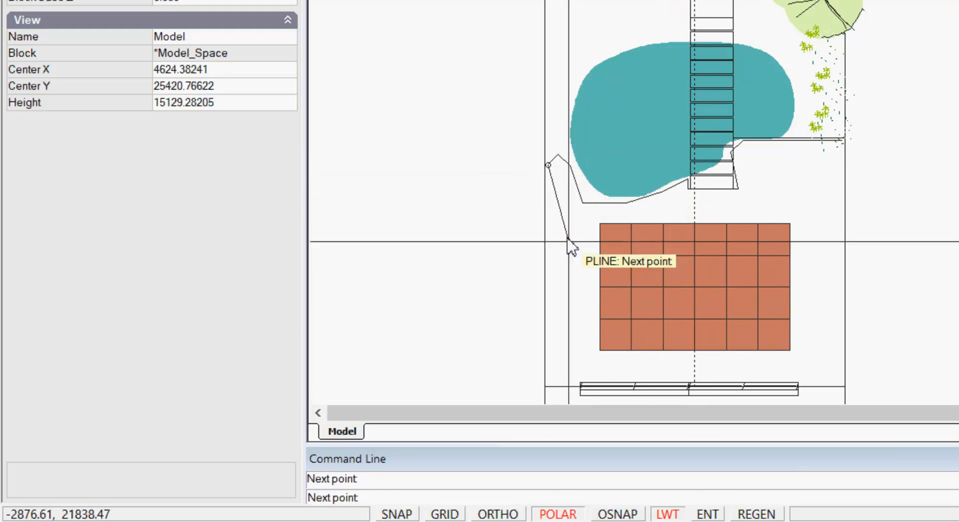
Step: Run the polyline just inside the left boundary and house wall to the lower-right corner, and close it back to its start
{"action": "left_click", "coordinate": [550, 382]}
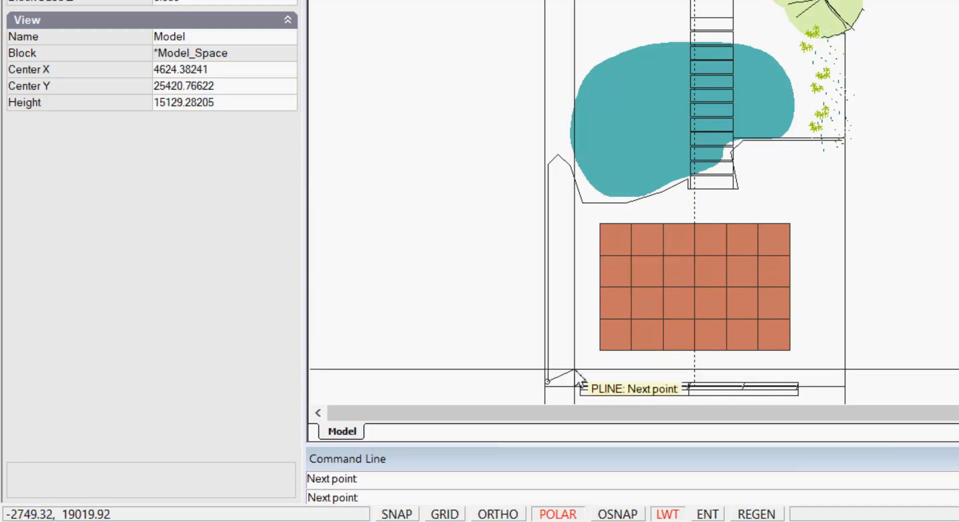
{"action": "left_click", "coordinate": [840, 381]}
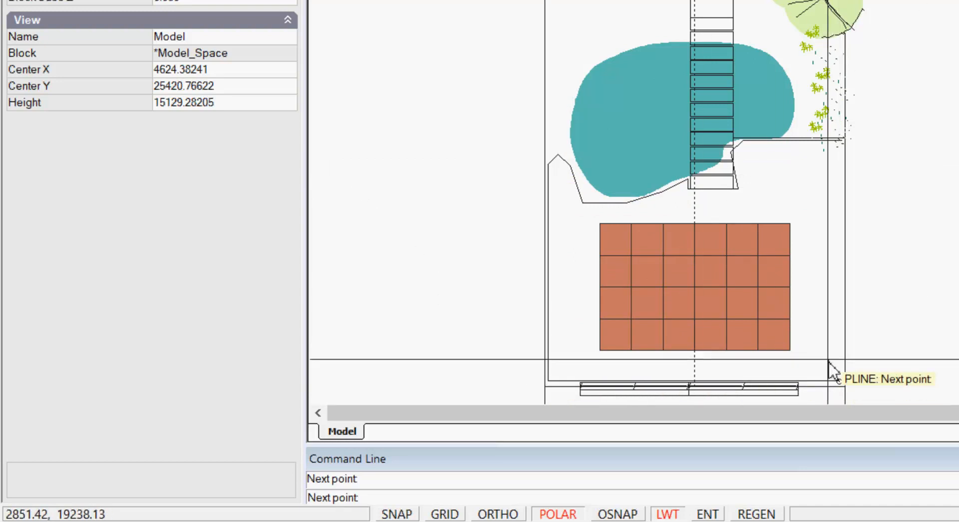
{"action": "right_click", "coordinate": [838, 148]}
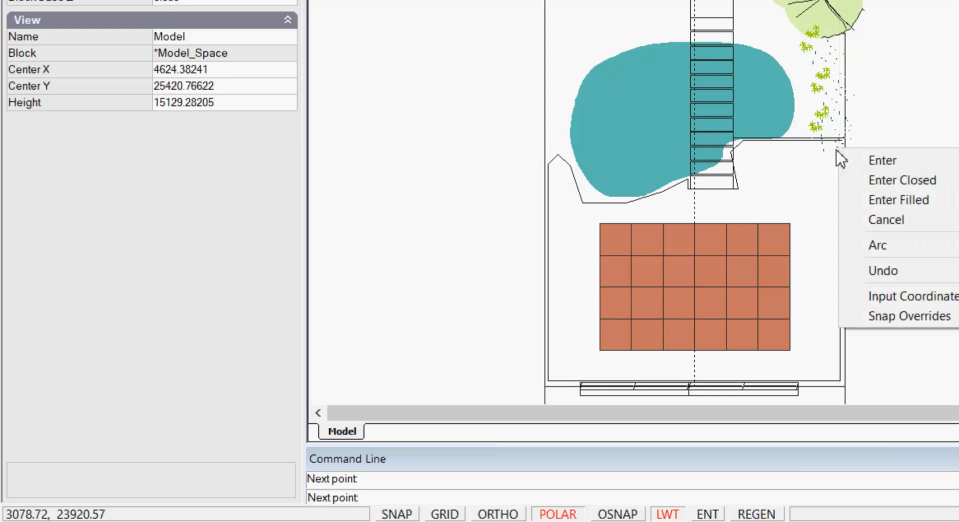
{"action": "left_click", "coordinate": [898, 181]}
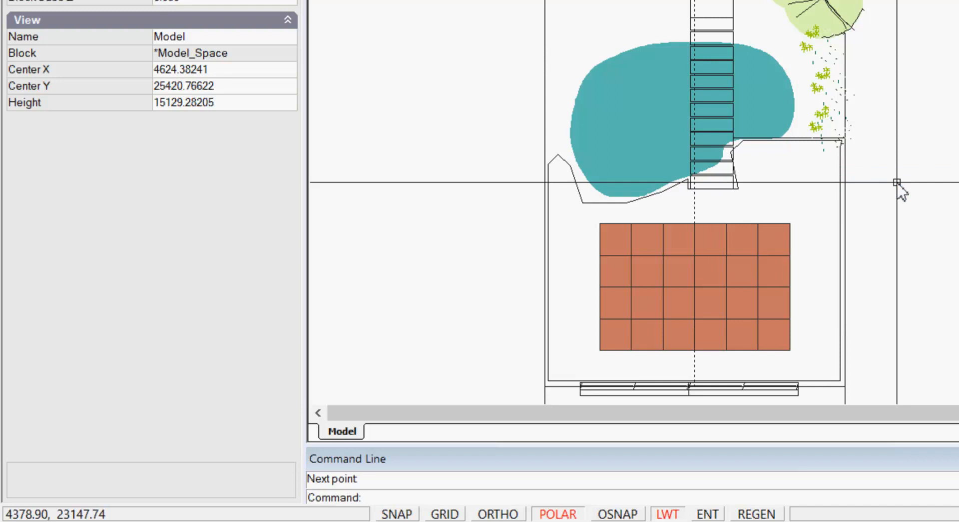
Step: Hatch the closed polyline around the lower paved area with the SOLID pattern
{"action": "left_click", "coordinate": [602, 206]}
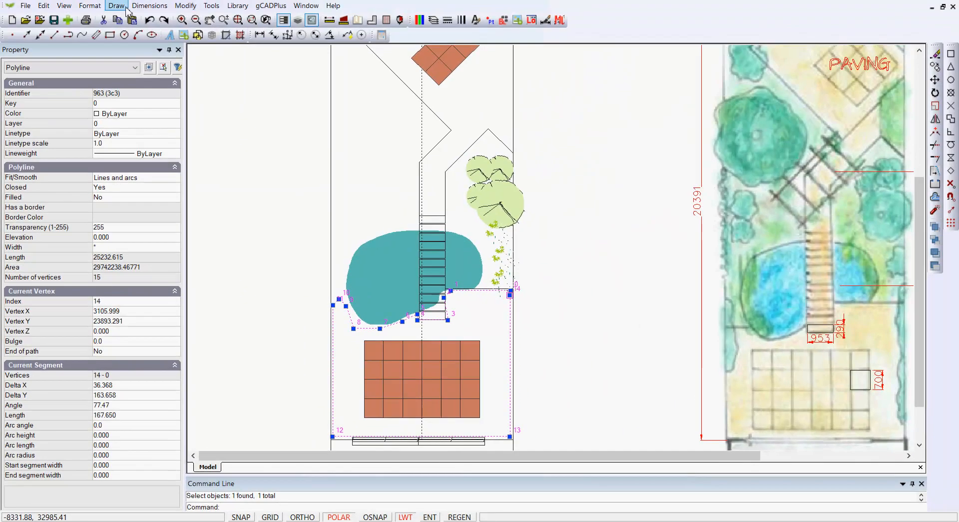
{"action": "left_click", "coordinate": [127, 7]}
{"action": "left_click", "coordinate": [140, 200]}
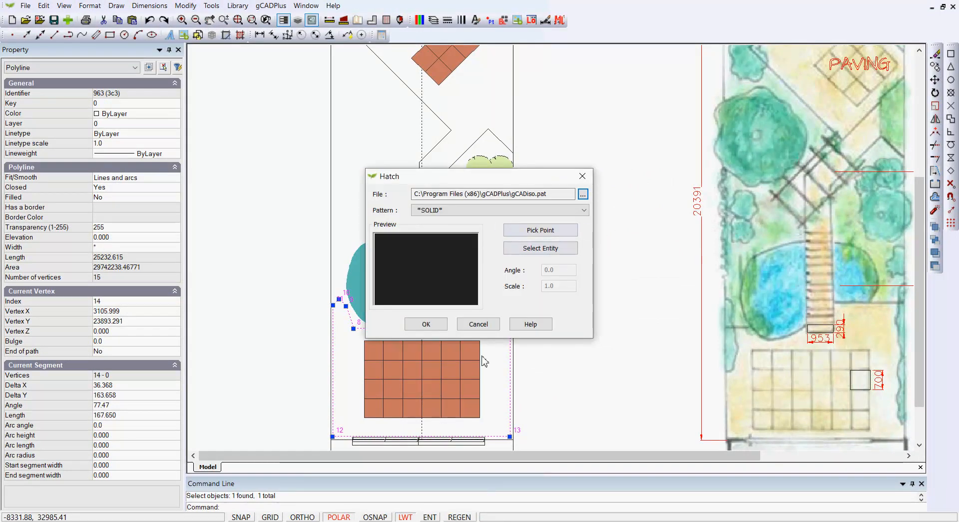
{"action": "left_click", "coordinate": [547, 249]}
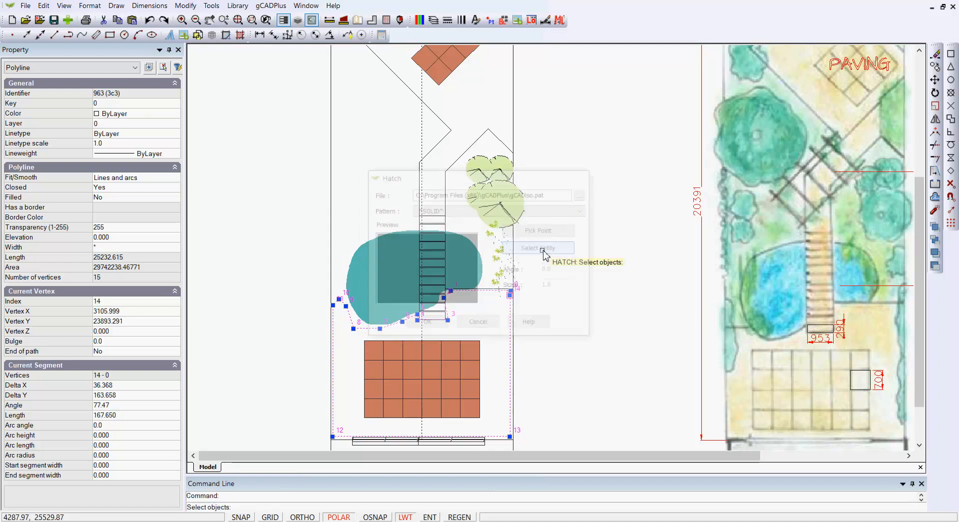
{"action": "left_click", "coordinate": [350, 319]}
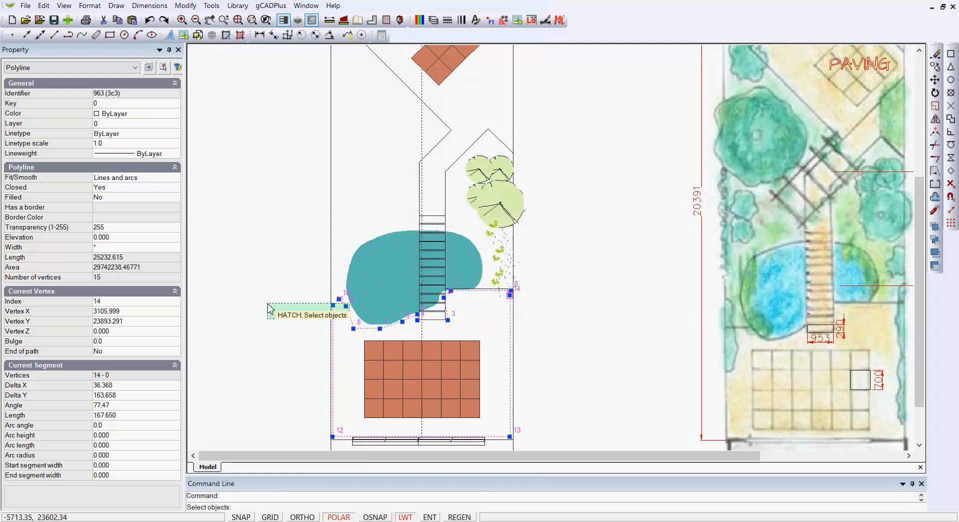
{"action": "left_click", "coordinate": [268, 307]}
{"action": "key", "text": "Return"}
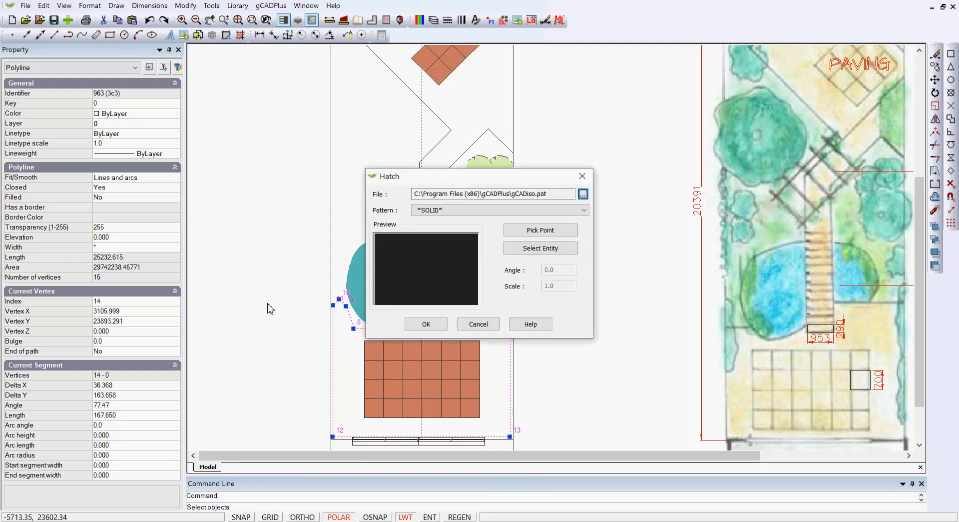
{"action": "left_click", "coordinate": [426, 324]}
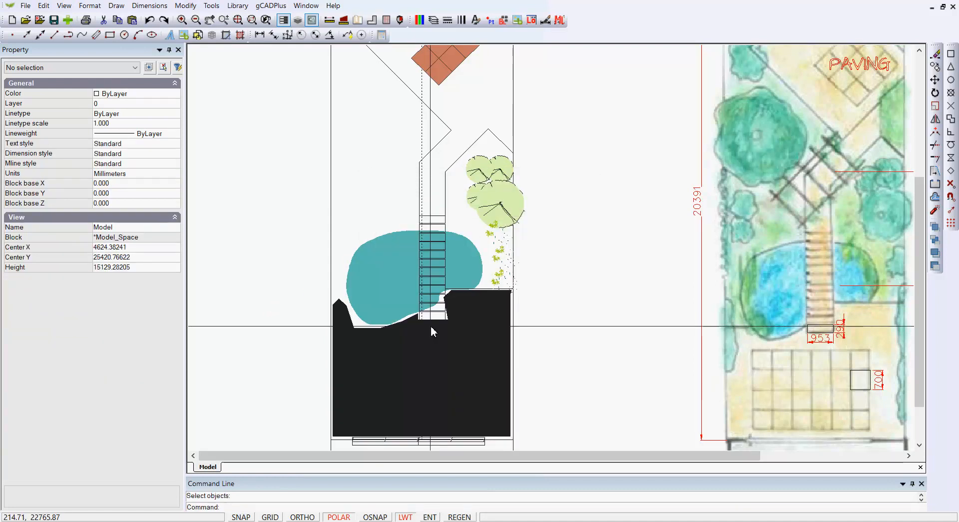
Step: Set the solid hatch around the lower paving to the cream true colour 255, 242, 227
{"action": "left_click", "coordinate": [343, 342]}
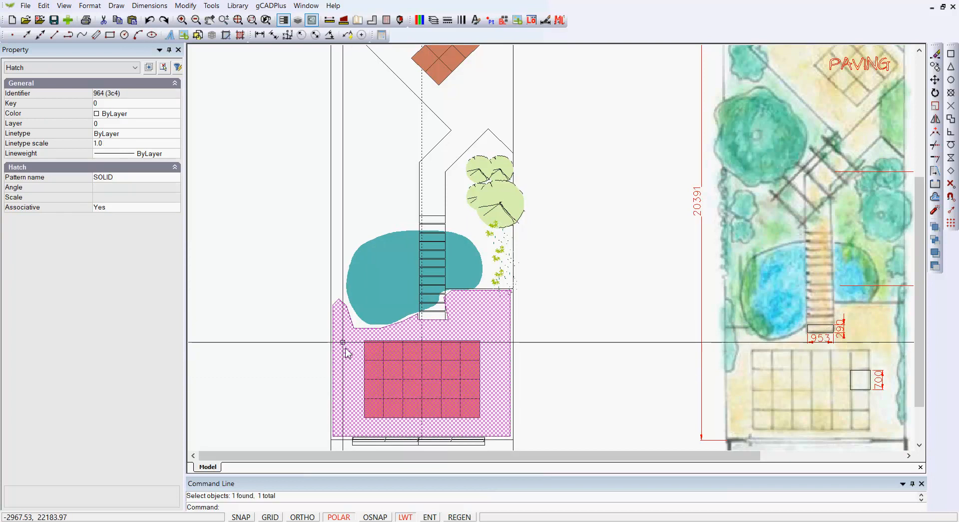
{"action": "left_click", "coordinate": [175, 117]}
{"action": "left_click", "coordinate": [175, 115]}
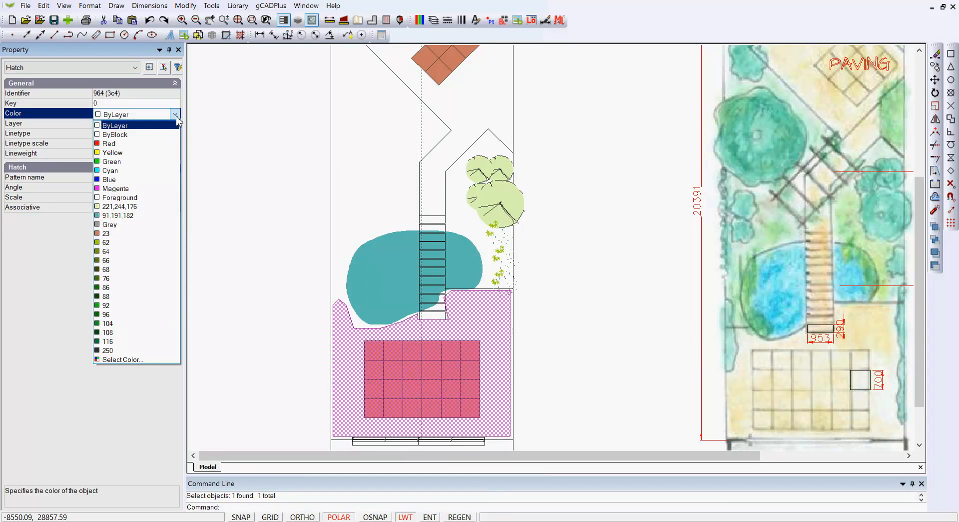
{"action": "left_click", "coordinate": [136, 360]}
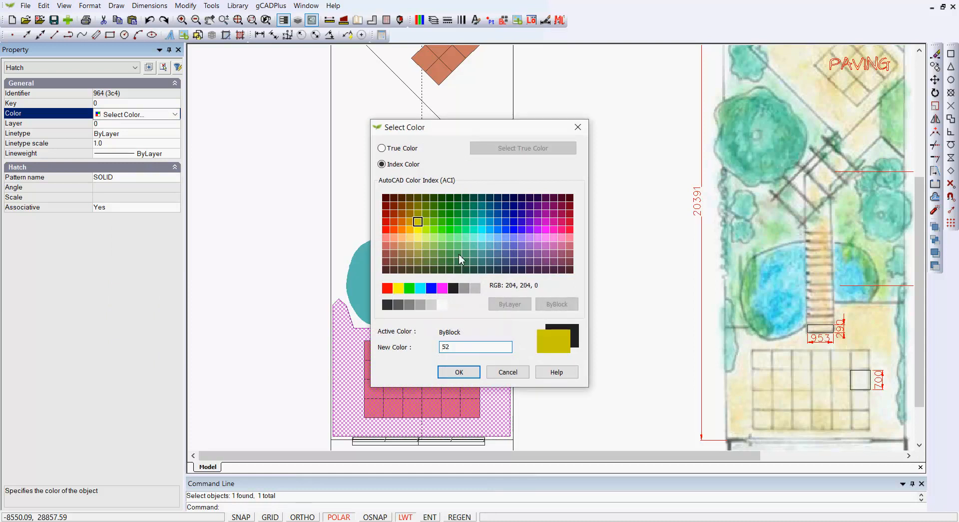
{"action": "left_click", "coordinate": [504, 158]}
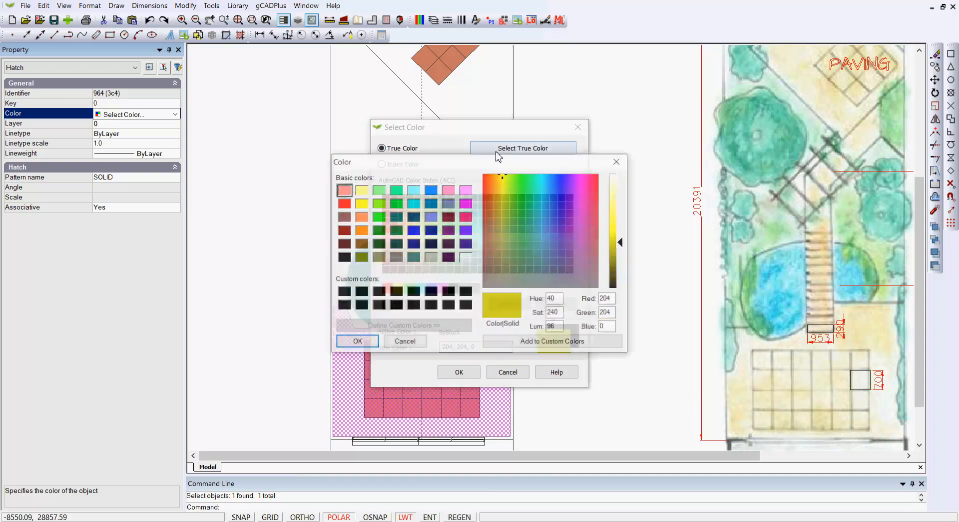
{"action": "left_click", "coordinate": [493, 178]}
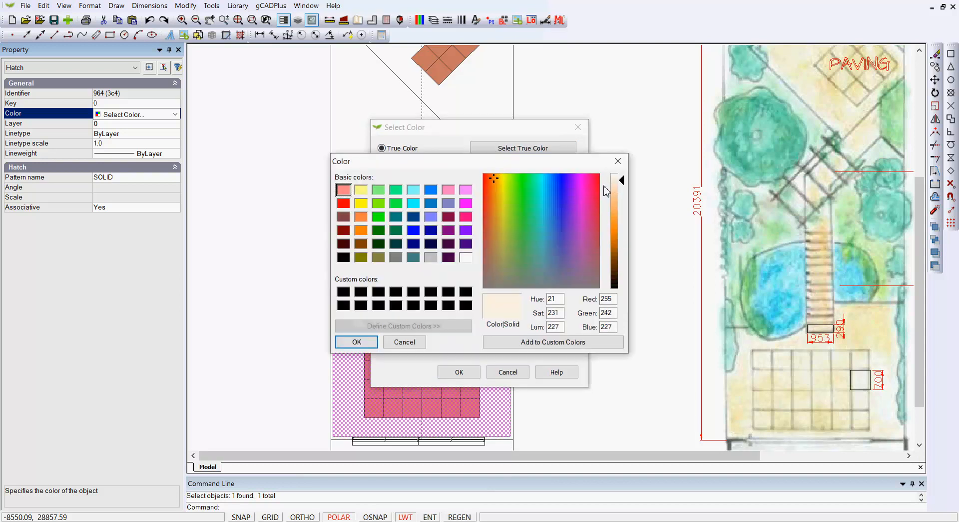
{"action": "left_click", "coordinate": [356, 345]}
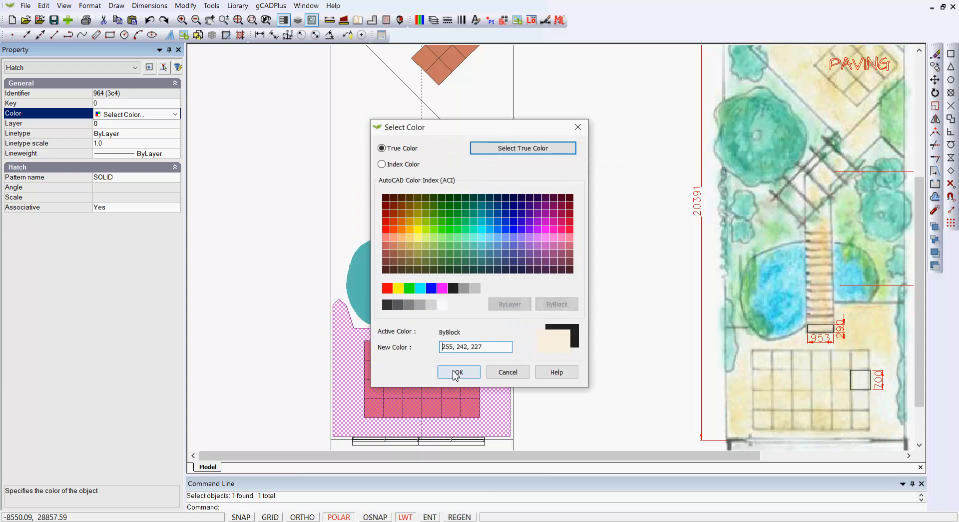
{"action": "left_click", "coordinate": [457, 372]}
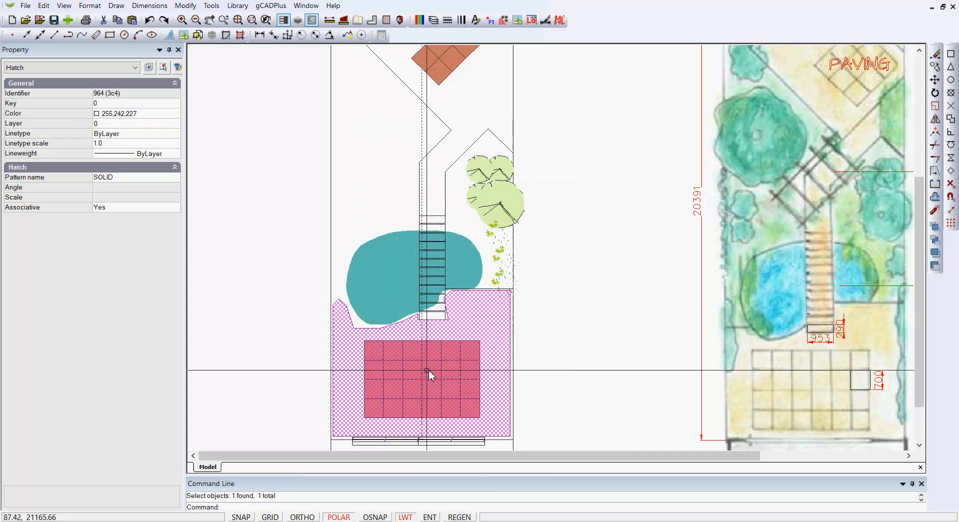
Step: Send the cream hatch to the back of the draw order
{"action": "left_click", "coordinate": [212, 5]}
{"action": "mouse_move", "coordinate": [281, 161]}
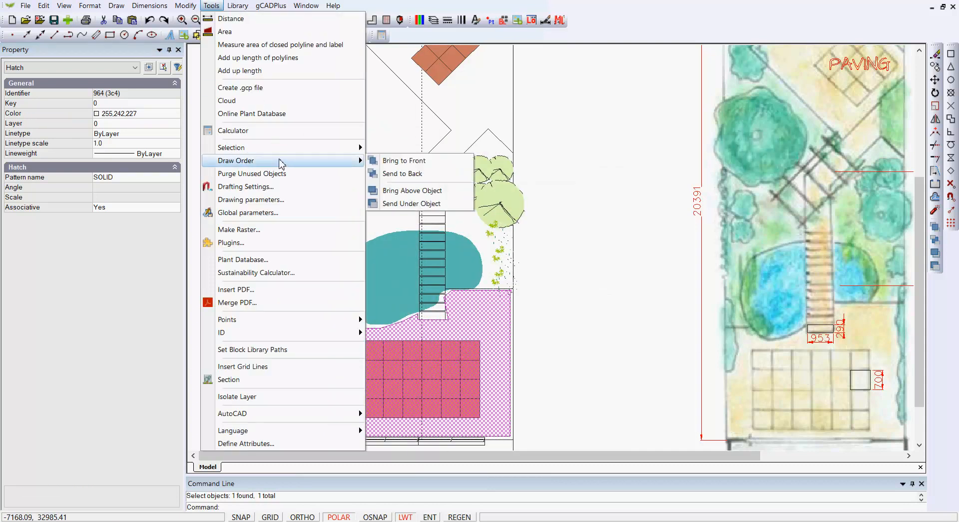
{"action": "left_click", "coordinate": [425, 174]}
Step: Erase the polyline outline around the cream hatch, leaving the hatch in place
{"action": "scroll", "coordinate": [354, 370], "scroll_direction": "up", "scroll_amount": 4}
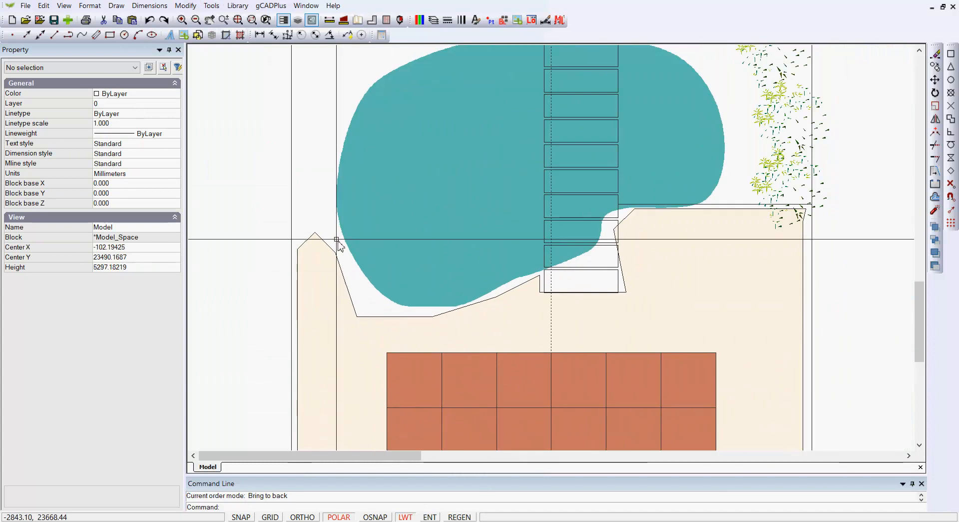
{"action": "left_click", "coordinate": [330, 248]}
{"action": "scroll", "coordinate": [345, 252], "scroll_direction": "down", "scroll_amount": 2}
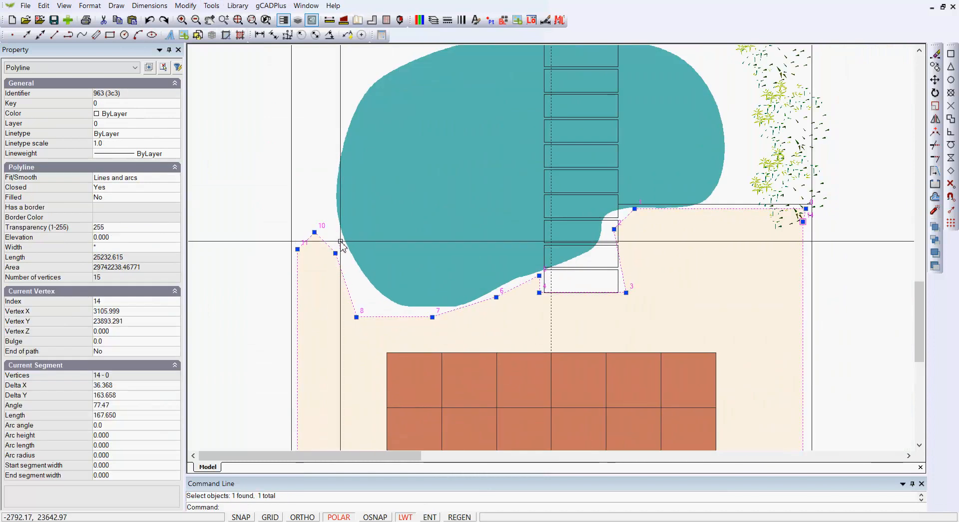
{"action": "key", "text": "Escape"}
{"action": "scroll", "coordinate": [317, 337], "scroll_direction": "down", "scroll_amount": 3}
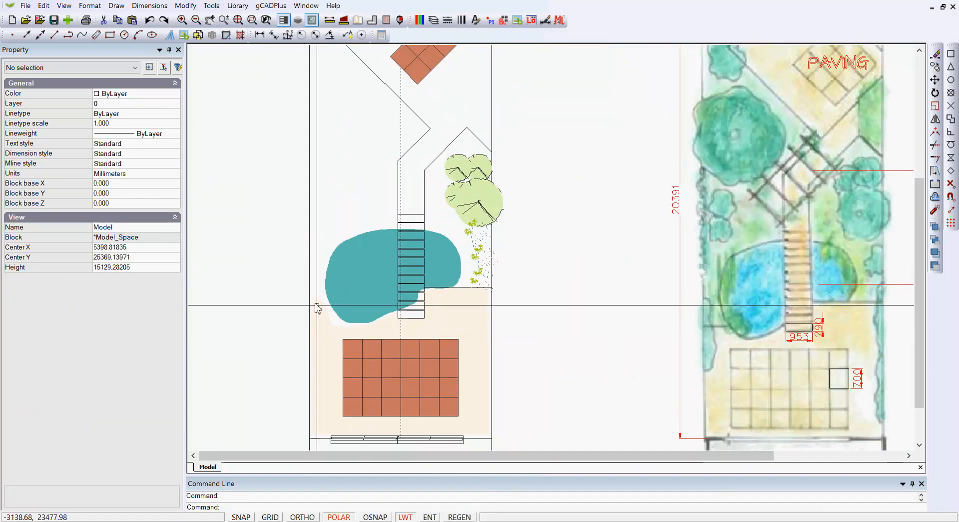
Step: Open the block definition of the top board of the pond bridge for editing
{"action": "middle_click_drag", "start_coordinate": [559, 406], "coordinate": [505, 315]}
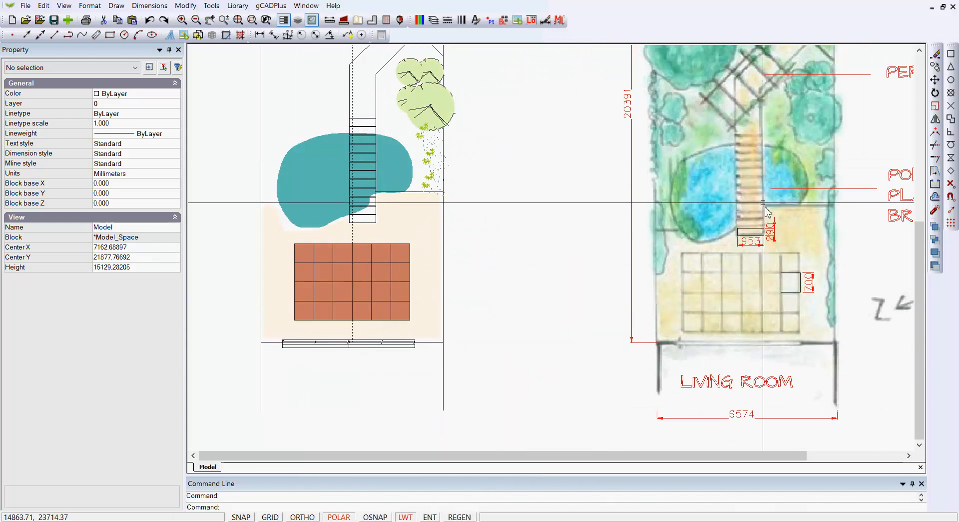
{"action": "scroll", "coordinate": [423, 140], "scroll_direction": "up", "scroll_amount": 2}
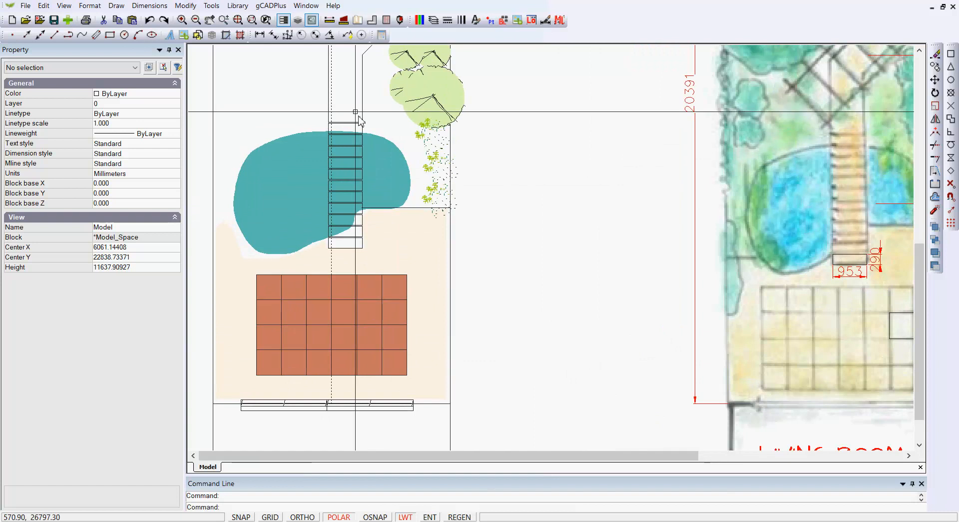
{"action": "left_click", "coordinate": [352, 113]}
{"action": "right_click", "coordinate": [352, 116]}
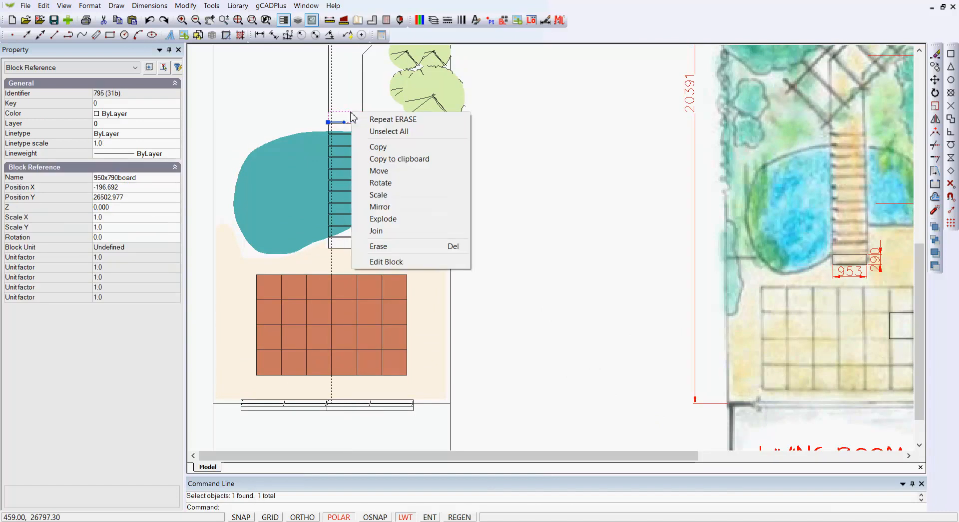
{"action": "left_click", "coordinate": [420, 263]}
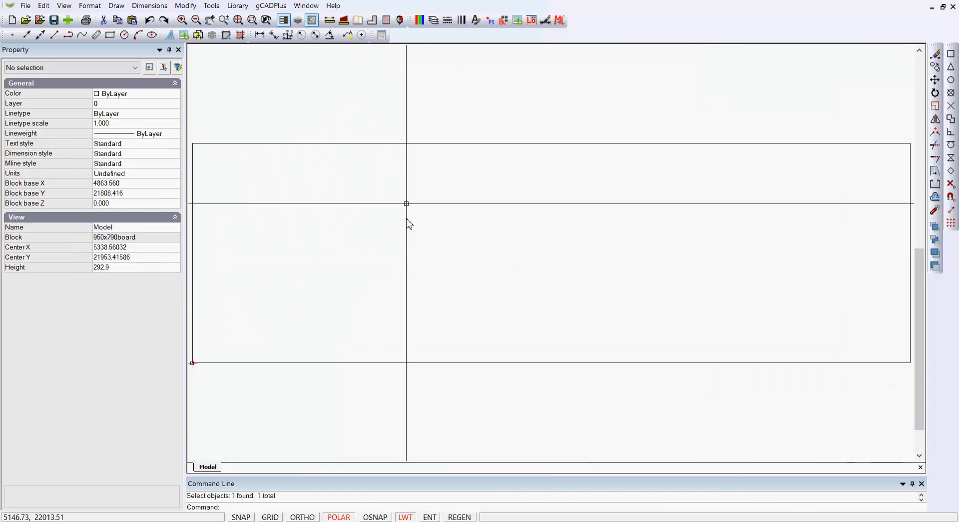
{"action": "scroll", "coordinate": [408, 192], "scroll_direction": "down", "scroll_amount": 4}
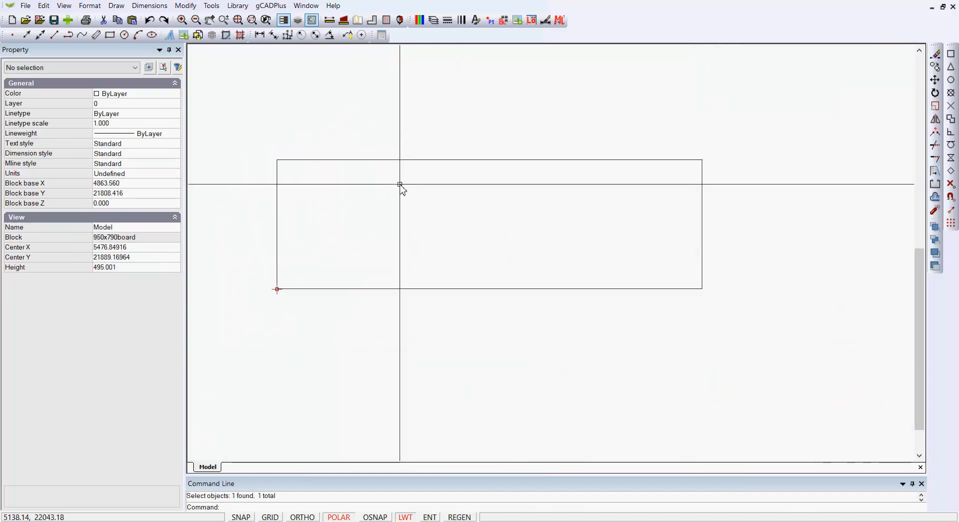
Step: Set the colour of the board block's rectangle to index colour 254
{"action": "left_click", "coordinate": [700, 279]}
{"action": "left_click", "coordinate": [303, 159]}
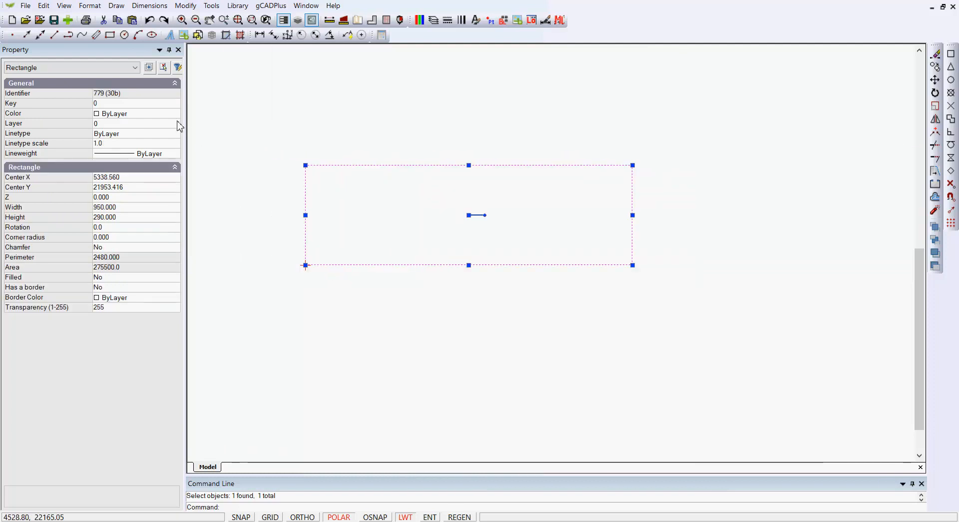
{"action": "left_click", "coordinate": [150, 114]}
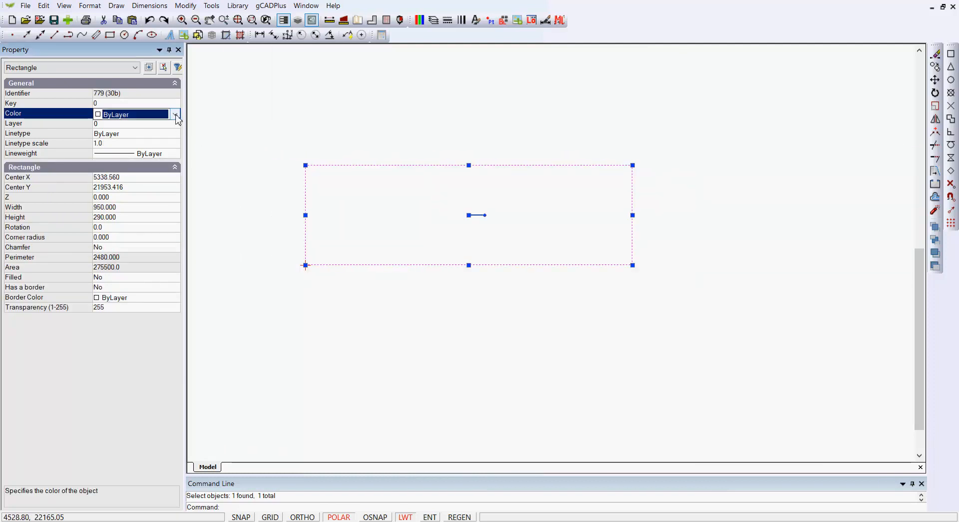
{"action": "left_click", "coordinate": [175, 114]}
{"action": "left_click", "coordinate": [128, 369]}
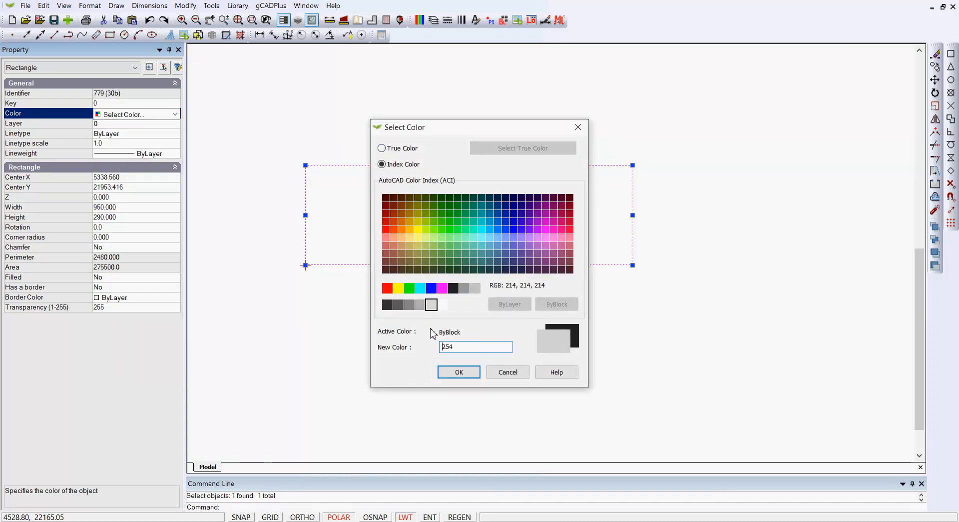
{"action": "left_click", "coordinate": [458, 372]}
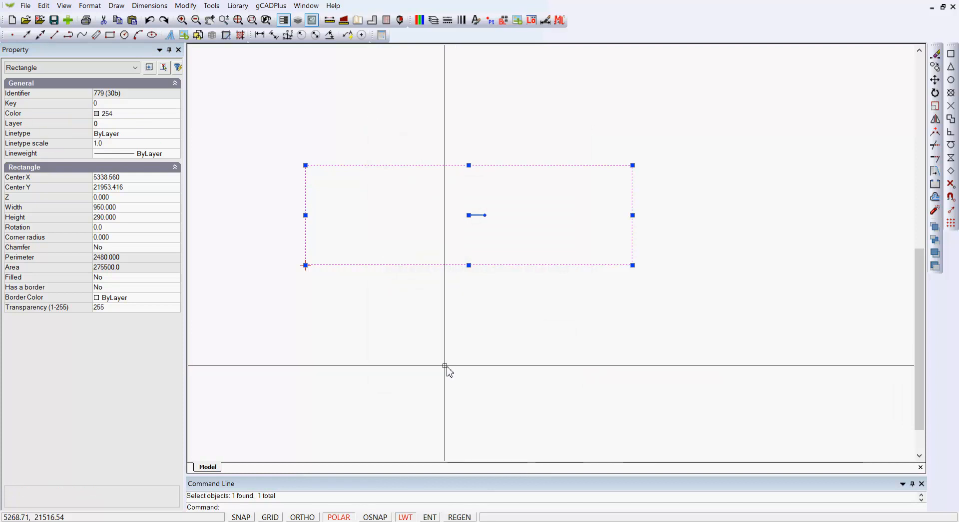
Step: Turn on the border of the board rectangle and set the border colour to 250
{"action": "double_click", "coordinate": [124, 288]}
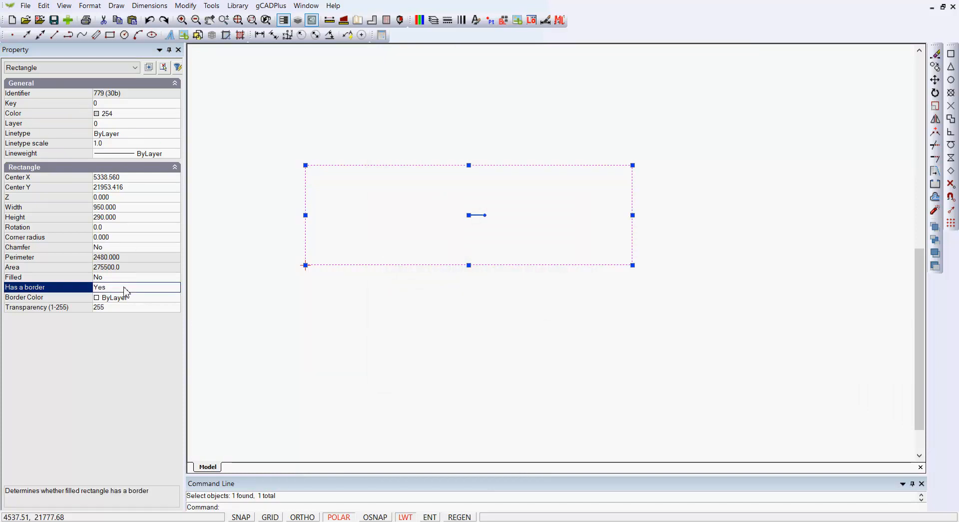
{"action": "left_click", "coordinate": [175, 298]}
{"action": "left_click", "coordinate": [175, 298]}
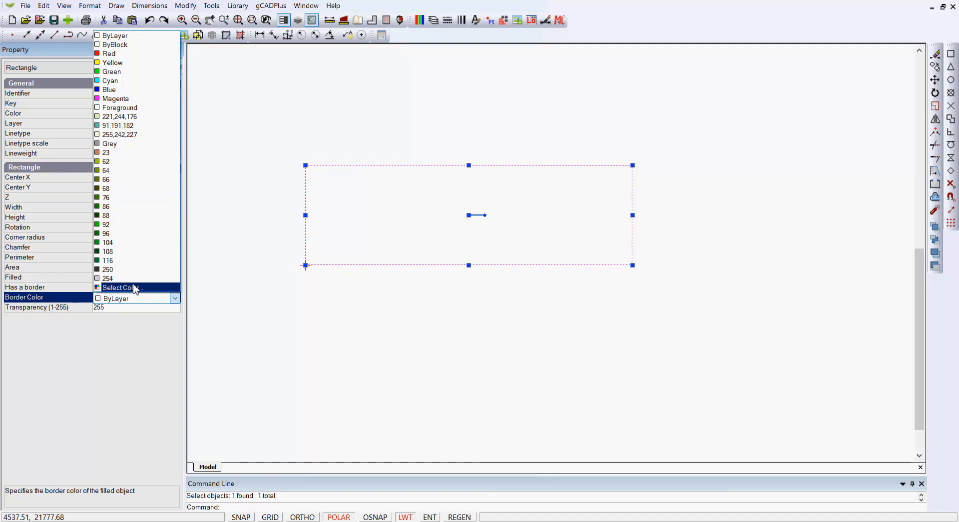
{"action": "left_click", "coordinate": [108, 270]}
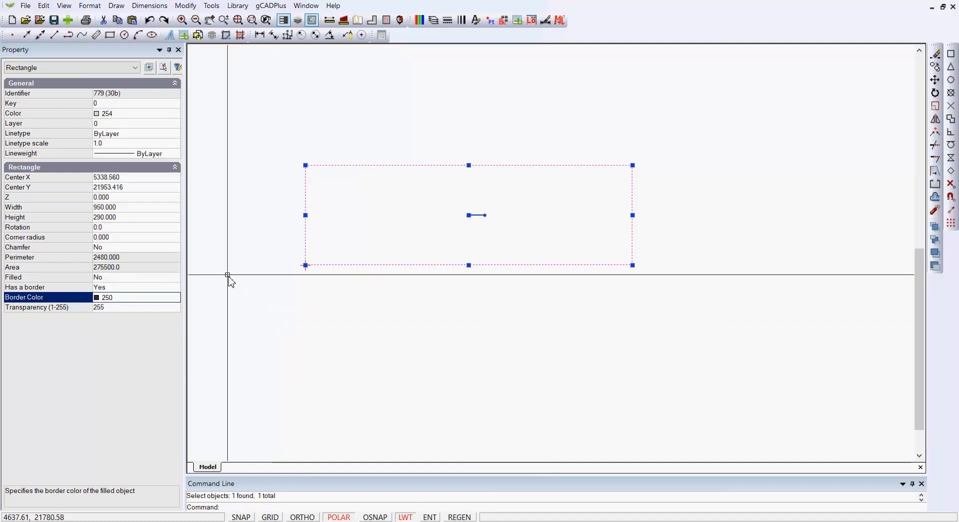
Step: Turn on the fill of the board rectangle and close the block editor
{"action": "double_click", "coordinate": [124, 277]}
{"action": "key", "text": "Escape"}
{"action": "right_click", "coordinate": [319, 305]}
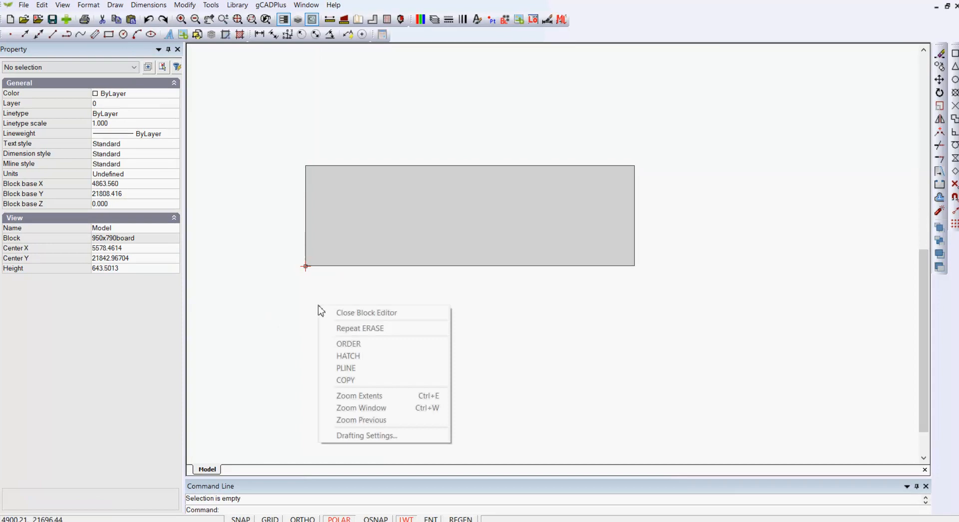
{"action": "left_click", "coordinate": [334, 313]}
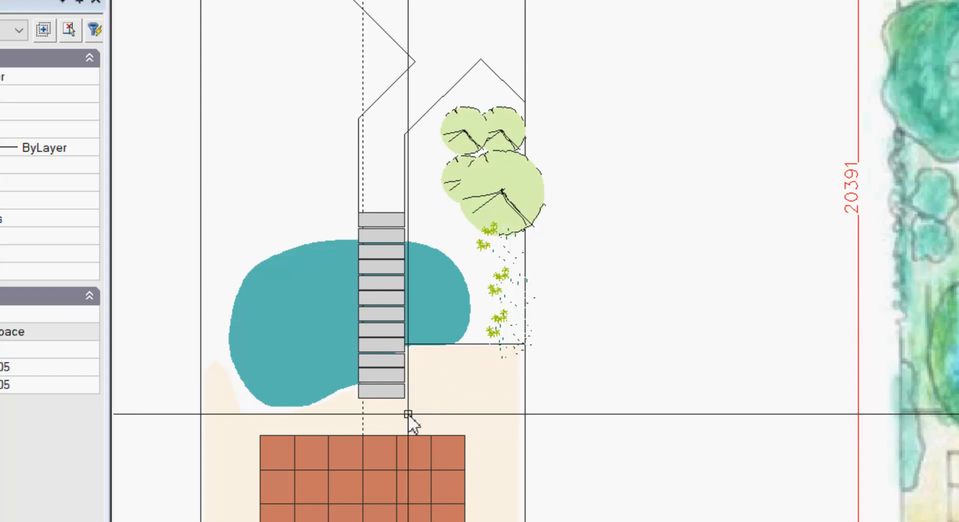
Step: Load the SketchyMetric.lcd plant symbol drawing from the Groups folder of the plant library
{"action": "scroll", "coordinate": [409, 413], "scroll_direction": "down", "scroll_amount": 4}
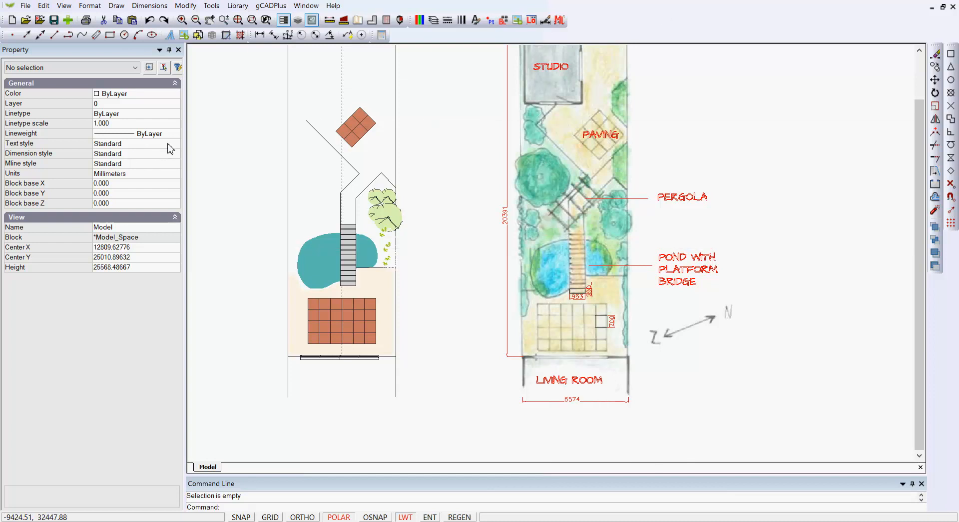
{"action": "left_click", "coordinate": [233, 7]}
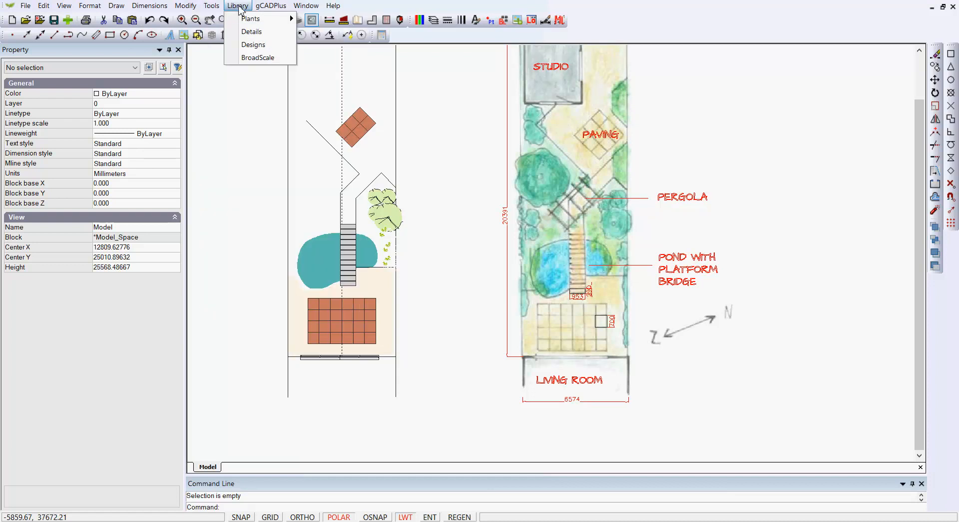
{"action": "mouse_move", "coordinate": [274, 23]}
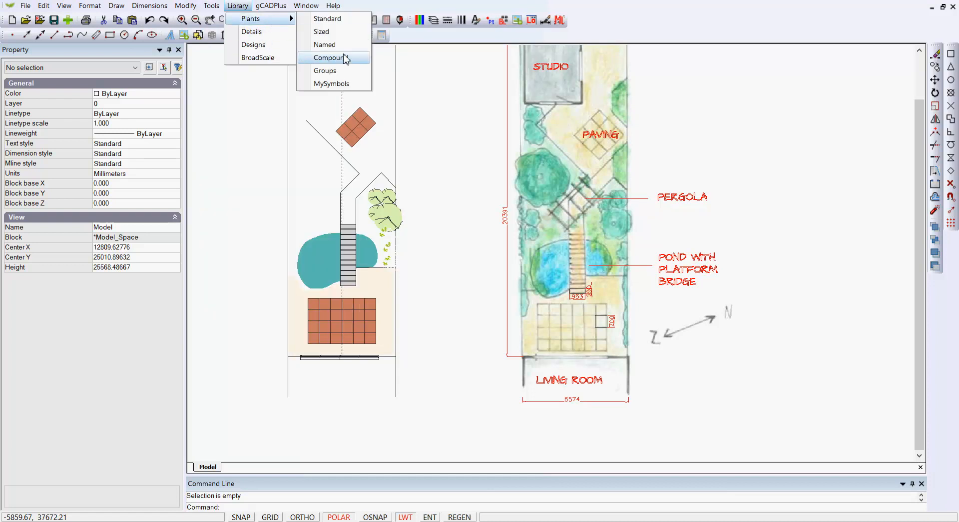
{"action": "left_click", "coordinate": [334, 73]}
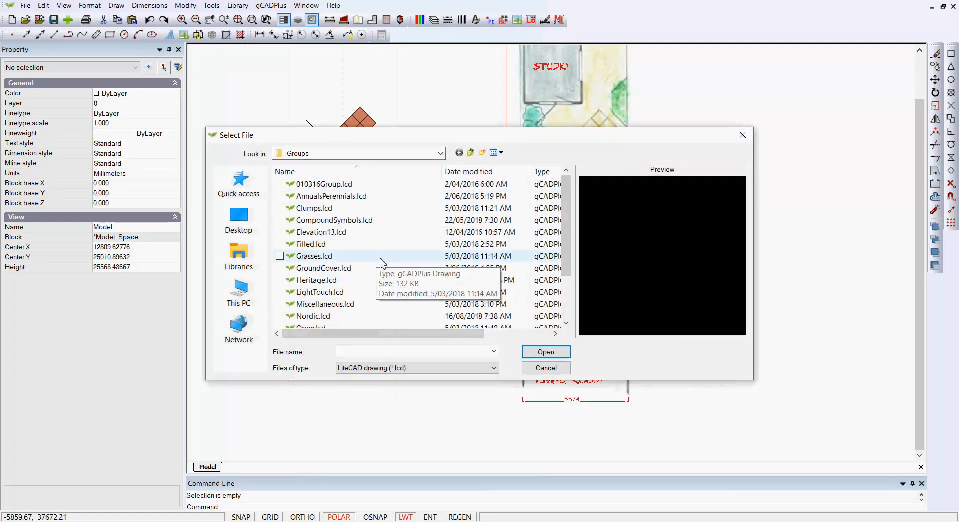
{"action": "scroll", "coordinate": [373, 278], "scroll_direction": "down", "scroll_amount": 2}
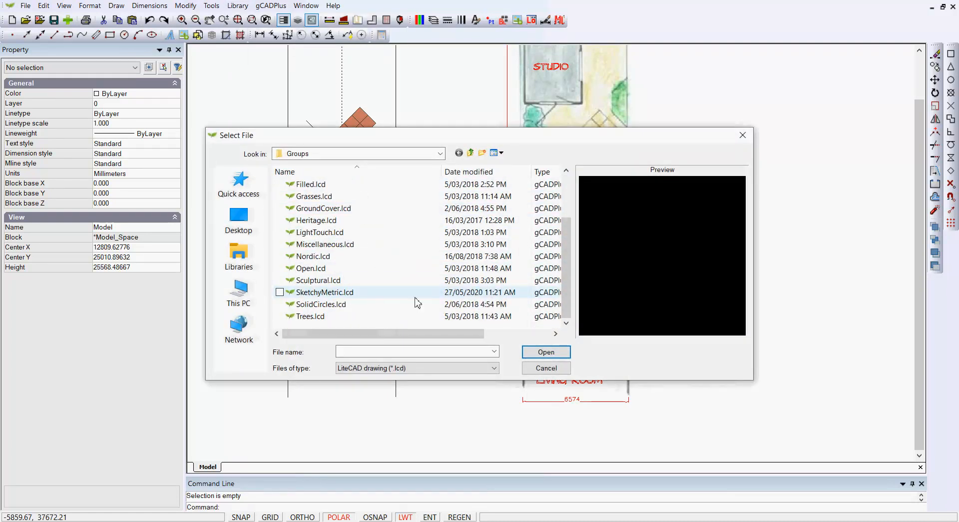
{"action": "left_click", "coordinate": [348, 295]}
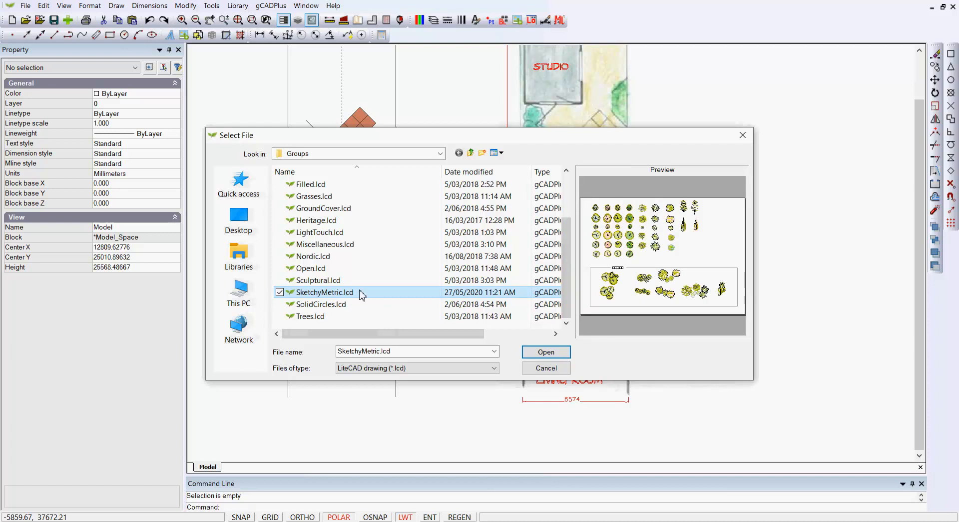
{"action": "left_click", "coordinate": [546, 352]}
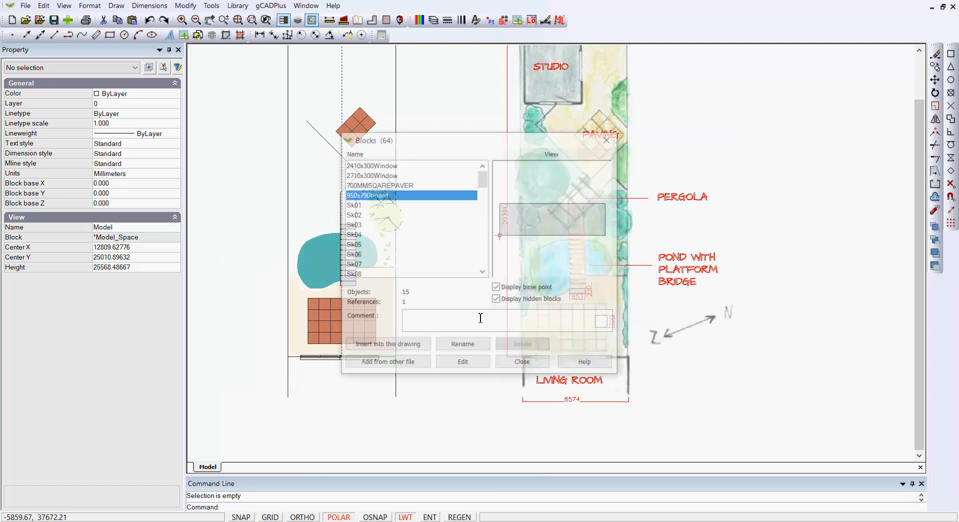
Step: Insert the SketchyMetric block at scale 1.0 beside the hand-sketched garden plan
{"action": "left_click", "coordinate": [408, 349]}
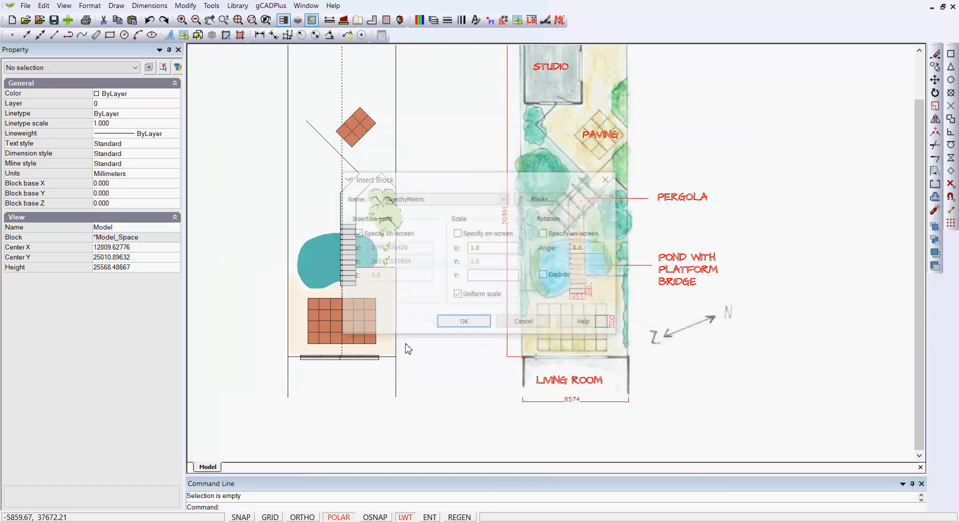
{"action": "left_click", "coordinate": [457, 387]}
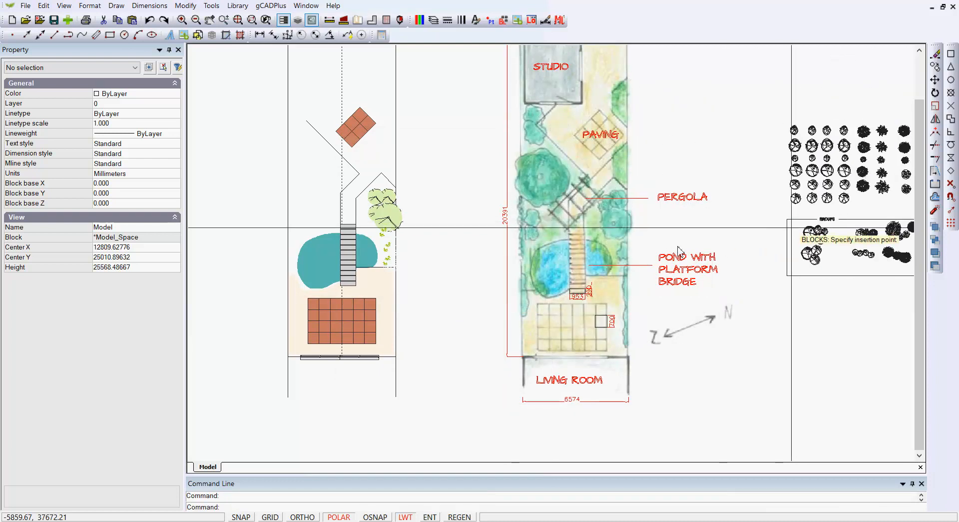
{"action": "scroll", "coordinate": [677, 242], "scroll_direction": "down", "scroll_amount": 3}
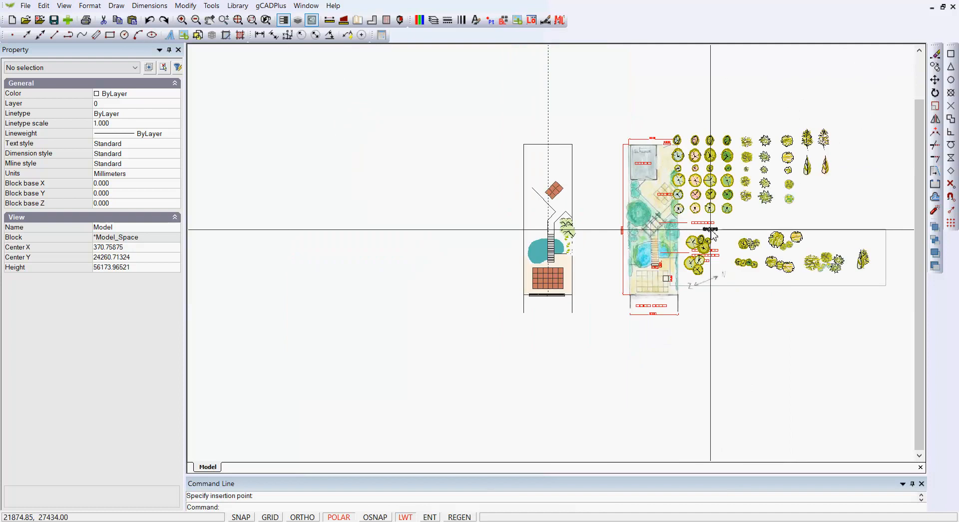
{"action": "scroll", "coordinate": [709, 282], "scroll_direction": "up", "scroll_amount": 3}
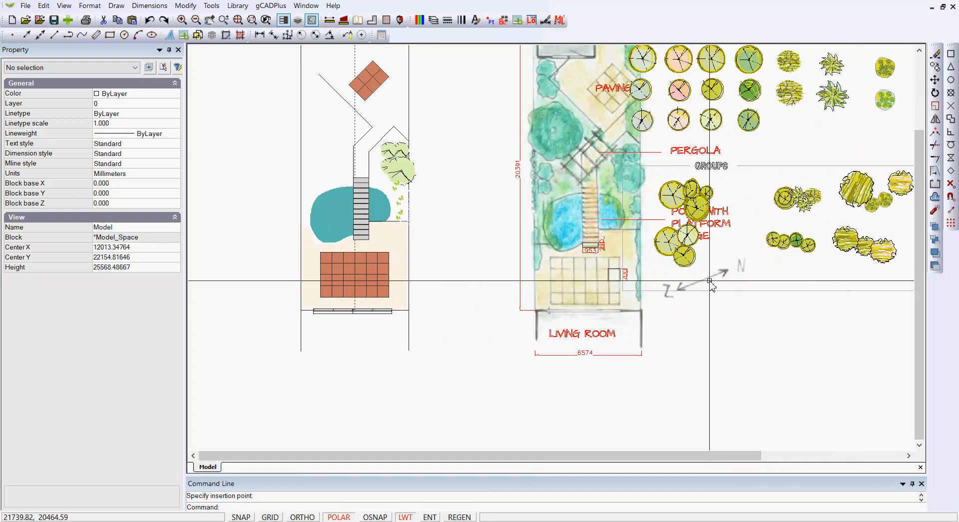
Step: Explode the inserted SketchyMetric block into its individual plant symbols
{"action": "left_click", "coordinate": [710, 282]}
{"action": "left_click", "coordinate": [792, 95]}
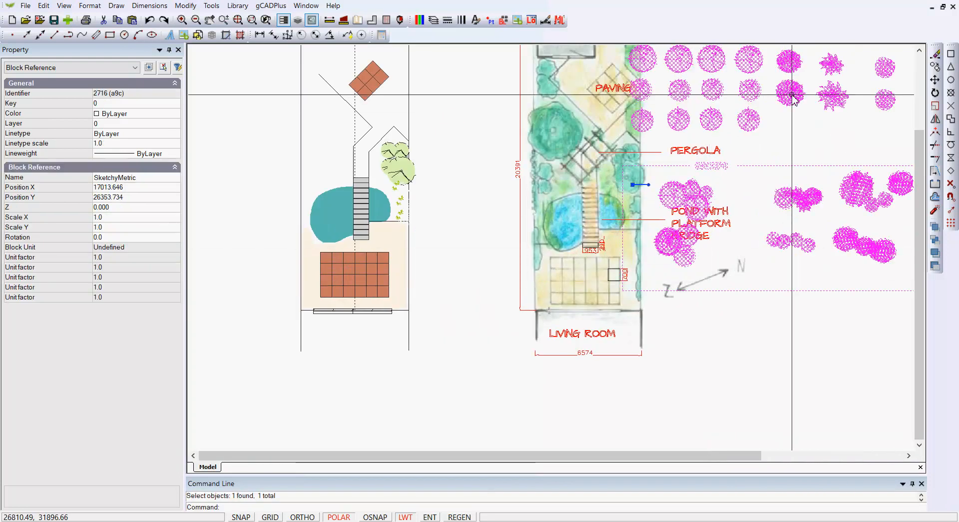
{"action": "right_click", "coordinate": [793, 97]}
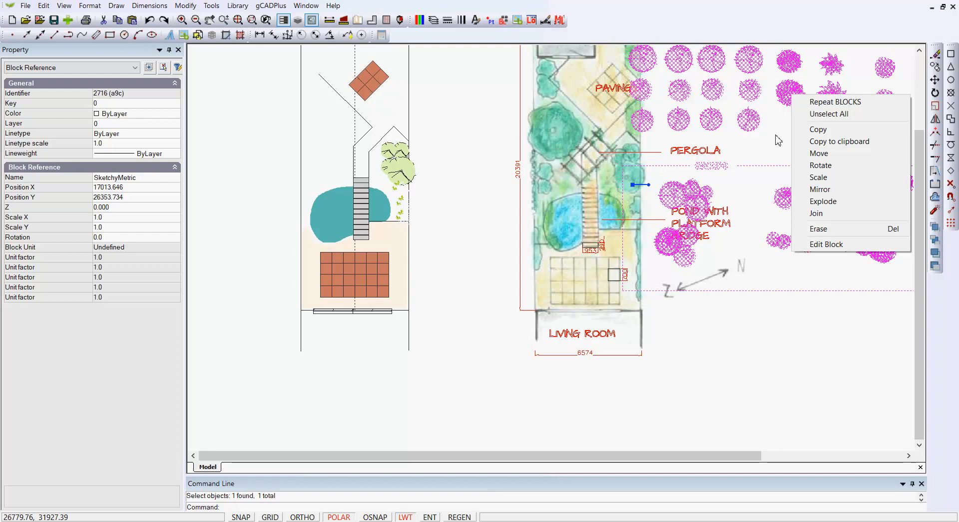
{"action": "left_click", "coordinate": [820, 200]}
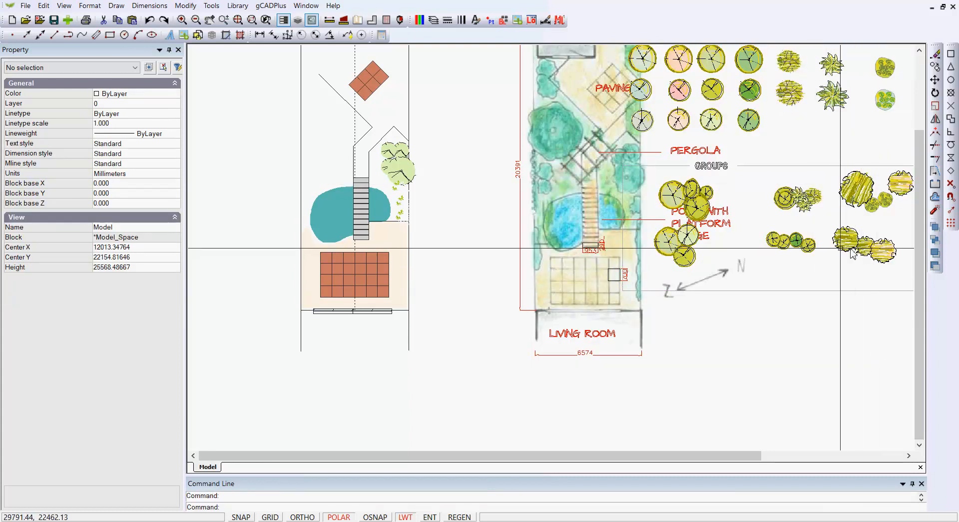
Step: Move the row of four small shrubs to the drawn plan's left boundary above the pond and rotate it upright
{"action": "left_click", "coordinate": [799, 245]}
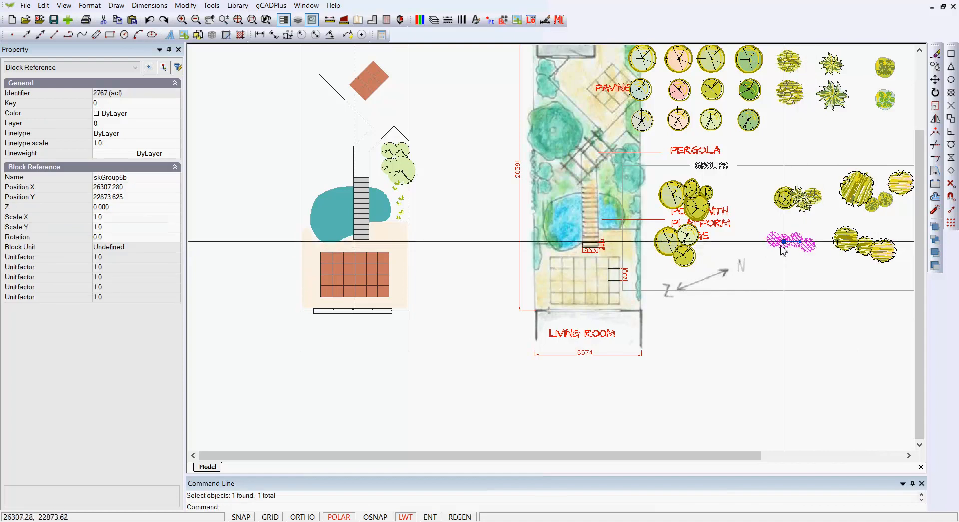
{"action": "left_click", "coordinate": [784, 242]}
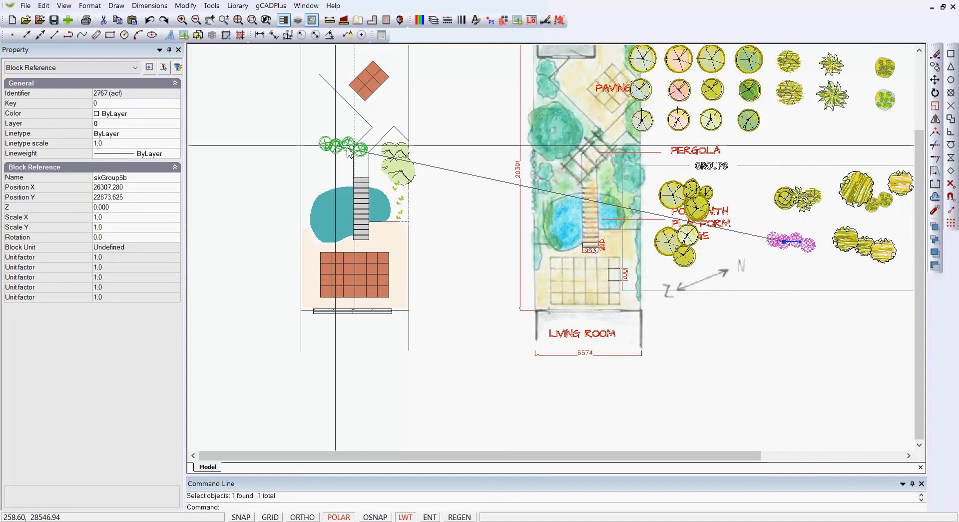
{"action": "left_click", "coordinate": [314, 169]}
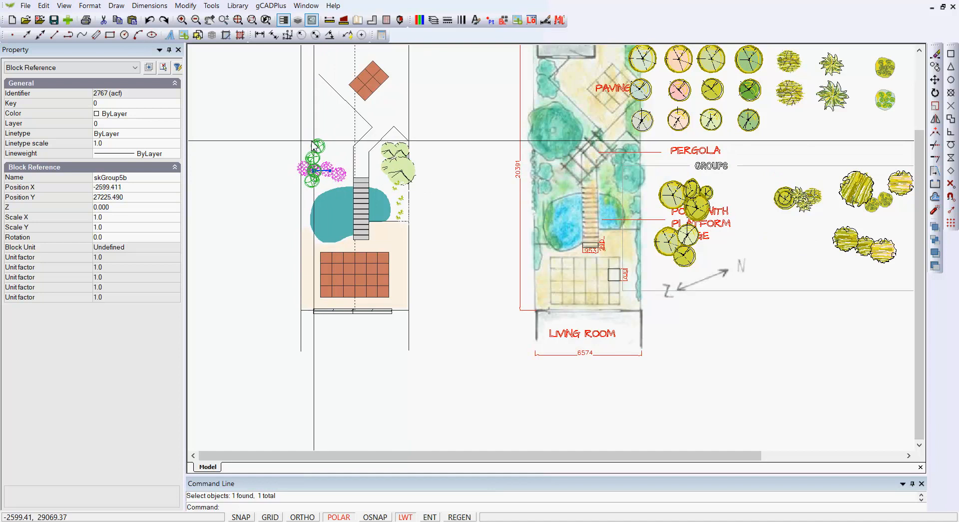
{"action": "left_click", "coordinate": [314, 145]}
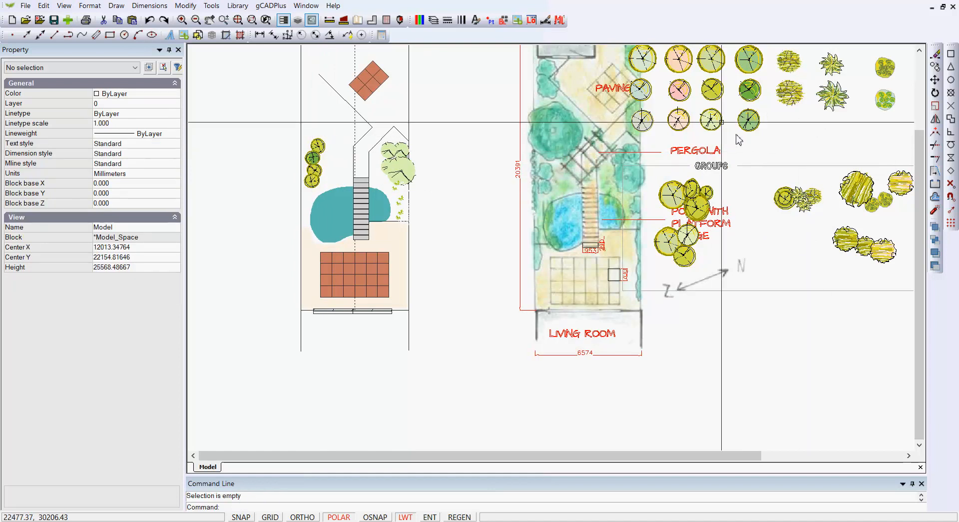
Step: Move the dark green tree symbol Sk36 to the left boundary, just above the row of four shrubs
{"action": "left_click", "coordinate": [750, 90]}
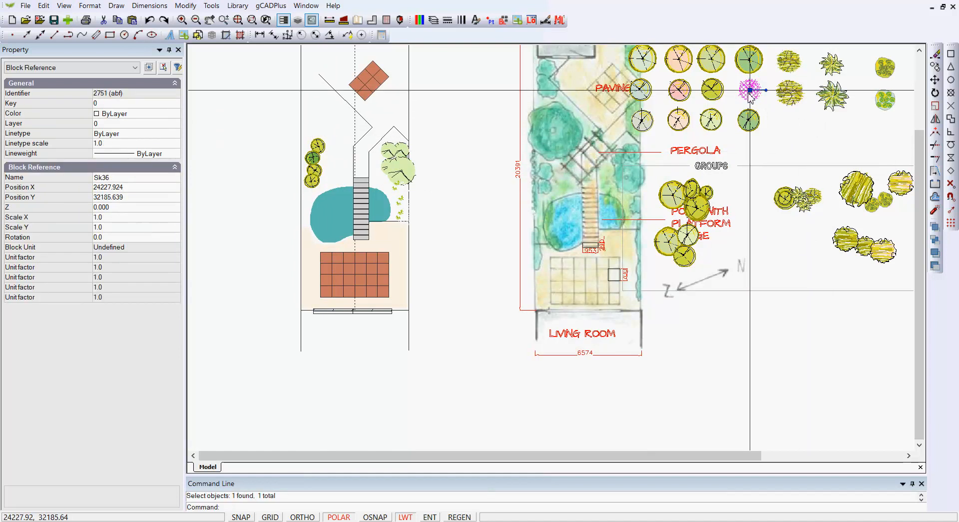
{"action": "left_click", "coordinate": [749, 90]}
{"action": "left_click", "coordinate": [308, 127]}
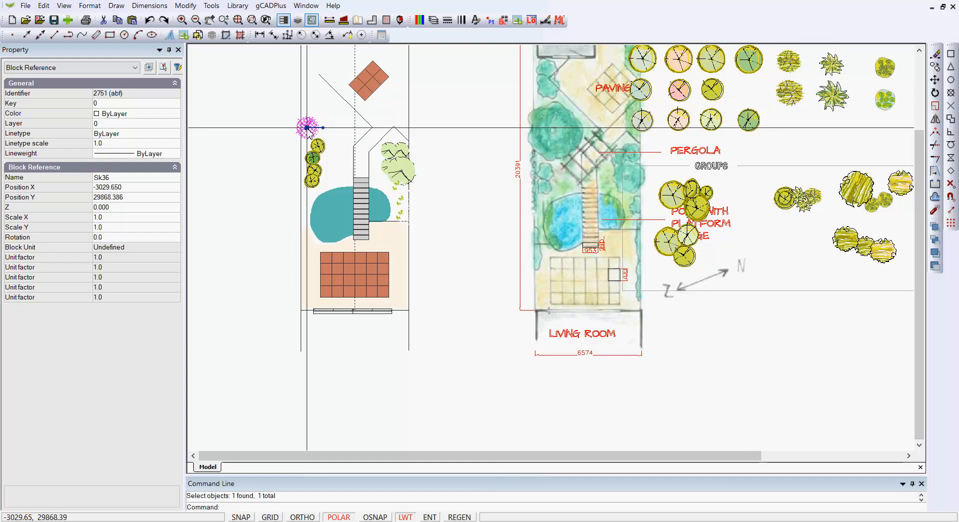
Step: Scale the dark green tree symbol up to about twice its size around its centre
{"action": "right_click", "coordinate": [308, 140]}
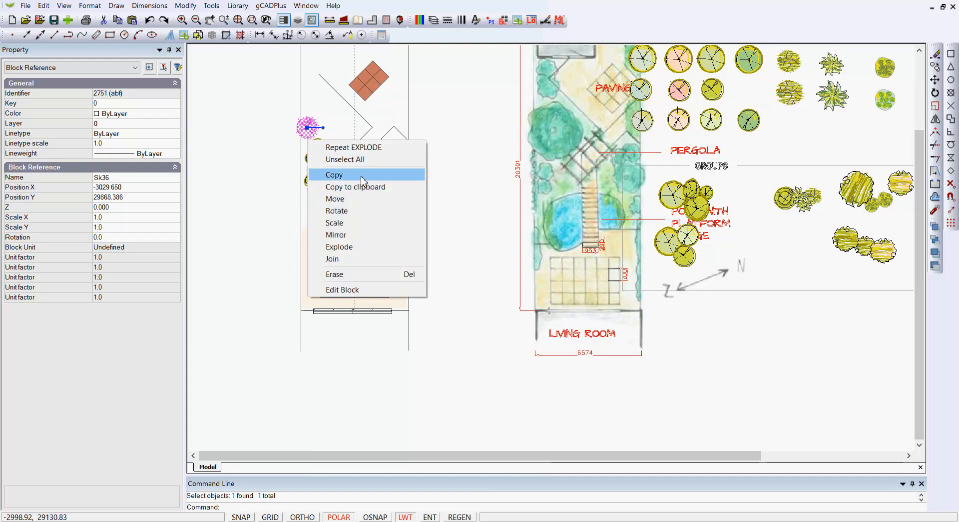
{"action": "left_click", "coordinate": [347, 223]}
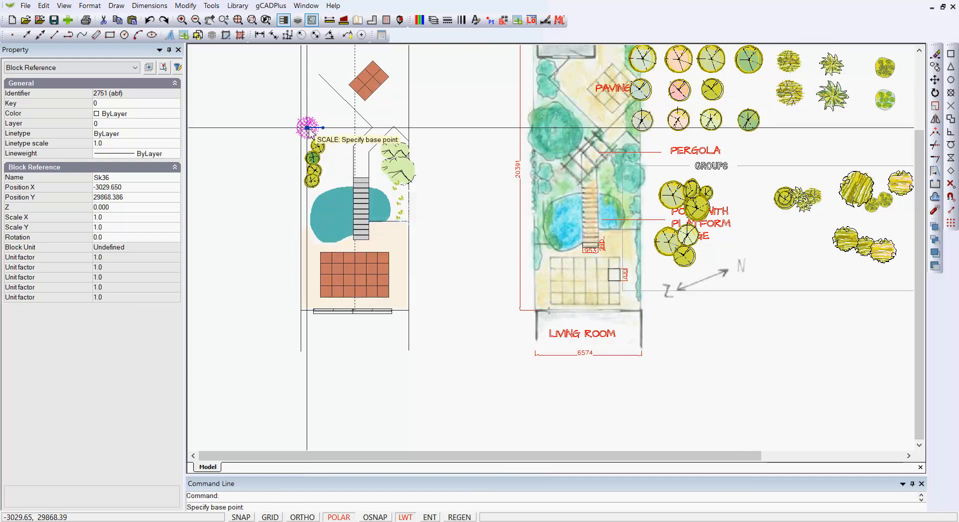
{"action": "left_click", "coordinate": [307, 128]}
{"action": "left_click", "coordinate": [310, 136]}
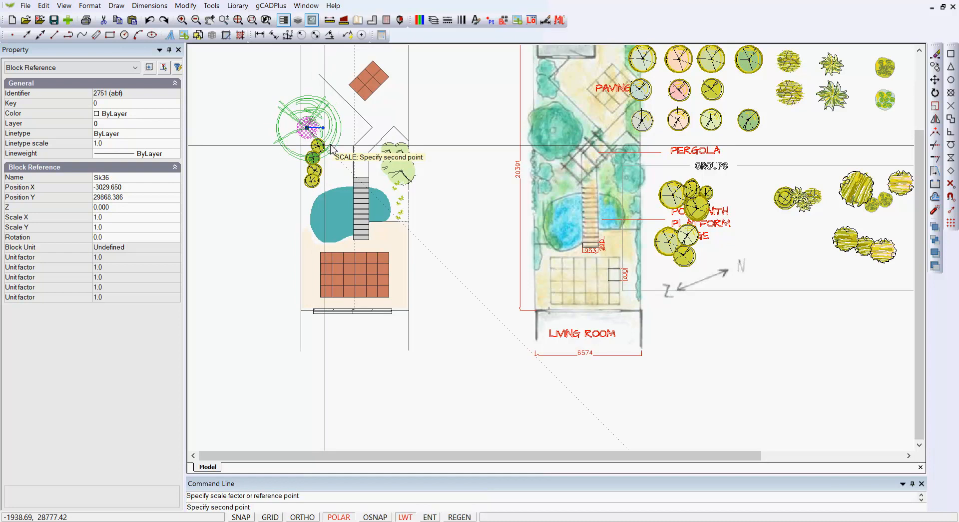
{"action": "left_click", "coordinate": [322, 144]}
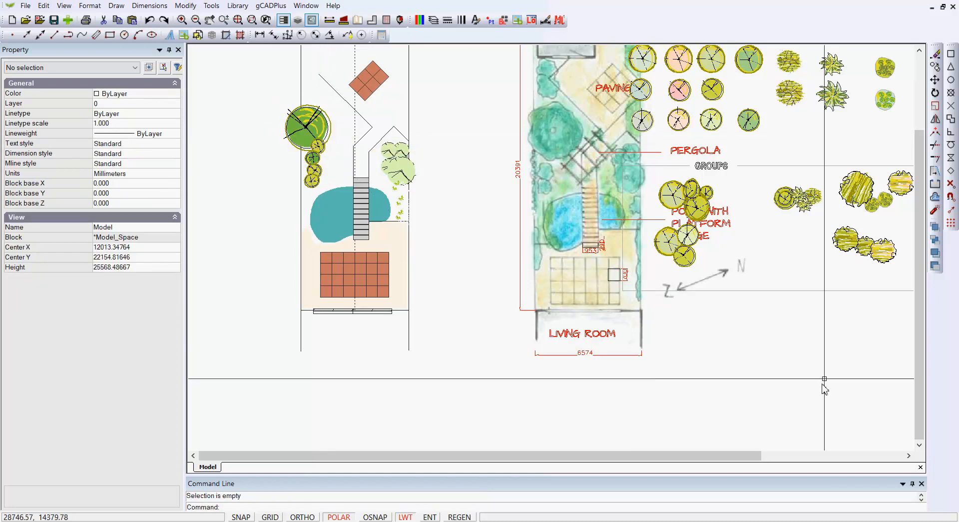
Step: Move the pink shrub symbol Sk34 to the pond's upper left edge, below the row of four shrubs
{"action": "left_click", "coordinate": [684, 93]}
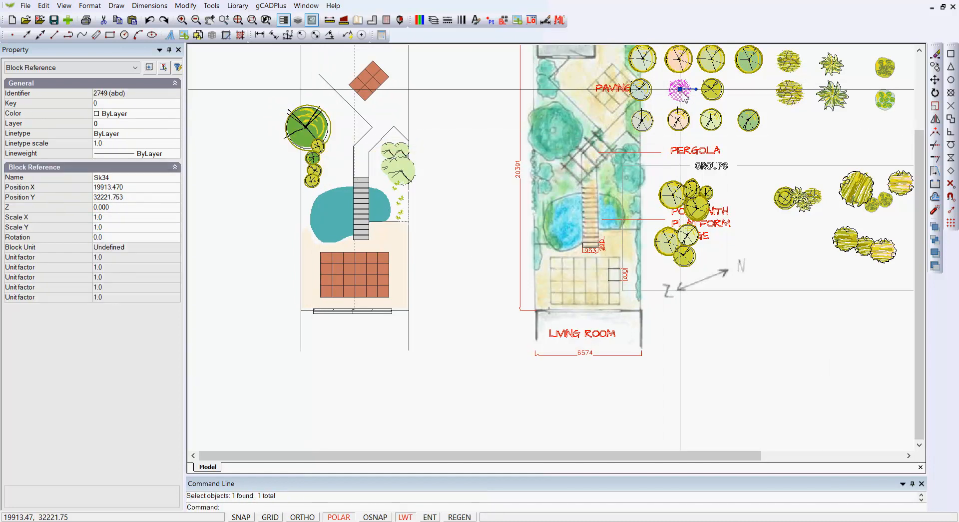
{"action": "left_click", "coordinate": [680, 89]}
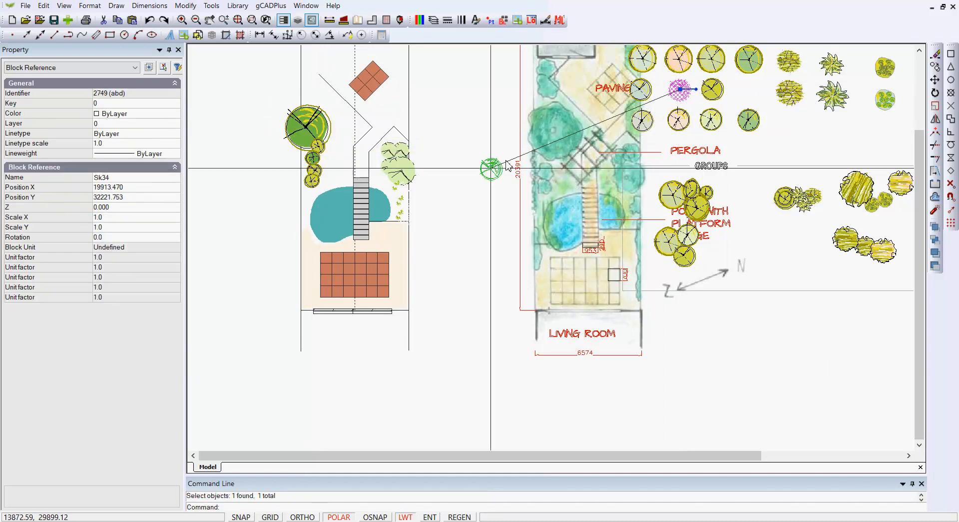
{"action": "left_click", "coordinate": [308, 199]}
{"action": "key", "text": "Escape"}
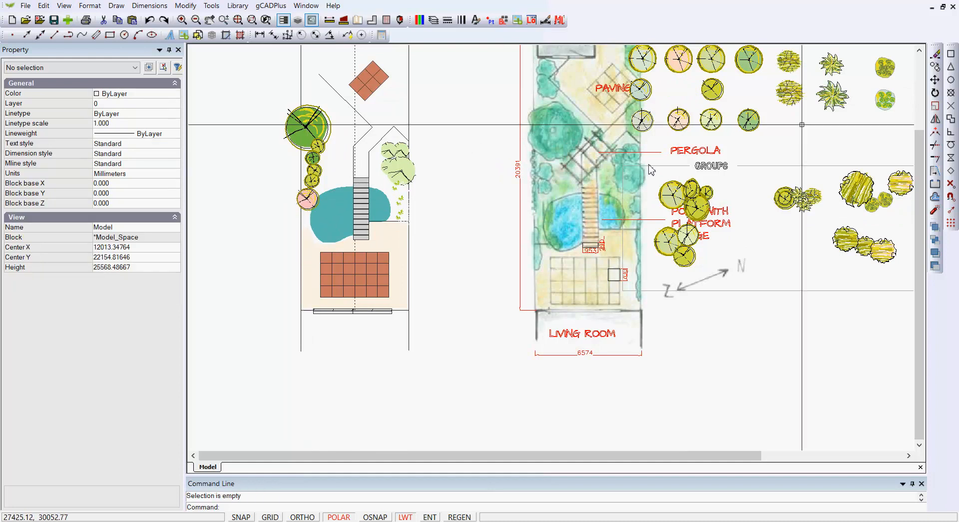
Step: Copy the spiky plant symbol Sk42 to the pond's left edge, below the pink shrub
{"action": "left_click", "coordinate": [835, 111]}
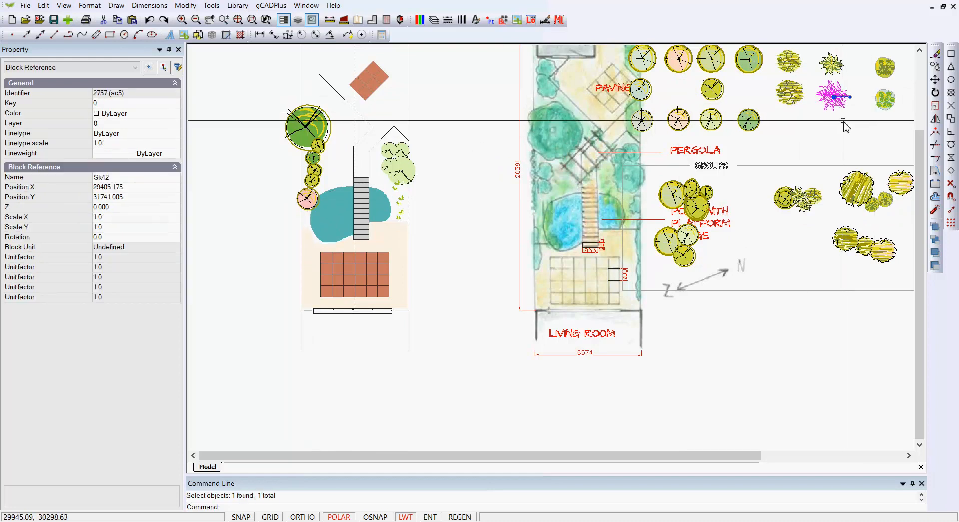
{"action": "right_click", "coordinate": [835, 112]}
{"action": "left_click", "coordinate": [861, 144]}
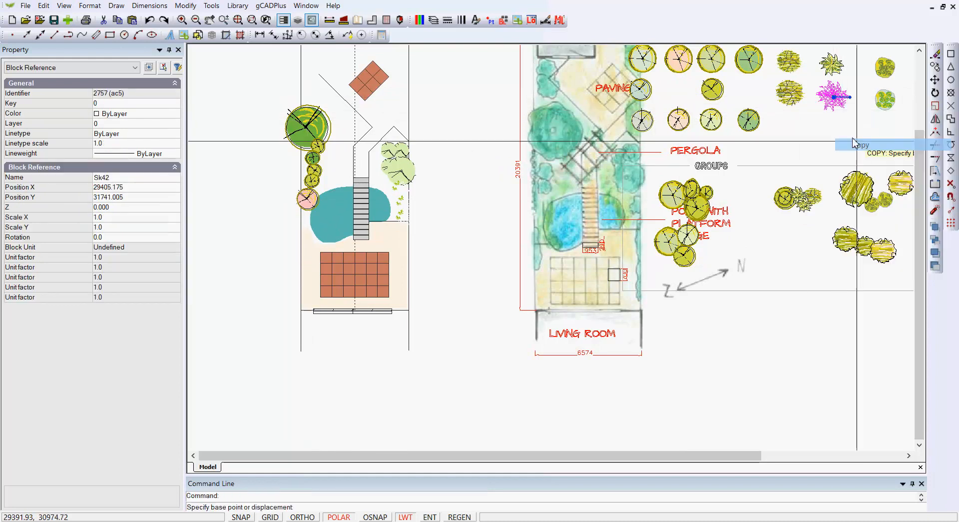
{"action": "left_click", "coordinate": [834, 97]}
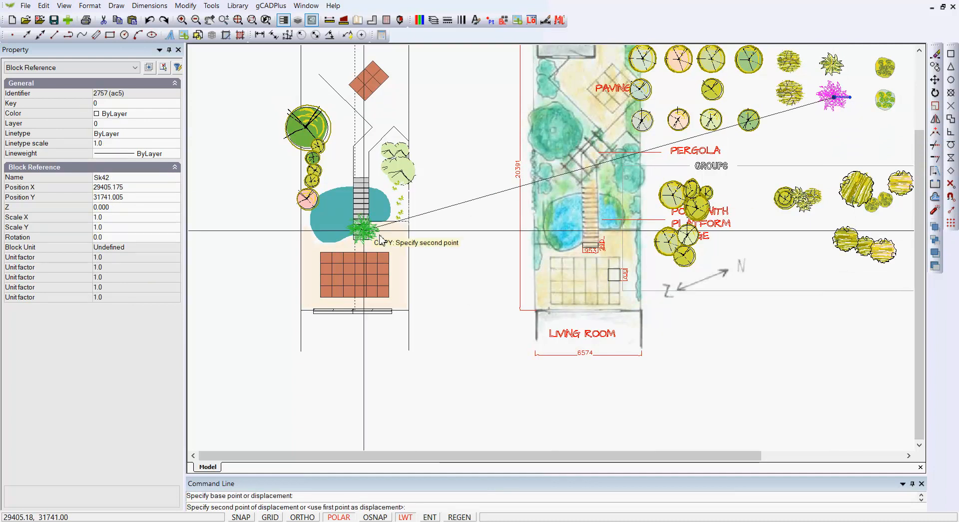
{"action": "left_click", "coordinate": [319, 233]}
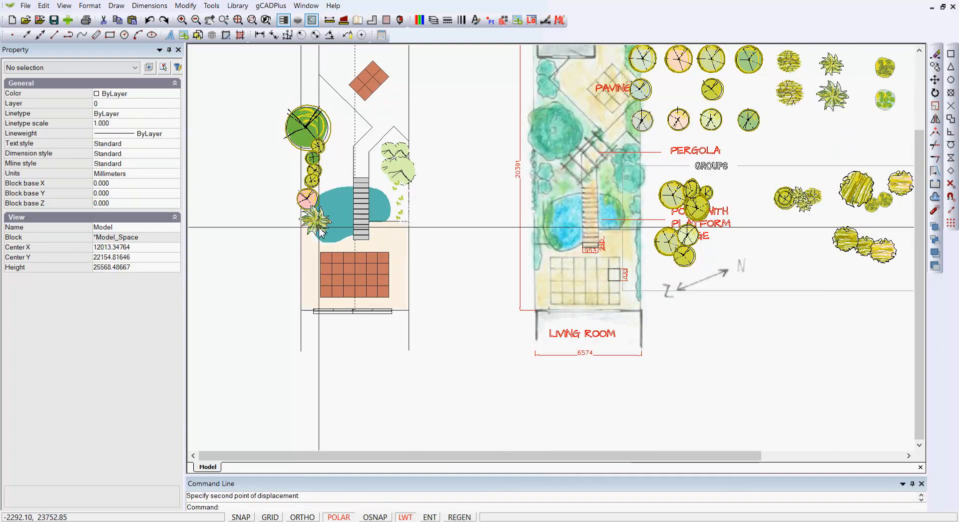
Step: Scale the copied spiky plant down to about 0.42 and shift it slightly up and left along the pond's edge
{"action": "left_click", "coordinate": [314, 218]}
{"action": "right_click", "coordinate": [318, 223]}
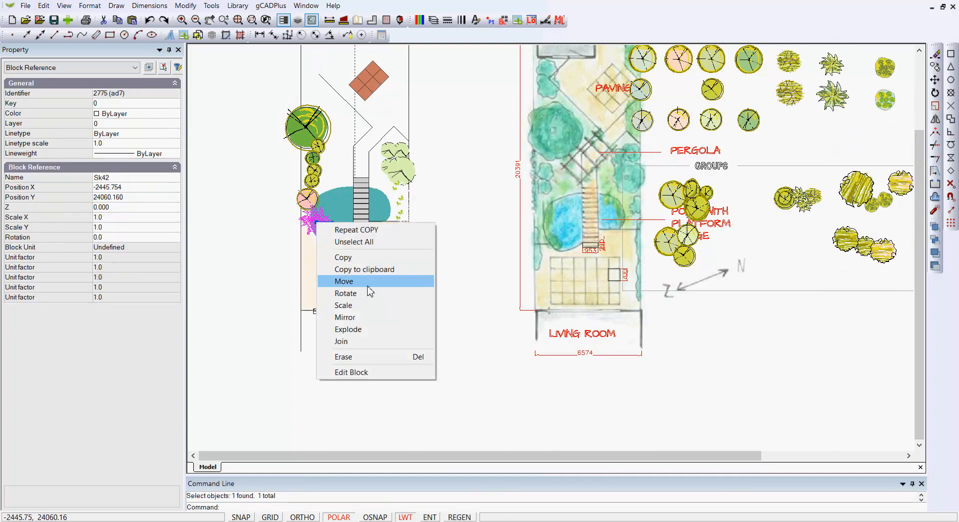
{"action": "left_click", "coordinate": [350, 305]}
{"action": "scroll", "coordinate": [310, 216], "scroll_direction": "up", "scroll_amount": 4}
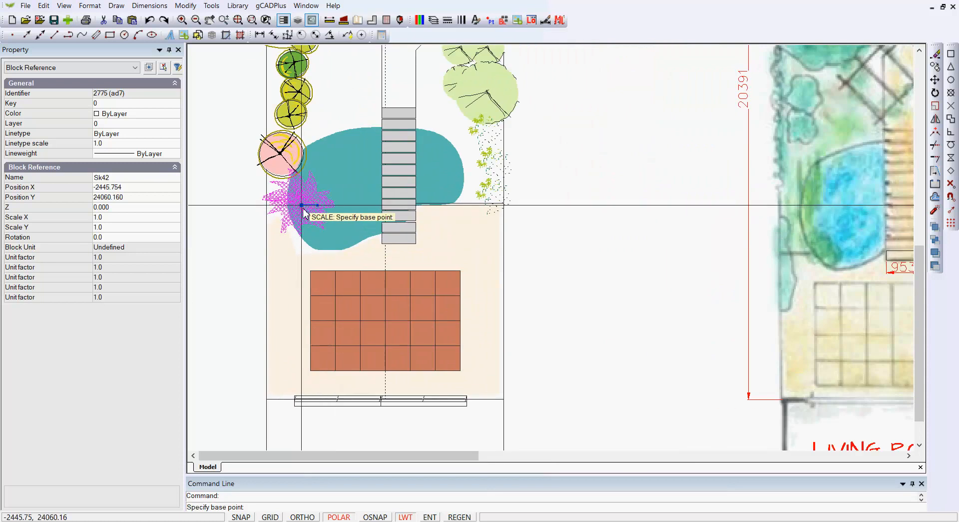
{"action": "left_click", "coordinate": [310, 217]}
{"action": "left_click", "coordinate": [309, 219]}
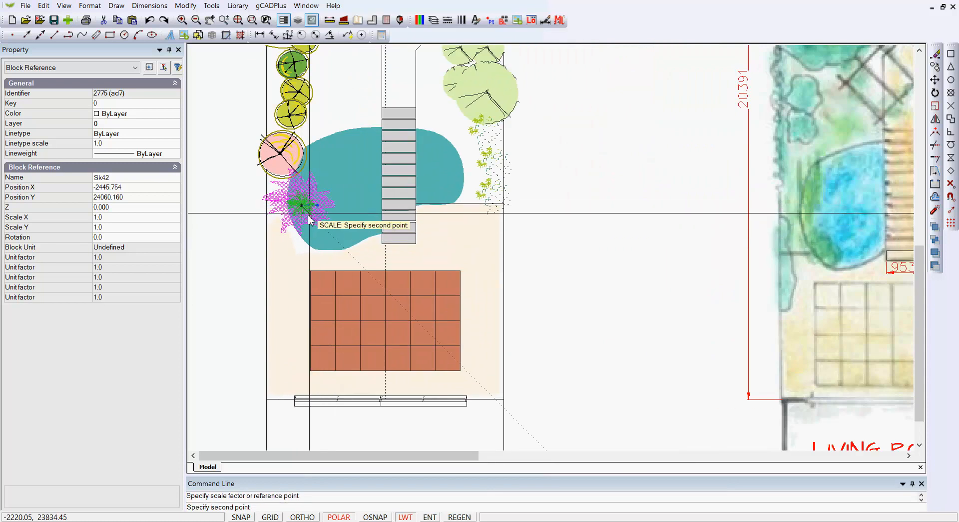
{"action": "left_click", "coordinate": [297, 199]}
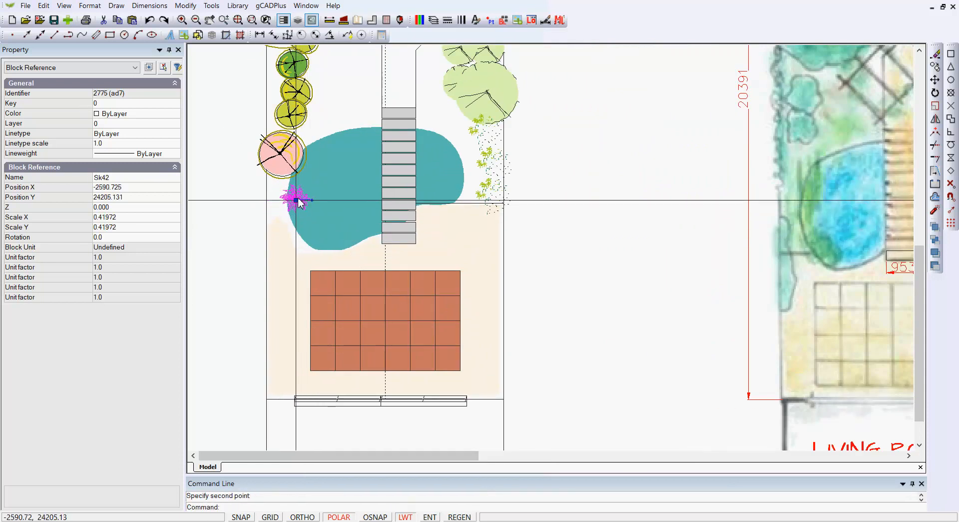
Step: Copy the entire finished garden plan, including its labels but not the hand sketch, to the clipboard
{"action": "key", "text": "Escape"}
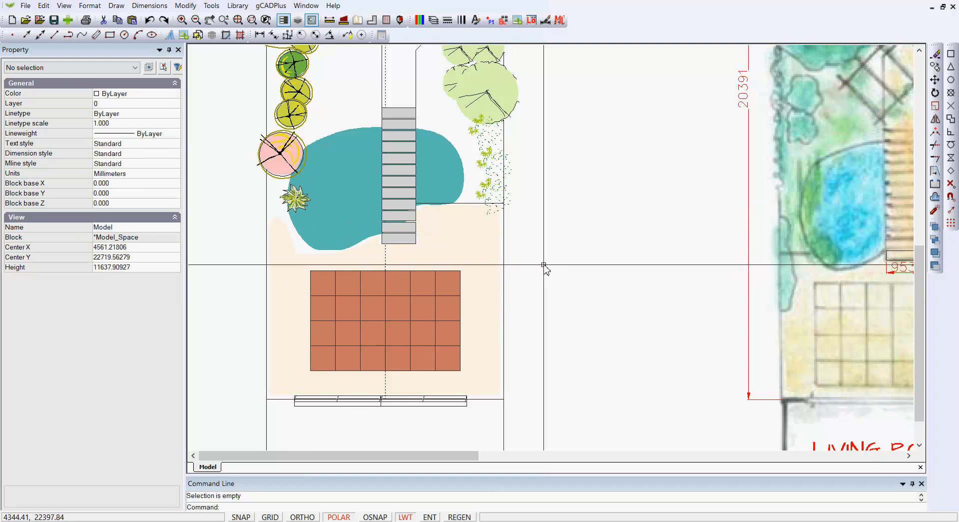
{"action": "scroll", "coordinate": [544, 265], "scroll_direction": "down", "scroll_amount": 3}
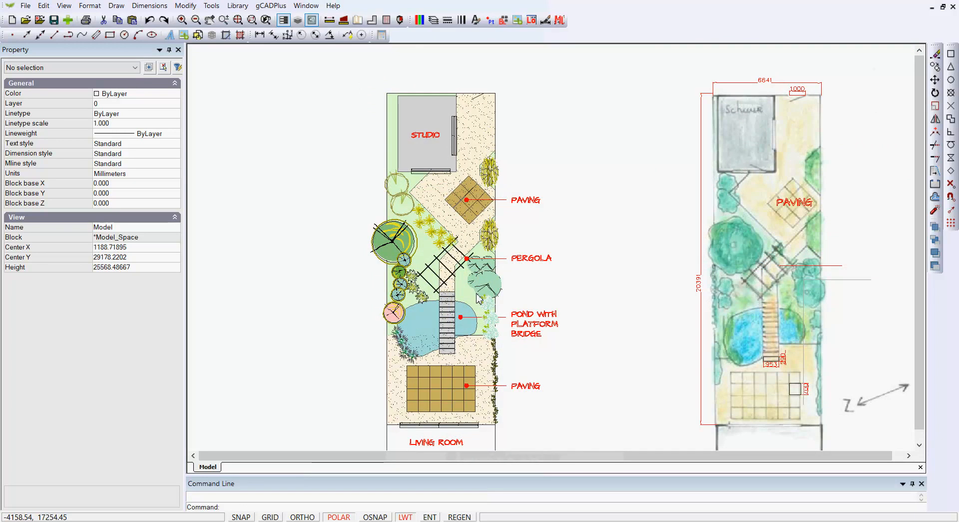
{"action": "scroll", "coordinate": [478, 297], "scroll_direction": "up", "scroll_amount": 1}
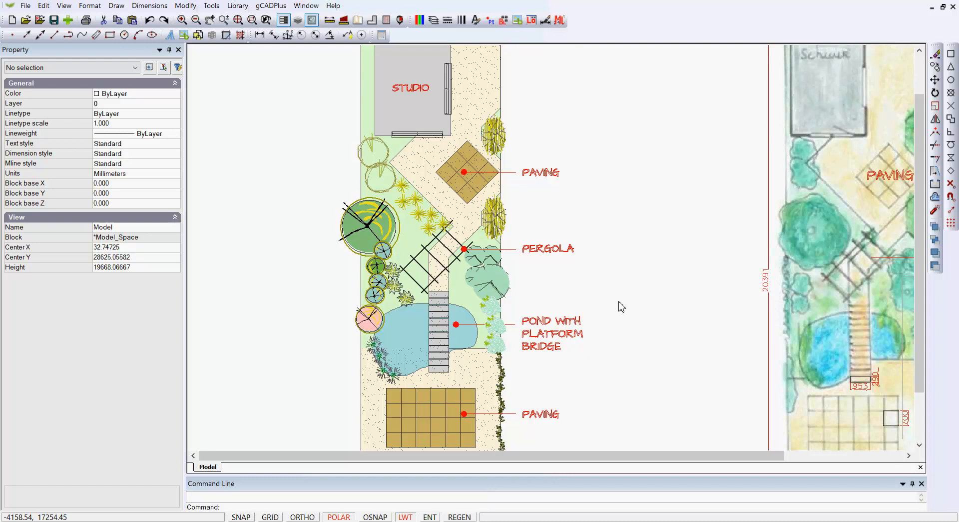
{"action": "scroll", "coordinate": [619, 300], "scroll_direction": "down", "scroll_amount": 3}
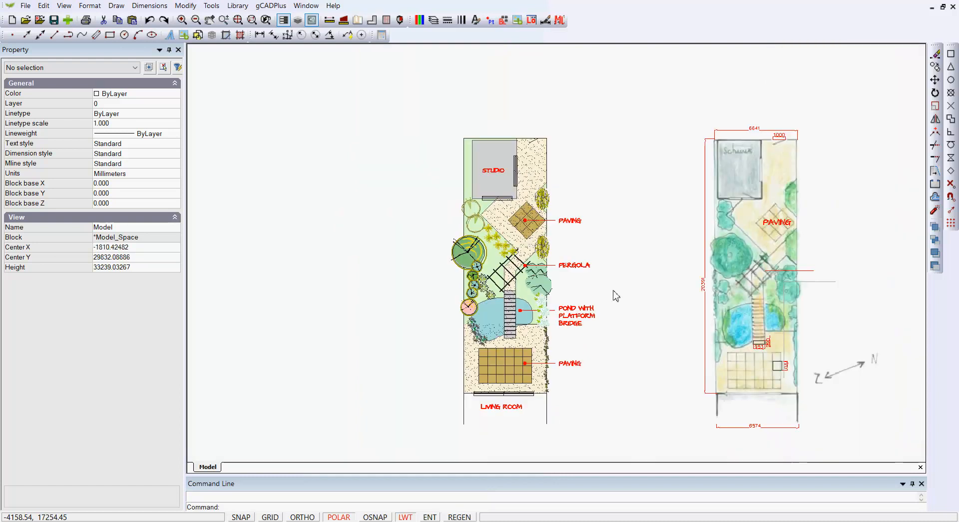
{"action": "left_click", "coordinate": [613, 446]}
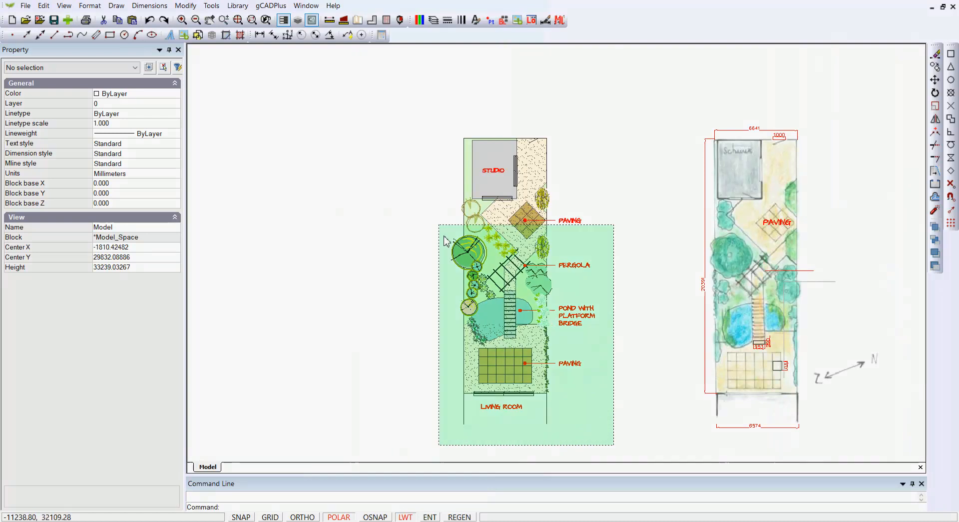
{"action": "left_click", "coordinate": [418, 119]}
{"action": "right_click", "coordinate": [399, 252]}
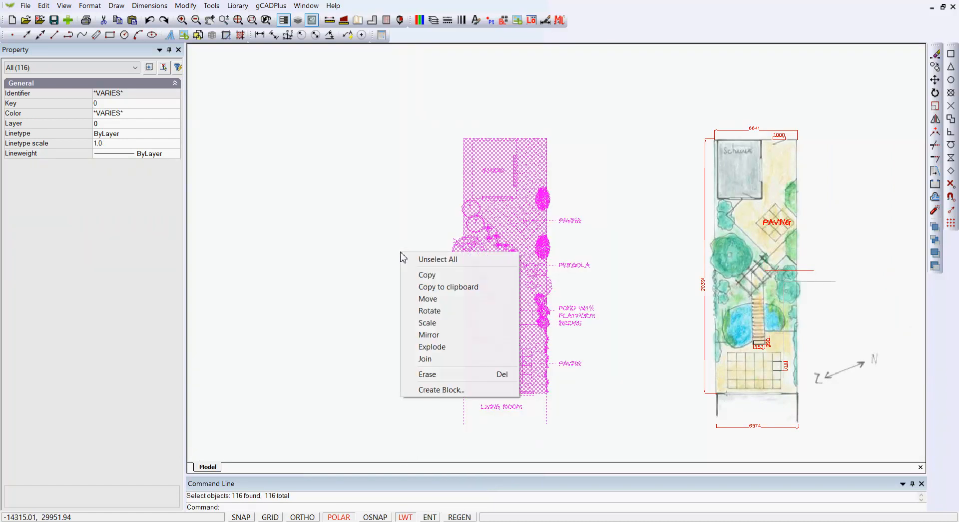
{"action": "left_click", "coordinate": [444, 286]}
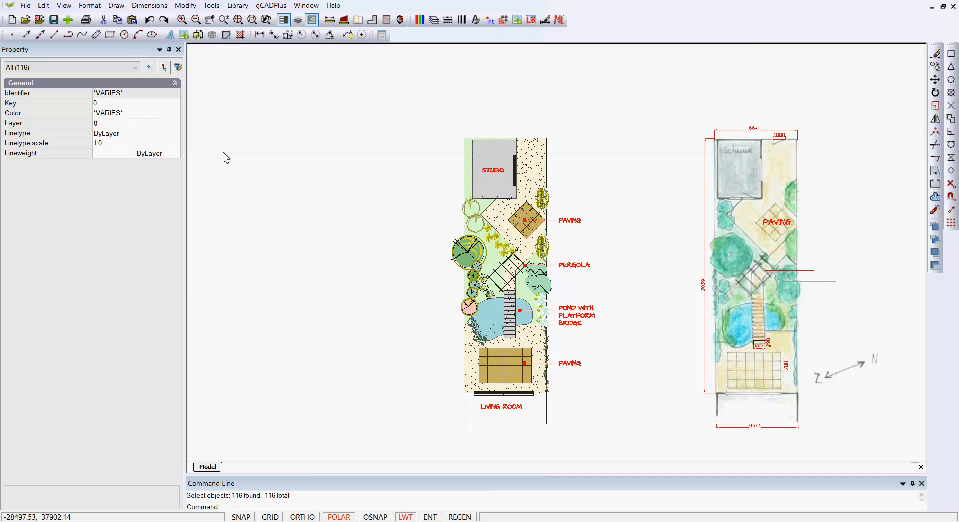
Step: Create a new drawing based on the DesignStudioTemplate.lcd template
{"action": "left_click", "coordinate": [25, 6]}
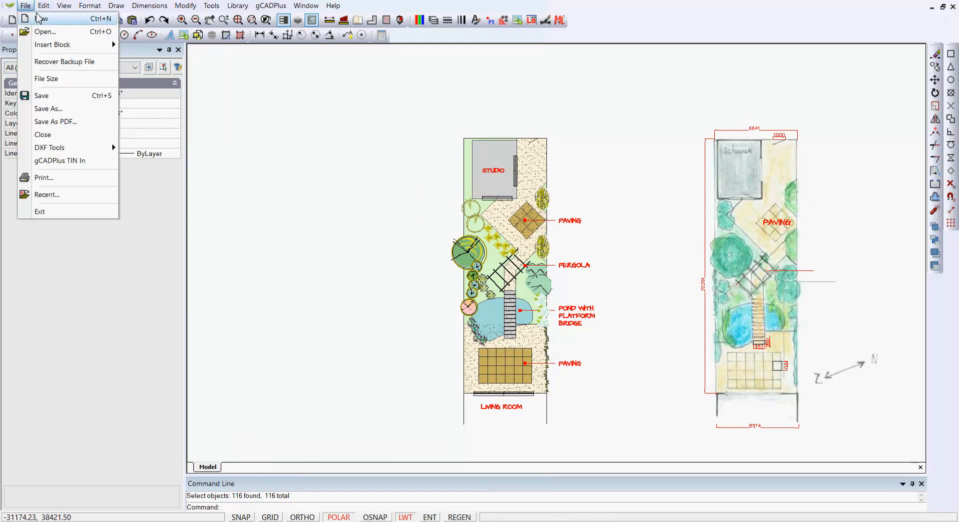
{"action": "left_click", "coordinate": [41, 19]}
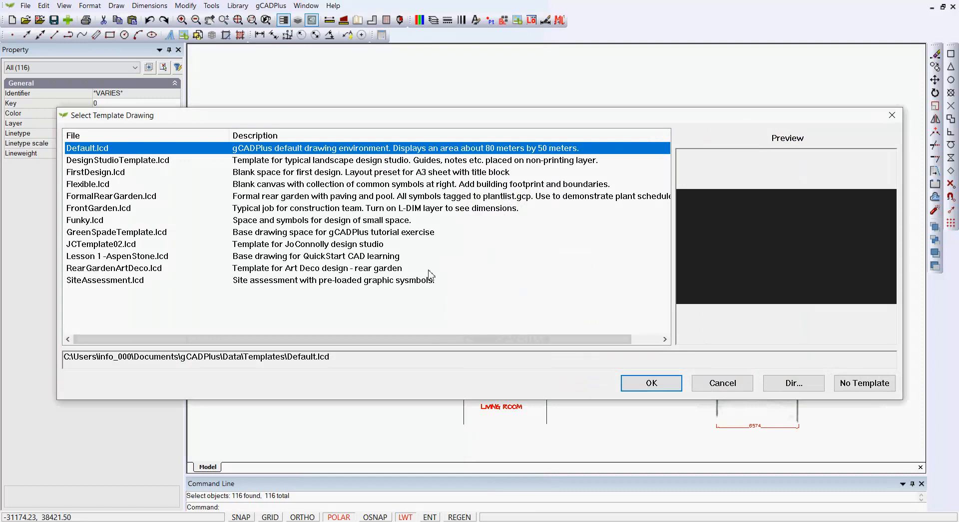
{"action": "left_click", "coordinate": [104, 161]}
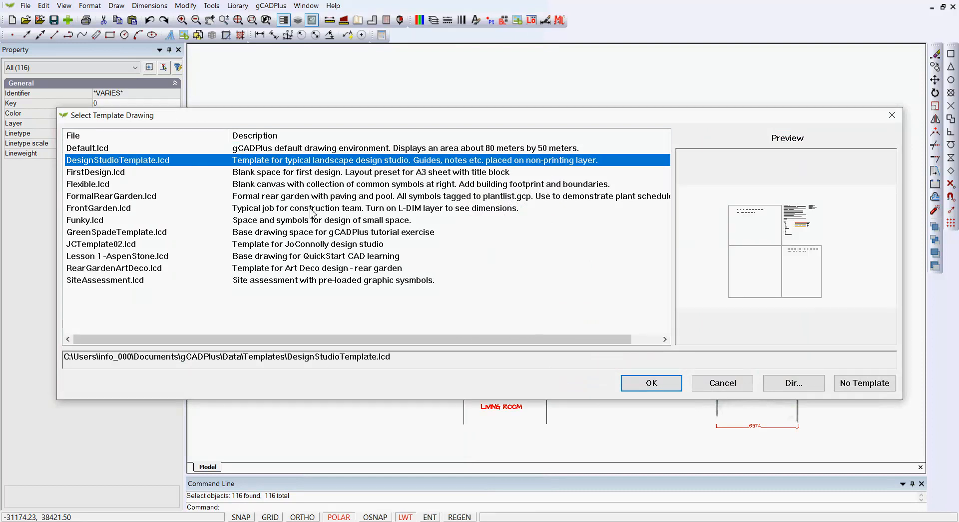
{"action": "left_click", "coordinate": [657, 389]}
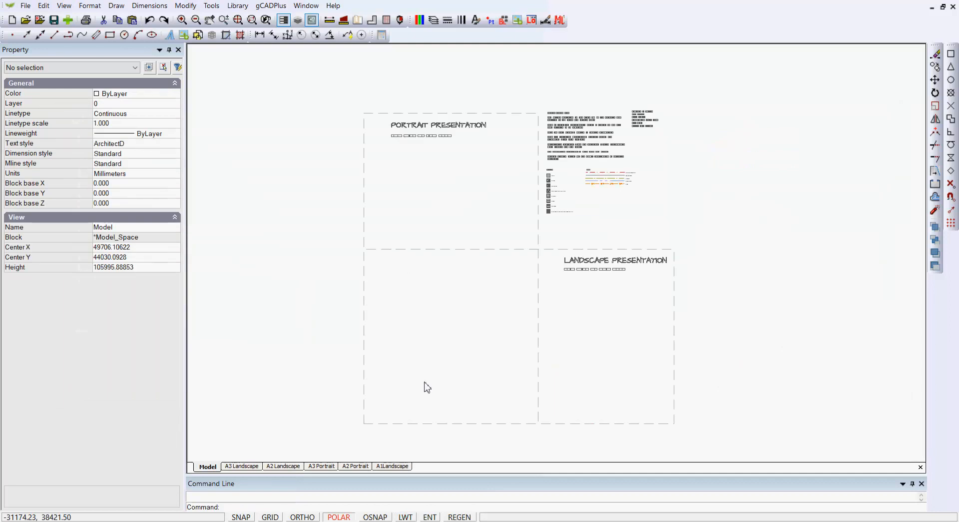
Step: Paste the copied garden plan into the empty frame below the Portrait Presentation area, near its lower left corner
{"action": "scroll", "coordinate": [585, 118], "scroll_direction": "up", "scroll_amount": 5}
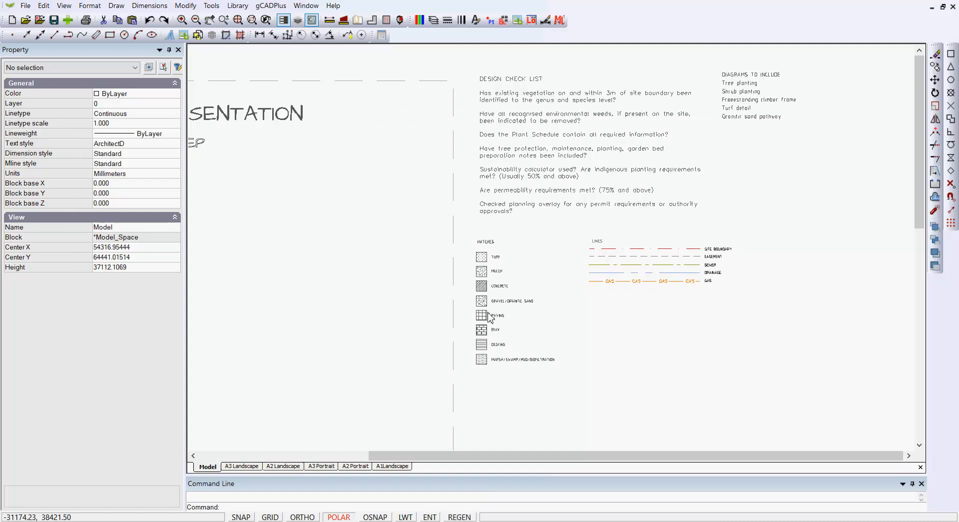
{"action": "scroll", "coordinate": [488, 316], "scroll_direction": "up", "scroll_amount": 1}
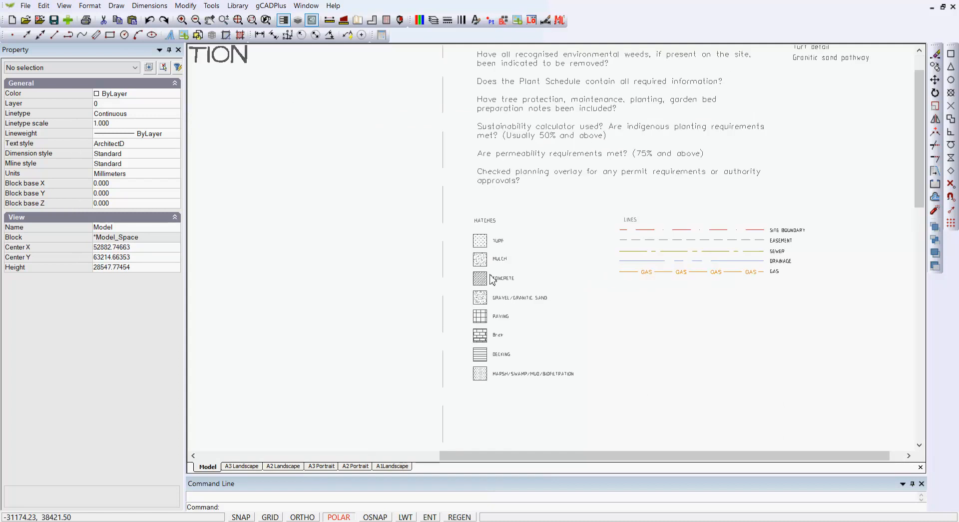
{"action": "scroll", "coordinate": [772, 270], "scroll_direction": "up", "scroll_amount": 2}
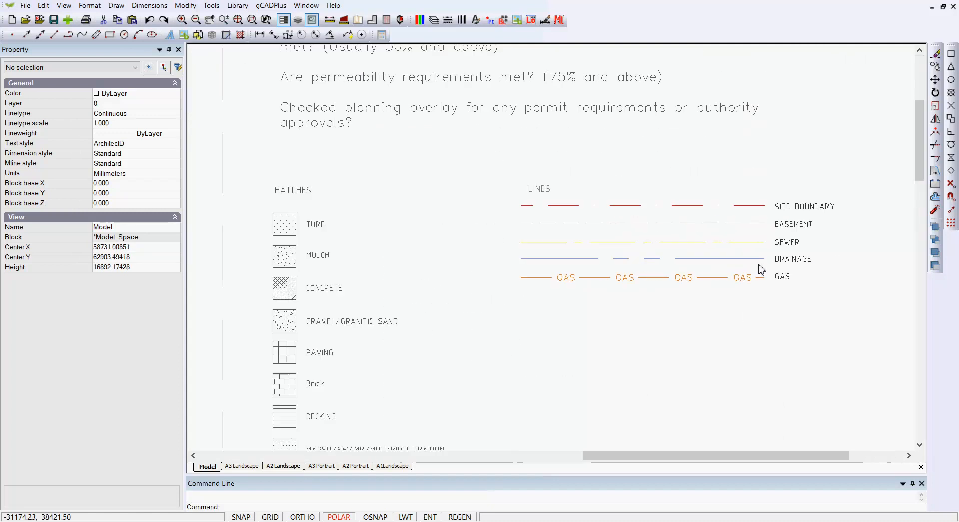
{"action": "scroll", "coordinate": [761, 269], "scroll_direction": "down", "scroll_amount": 4}
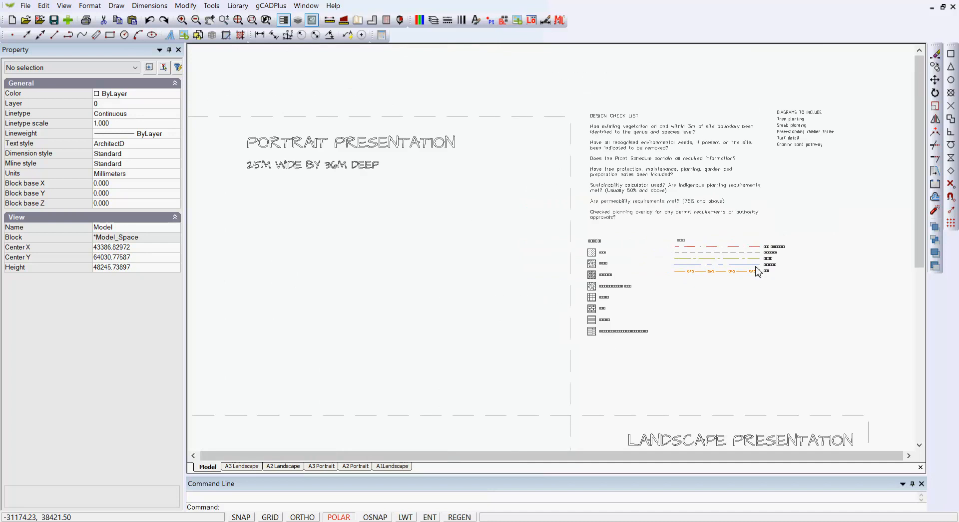
{"action": "scroll", "coordinate": [759, 272], "scroll_direction": "down", "scroll_amount": 2}
{"action": "middle_click_drag", "start_coordinate": [603, 382], "coordinate": [531, 285]}
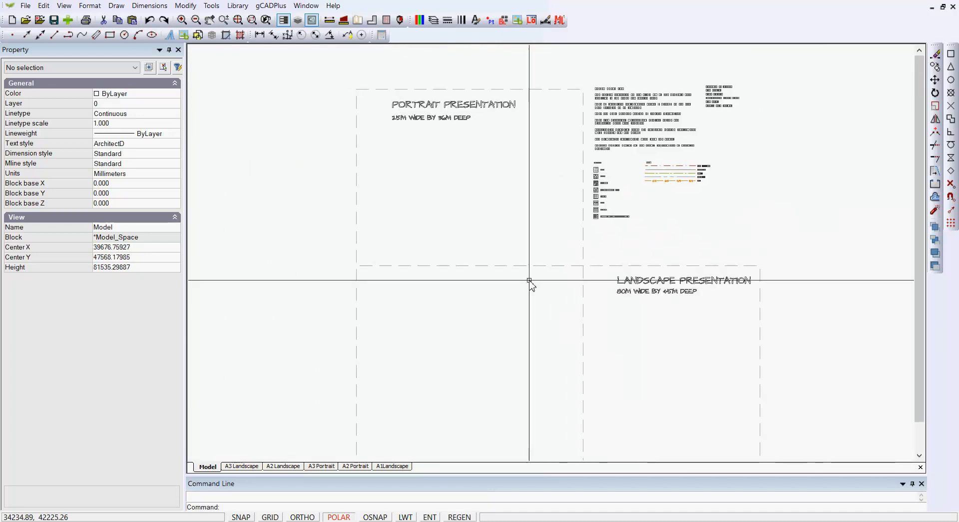
{"action": "right_click", "coordinate": [429, 383]}
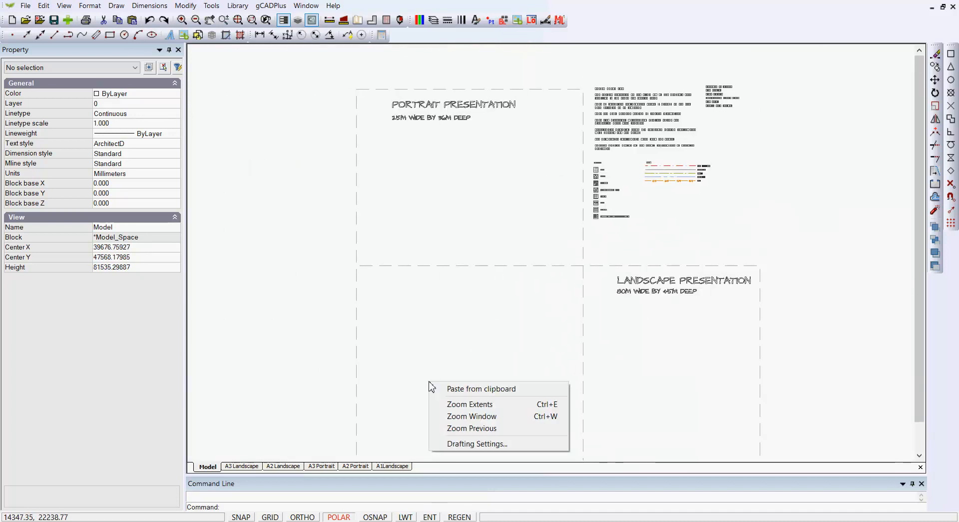
{"action": "left_click", "coordinate": [463, 391]}
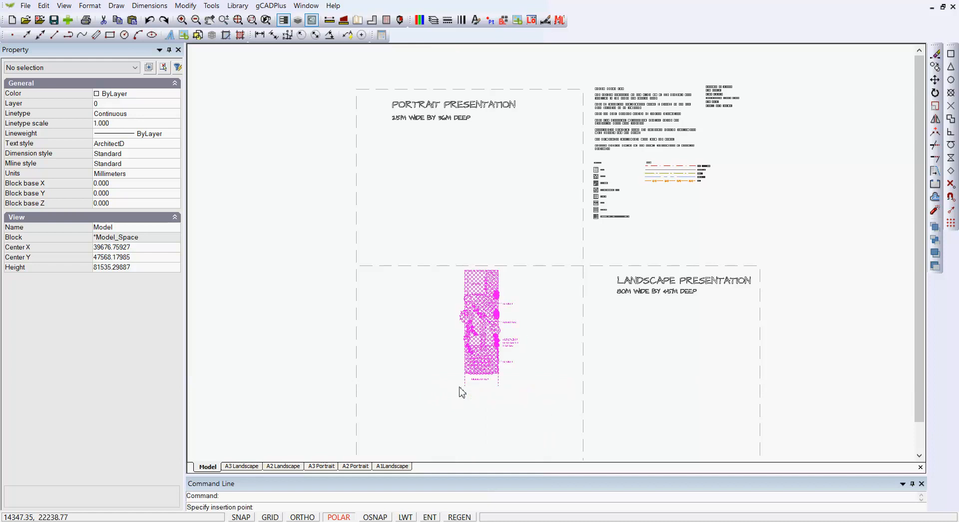
{"action": "left_click", "coordinate": [392, 439]}
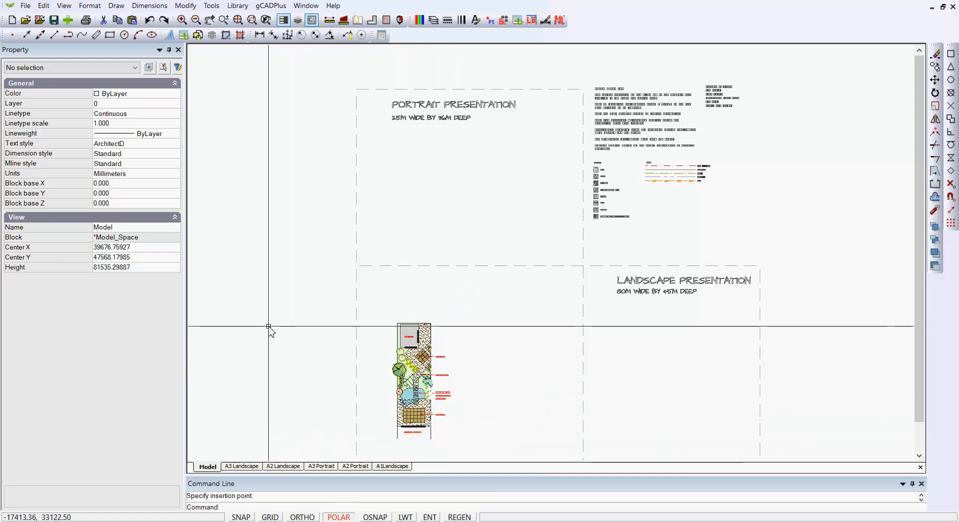
Step: Open the A3 Portrait layout and examine its title block
{"action": "left_click", "coordinate": [322, 465]}
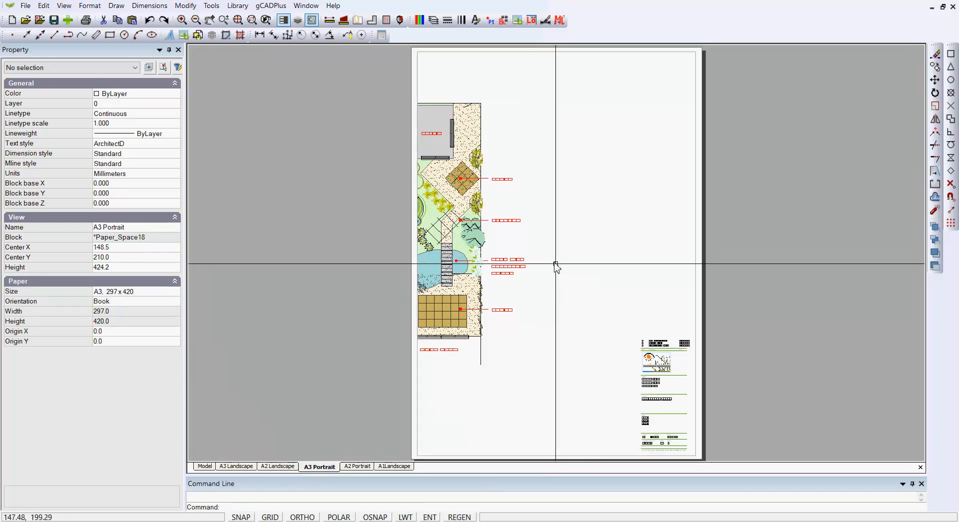
{"action": "scroll", "coordinate": [654, 395], "scroll_direction": "up", "scroll_amount": 3}
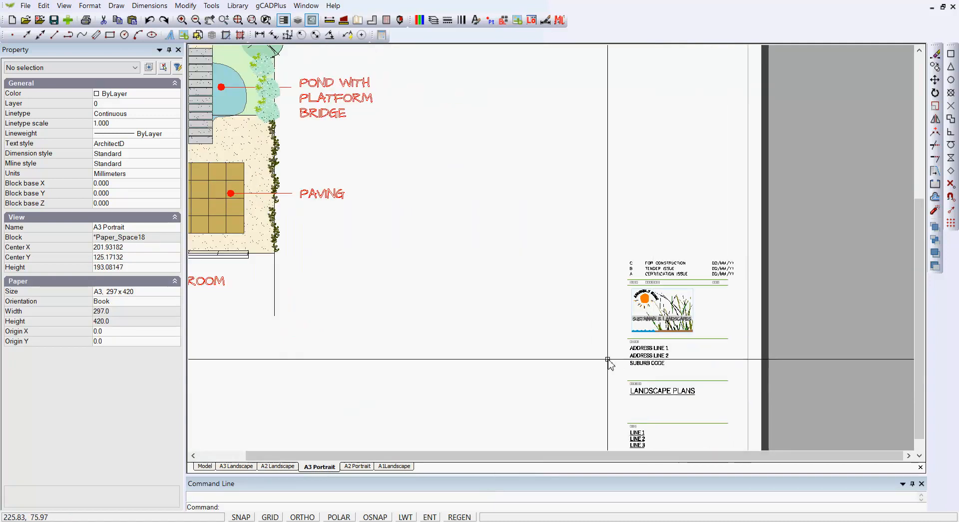
{"action": "scroll", "coordinate": [620, 389], "scroll_direction": "down", "scroll_amount": 4}
{"action": "scroll", "coordinate": [624, 393], "scroll_direction": "up", "scroll_amount": 4}
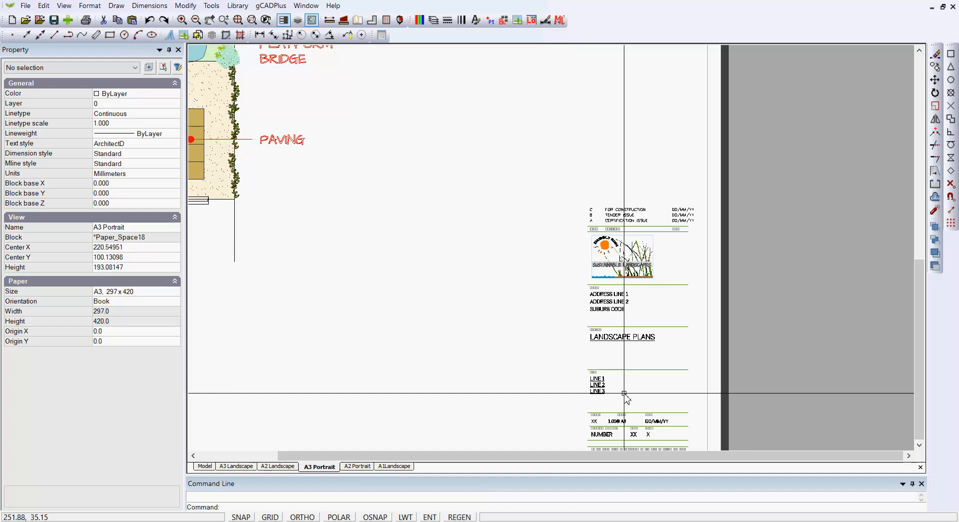
{"action": "scroll", "coordinate": [549, 369], "scroll_direction": "down", "scroll_amount": 4}
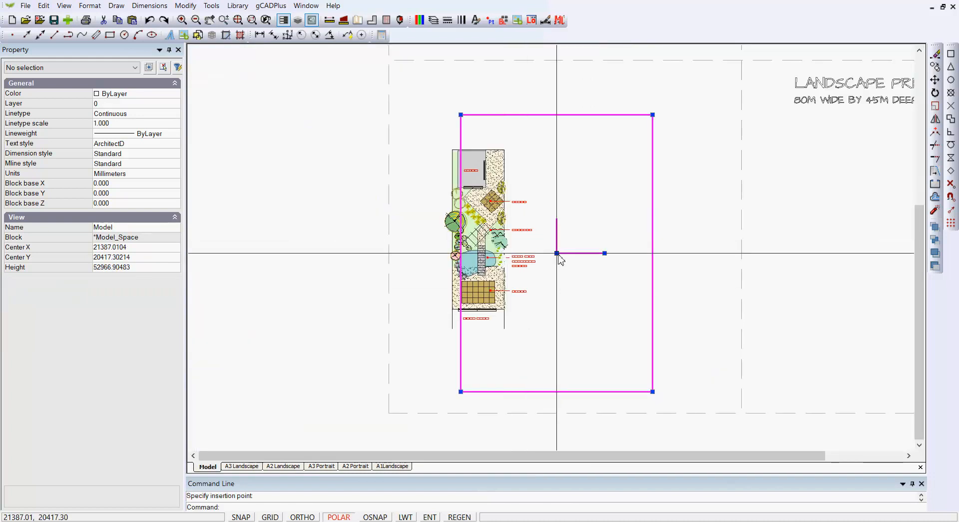
Step: Centre the A3 Portrait layout's view frame on the garden plan, shrink it to fit closely around the plan, and apply it to the layout
{"action": "left_click", "coordinate": [556, 253]}
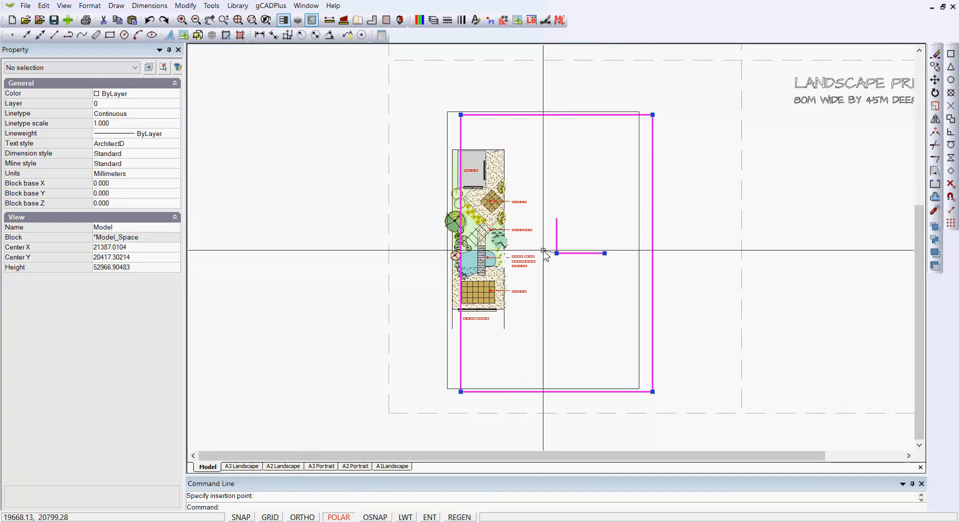
{"action": "left_click", "coordinate": [475, 237]}
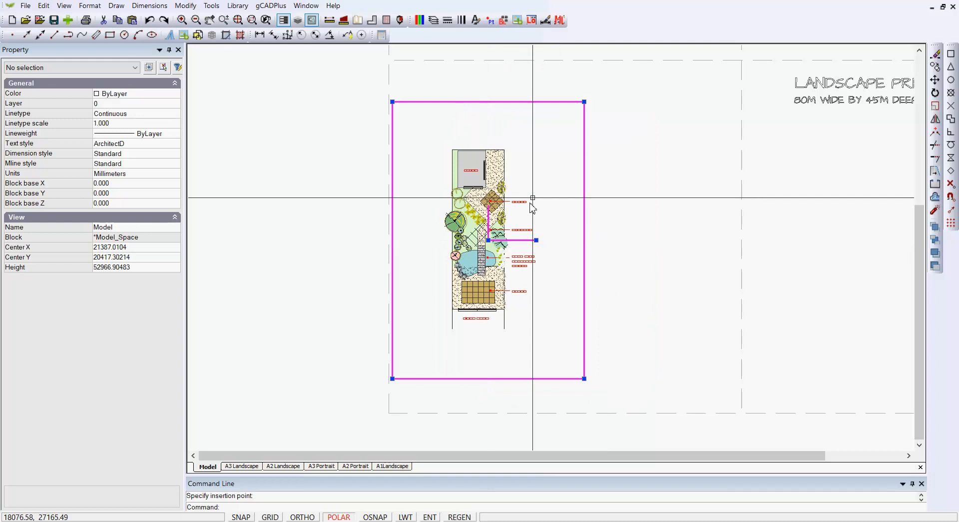
{"action": "left_click", "coordinate": [584, 101]}
{"action": "left_click", "coordinate": [559, 143]}
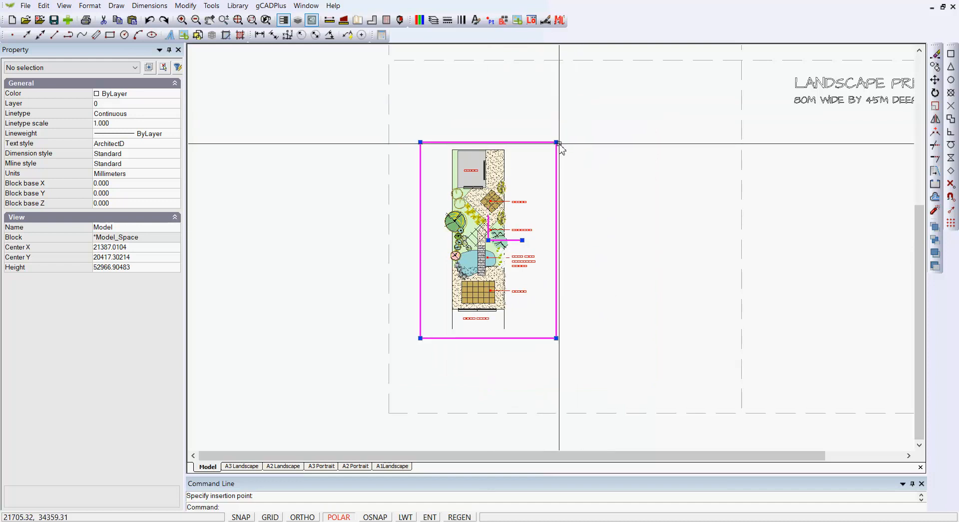
{"action": "right_click", "coordinate": [530, 219]}
{"action": "left_click", "coordinate": [555, 225]}
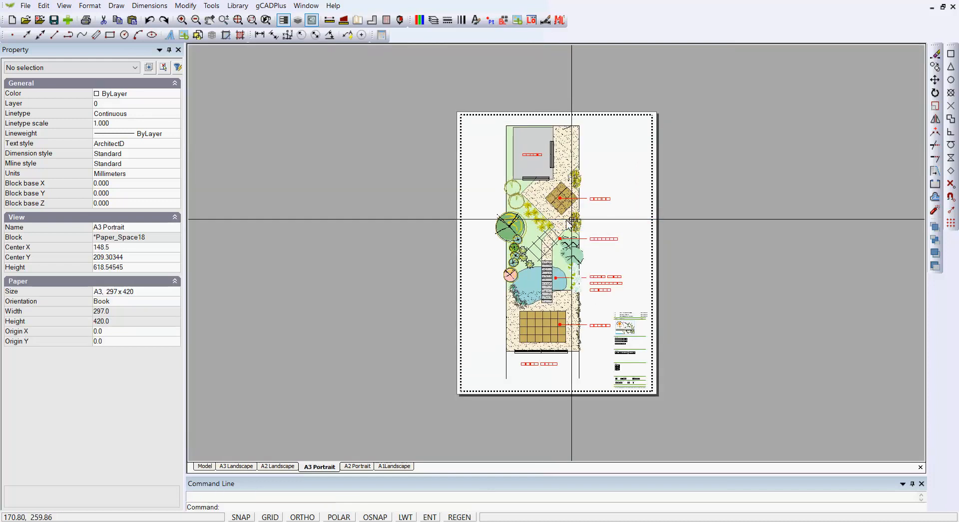
{"action": "left_click", "coordinate": [620, 199]}
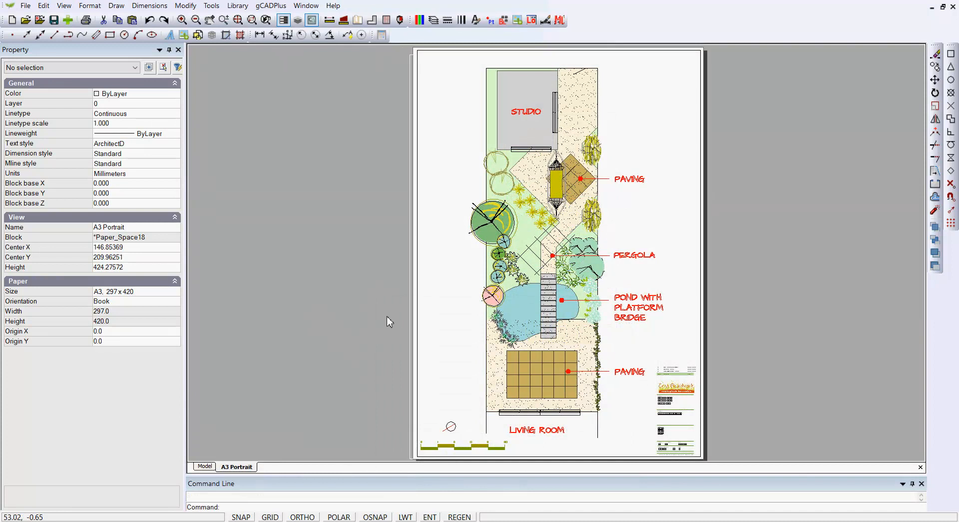
Step: Open the print settings for the A3 Portrait layout and set the CutePDF Writer paper size to A3
{"action": "left_click", "coordinate": [24, 6]}
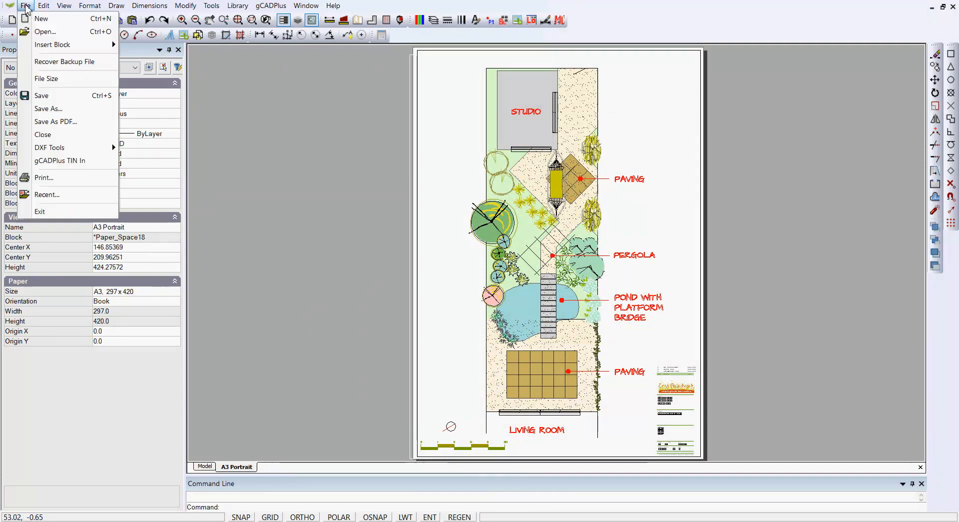
{"action": "left_click", "coordinate": [35, 178]}
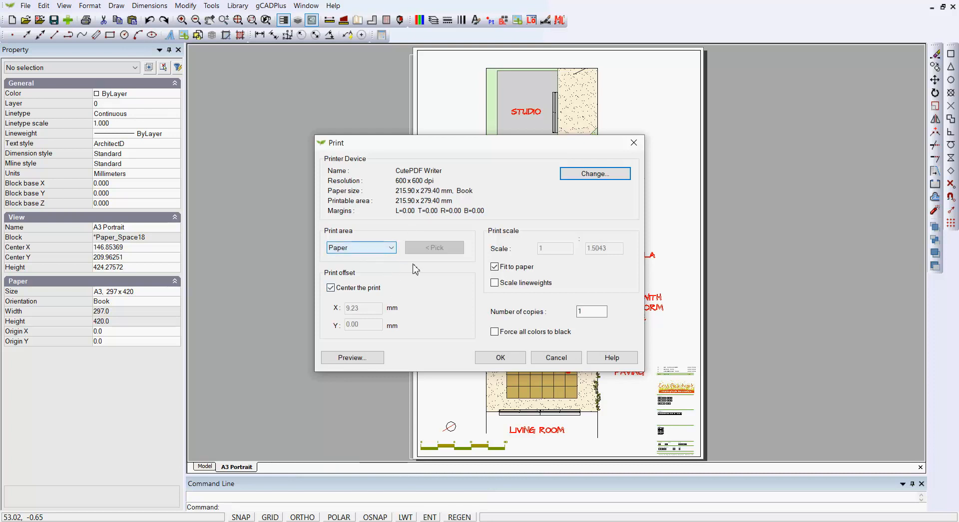
{"action": "left_click", "coordinate": [582, 175]}
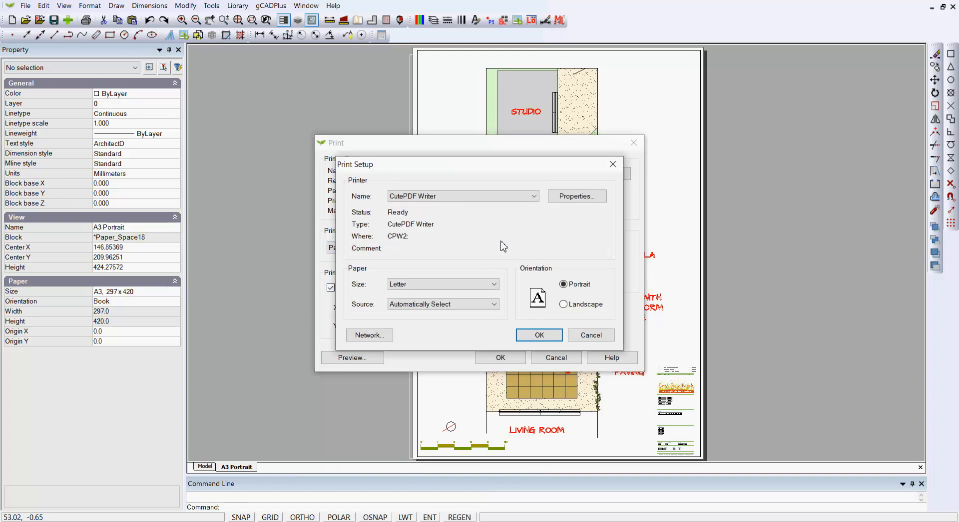
{"action": "left_click", "coordinate": [494, 284]}
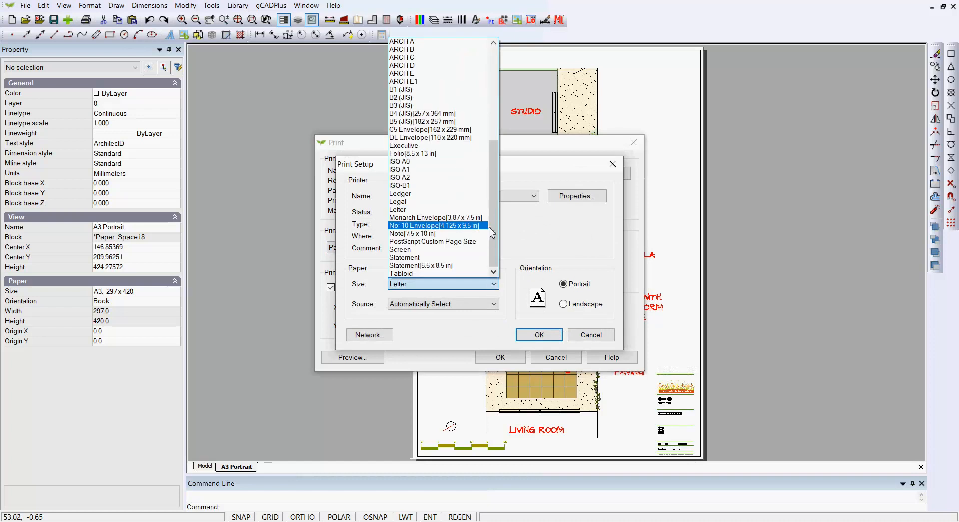
{"action": "scroll", "coordinate": [496, 207], "scroll_direction": "up", "scroll_amount": 3}
{"action": "scroll", "coordinate": [492, 177], "scroll_direction": "up", "scroll_amount": 2}
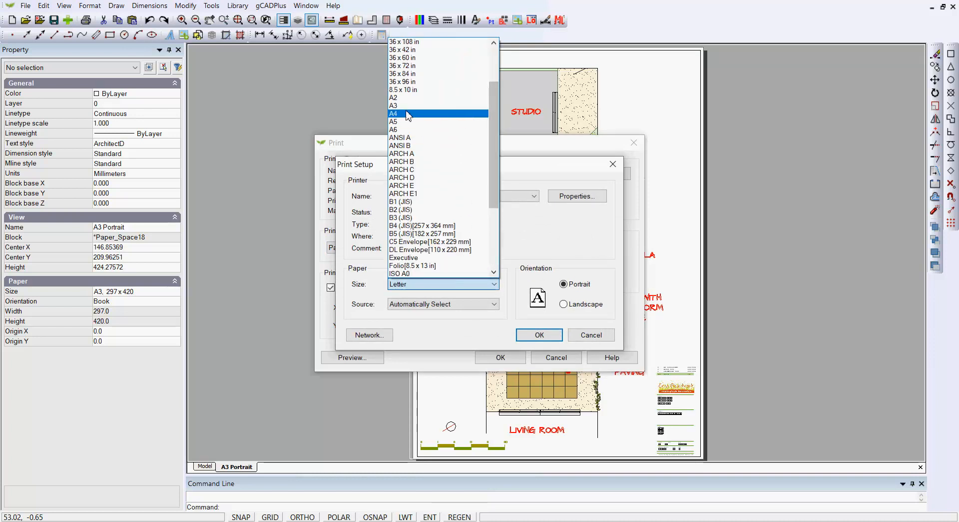
{"action": "left_click", "coordinate": [404, 110]}
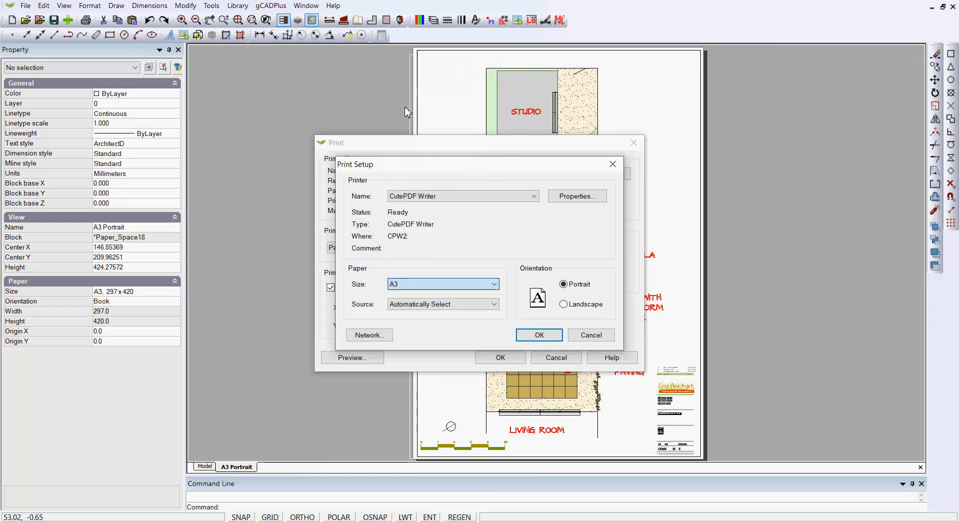
{"action": "left_click", "coordinate": [546, 335]}
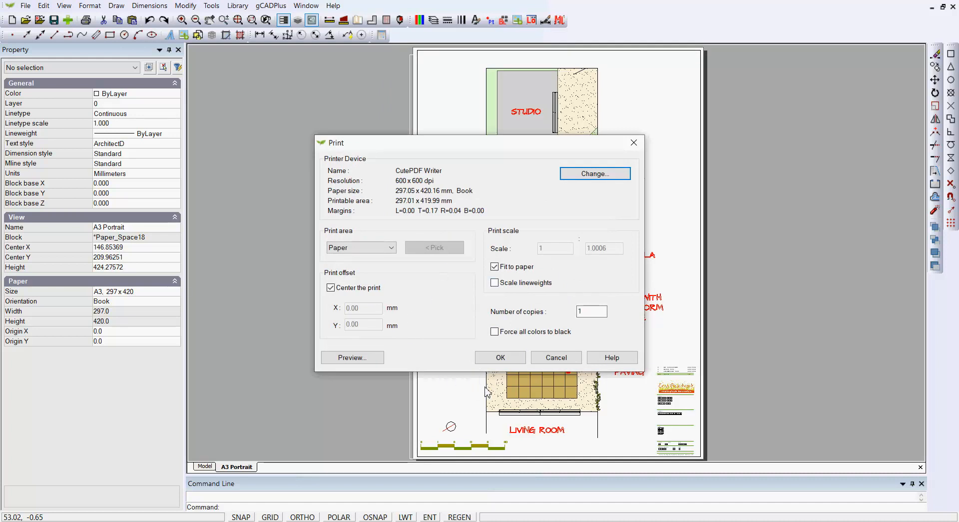
Step: Preview the A3 Portrait sheet's print and send it to CutePDF Writer, centred and fitted to the paper
{"action": "left_click", "coordinate": [358, 358]}
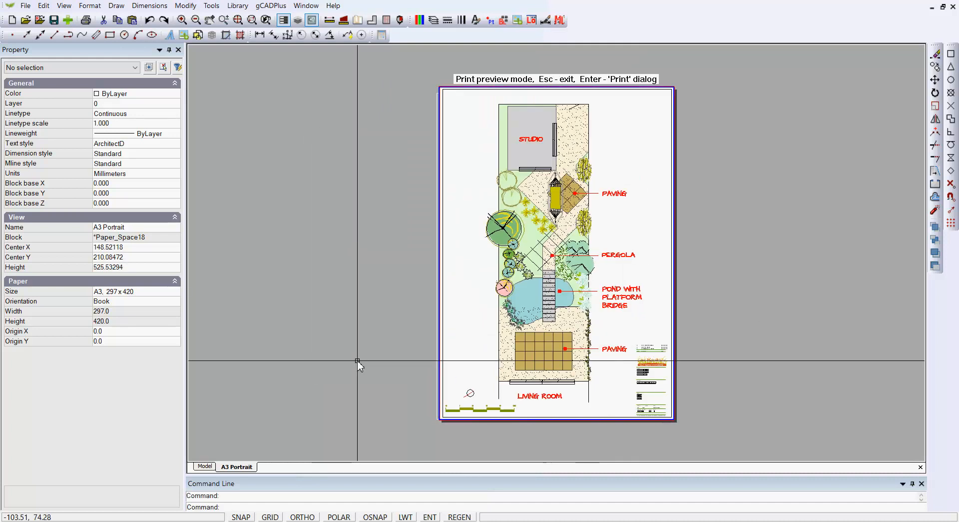
{"action": "key", "text": "Escape"}
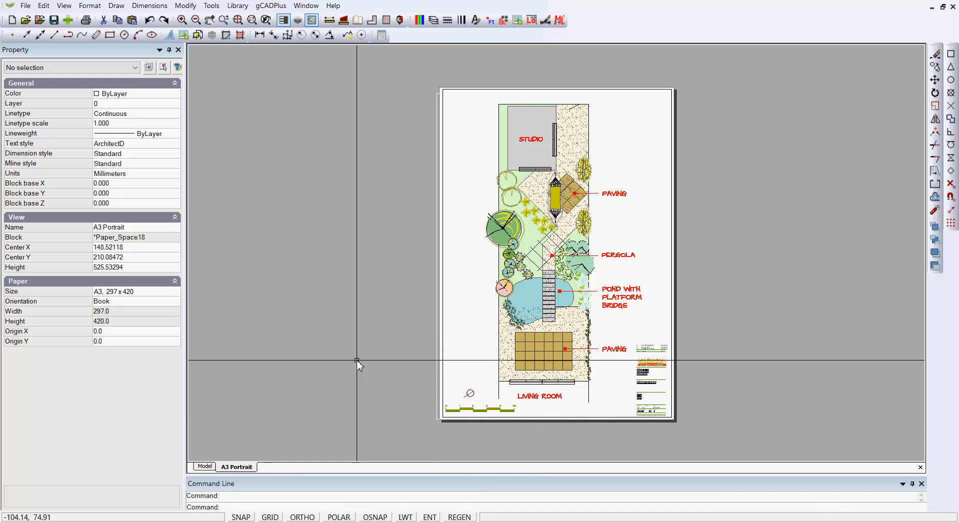
{"action": "right_click", "coordinate": [369, 359]}
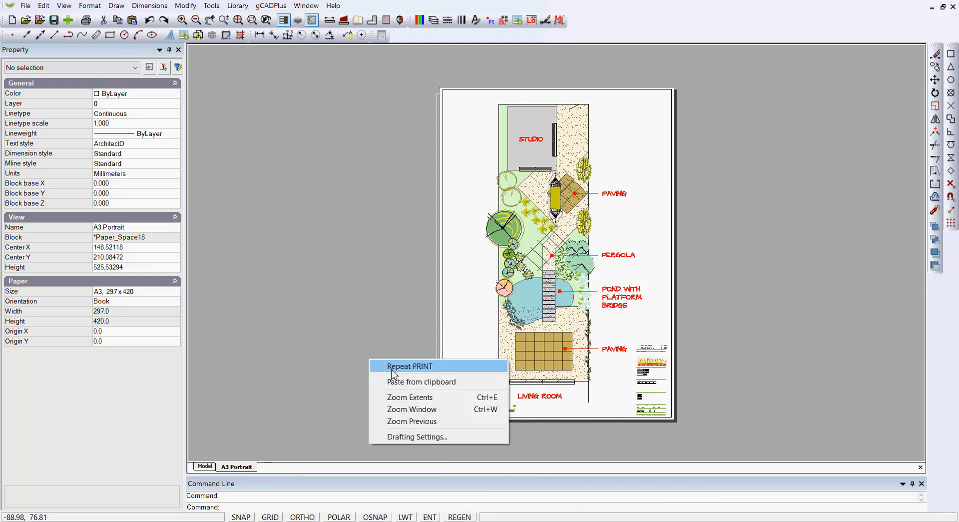
{"action": "left_click", "coordinate": [391, 369]}
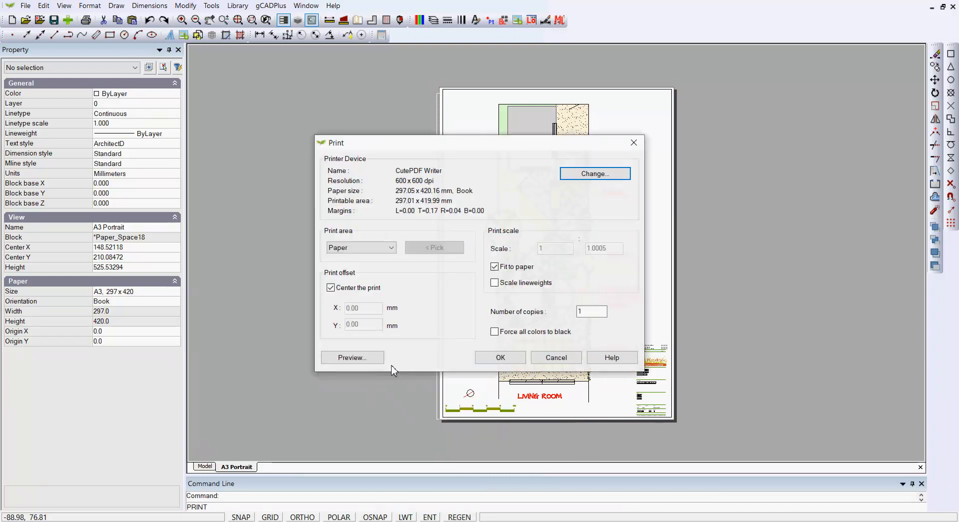
{"action": "left_click", "coordinate": [500, 357]}
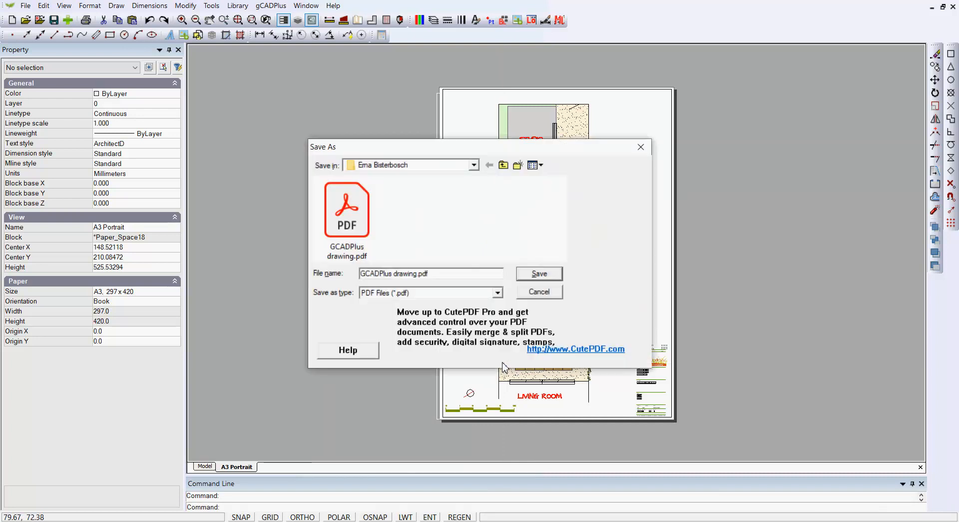
Step: Save the printed sheet to the Desktop as the PDF file GCADPlus drawing.pdf
{"action": "left_click", "coordinate": [505, 165]}
{"action": "left_click", "coordinate": [506, 166]}
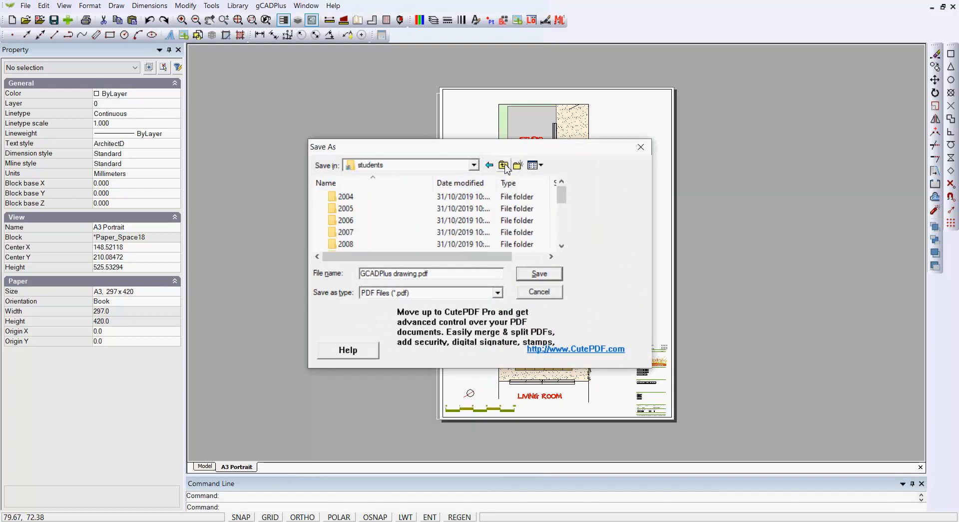
{"action": "left_click", "coordinate": [472, 165]}
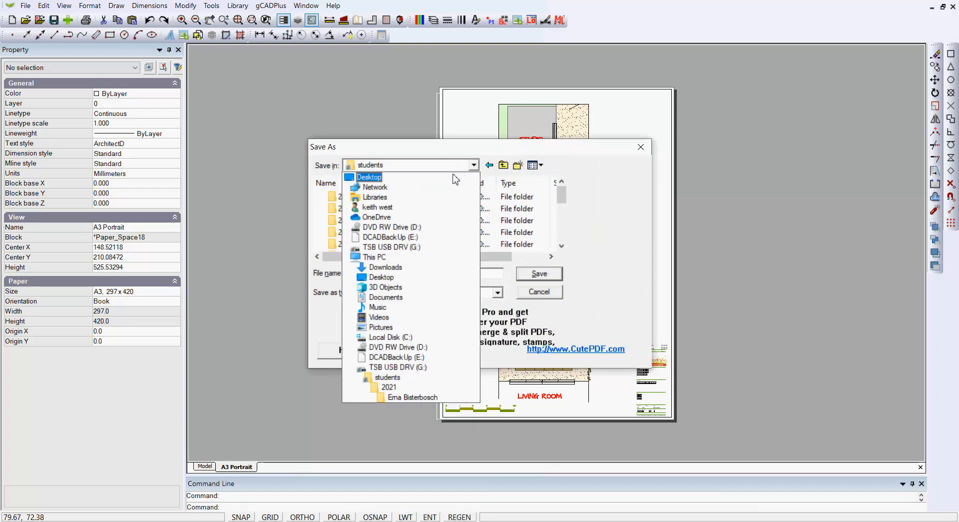
{"action": "left_click", "coordinate": [388, 178]}
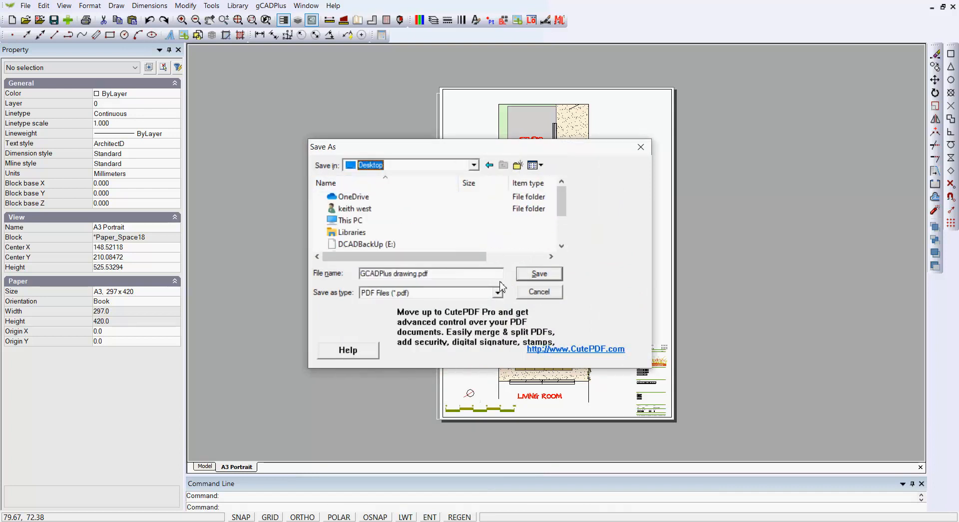
{"action": "left_click", "coordinate": [532, 278]}
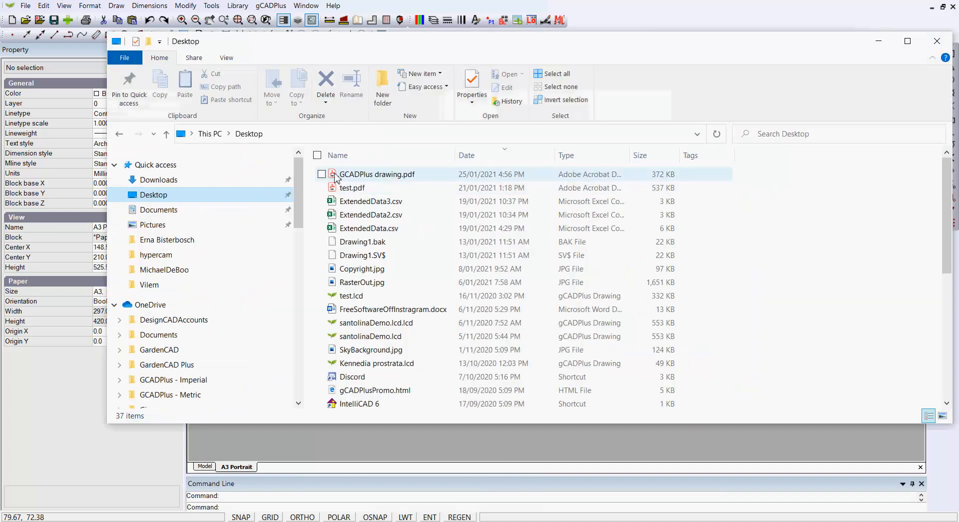
Step: Open GCADPlus drawing.pdf from the Desktop folder in Adobe Acrobat and examine the garden plan page full screen
{"action": "double_click", "coordinate": [335, 173]}
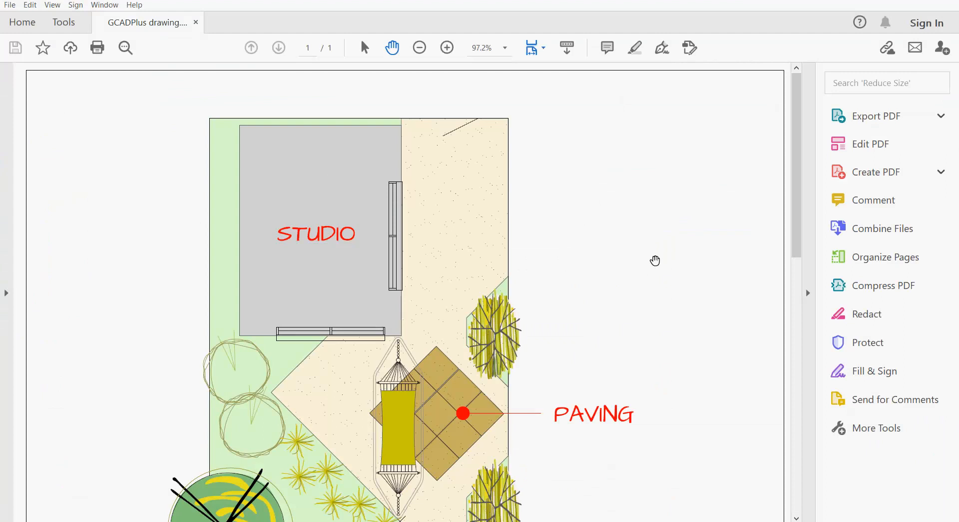
{"action": "key", "text": "ctrl+l"}
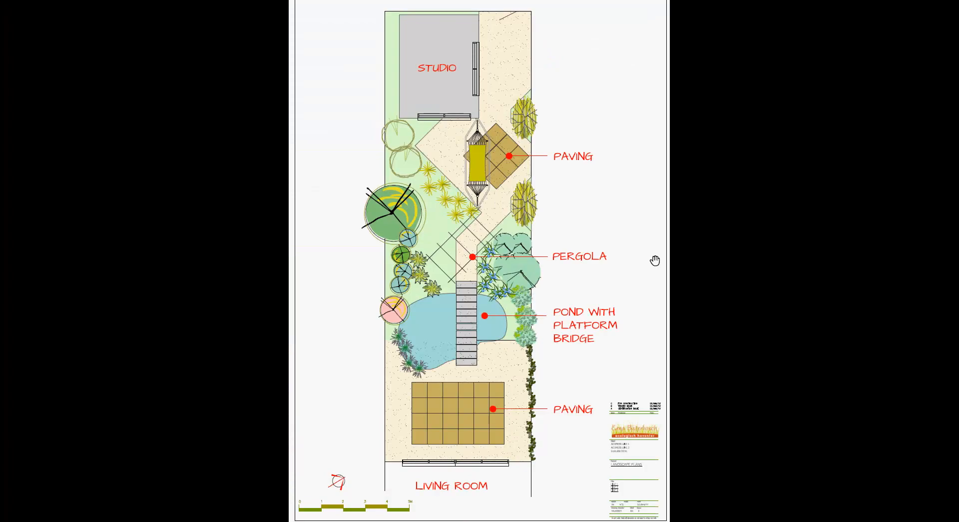